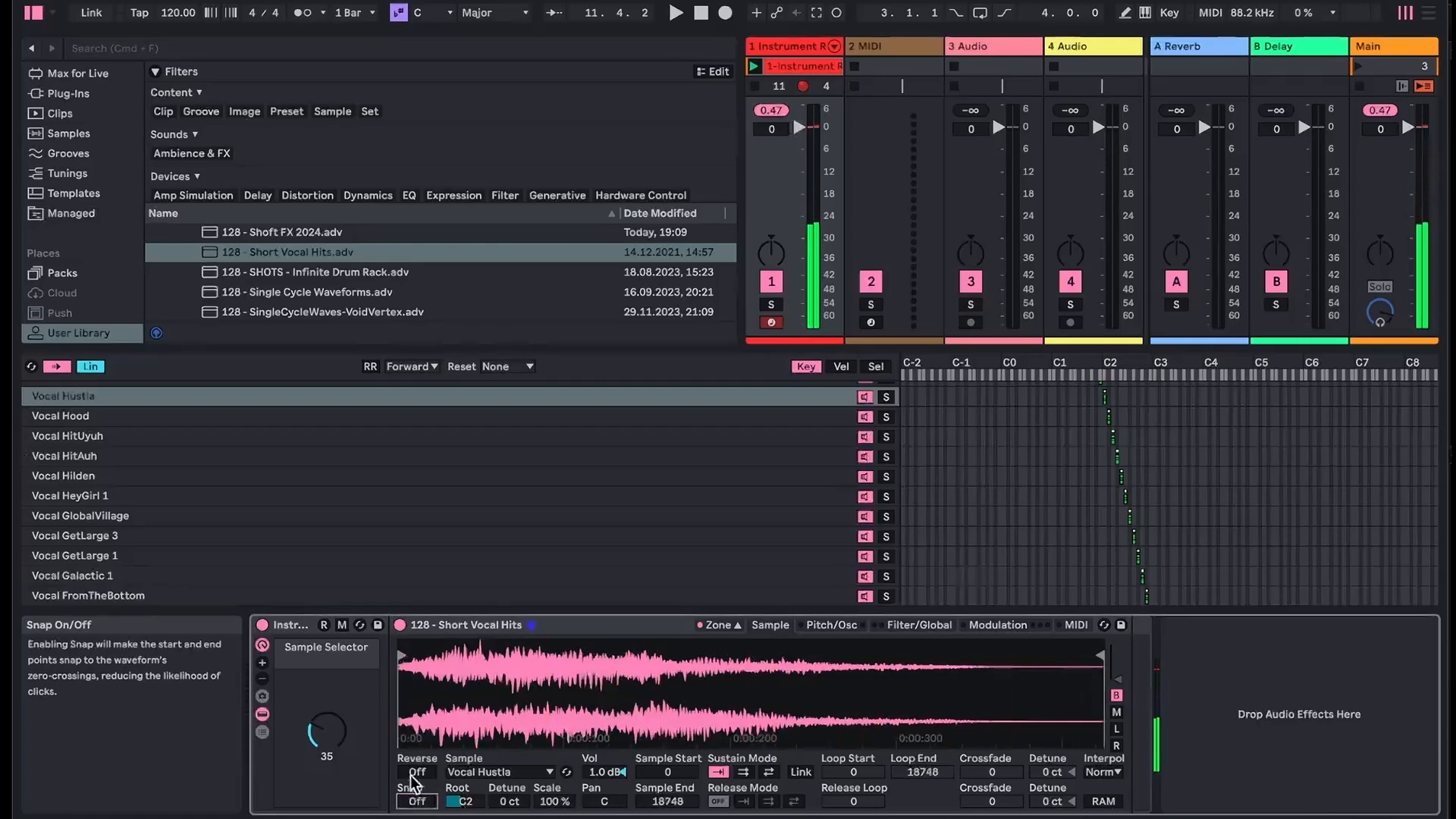
Examine the Vocal Hustla waveform down to its individual sample points and return to the full view
drag(423, 671, 423, 747)
drag(658, 664, 659, 720)
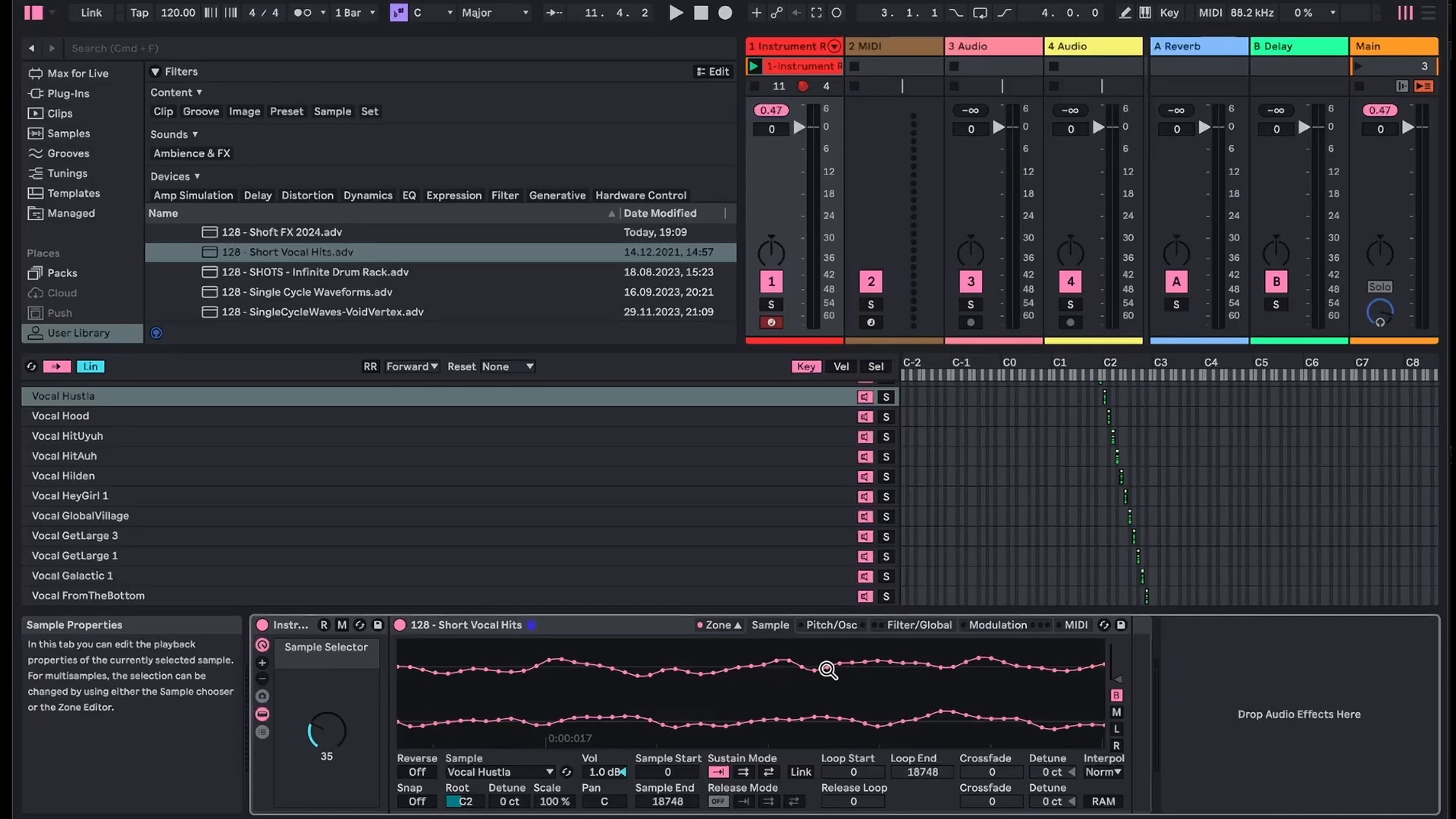
drag(827, 670, 827, 575)
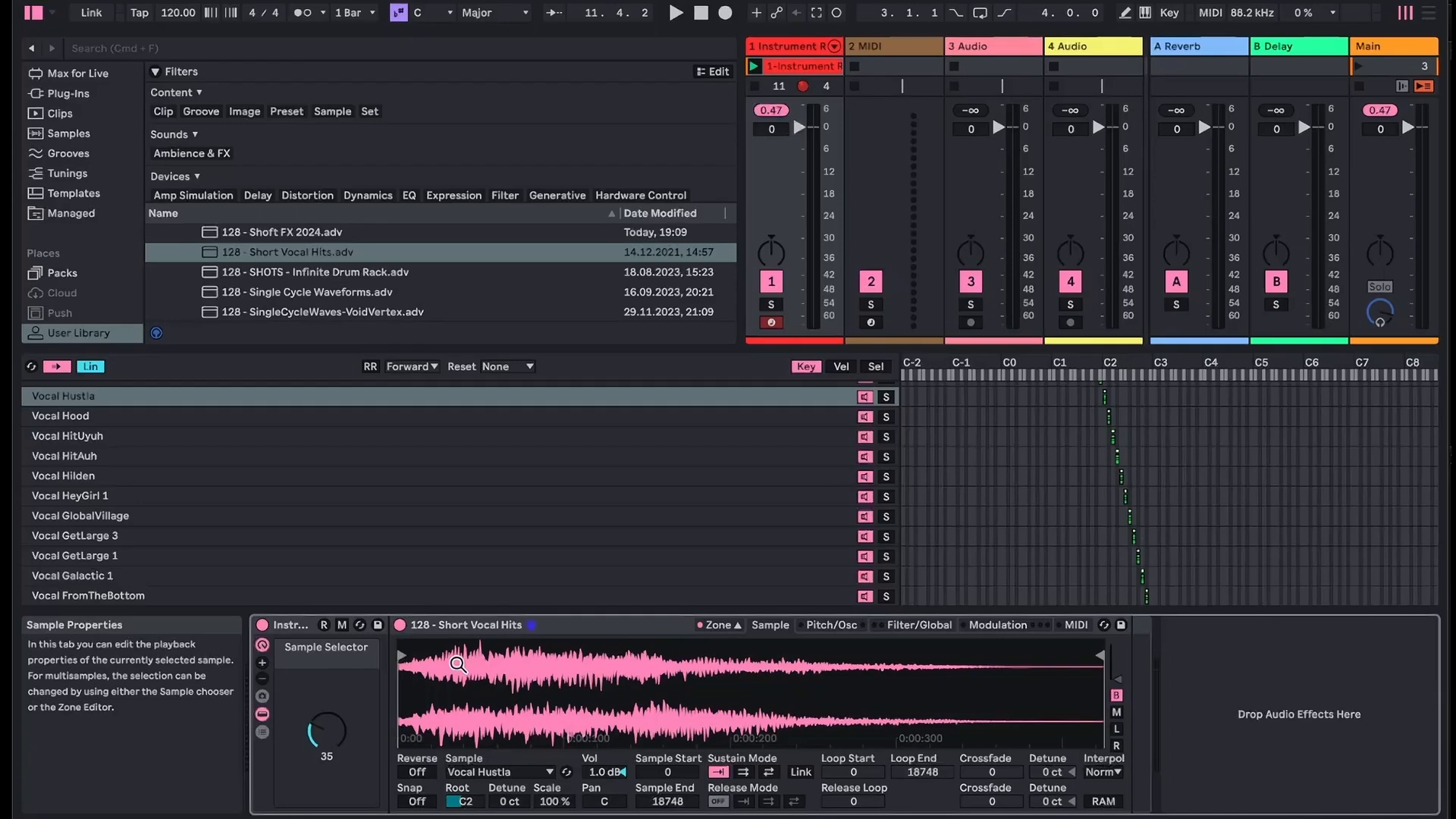
drag(457, 664, 711, 661)
drag(950, 668, 496, 673)
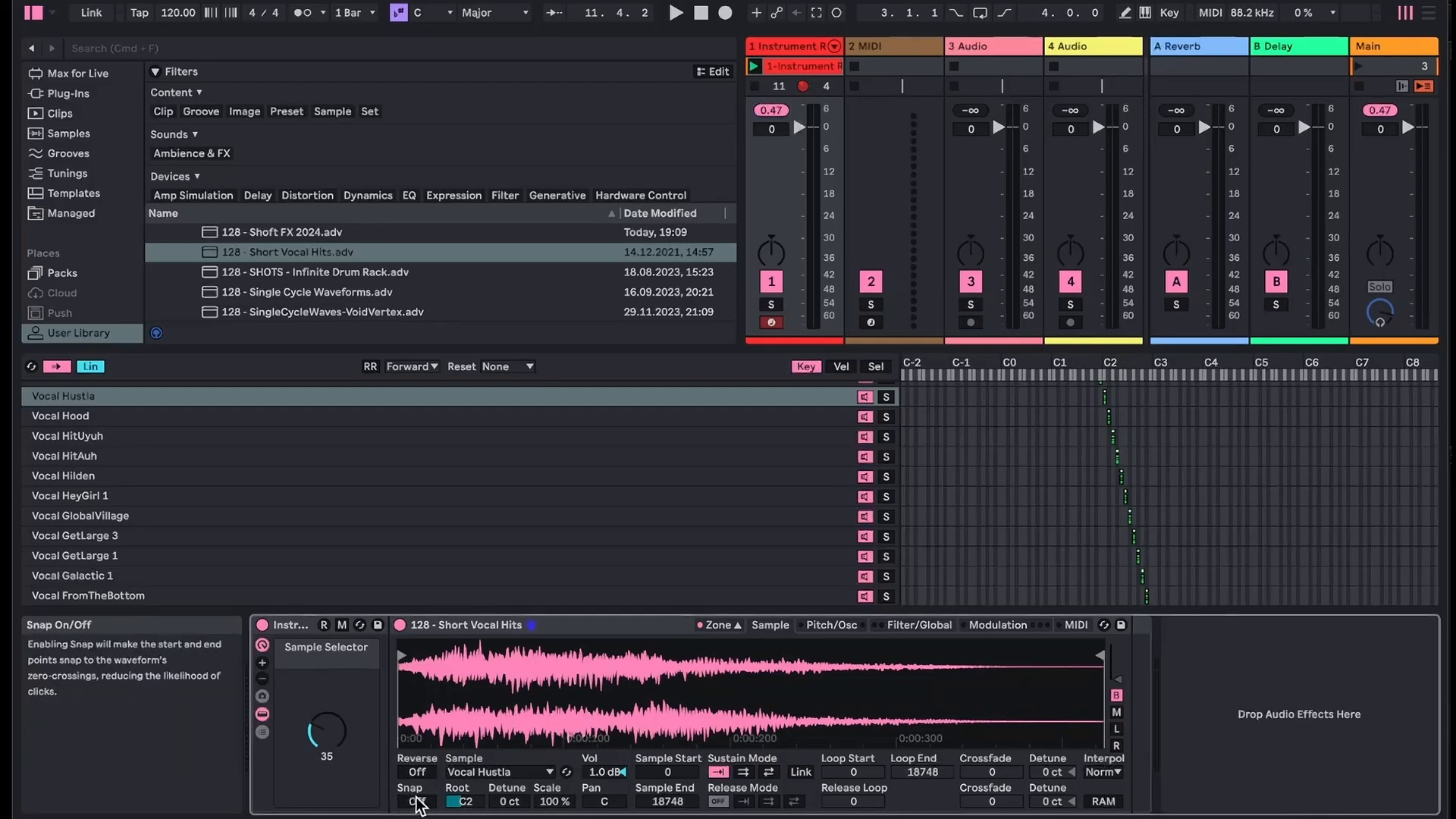
Display the Vocal ShakeSneeze sample from the instrument's list of loaded samples
click(513, 772)
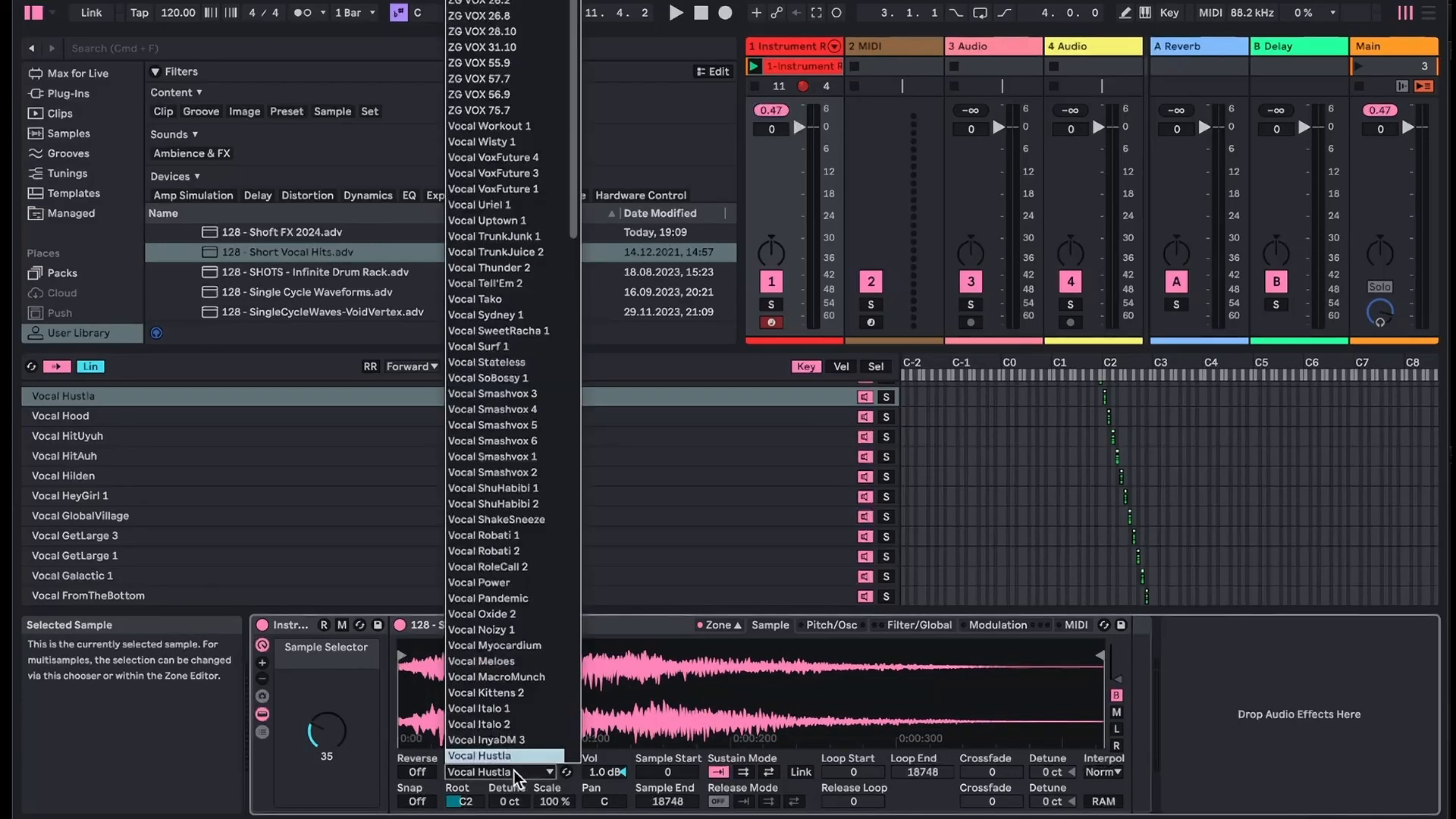
click(513, 725)
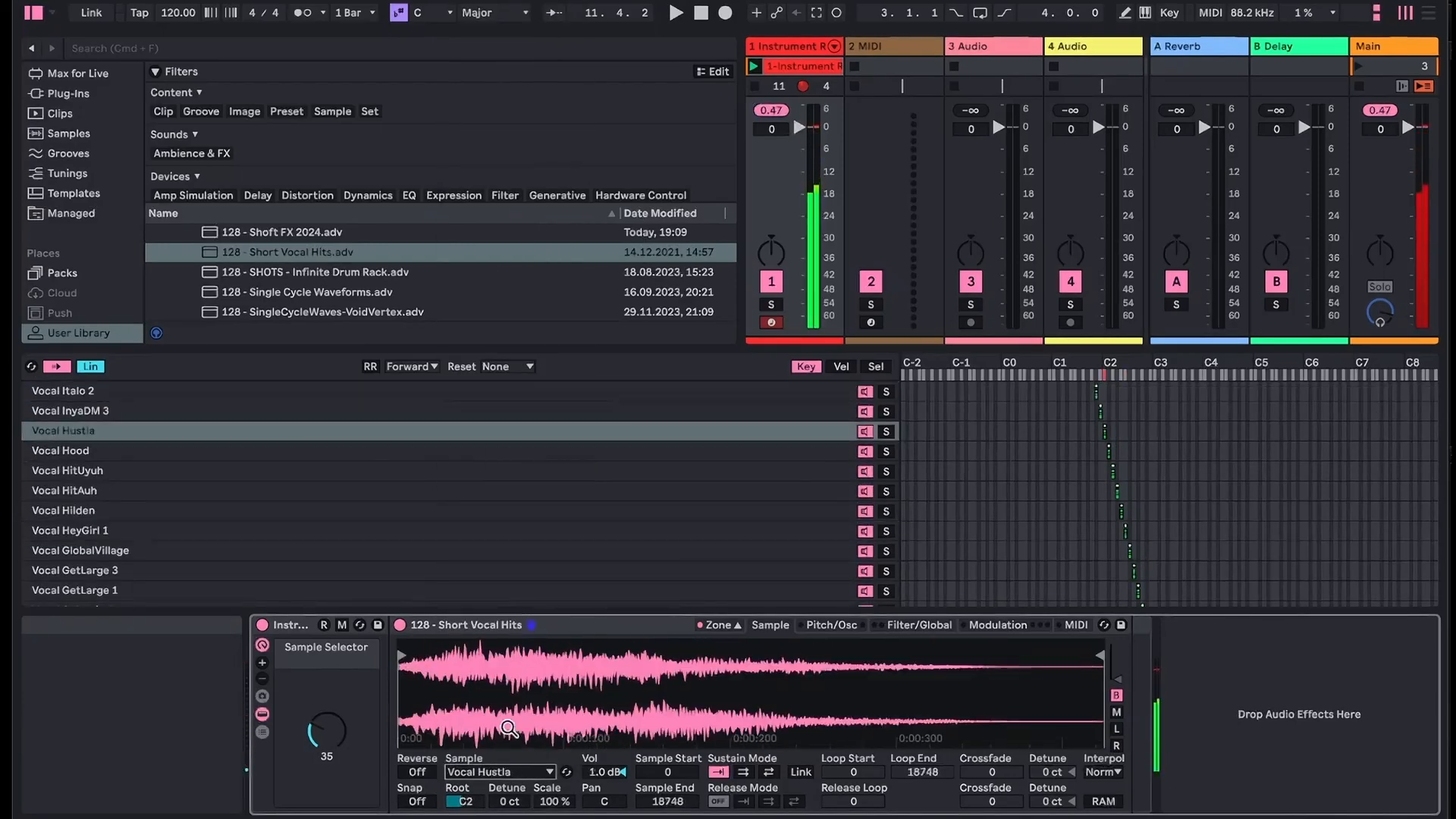
click(504, 772)
click(500, 726)
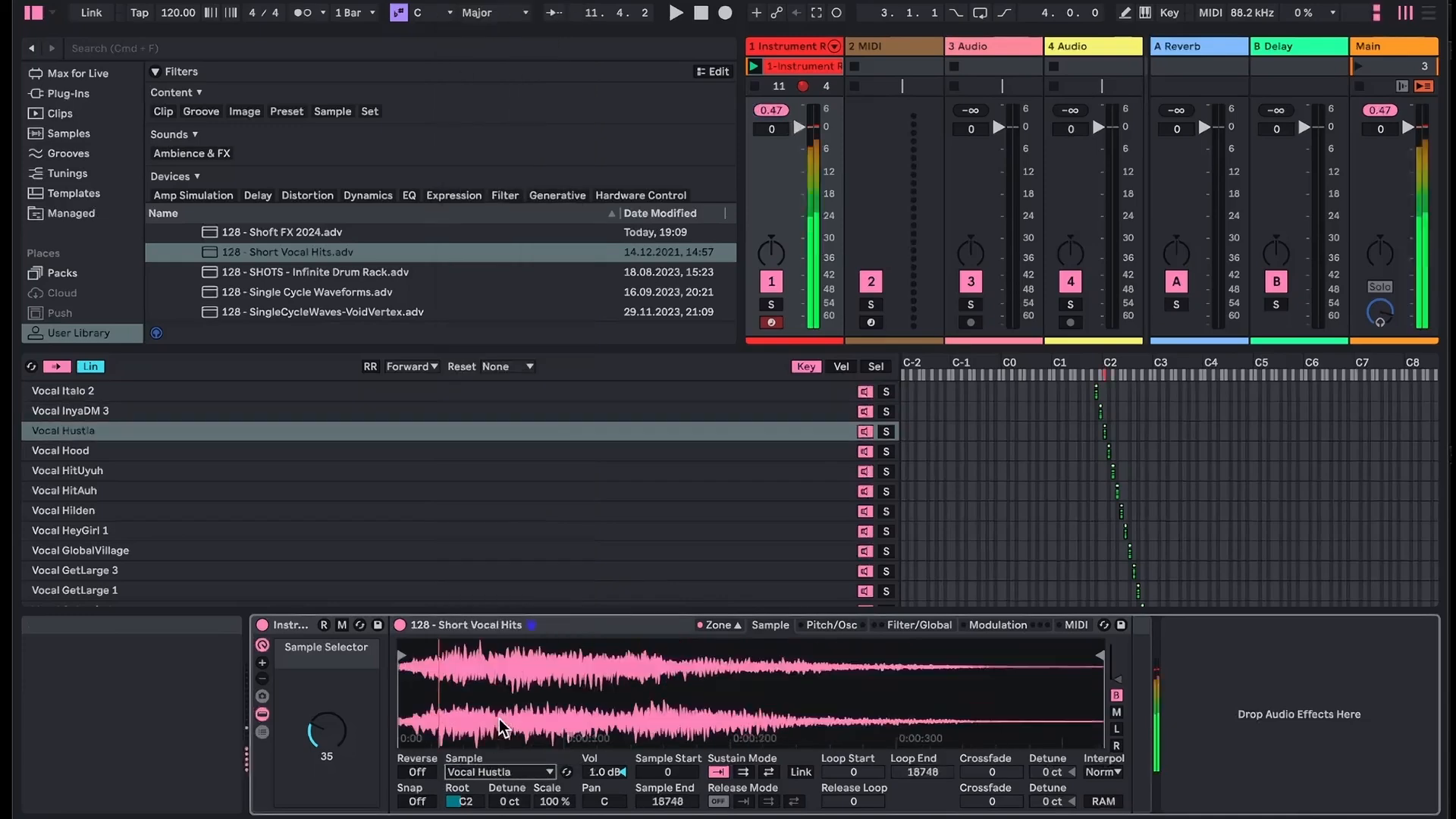
click(499, 772)
click(485, 79)
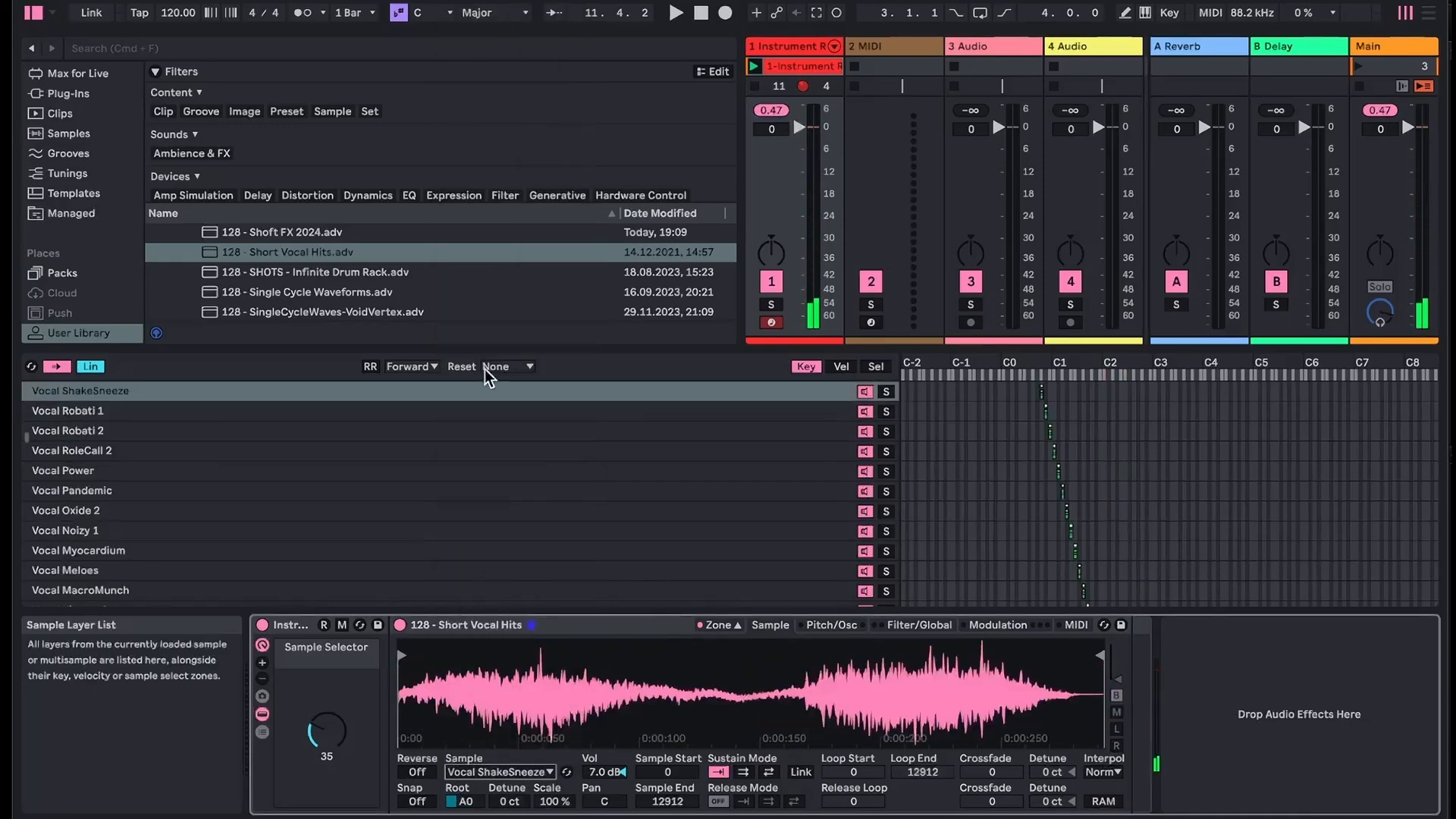
Look through the loaded samples again and display ZG VOX 31.10
click(507, 771)
scroll(470, 175, down, 20)
click(479, 616)
click(523, 772)
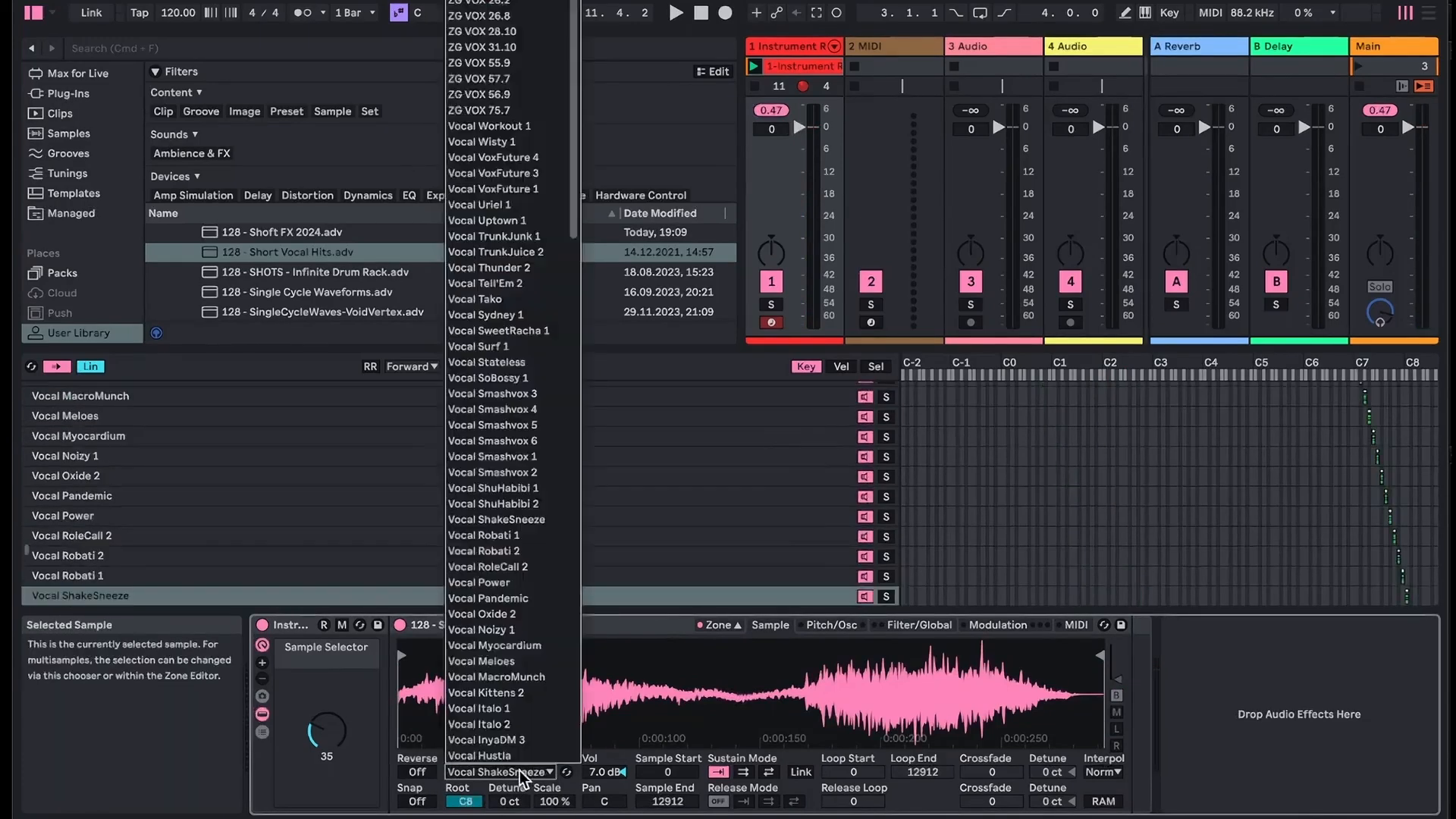
scroll(511, 588, up, 20)
scroll(509, 580, up, 3)
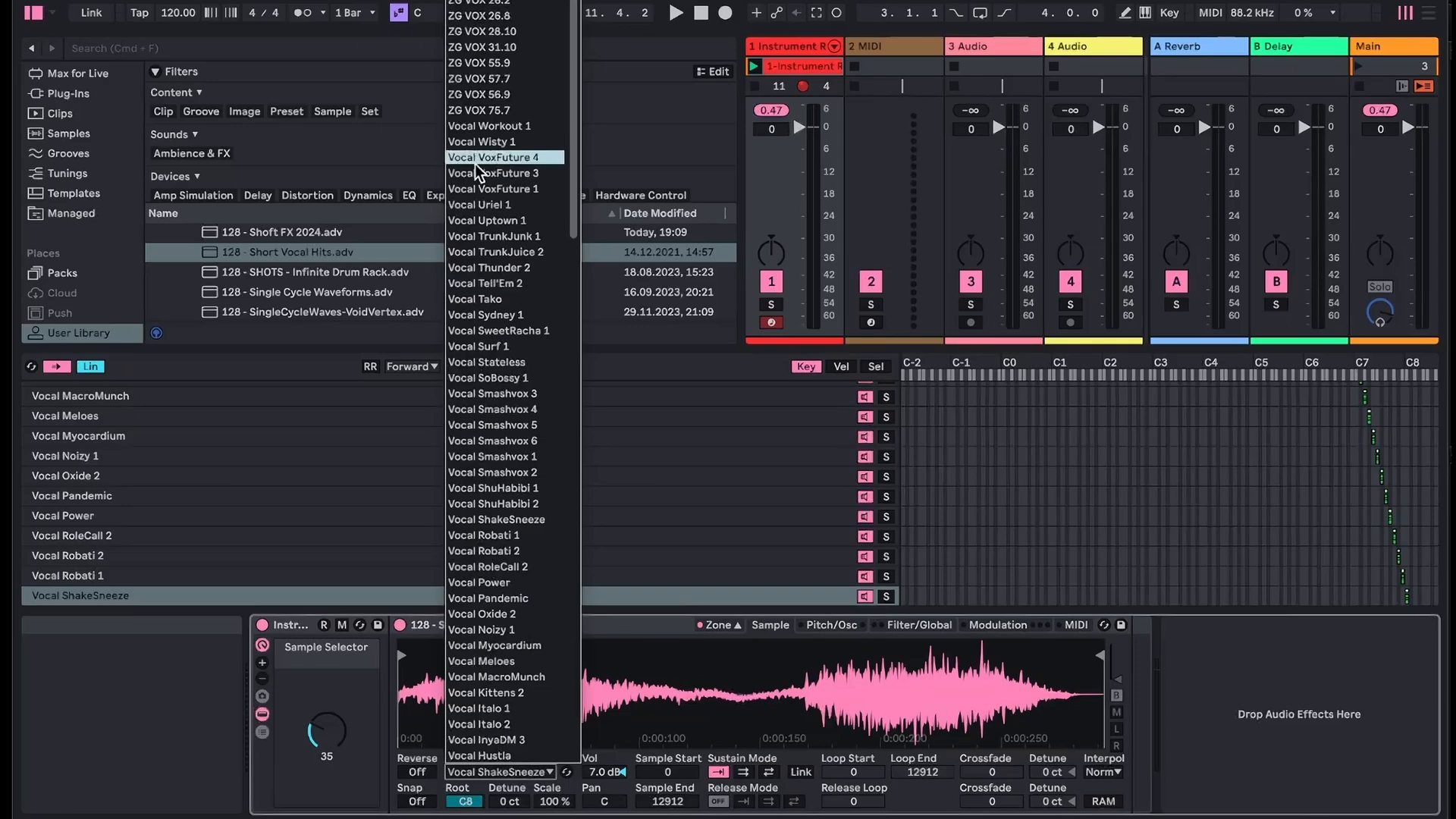
click(458, 48)
Display the Vocal VoxFuture 1 sample, switch Auto Select off and on again, and check the list of loaded samples
click(523, 771)
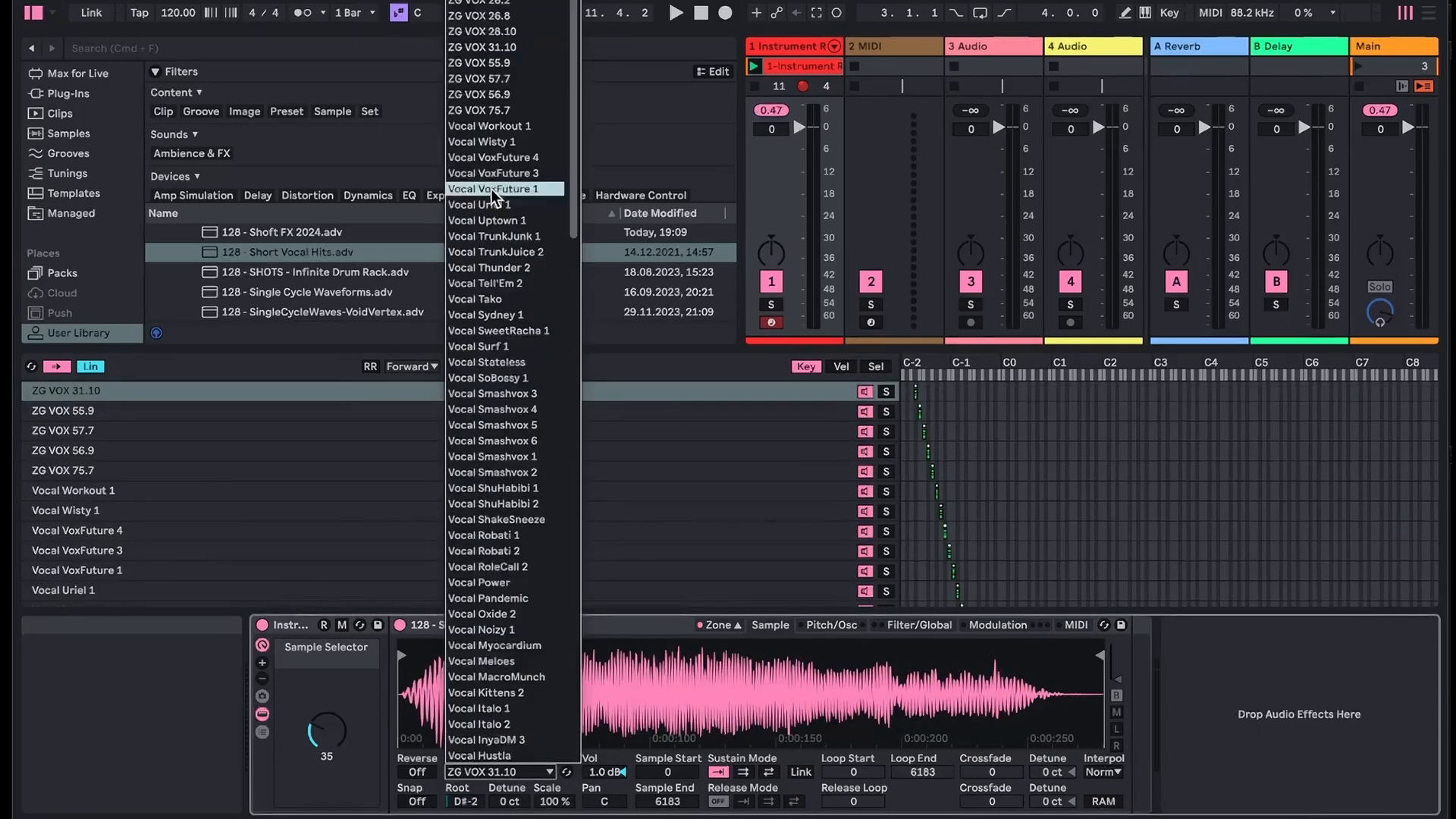
click(492, 190)
click(486, 771)
click(526, 182)
click(57, 366)
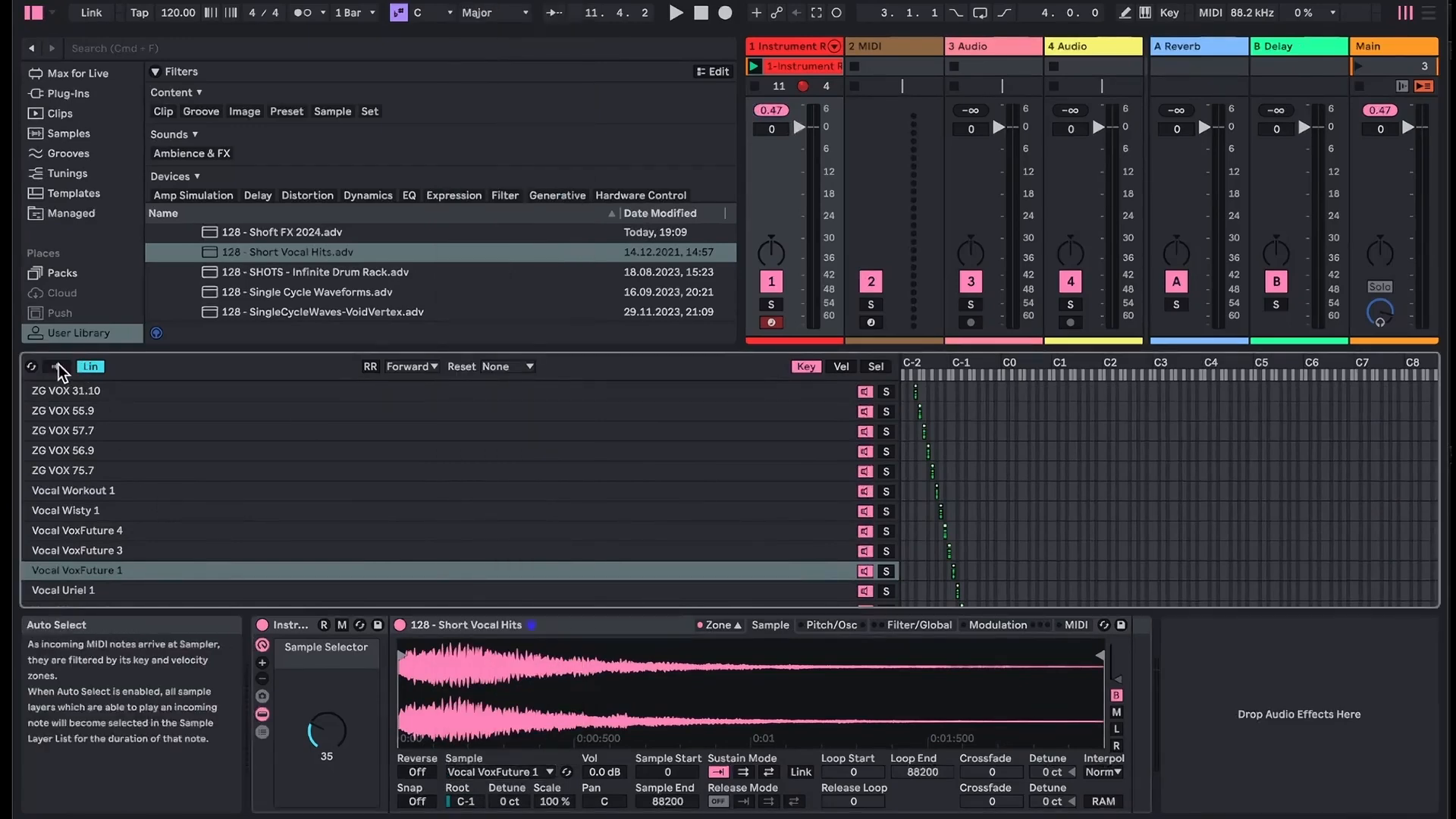
click(489, 767)
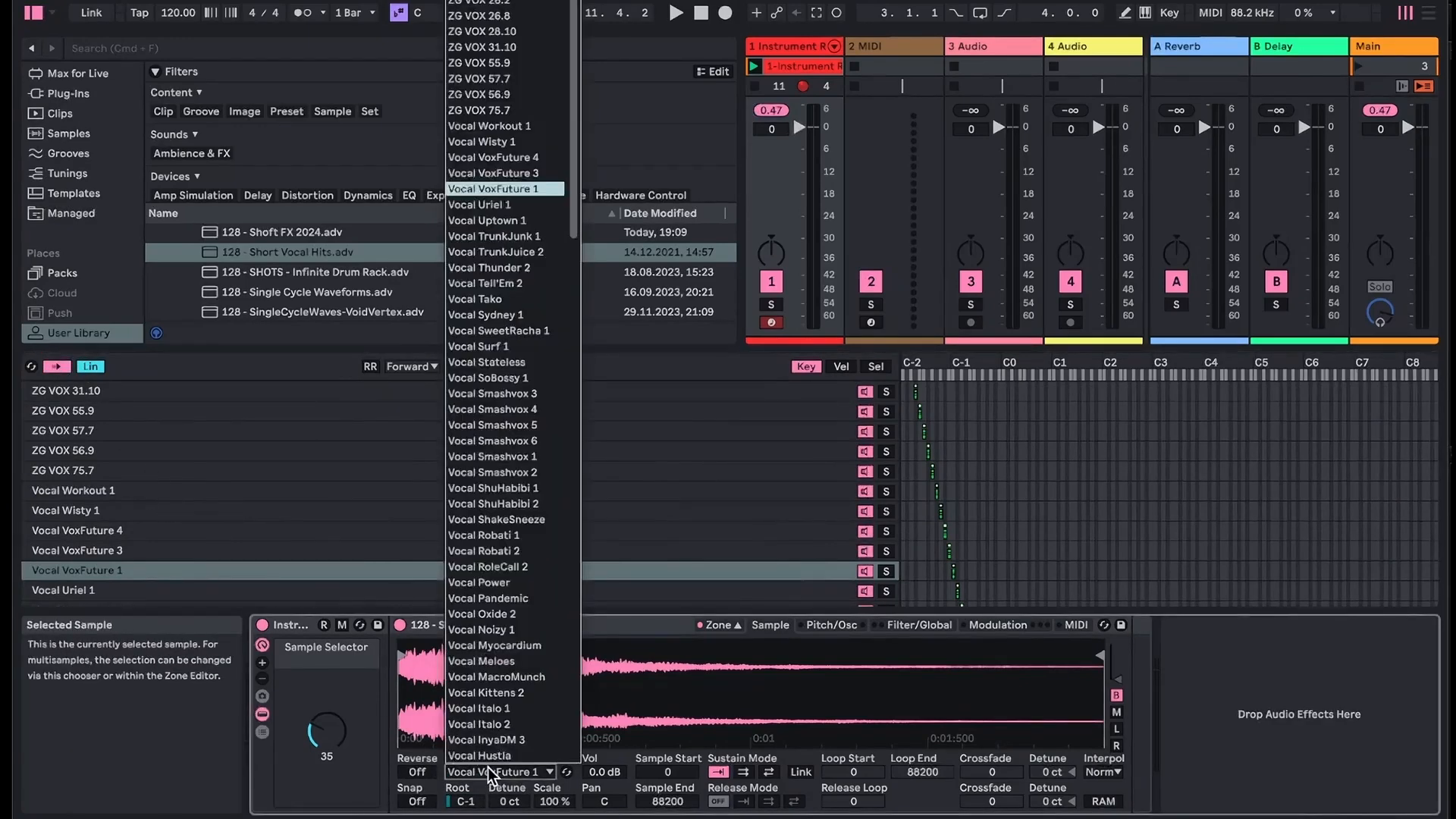
click(488, 768)
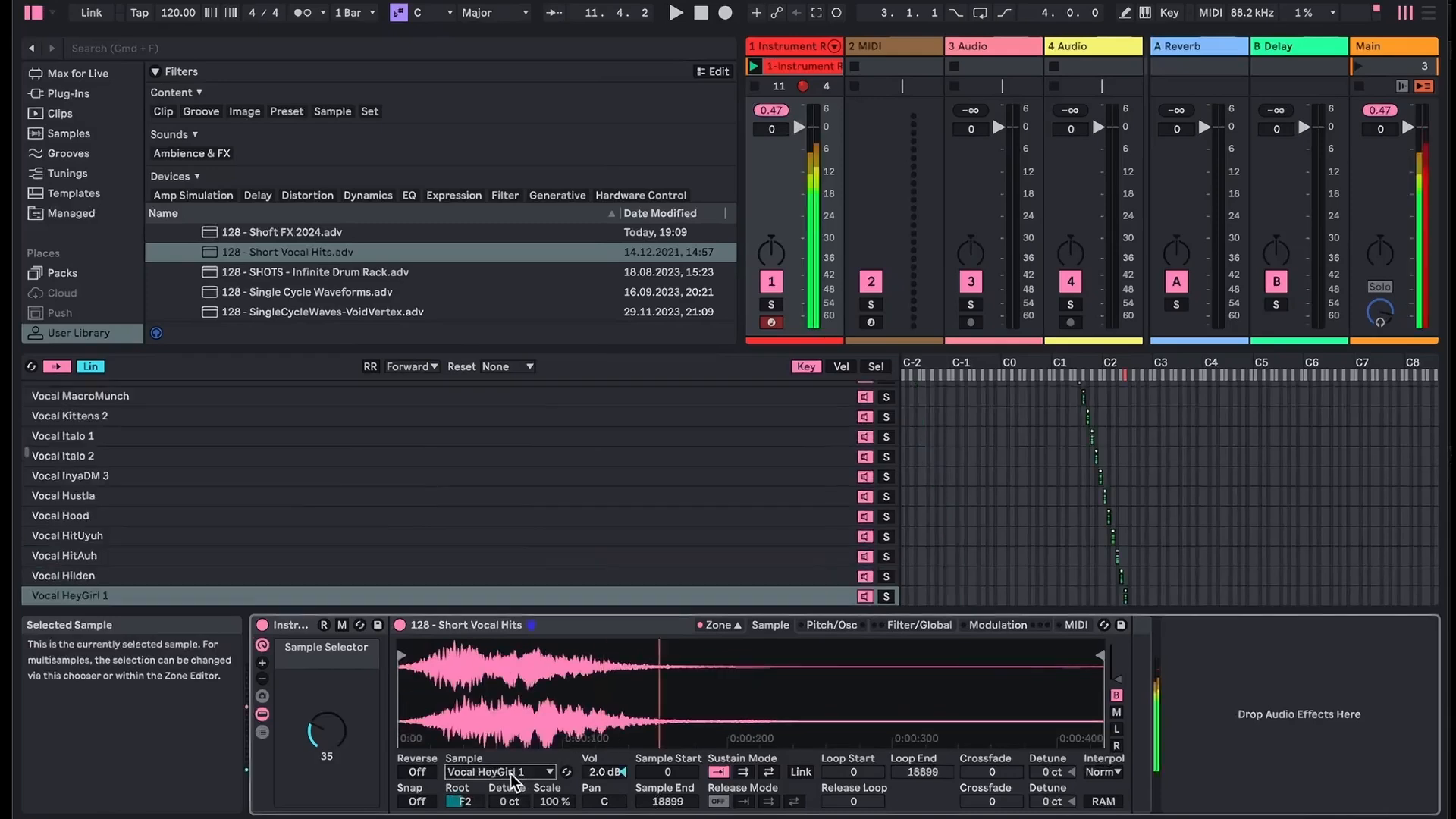
Hot-swap the Vocal HeyGirl 1 sample for Vocal Hey Shout Male.aif, swap Vocal HeyGirl 1.wav back in, and leave hot-swap mode
click(566, 772)
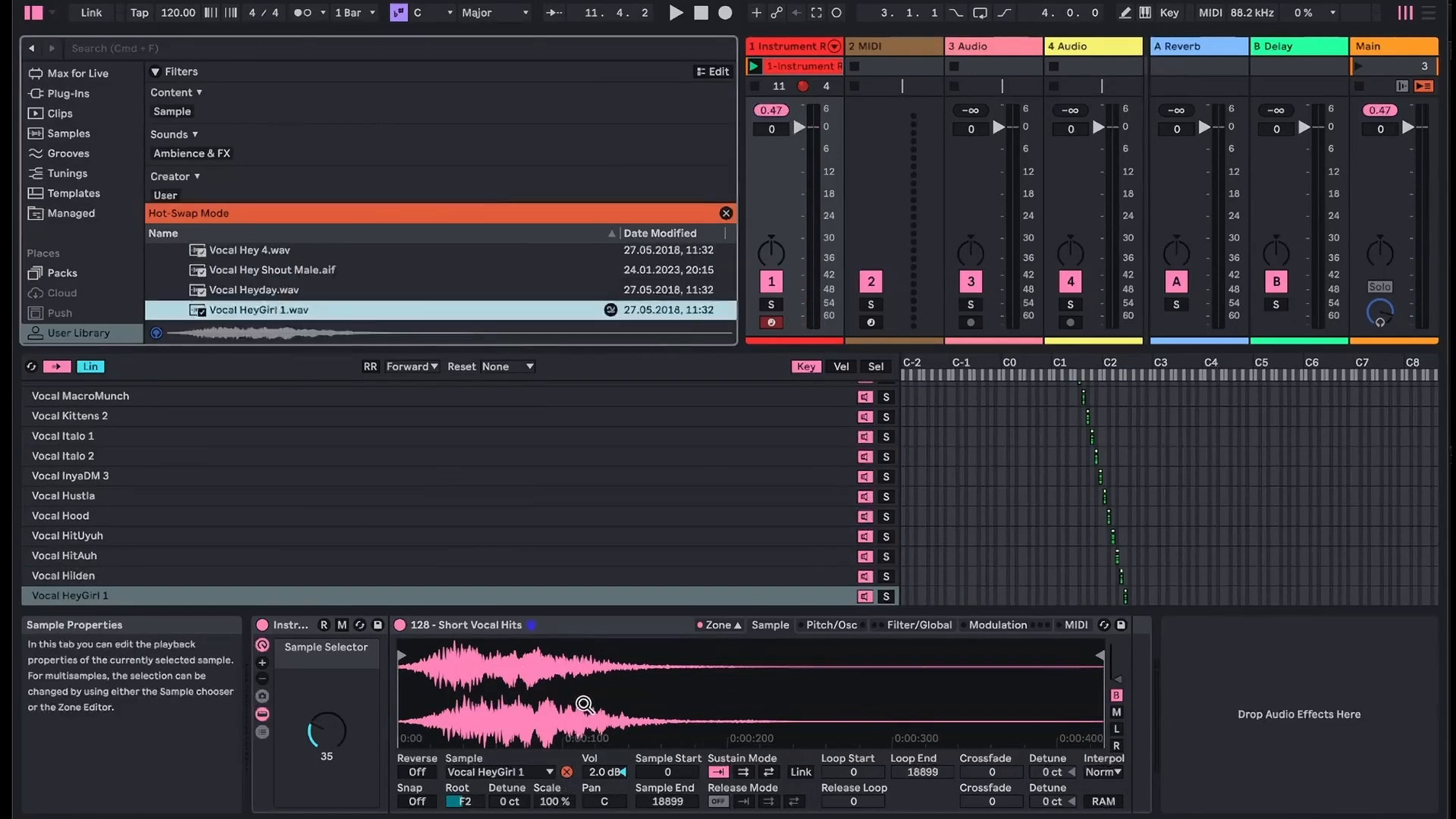
click(257, 269)
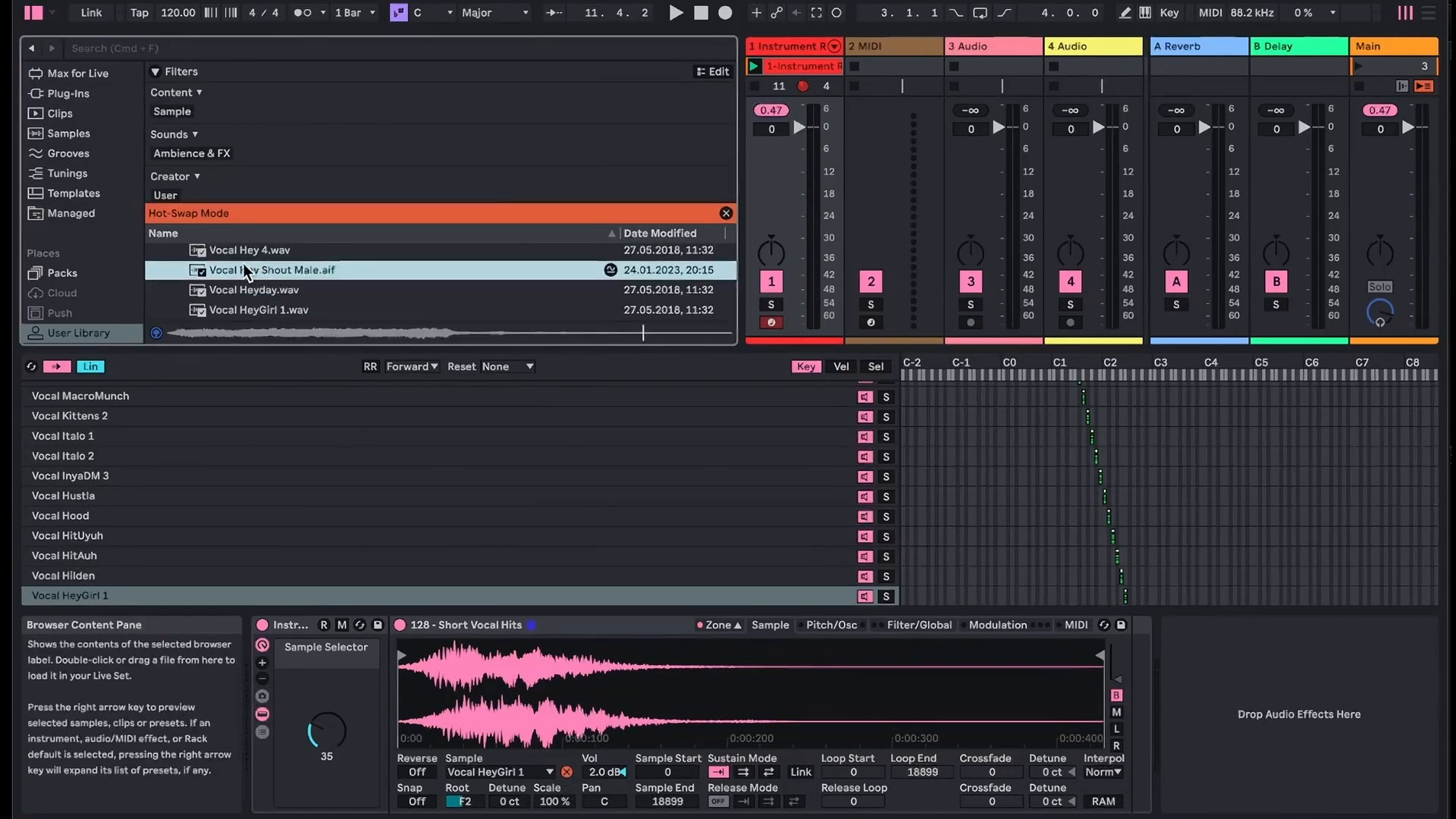
mouse_move(570, 705)
mouse_down()
mouse_move(576, 736)
mouse_move(561, 724)
mouse_up()
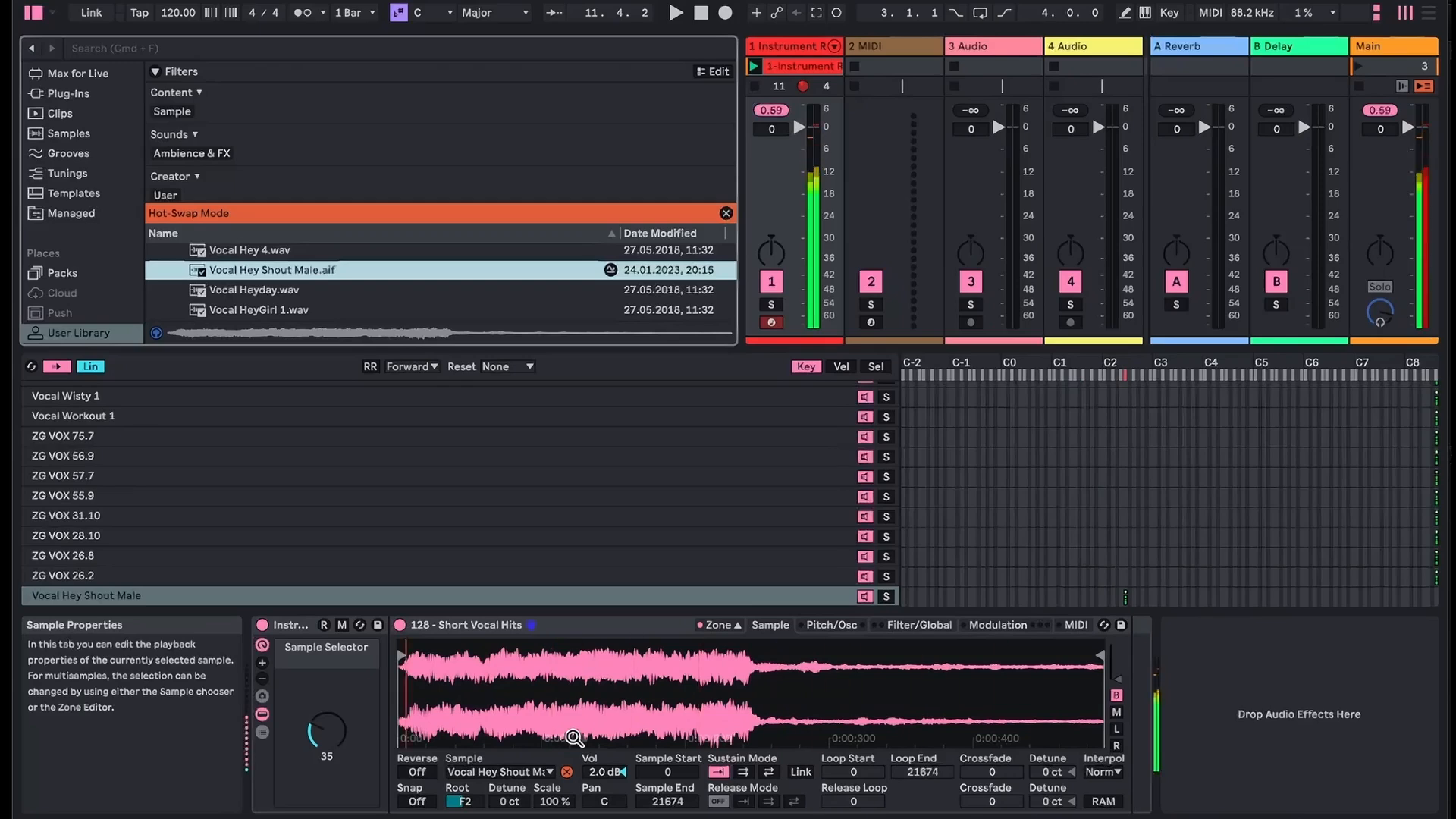
drag(304, 311, 563, 709)
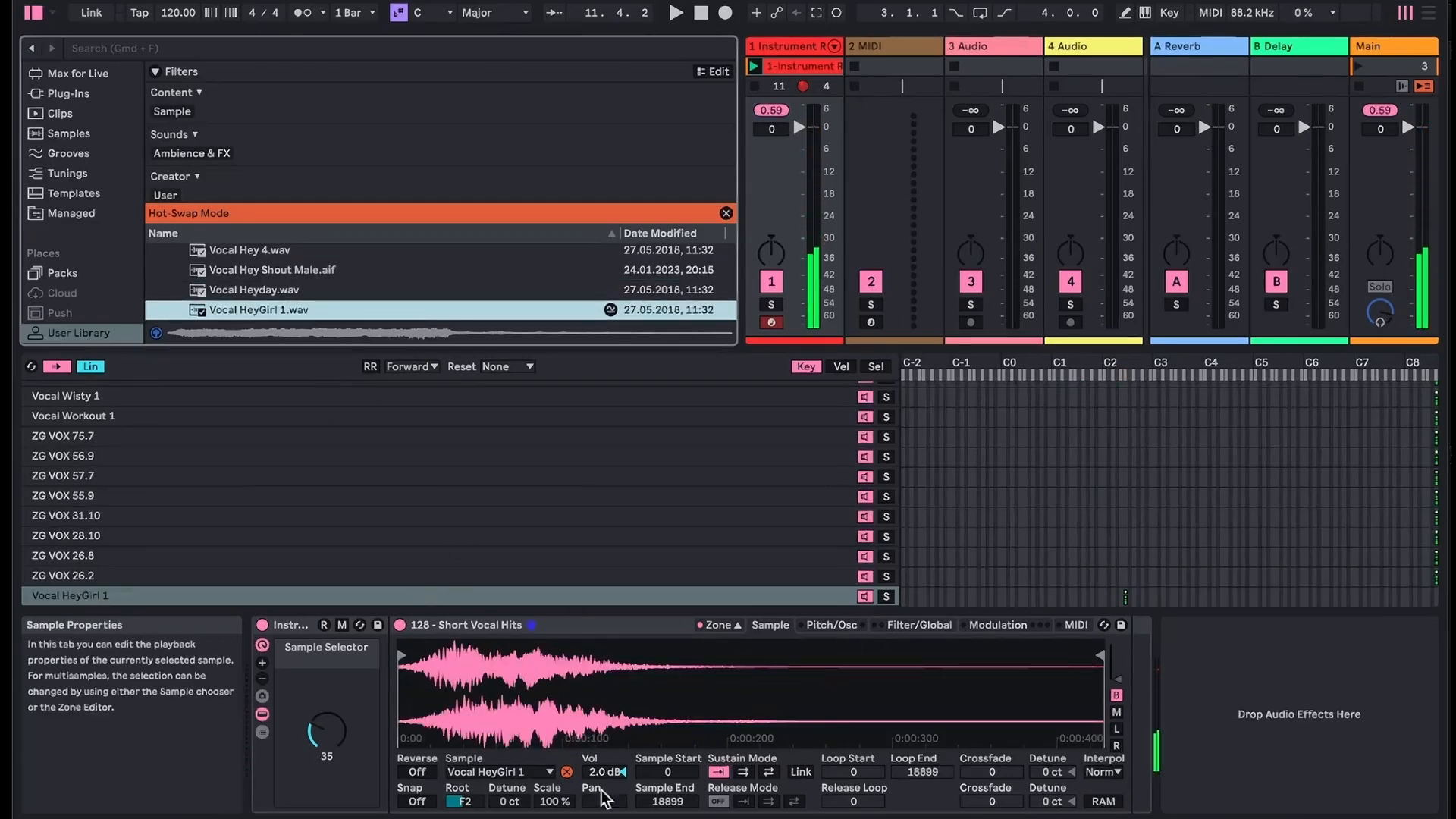
click(567, 772)
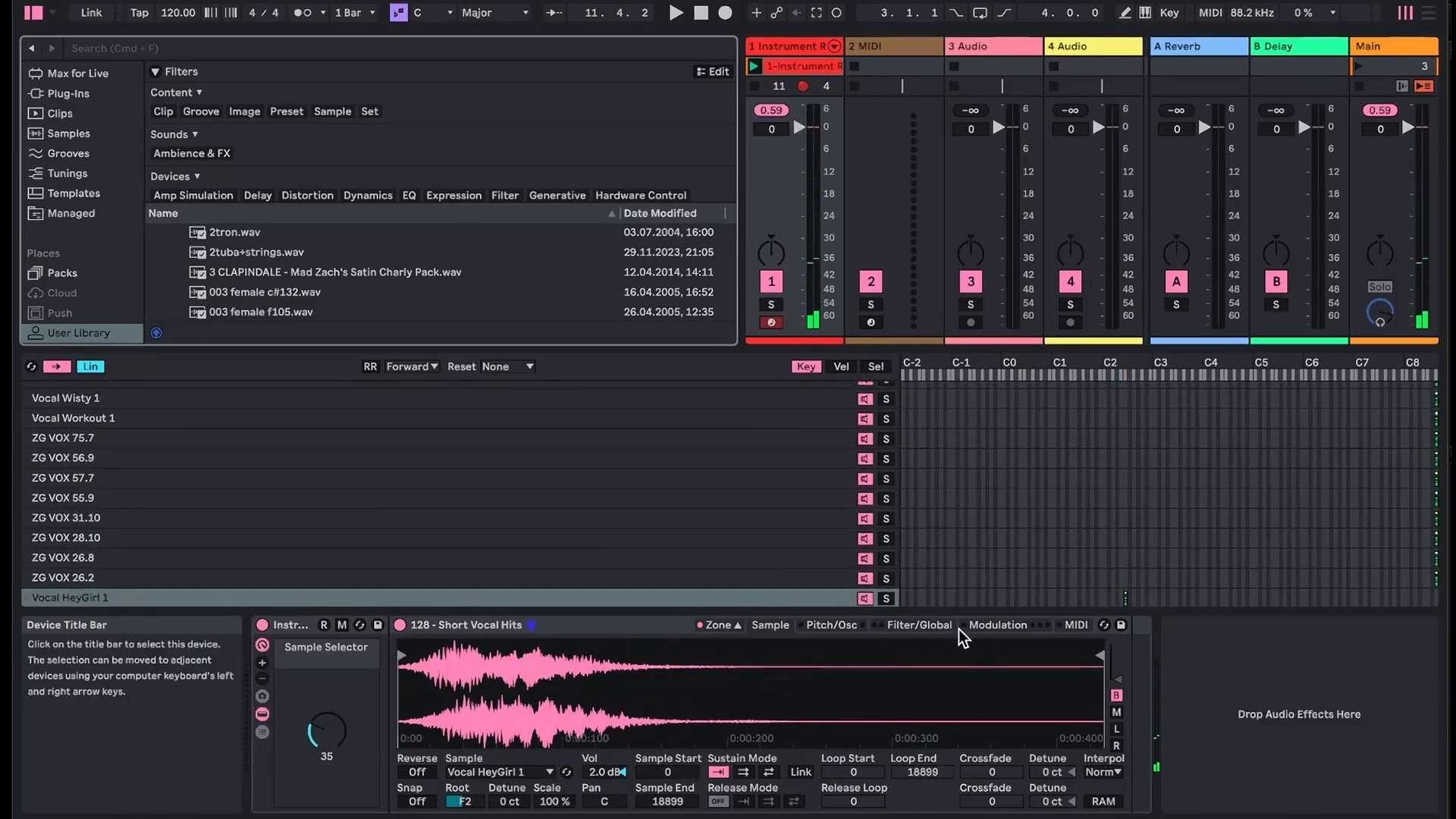
Try widening the key zone of Vocal HeyGirl 1 to about C#1 through C3, and undo the zone changes
click(1126, 599)
drag(1128, 599, 1056, 603)
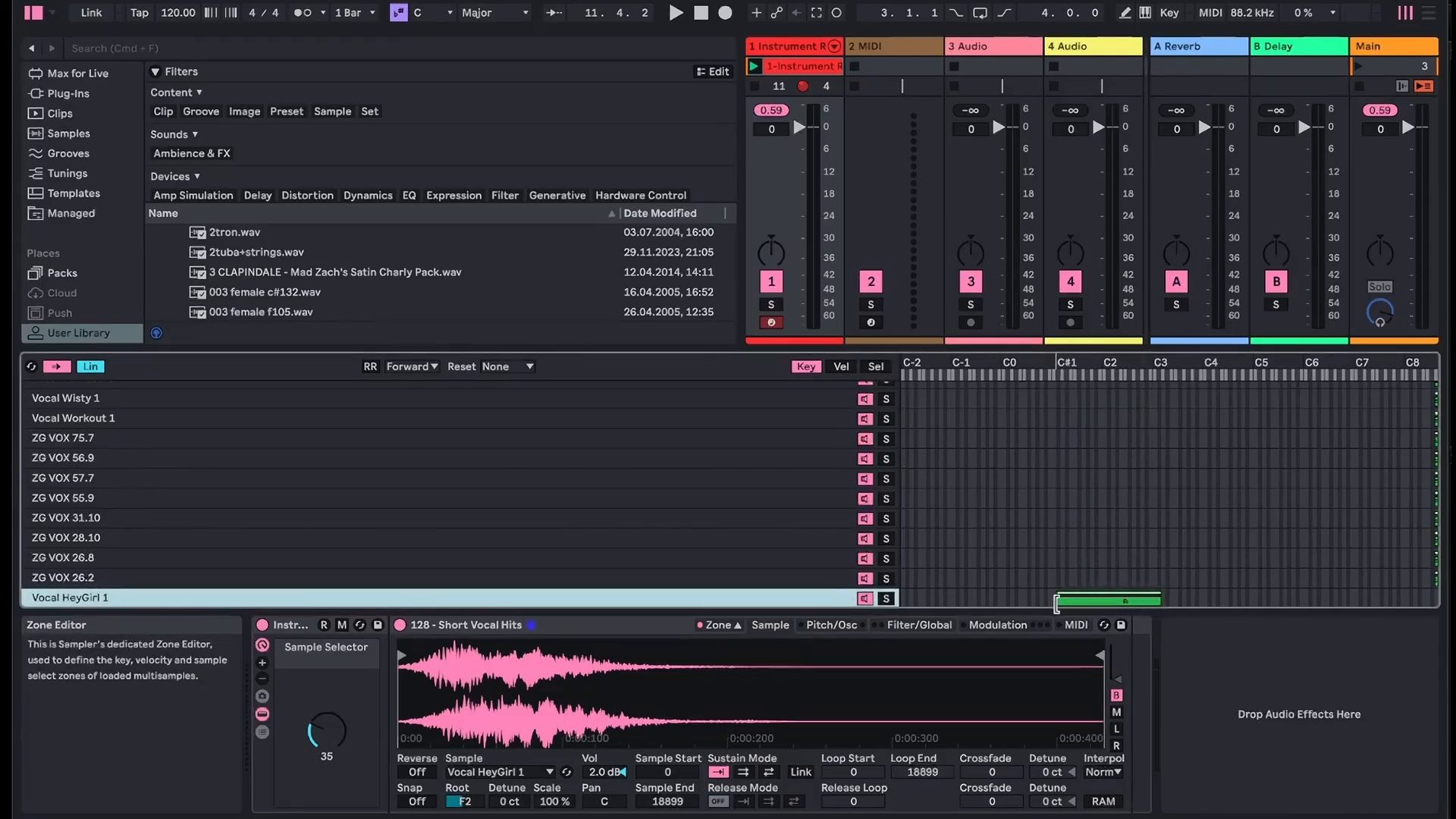
key(super+z)
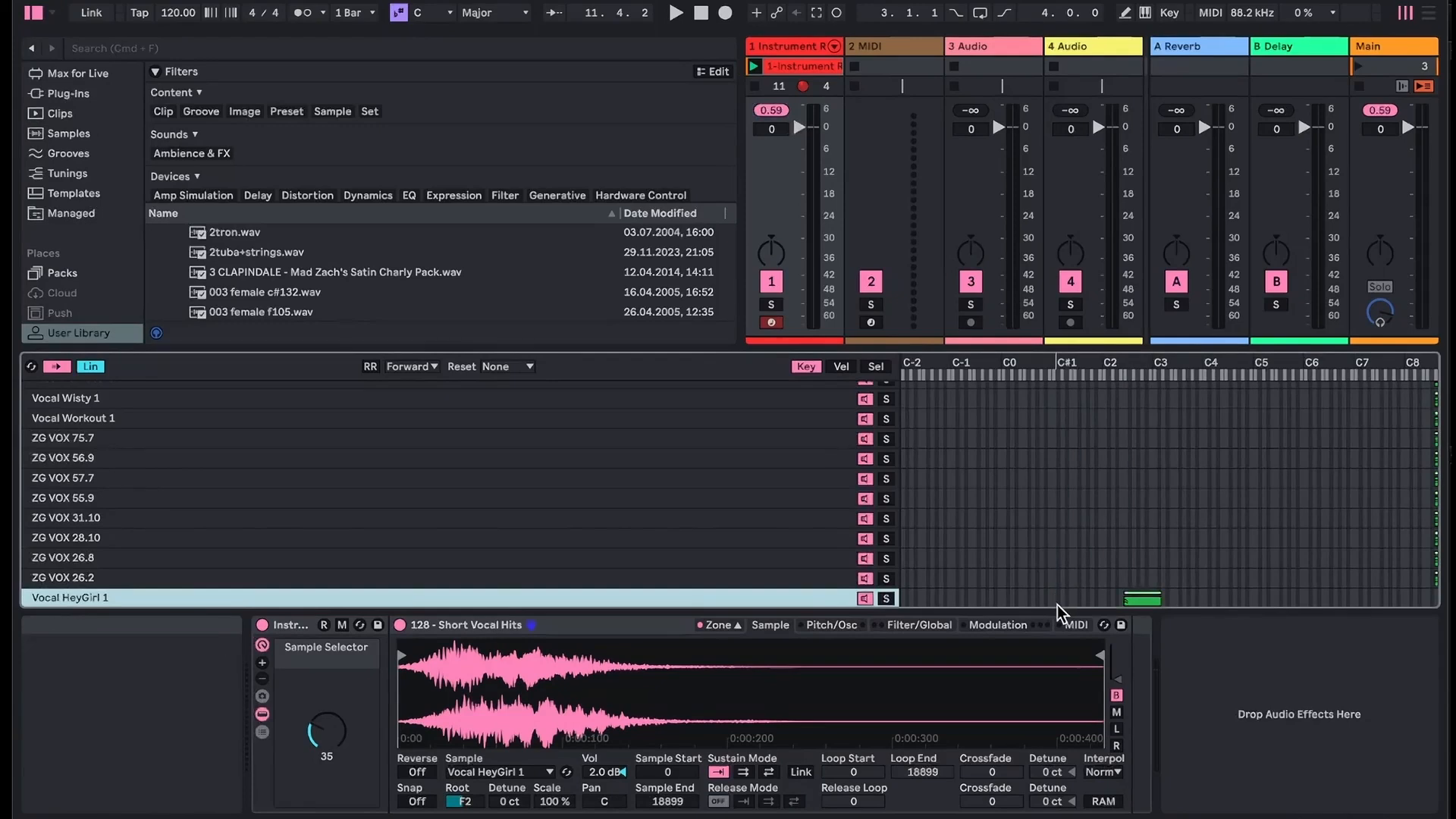
key(super+z)
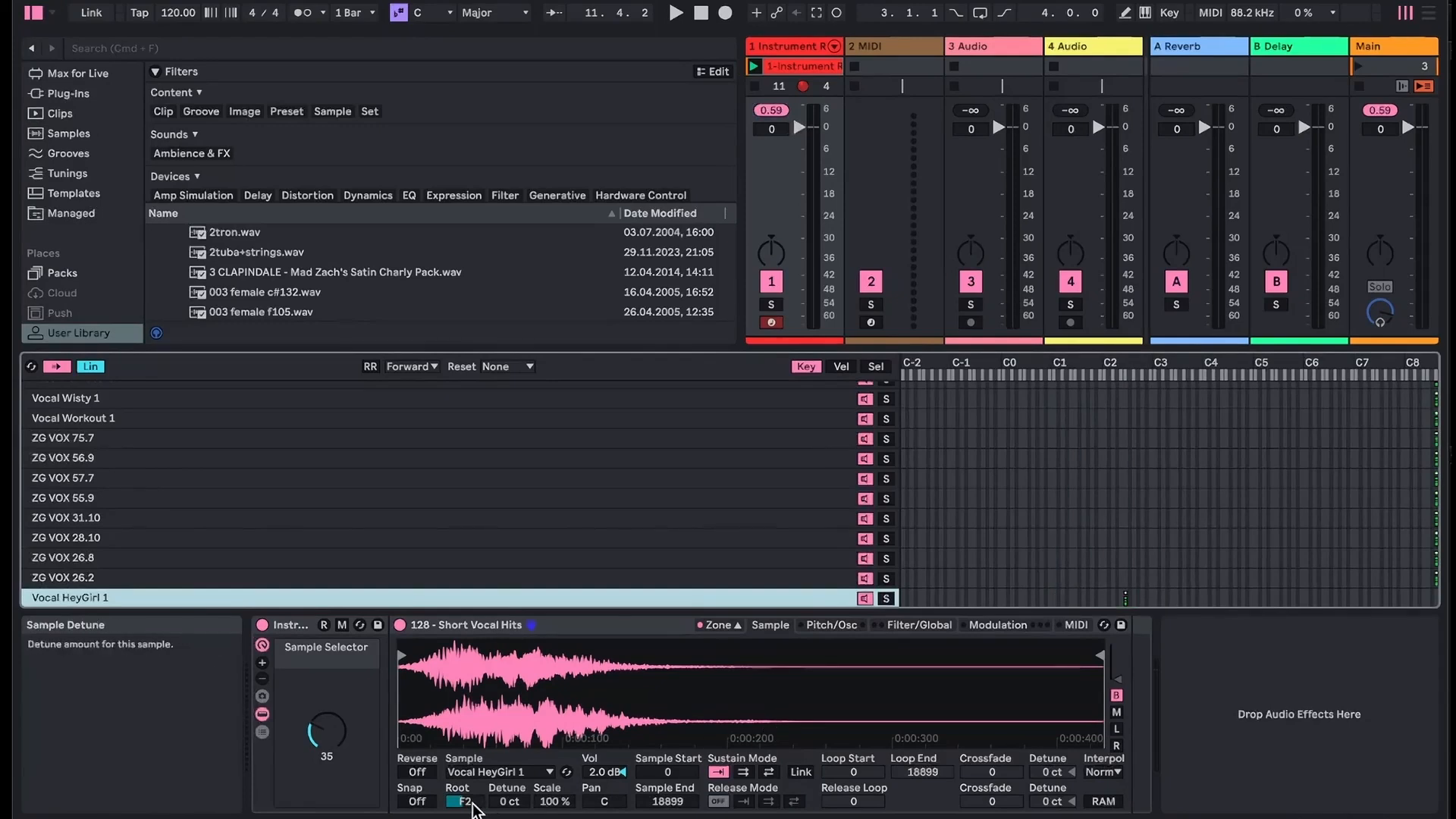
Try D1, F#3 and C3 as the root key of Vocal HeyGirl 1, and set the root back to F2
drag(469, 802, 470, 811)
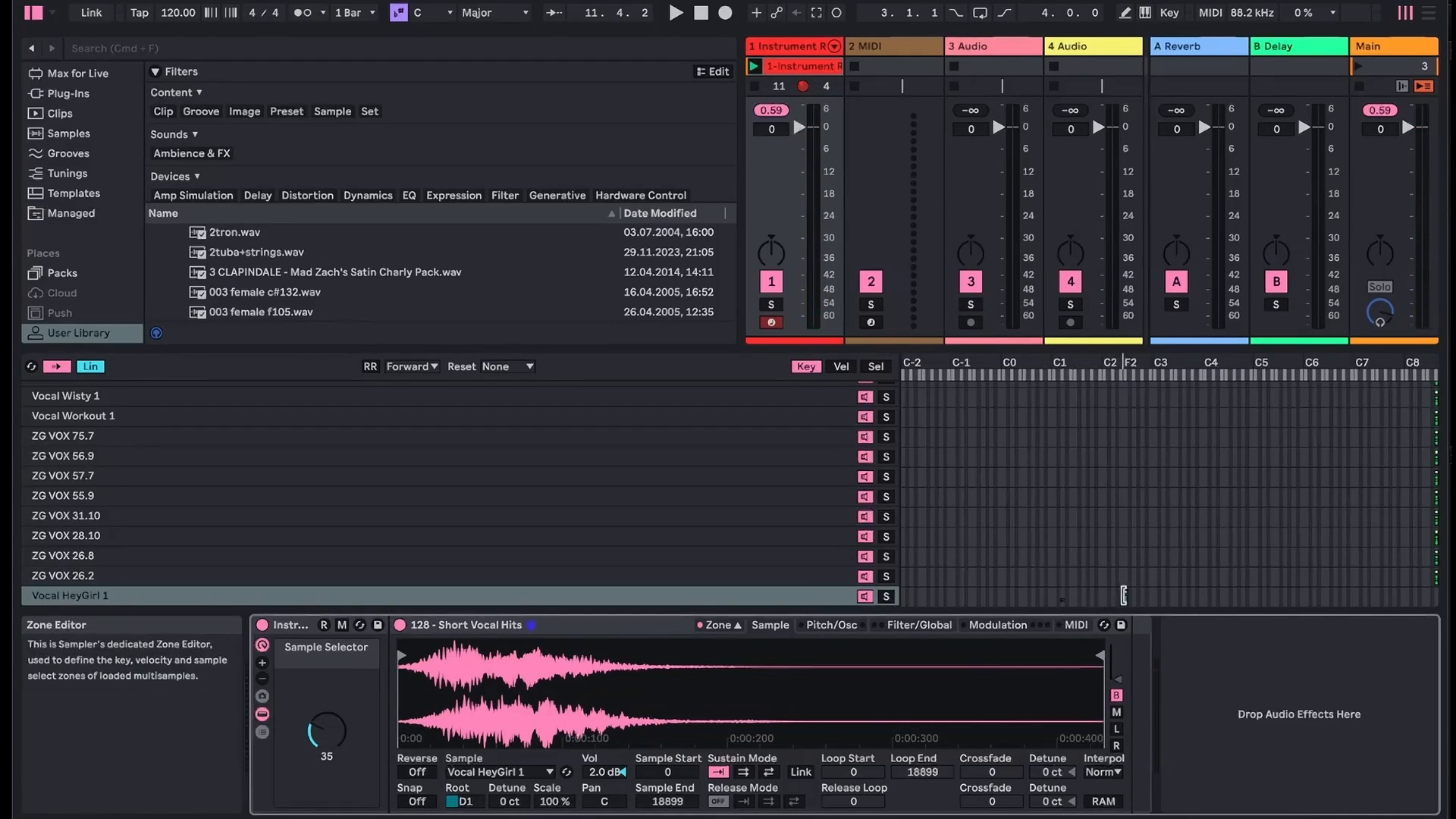
click(464, 801)
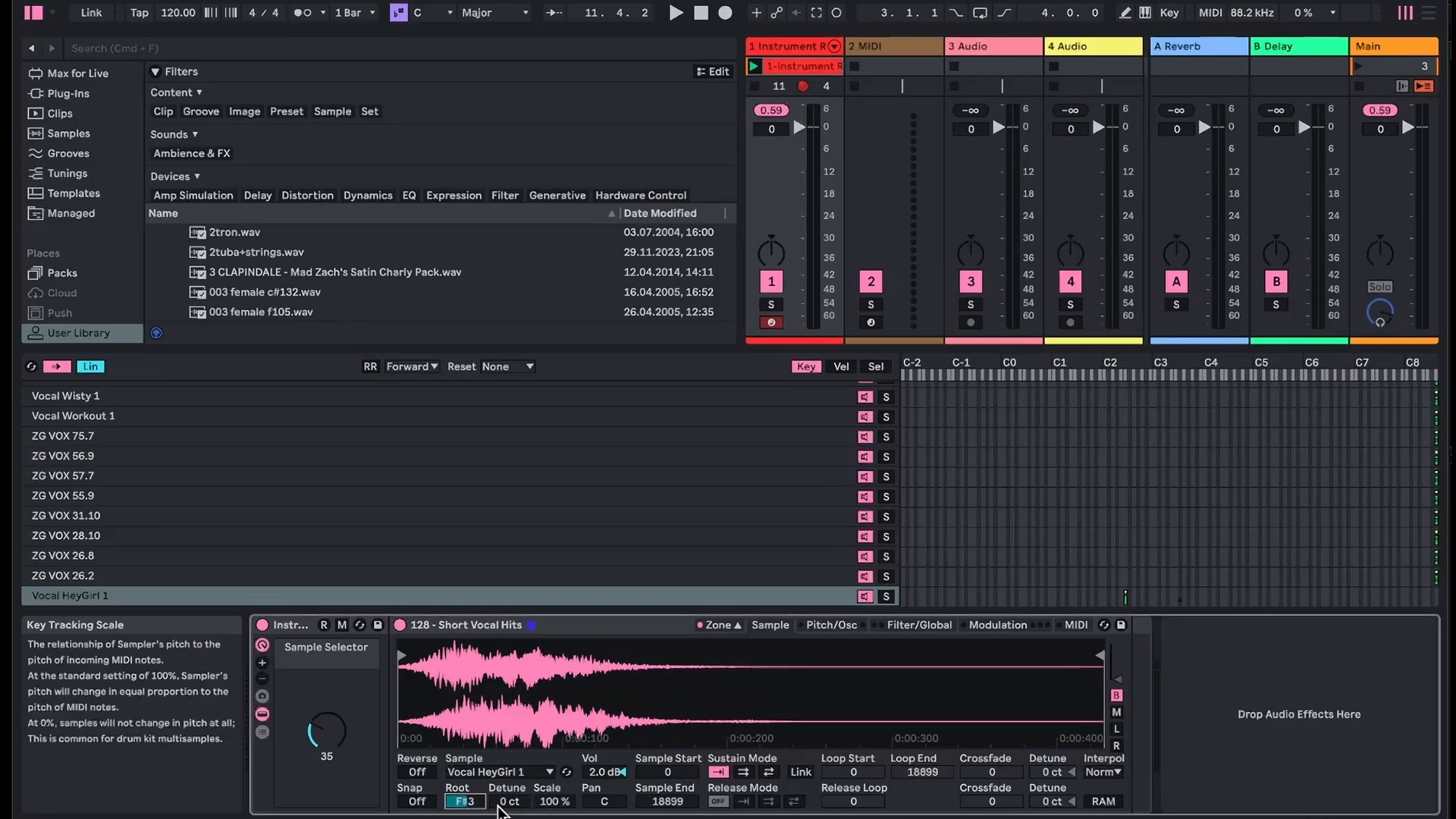
double_click(463, 802)
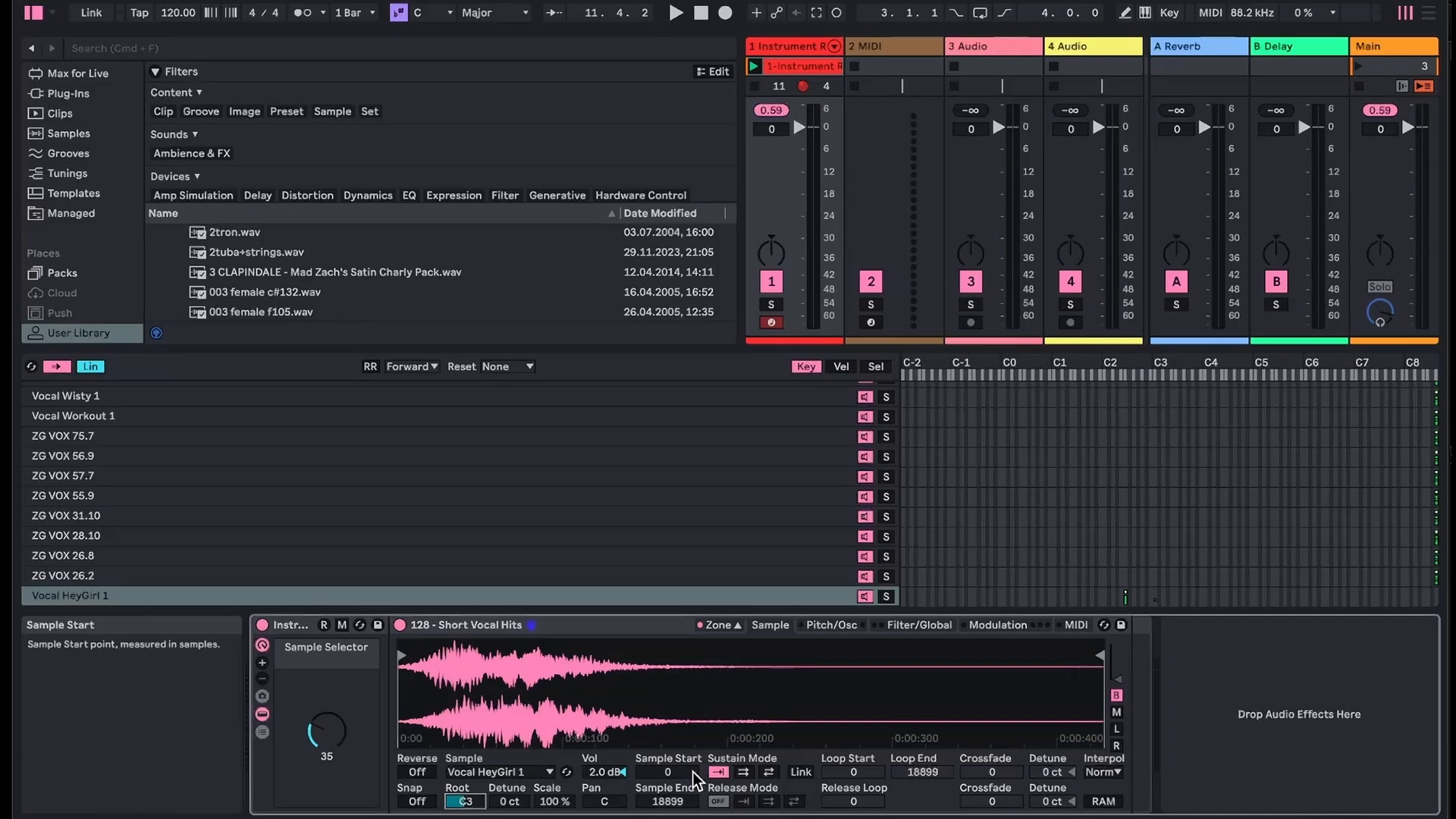
drag(558, 803, 557, 747)
drag(471, 799, 471, 811)
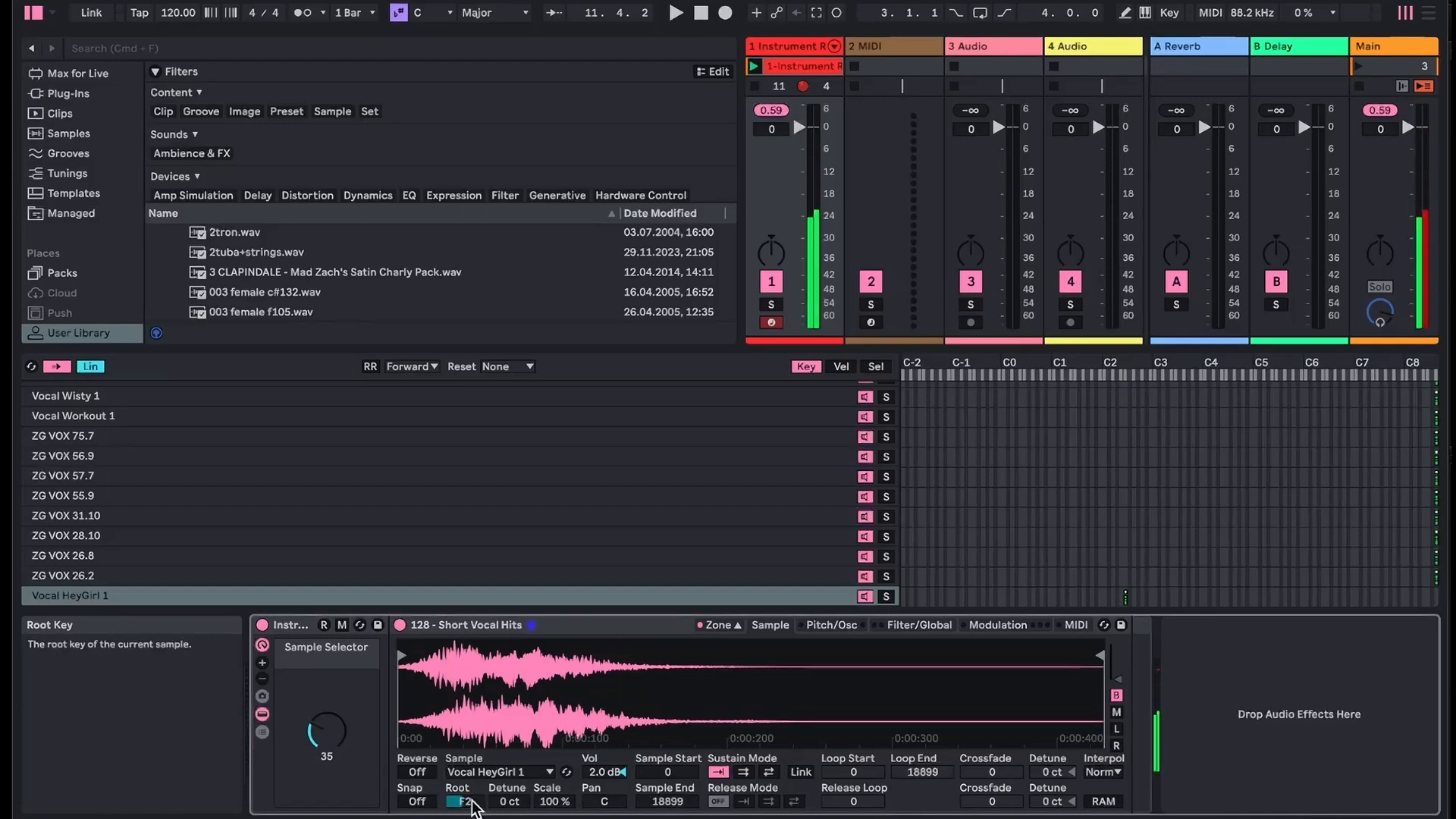
click(501, 801)
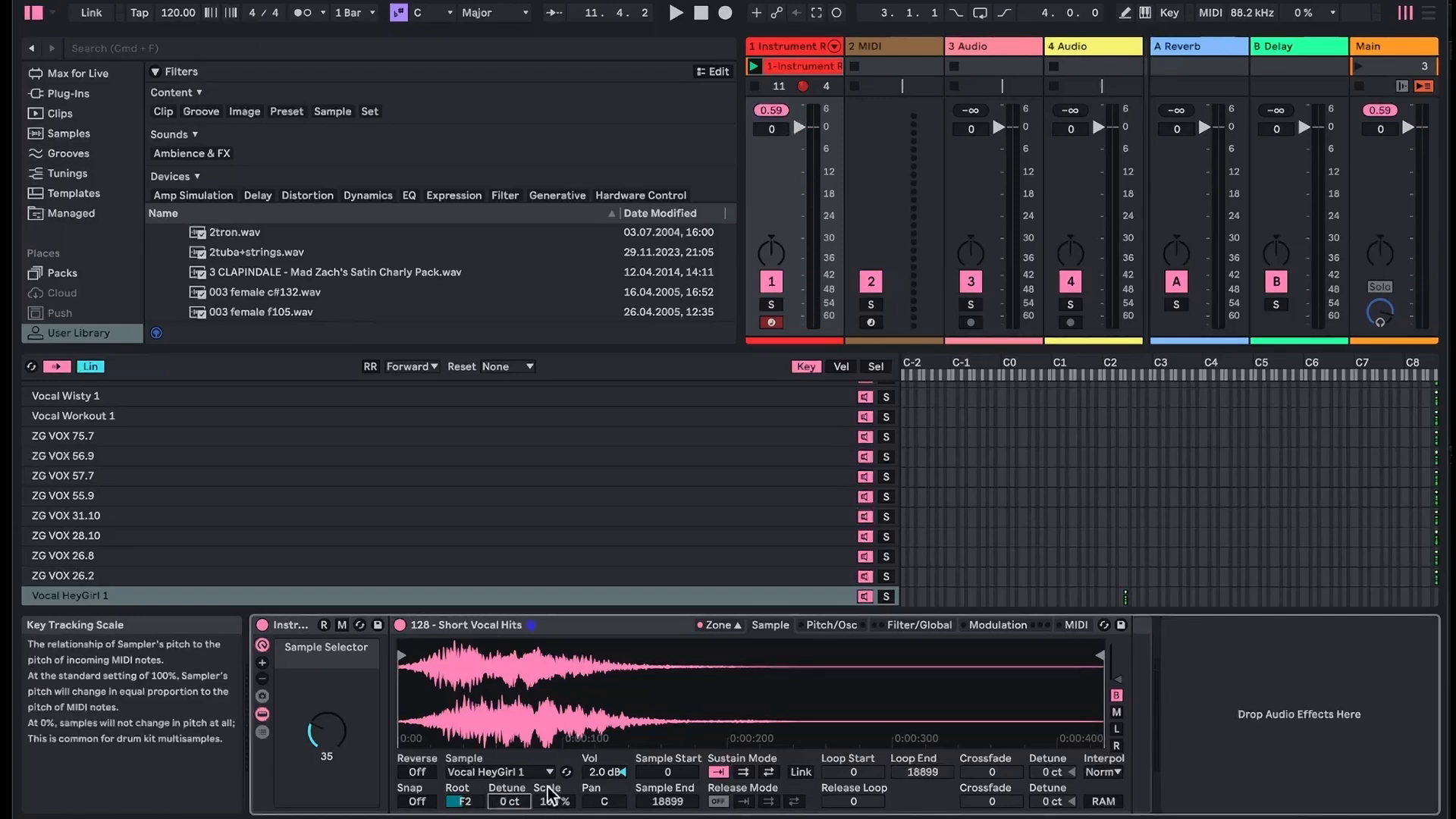
click(465, 801)
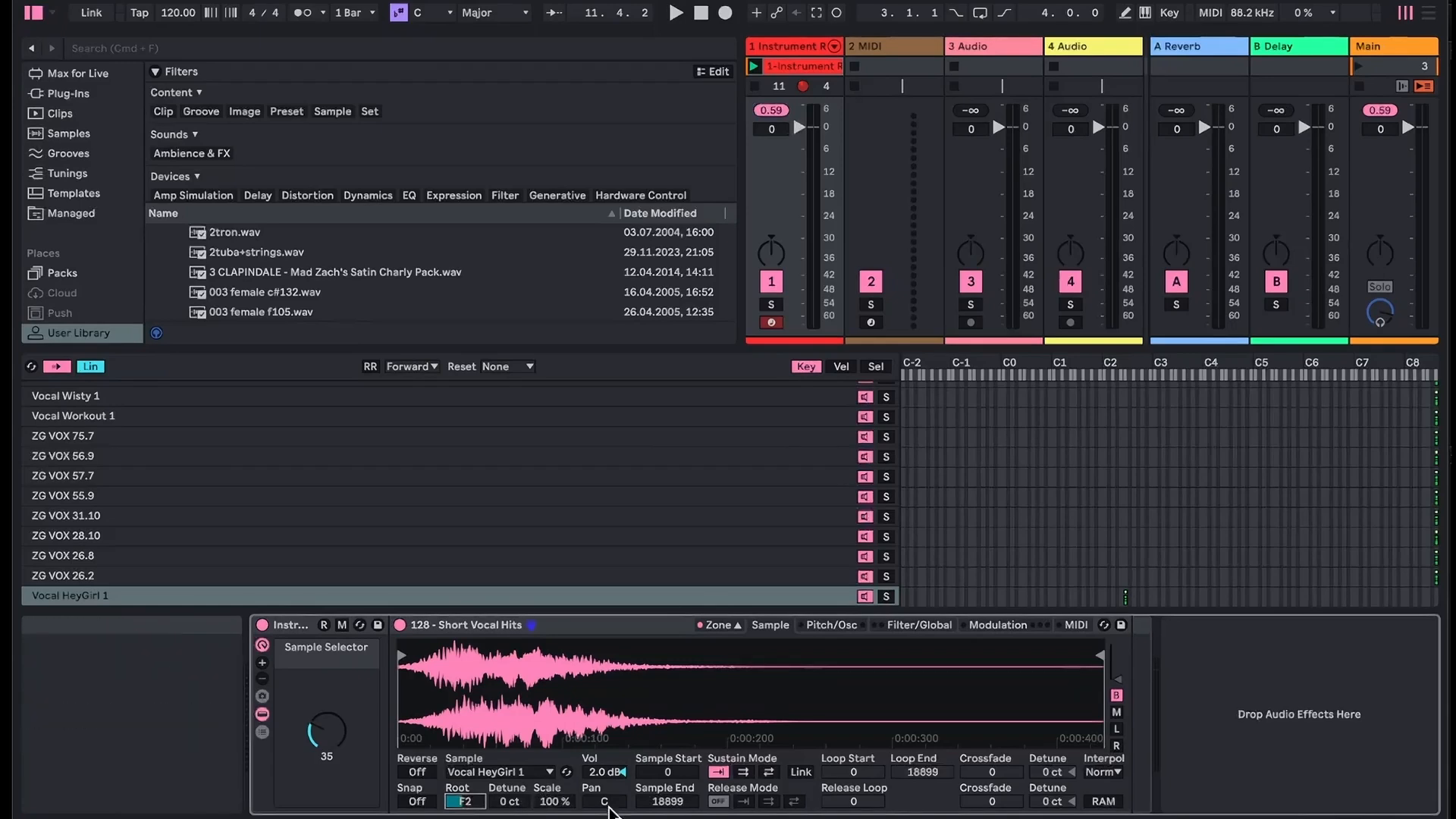
Try an off-centre pan for Vocal HeyGirl 1, reset the pan to centre, and set the sample volume to -0.5 dB
drag(608, 802, 611, 804)
double_click(611, 800)
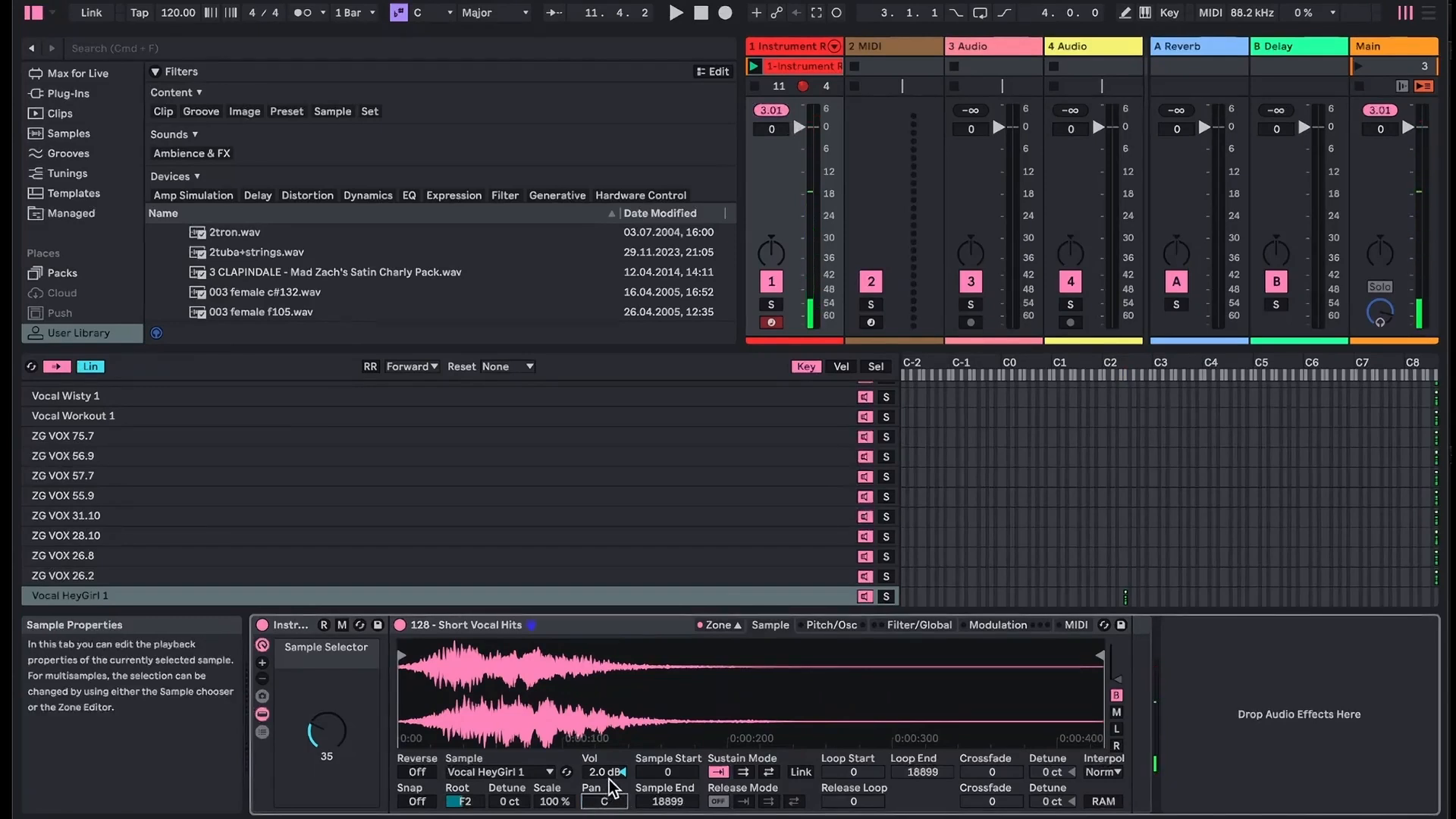
mouse_move(606, 772)
mouse_down()
mouse_move(606, 793)
mouse_move(607, 776)
mouse_up()
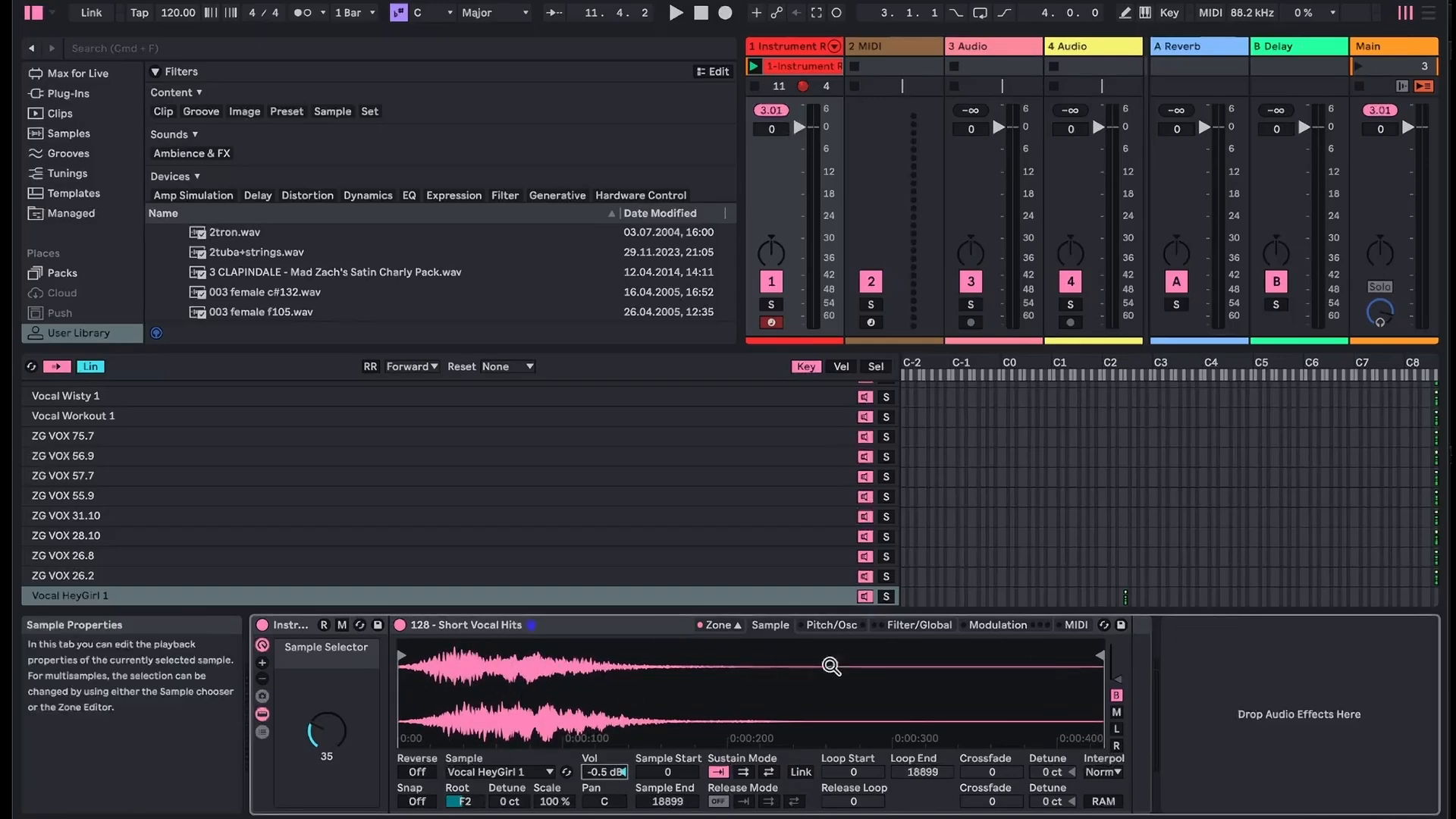
Examine the Vocal HeyGirl 1 waveform with vertical and horizontal magnification, and restore the full view
mouse_move(1118, 680)
mouse_down()
mouse_move(1117, 654)
mouse_move(1117, 667)
mouse_up()
drag(483, 660, 568, 671)
drag(1118, 667, 1118, 672)
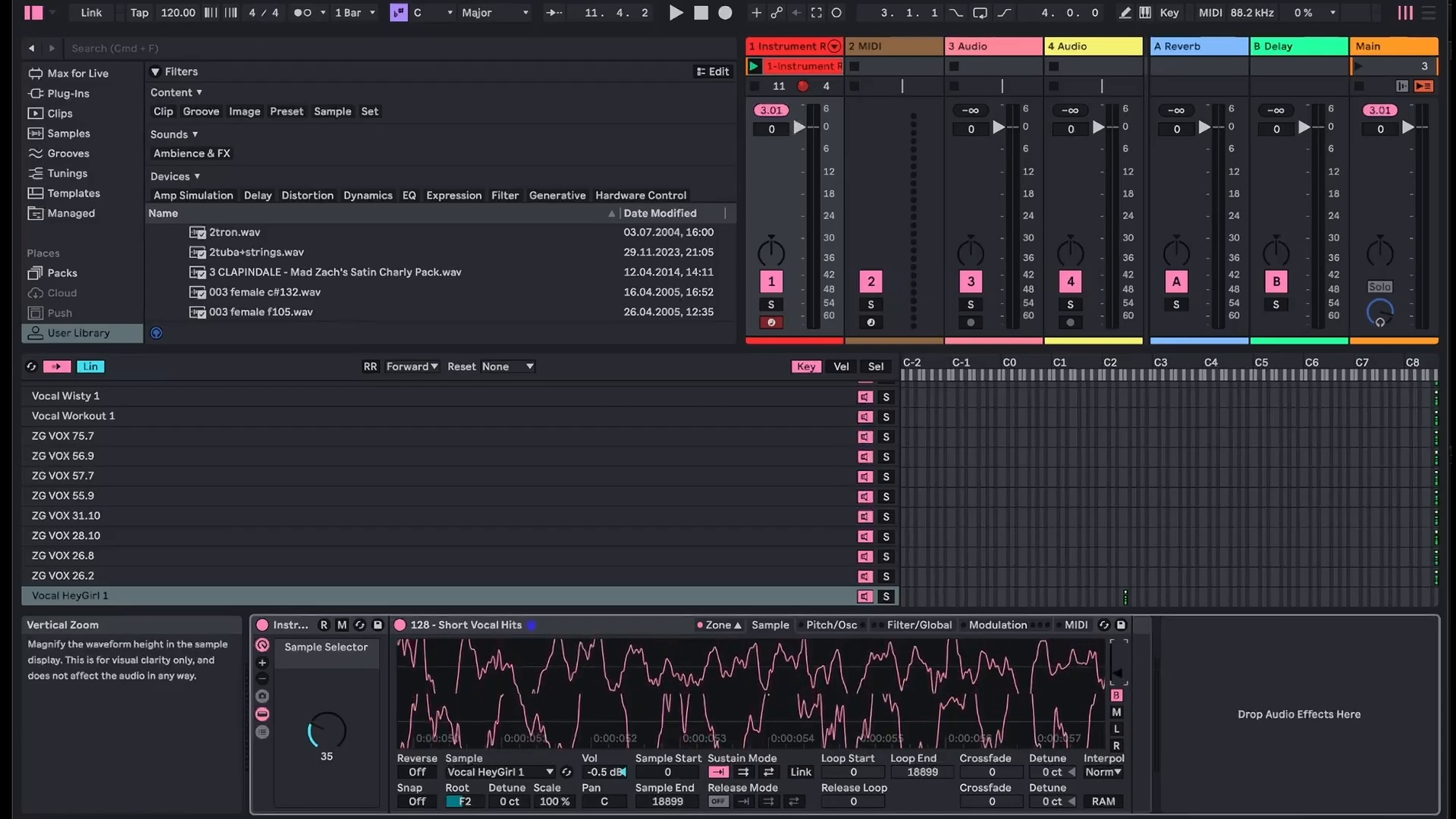
drag(1115, 671, 1114, 681)
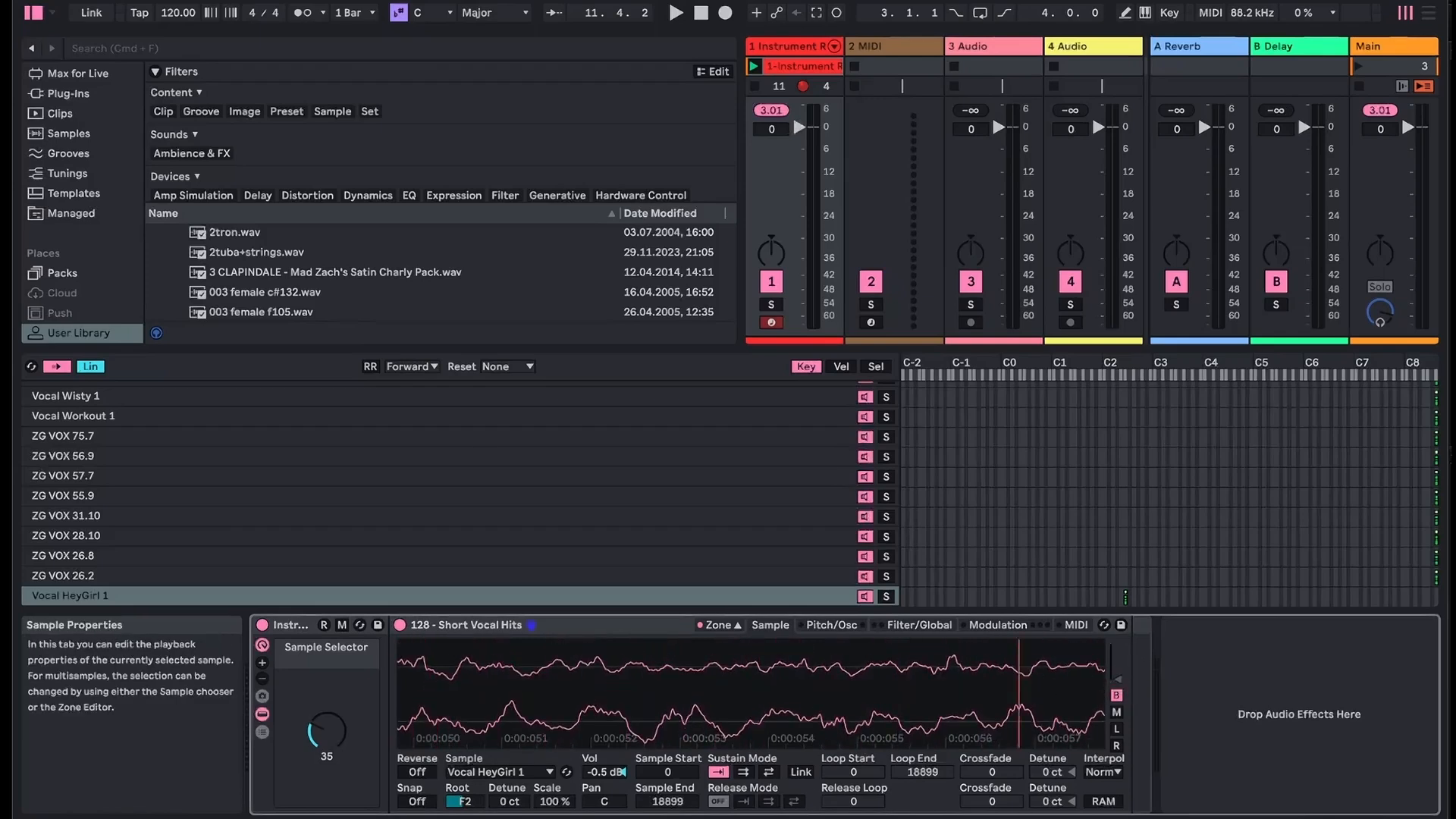
drag(1019, 675, 1020, 644)
mouse_move(1116, 691)
mouse_down()
mouse_move(1120, 658)
mouse_move(1117, 679)
mouse_up()
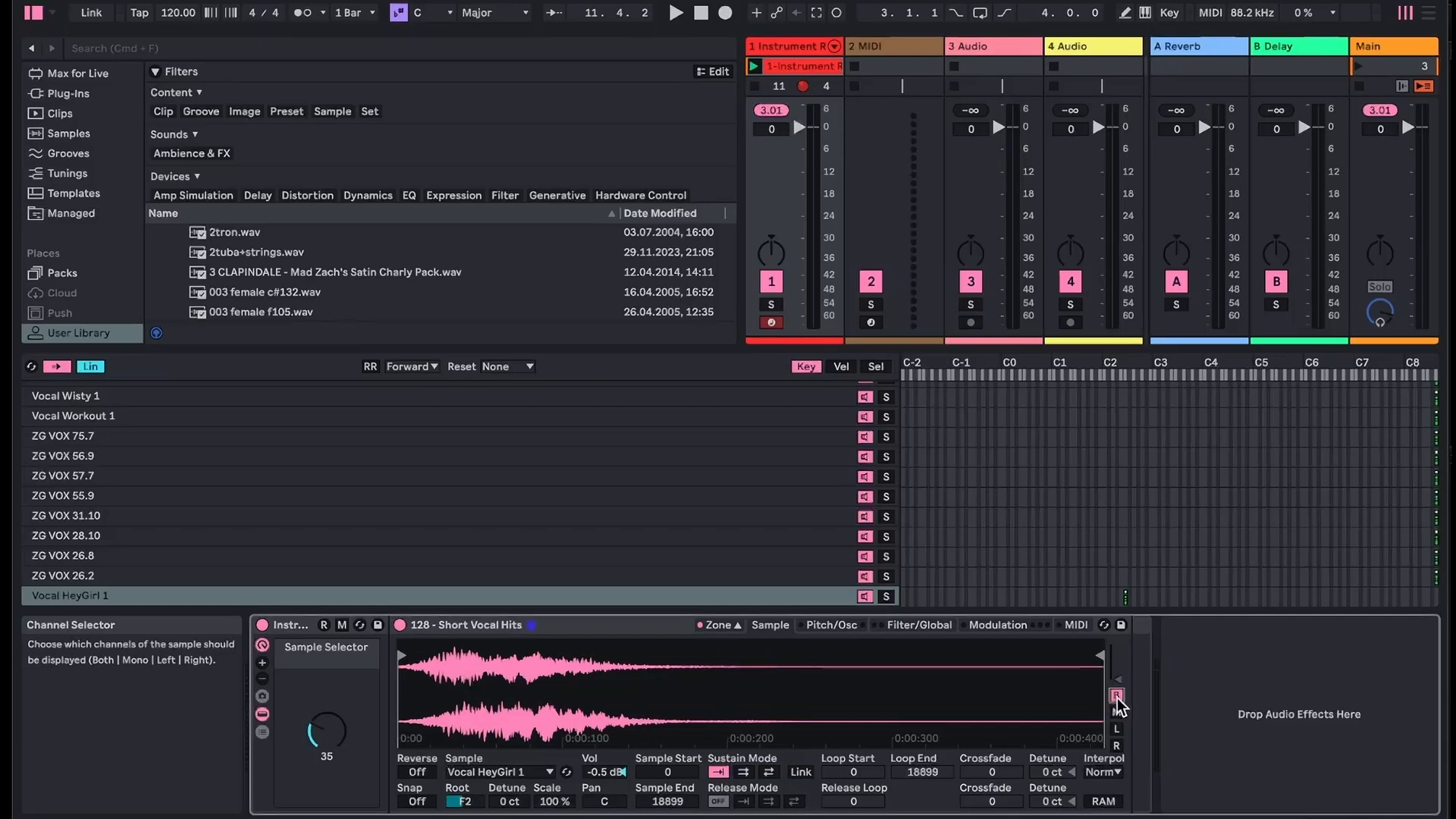
mouse_move(1118, 680)
mouse_down()
mouse_move(1119, 659)
mouse_move(1117, 680)
mouse_up()
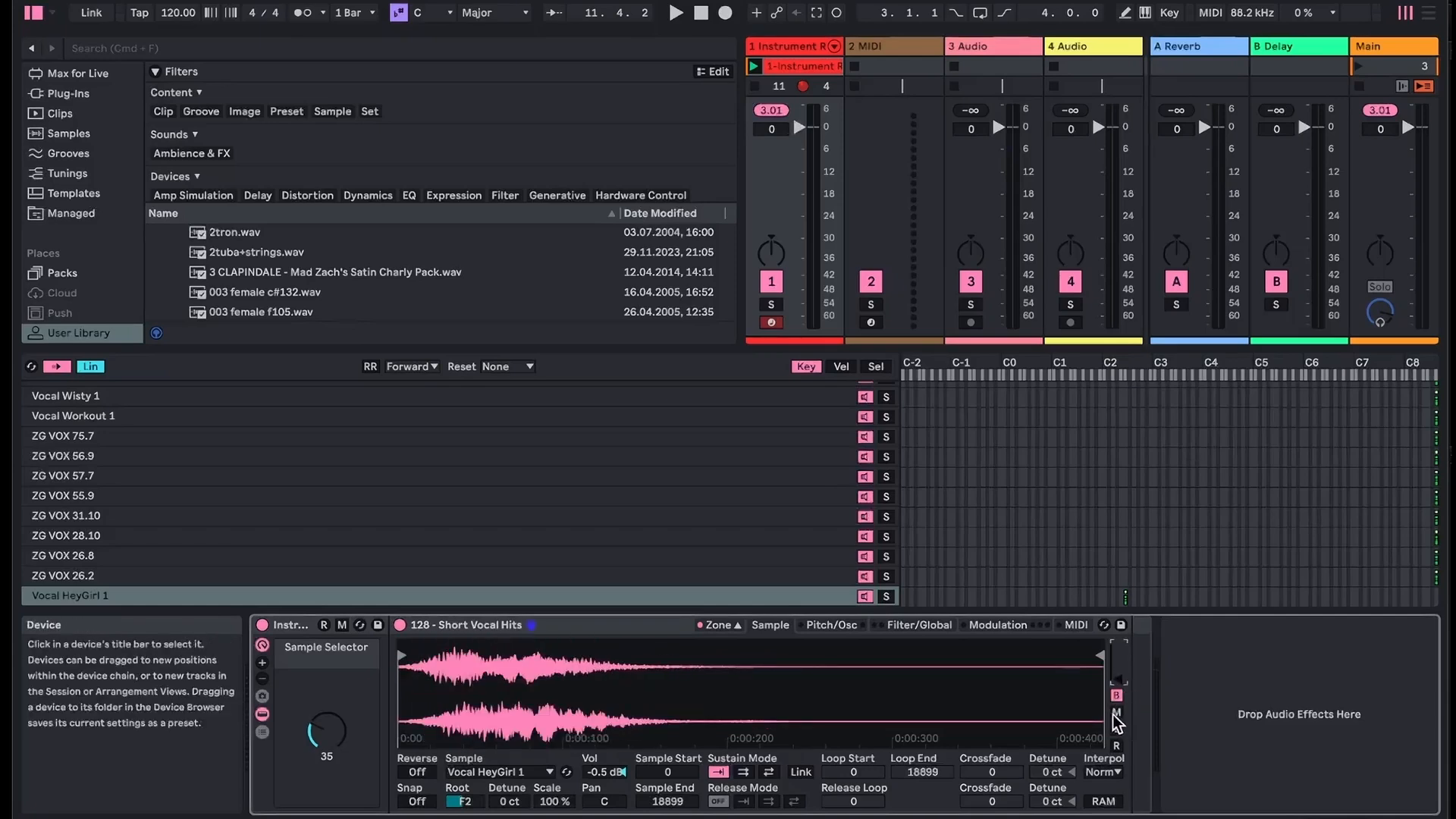
Compare the mono and both-channel waveform displays, and leave the display set to mono
click(1116, 713)
click(1116, 696)
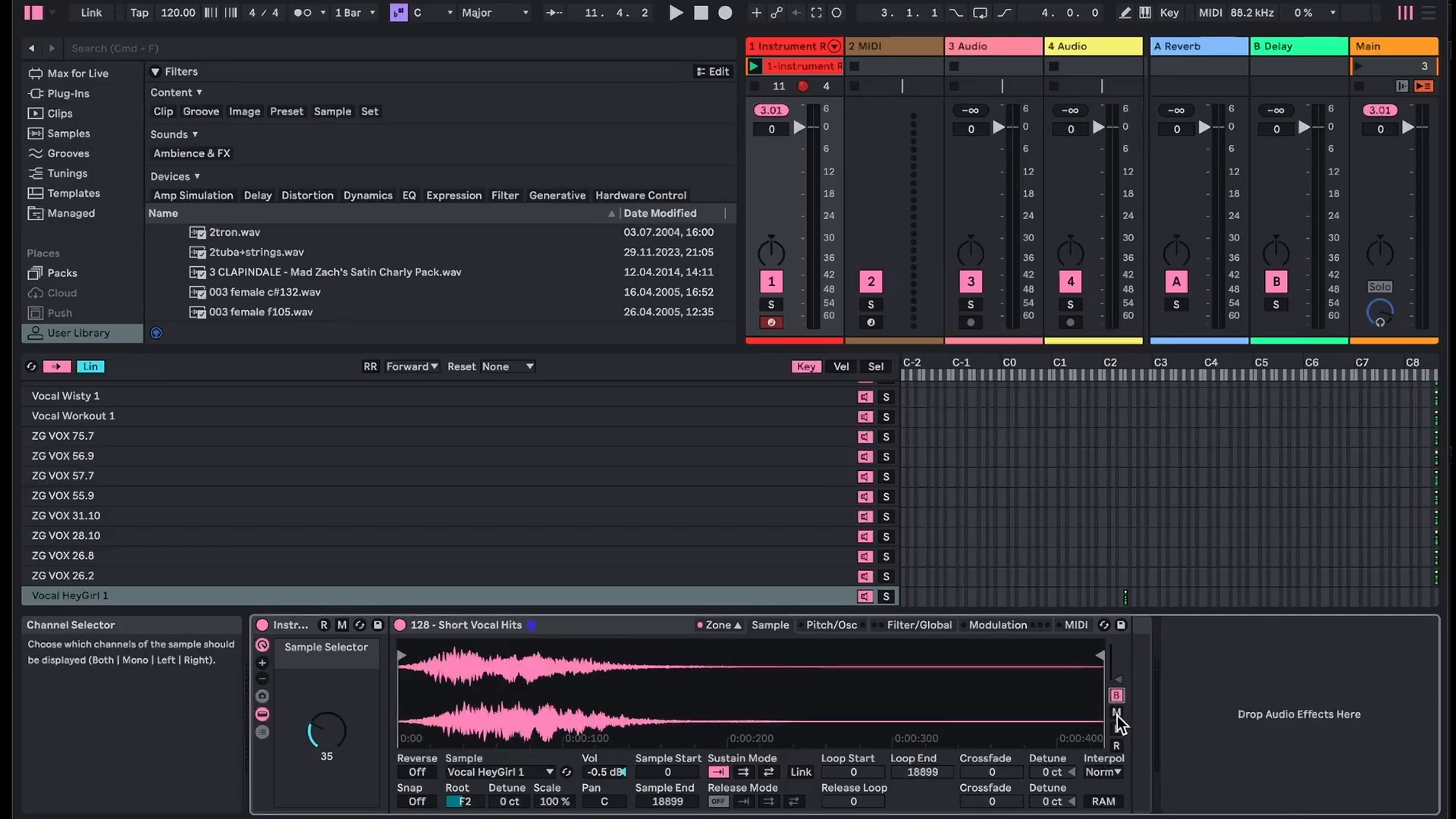
click(1116, 713)
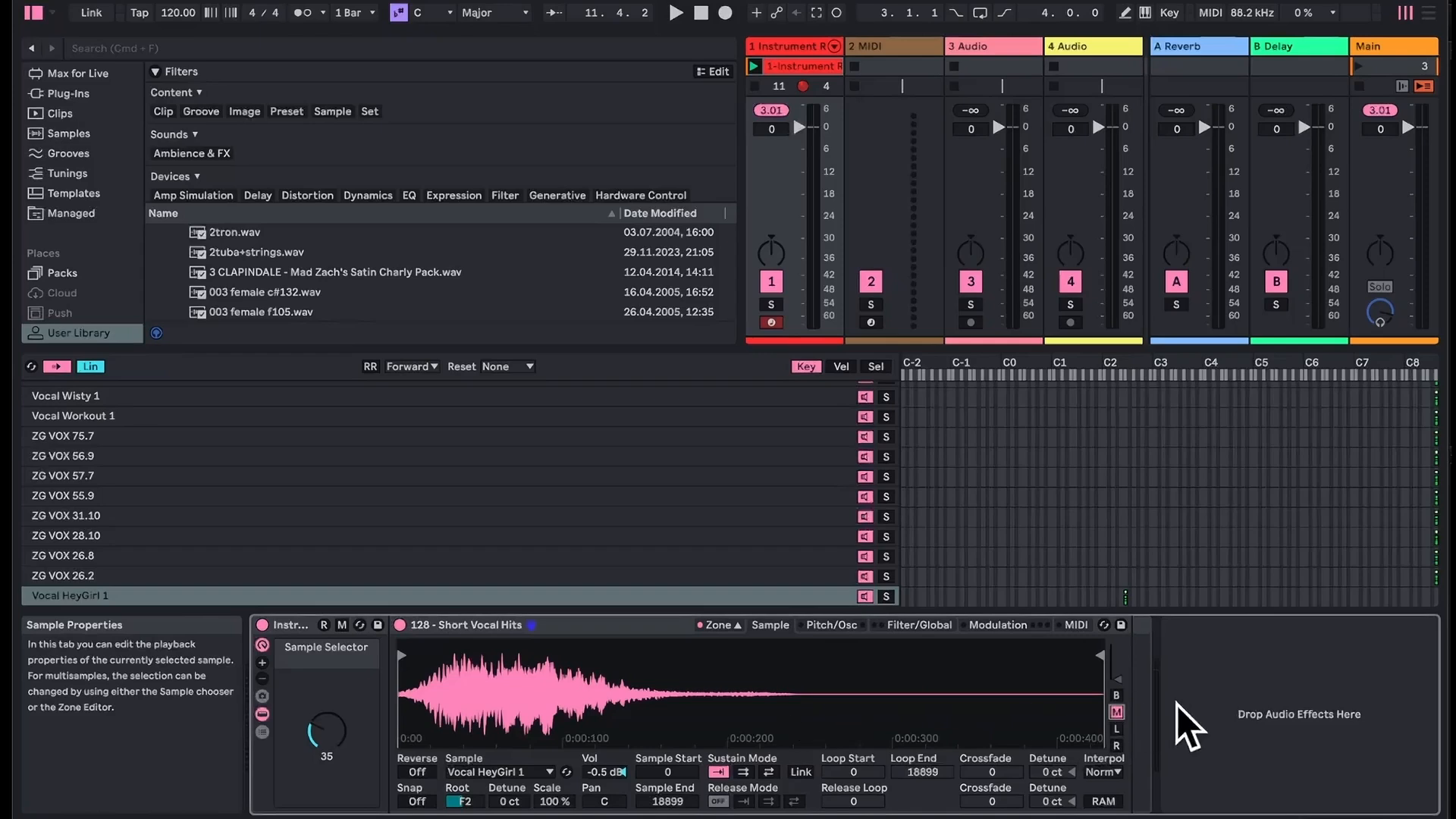
Compare the left-channel and right-channel waveform displays of Vocal HeyGirl 1
click(1116, 729)
click(1116, 747)
click(1116, 729)
click(1117, 746)
click(1116, 729)
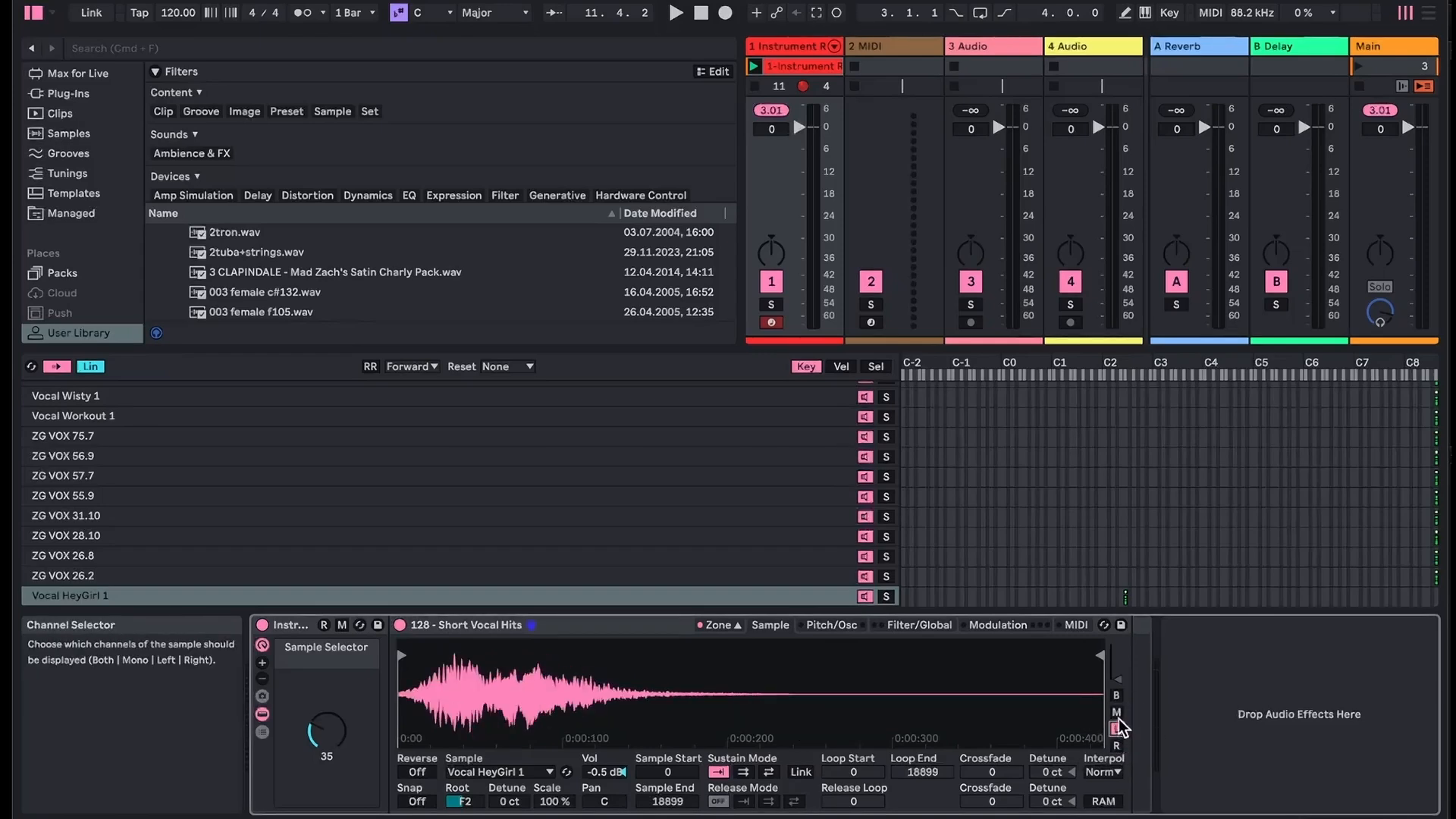
Cycle the waveform display through both, mono, left and right channels, and leave it showing both channels
click(1116, 695)
click(1116, 712)
click(1116, 695)
click(1116, 712)
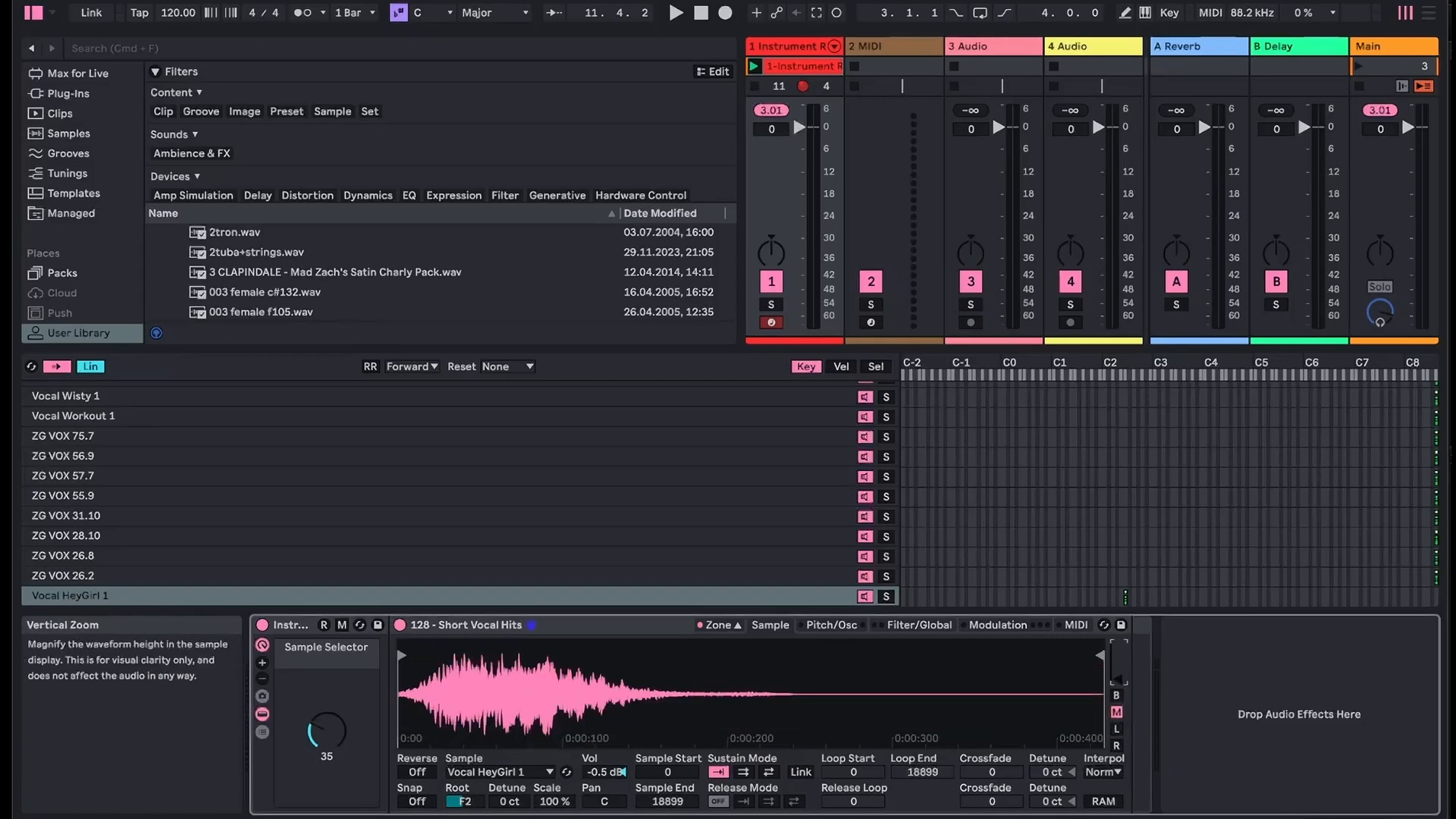
click(1116, 695)
click(1115, 713)
click(1116, 729)
click(1115, 746)
click(1115, 729)
click(1115, 712)
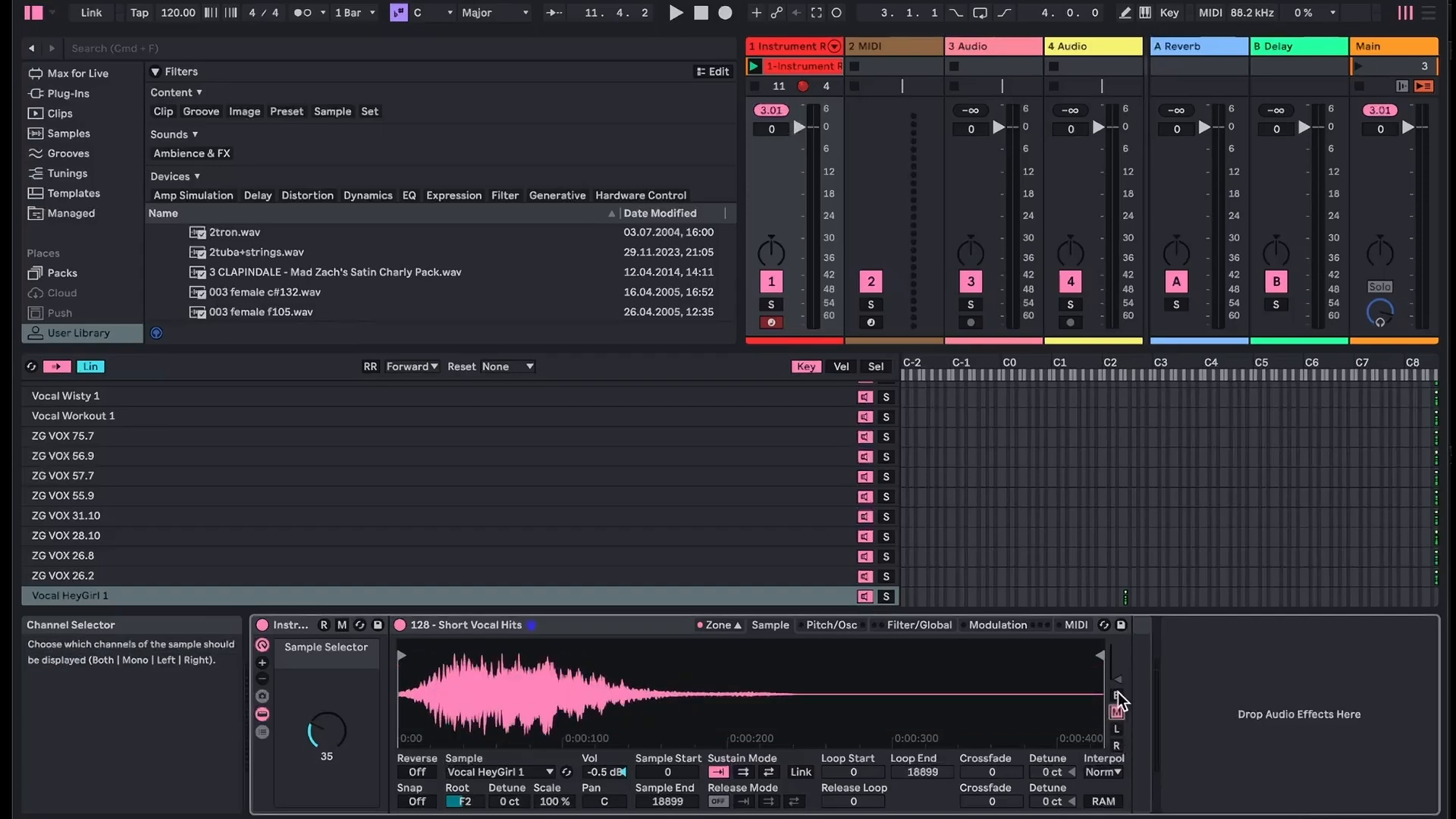
click(1116, 695)
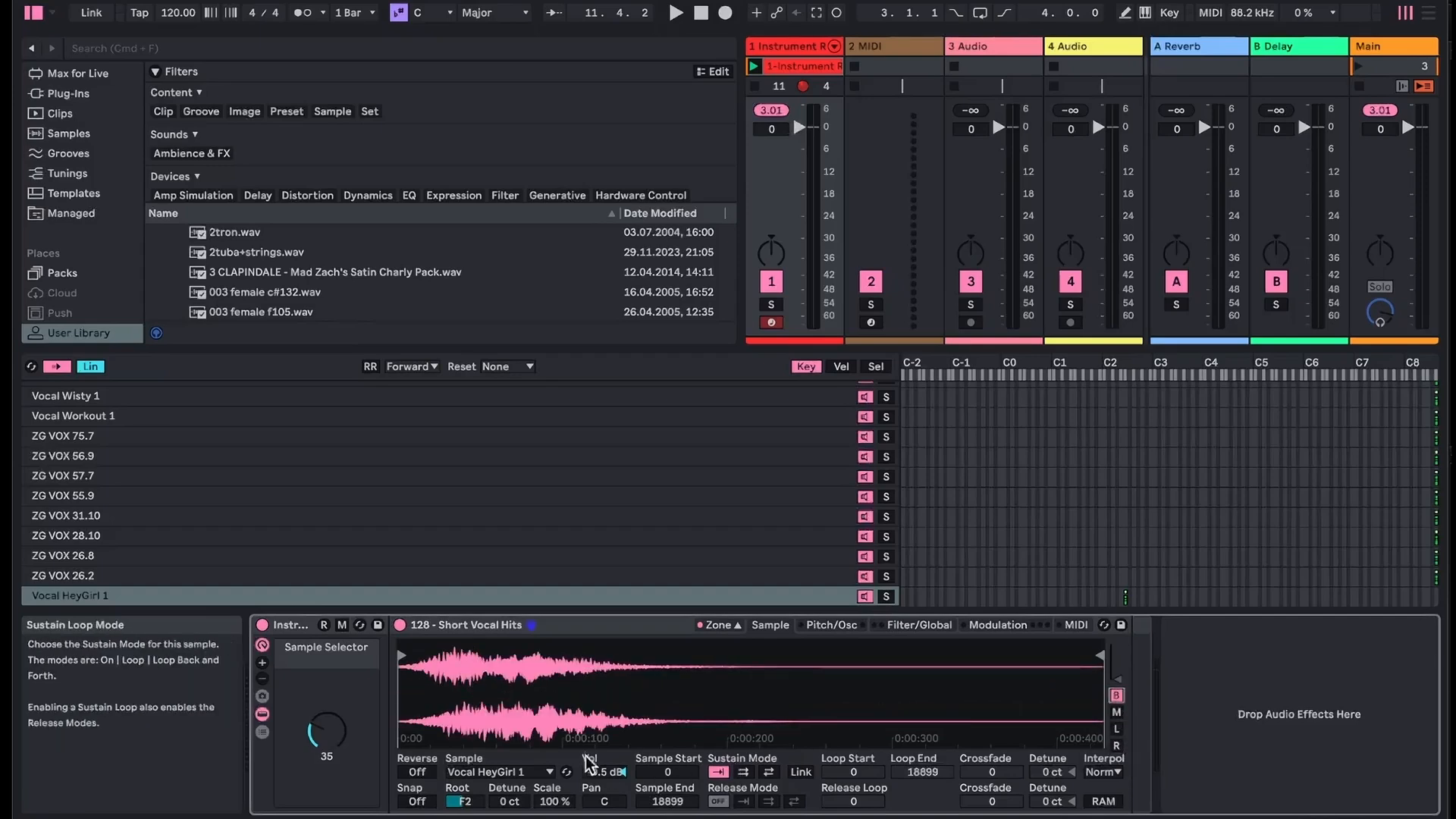
Readjust the Vocal HeyGirl 1 volume, and normalize the volumes and pan of all sample layers
mouse_move(604, 772)
mouse_down()
mouse_move(604, 789)
mouse_move(593, 756)
mouse_up()
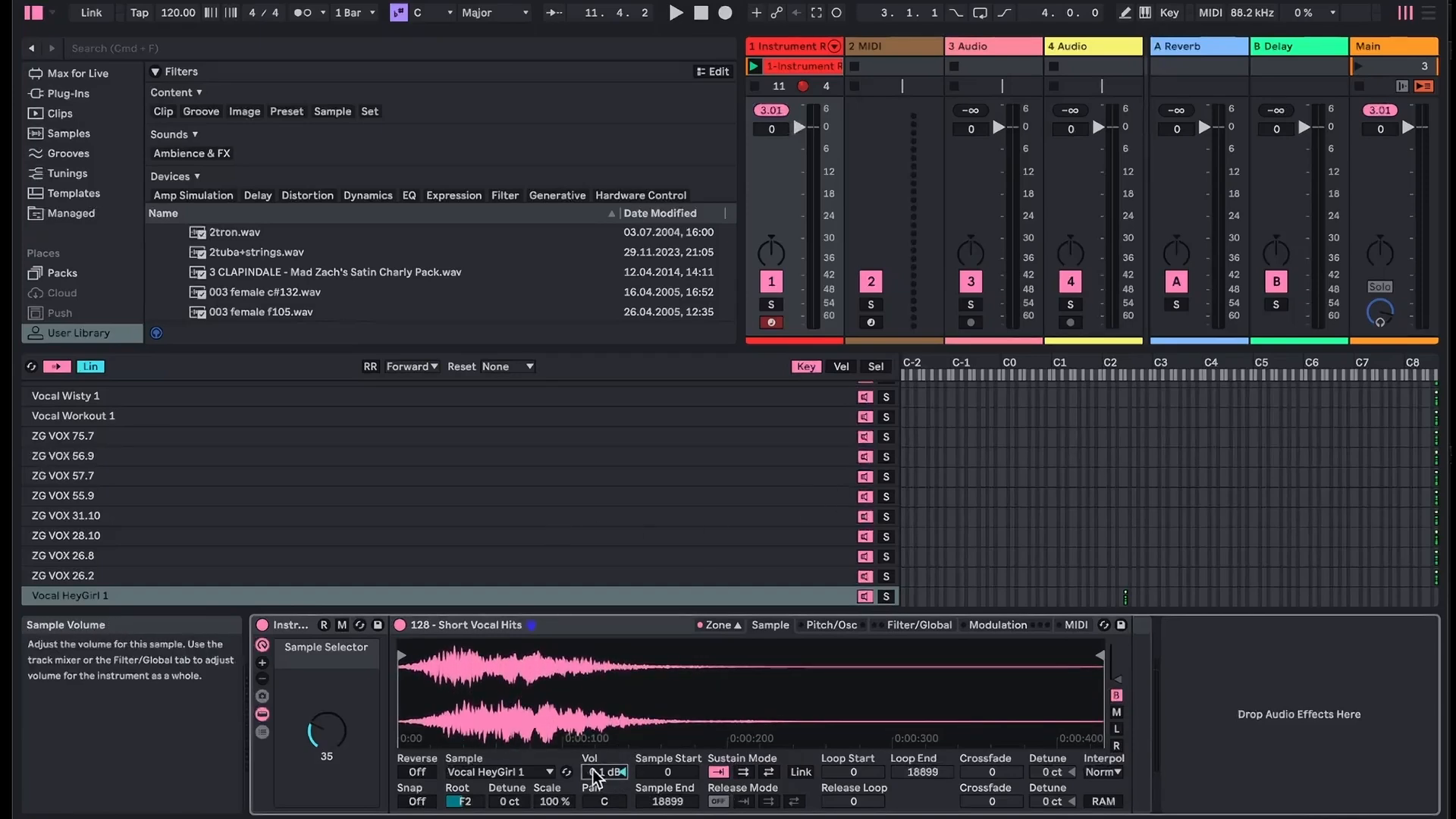
click(625, 535)
key(super+a)
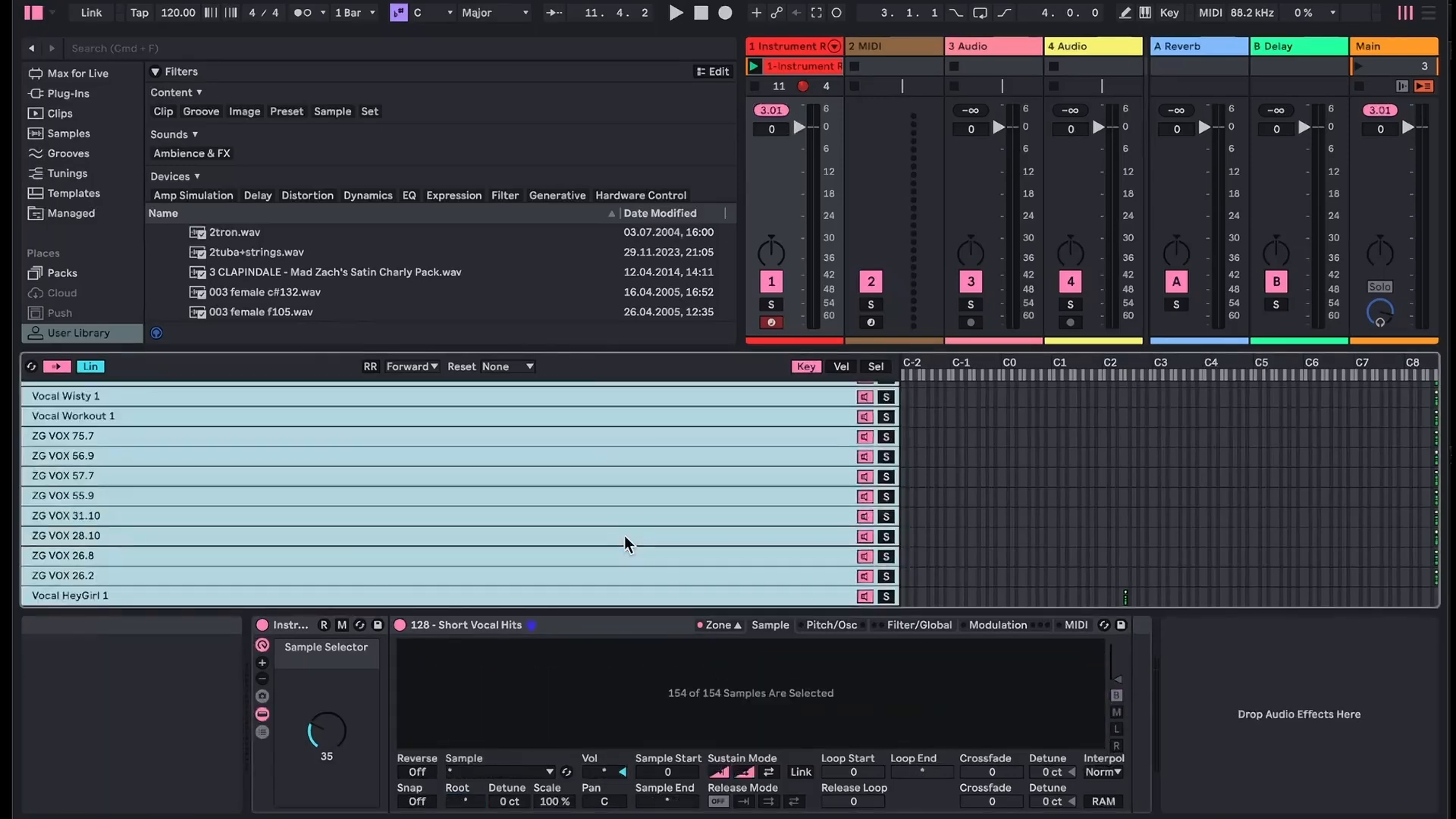
right_click(625, 536)
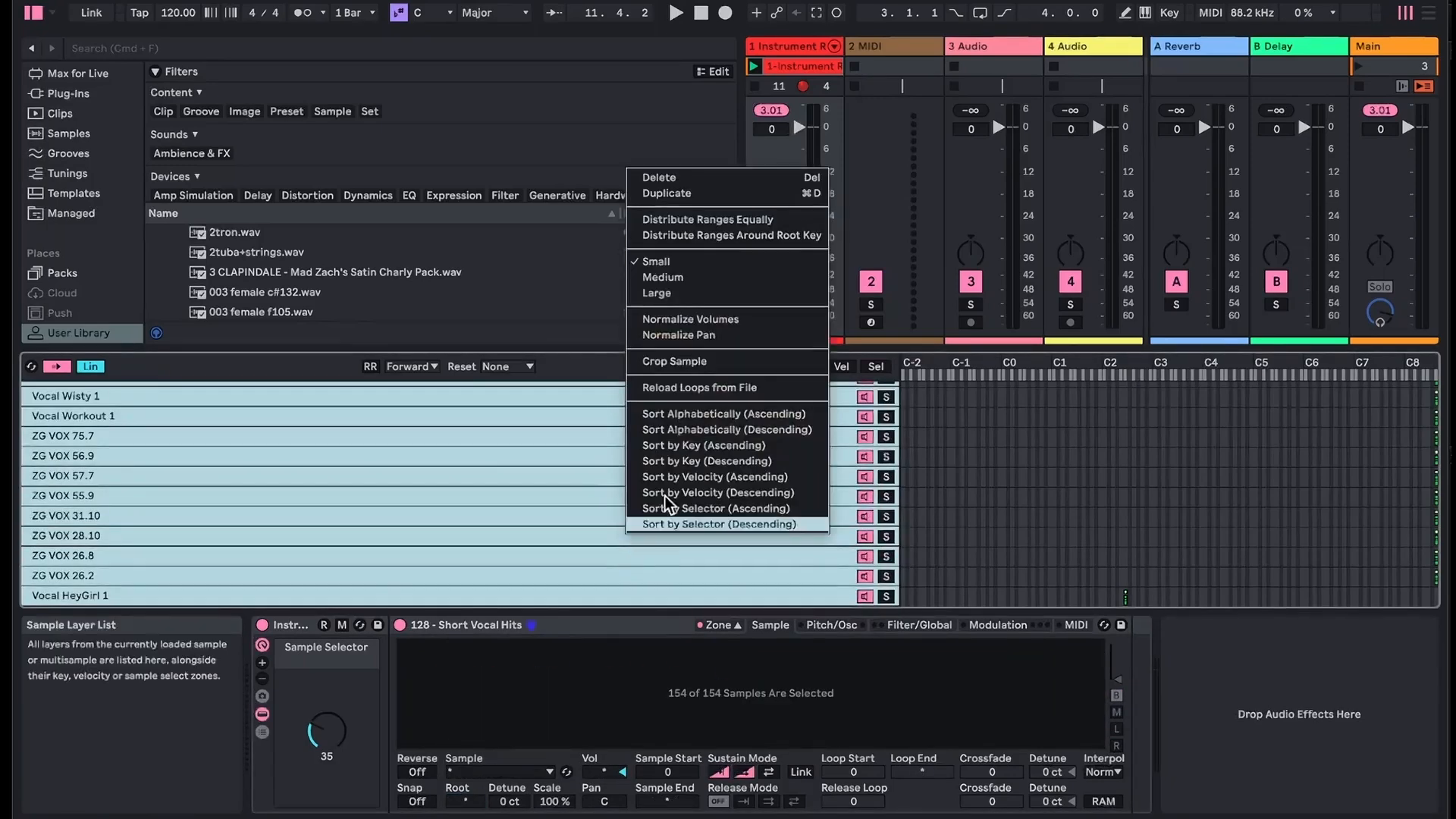
click(716, 321)
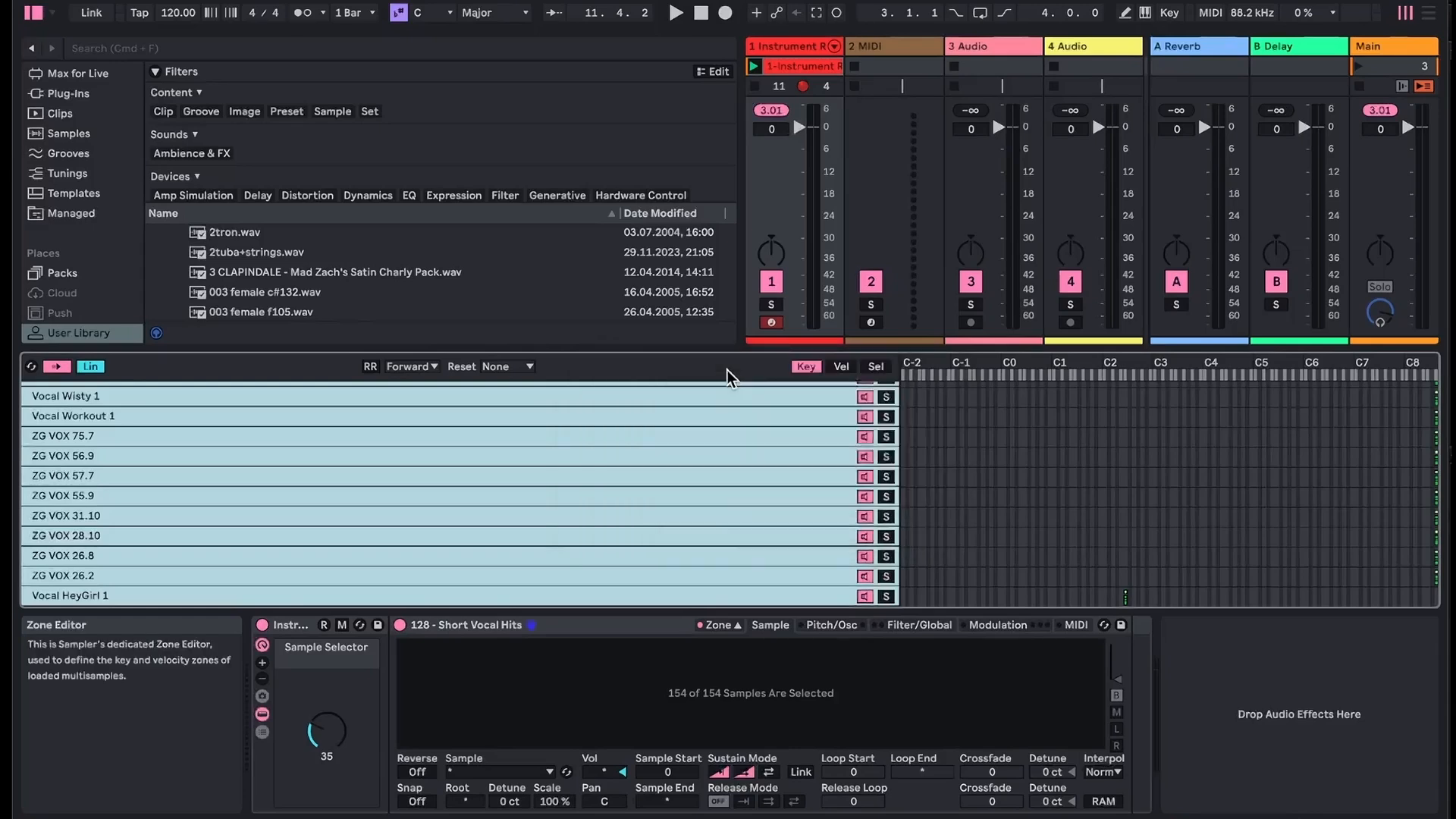
right_click(715, 488)
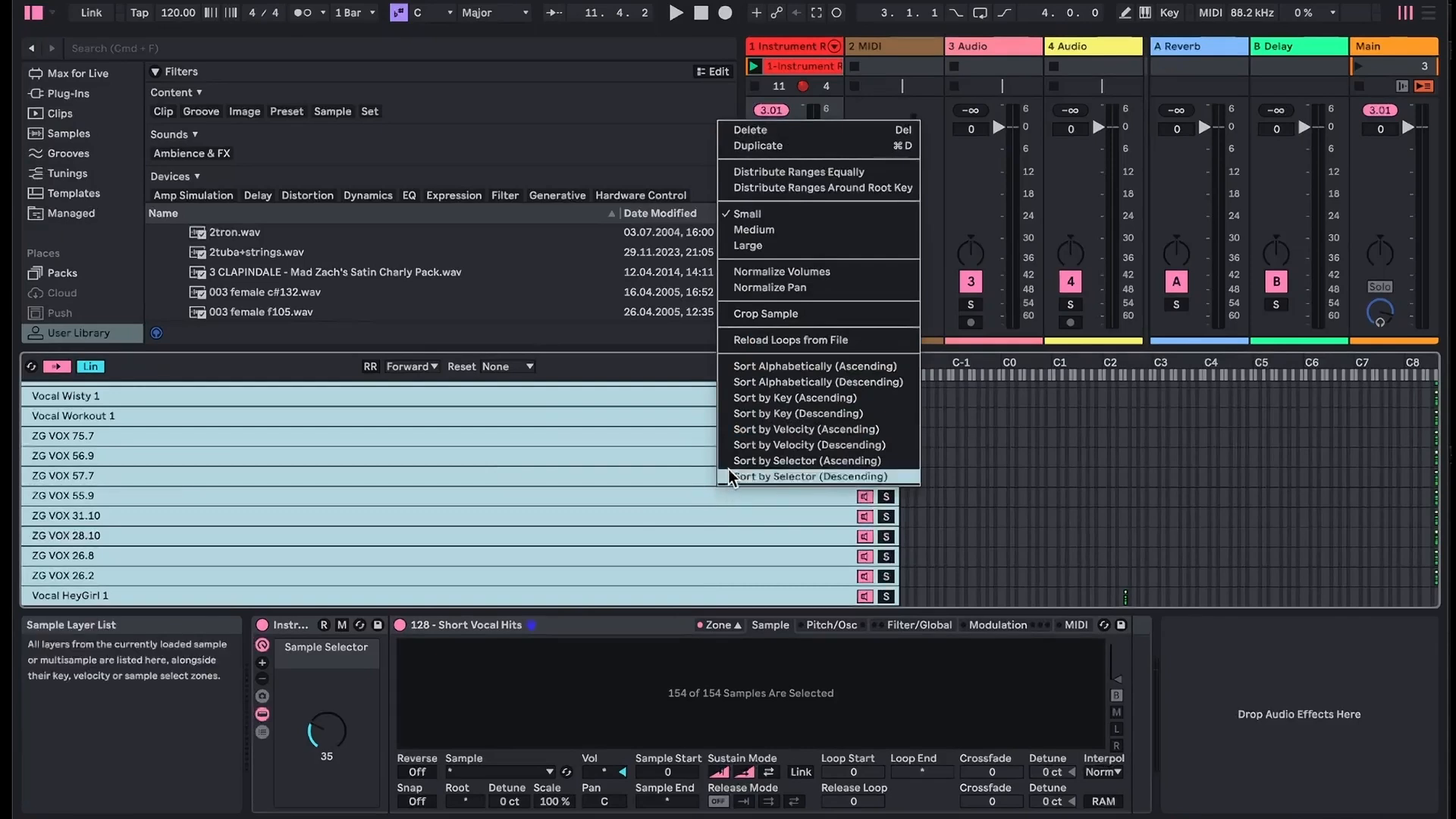
click(773, 282)
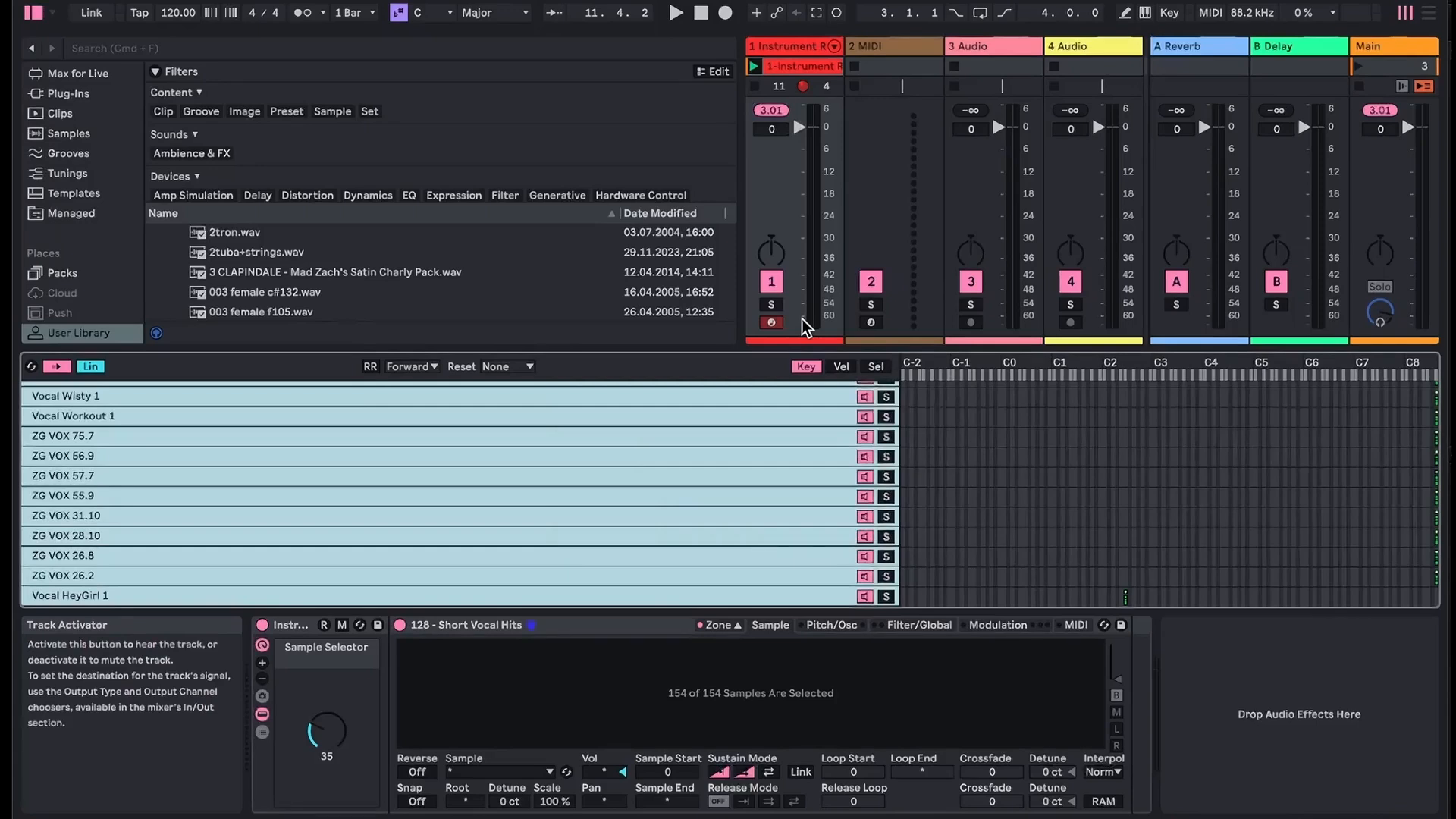
Select the ZG VOX 31.10 layer and try different sample start and sample end points
click(625, 515)
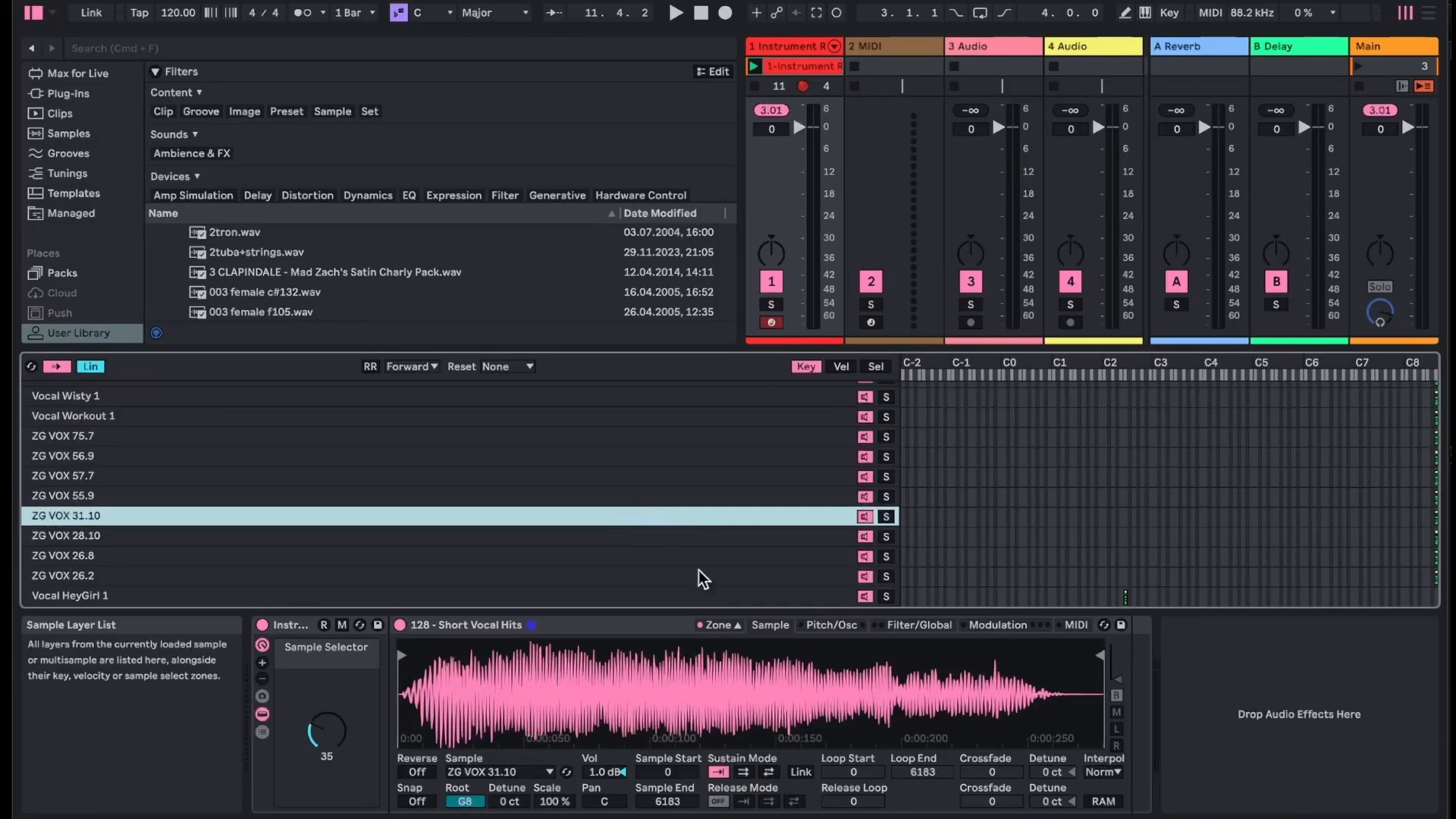
mouse_move(670, 770)
mouse_down()
mouse_move(670, 752)
mouse_move(667, 815)
mouse_move(667, 801)
mouse_up()
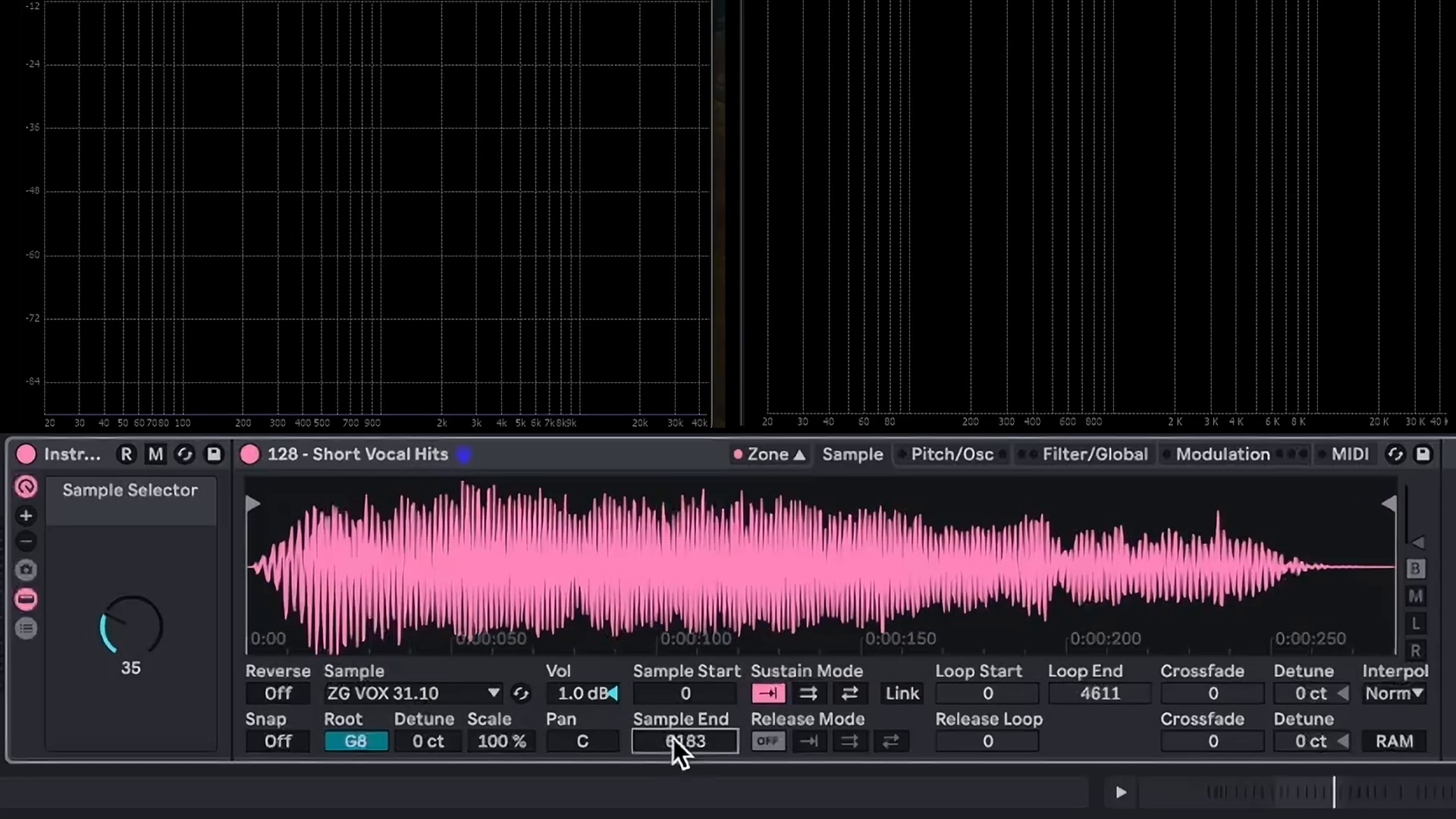
mouse_move(671, 741)
mouse_down()
mouse_move(672, 756)
mouse_move(671, 740)
mouse_up()
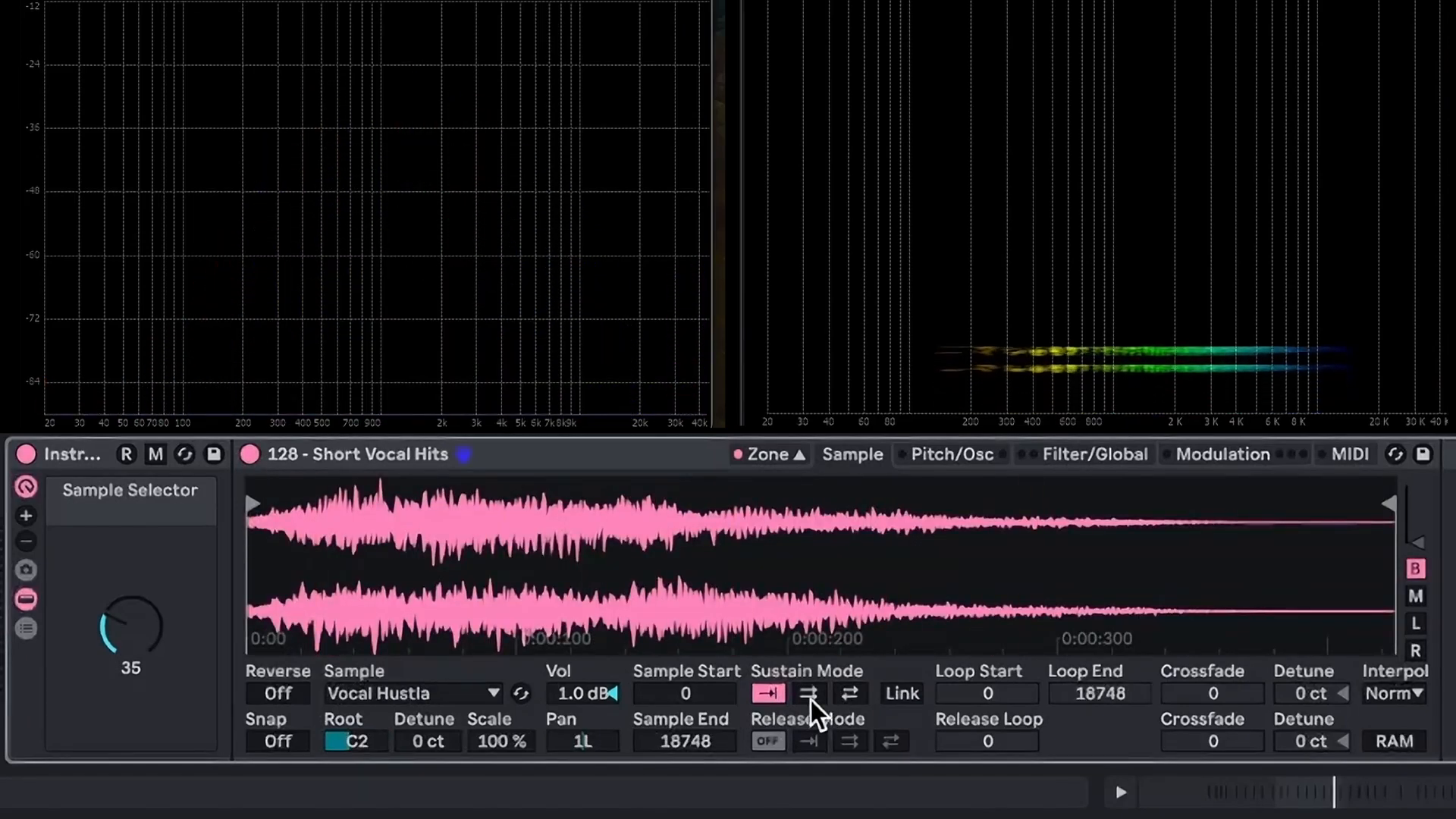
Enable forward sustain looping for Vocal Hustla and shrink the loop to run from 696 to 973
click(809, 696)
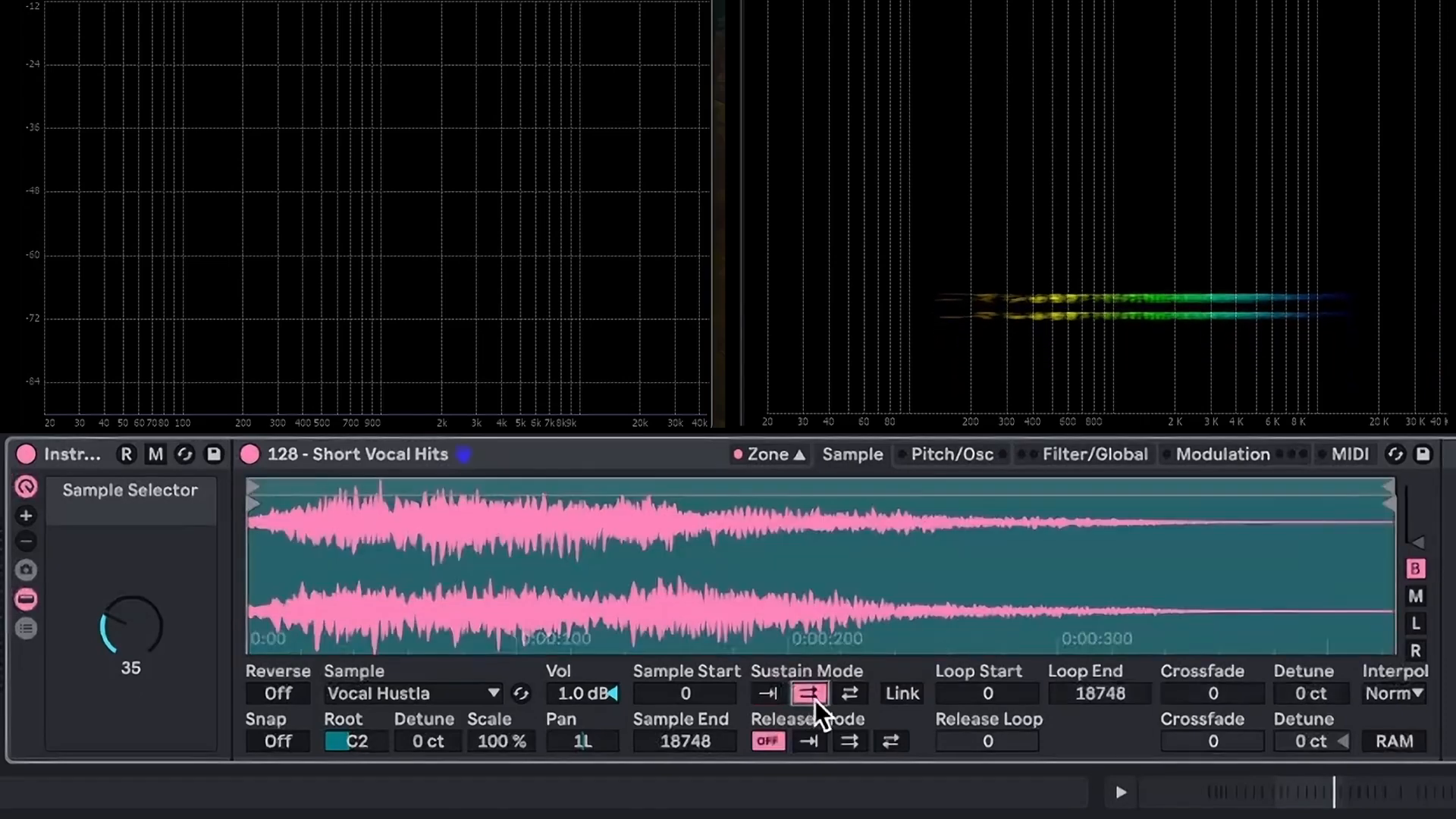
mouse_move(1384, 482)
mouse_down()
mouse_move(660, 546)
mouse_move(611, 585)
mouse_up()
mouse_move(254, 486)
mouse_down()
mouse_move(585, 488)
mouse_move(316, 507)
mouse_move(796, 507)
mouse_move(230, 566)
mouse_move(841, 490)
mouse_move(393, 559)
mouse_move(389, 546)
mouse_move(790, 513)
mouse_move(321, 533)
mouse_move(300, 501)
mouse_up()
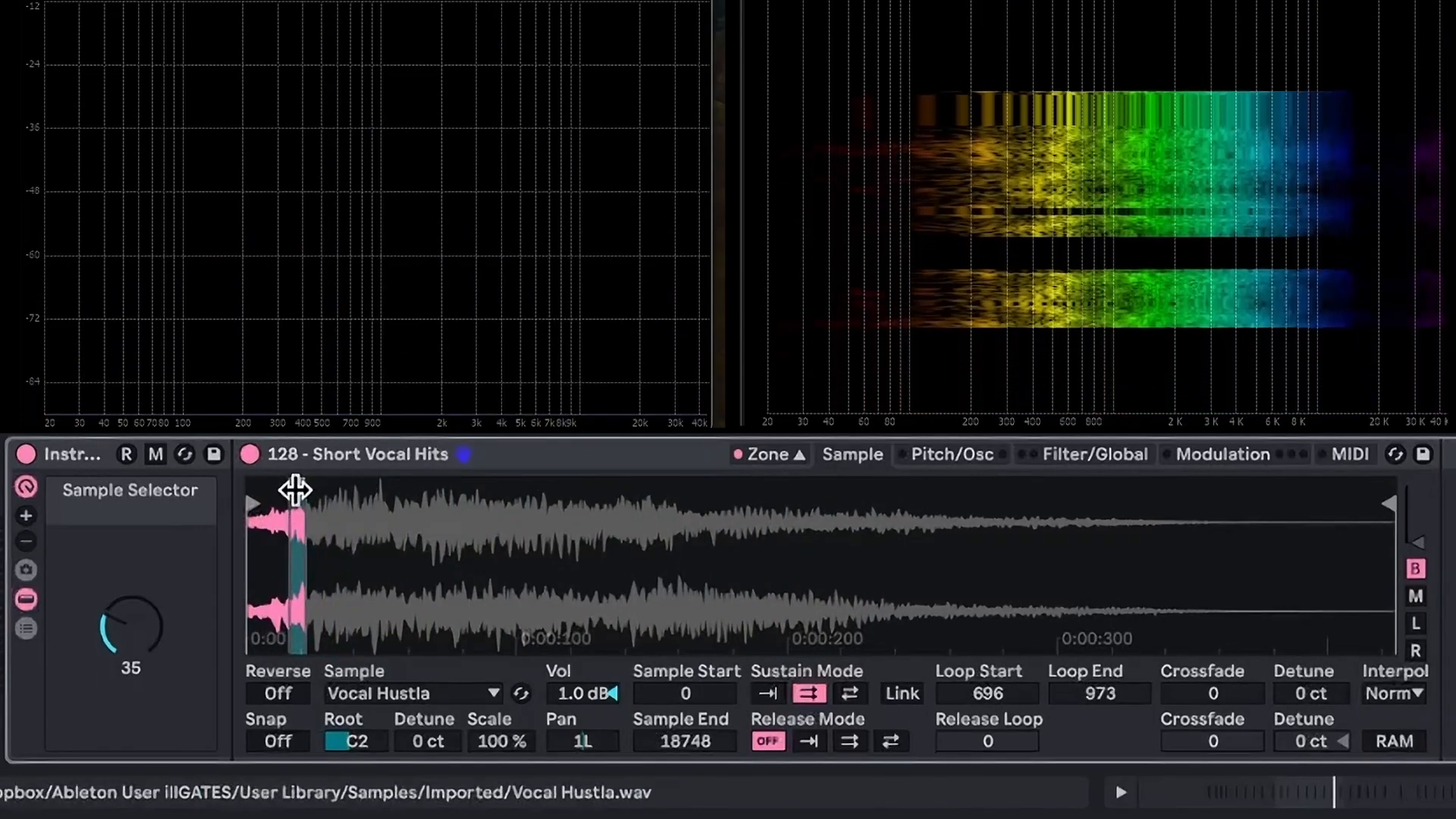
Move the short sustain loop further into Vocal Hustla and widen it to run from 4346 to 4679
drag(295, 490, 393, 529)
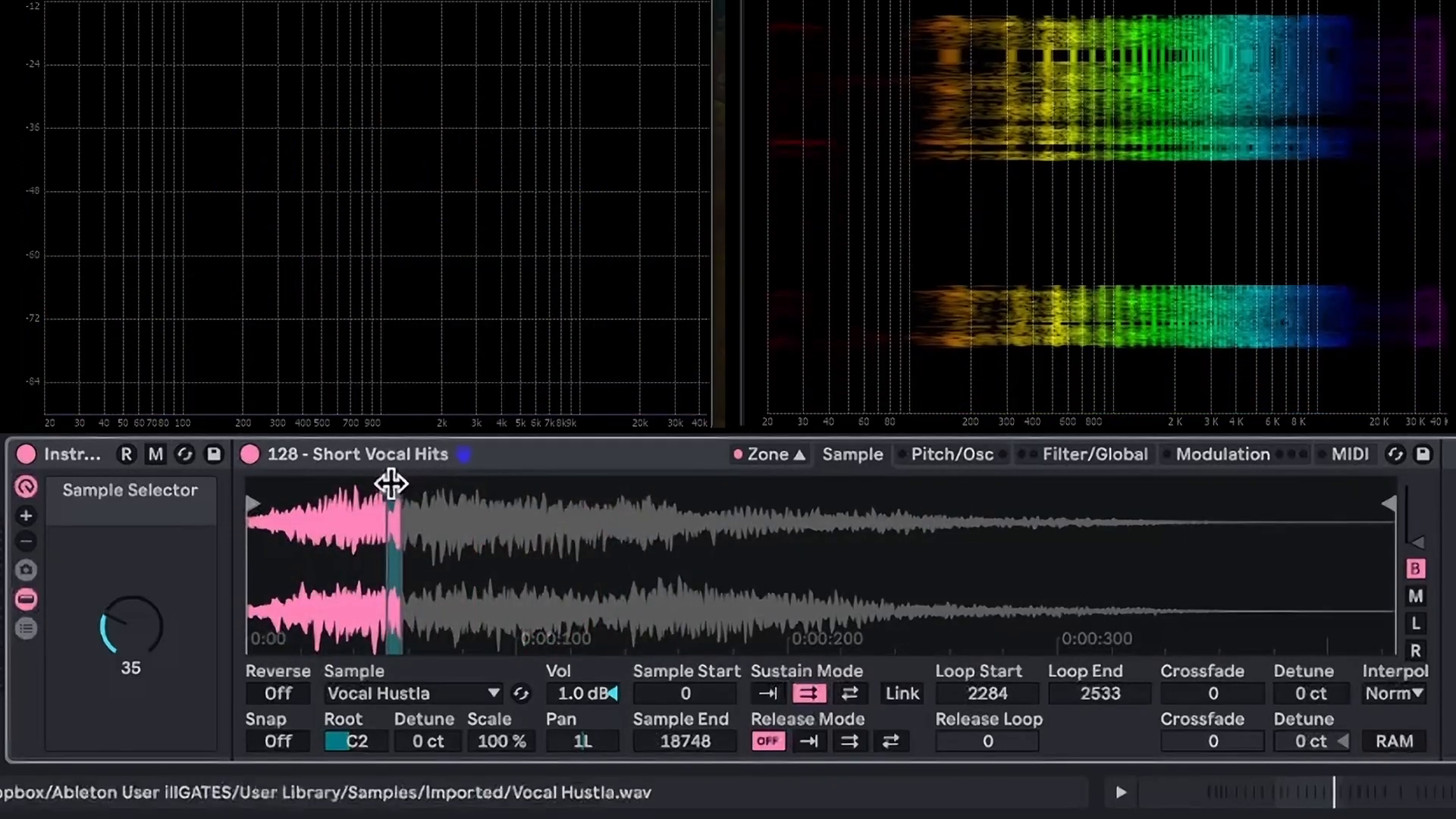
drag(394, 486, 407, 486)
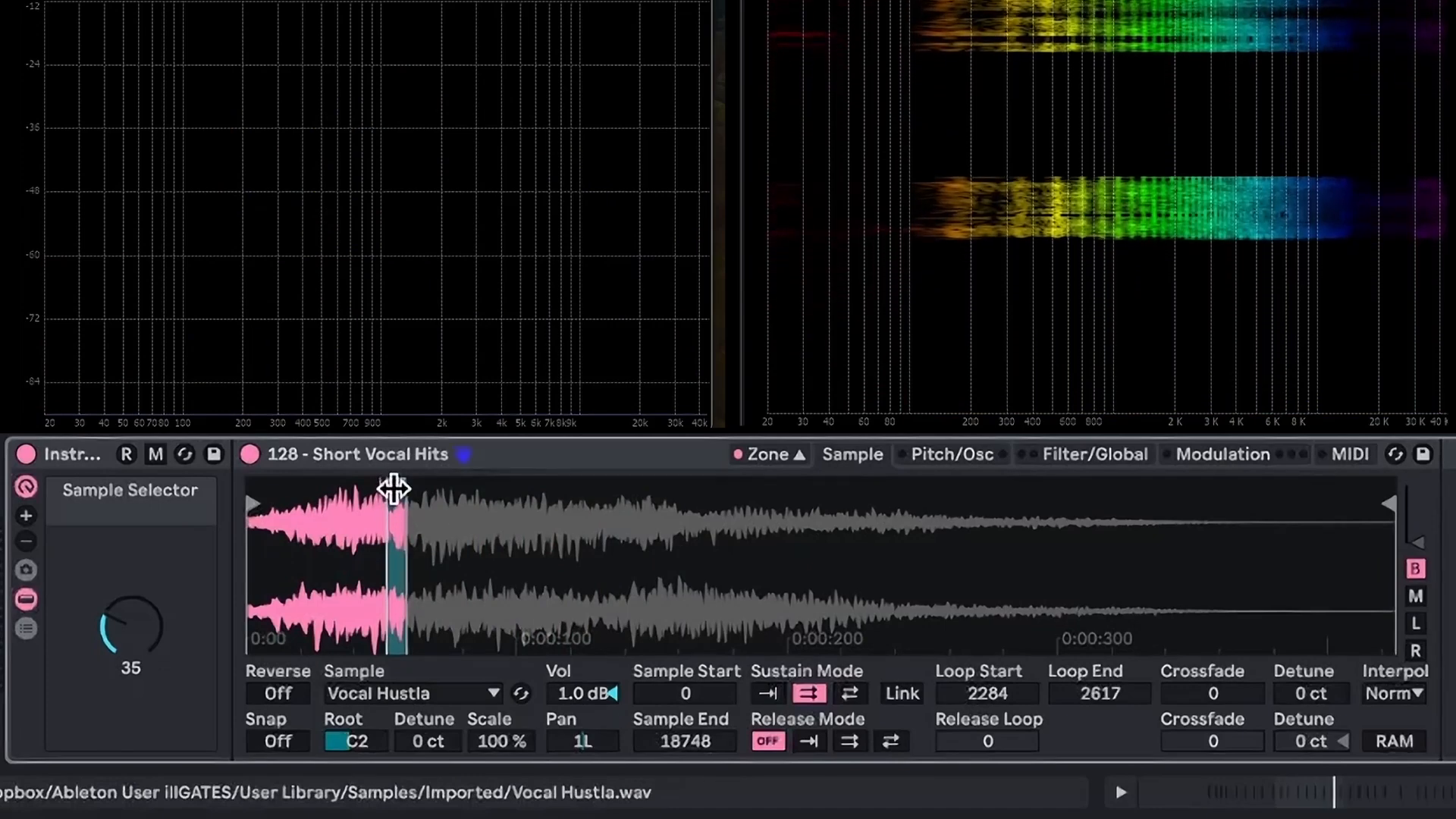
drag(393, 489, 524, 524)
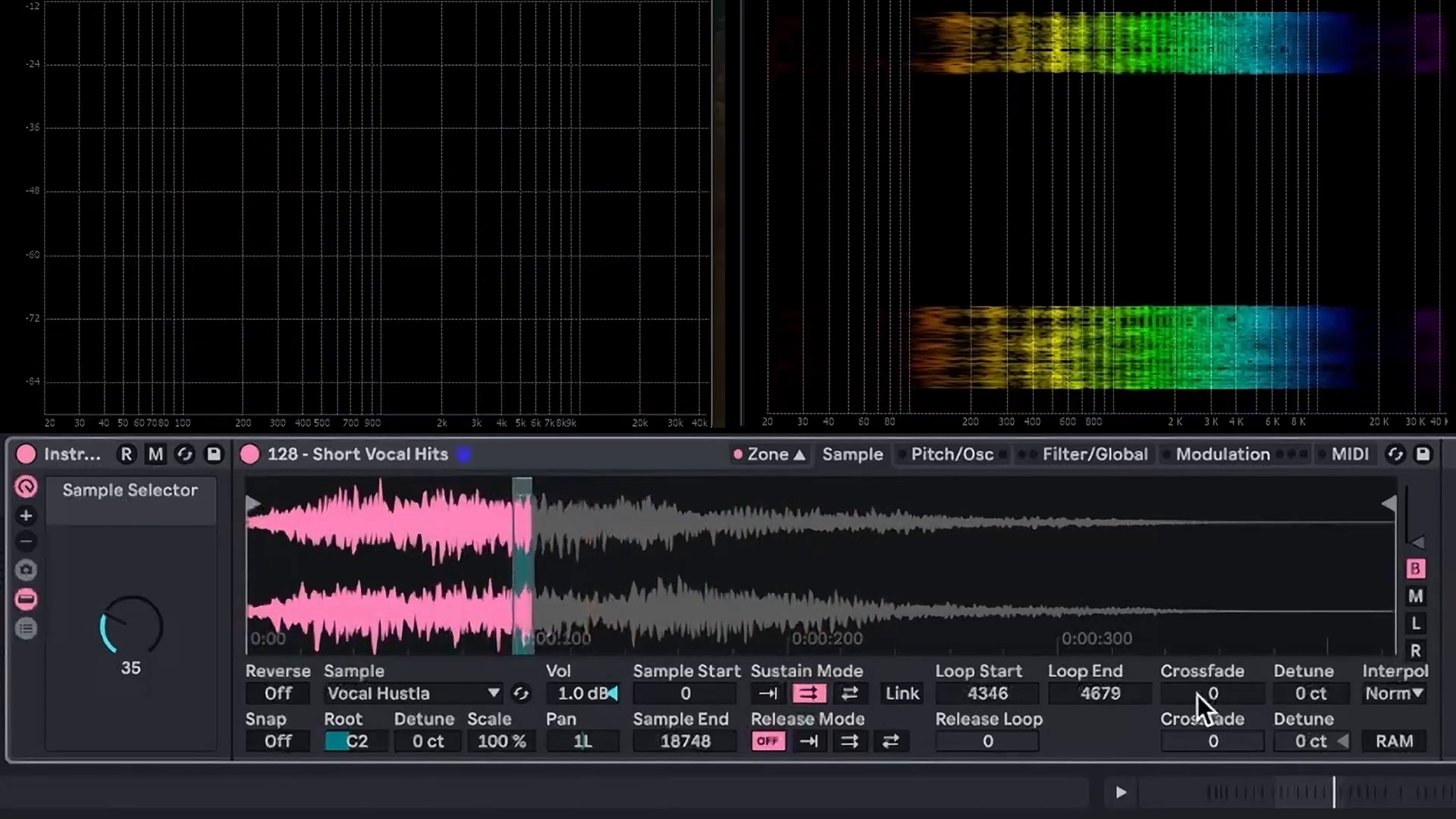
Try a sustain loop crossfade of 216, and reshape the loop to run from 3427 to 4150 with a crossfade of 111
drag(1239, 698, 1243, 671)
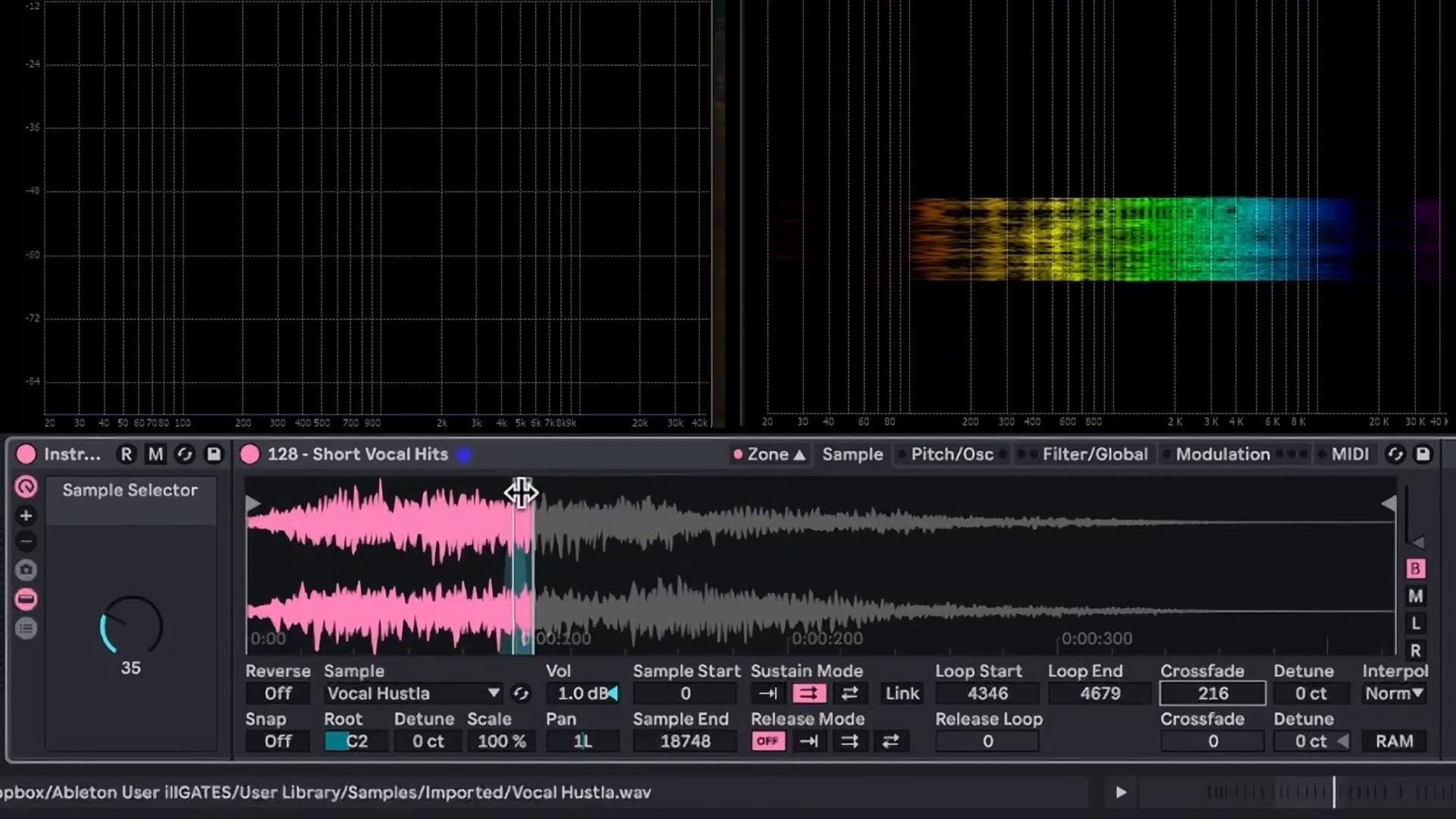
mouse_move(521, 493)
mouse_down()
mouse_move(261, 520)
mouse_move(737, 520)
mouse_move(426, 551)
mouse_move(496, 489)
mouse_up()
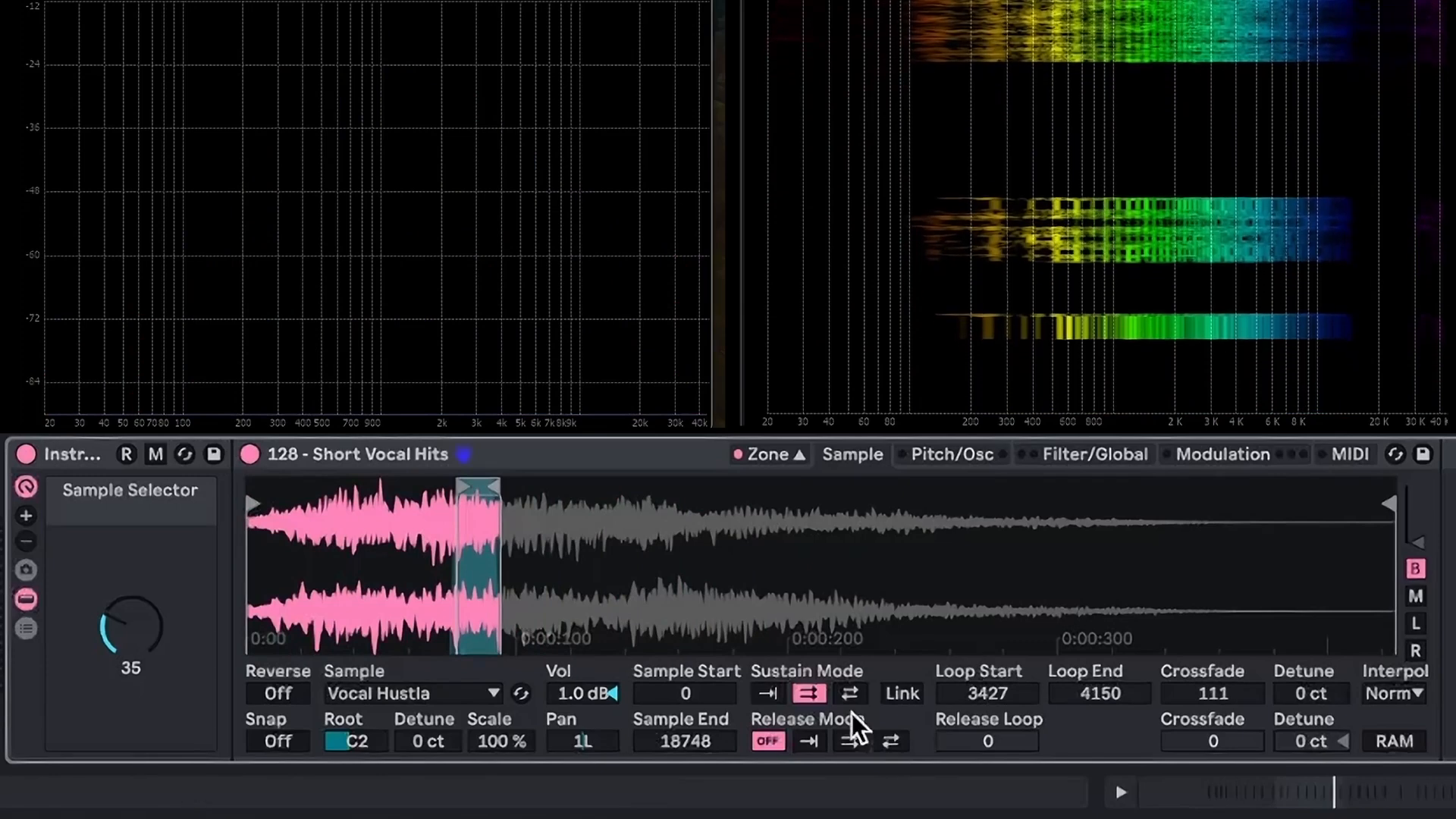
Switch the sustain mode to back-and-forth looping and reposition the loop to run from 5015 to 11032
click(850, 693)
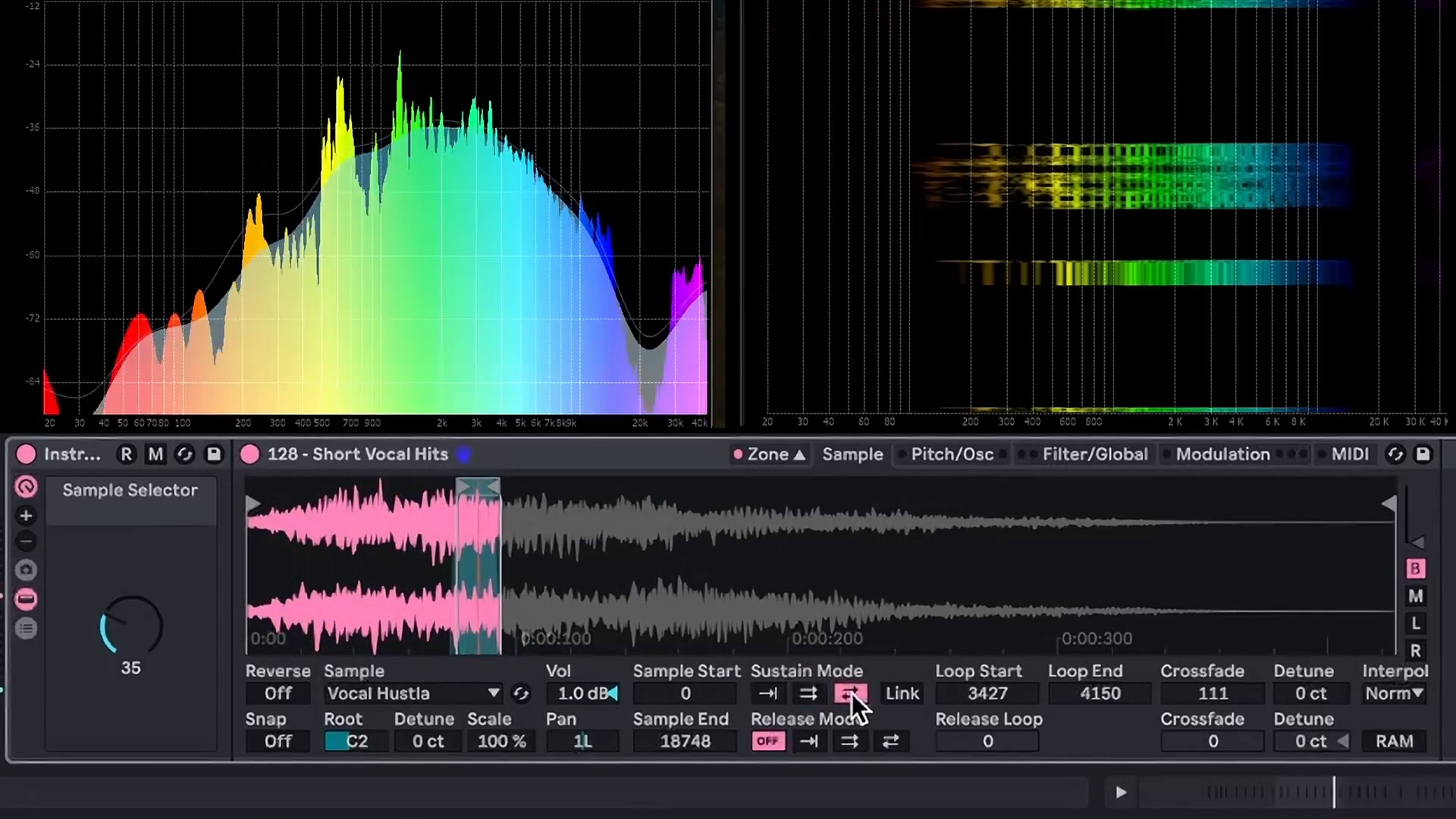
drag(454, 493, 438, 522)
drag(686, 493, 1027, 495)
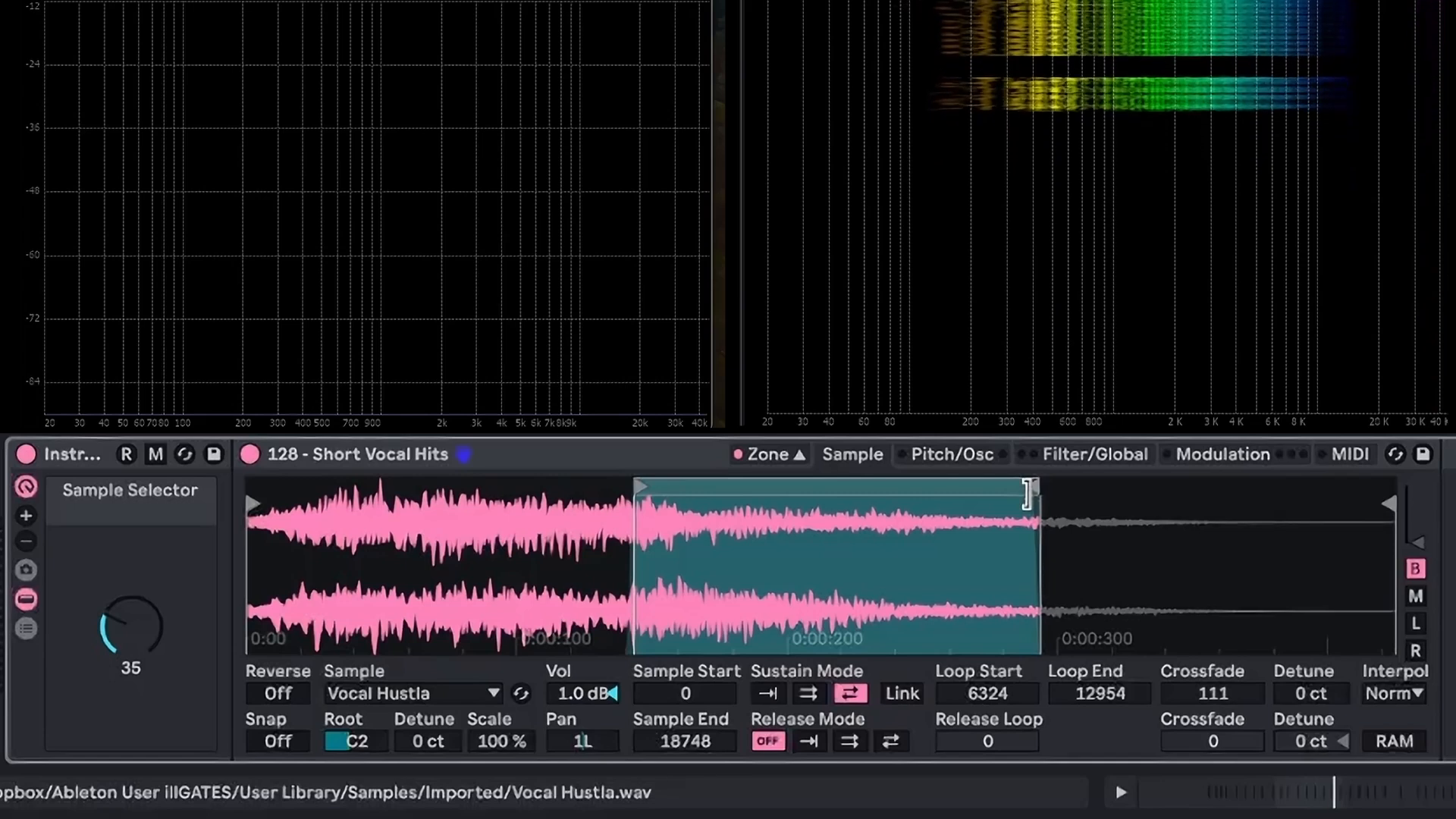
drag(1028, 492, 997, 515)
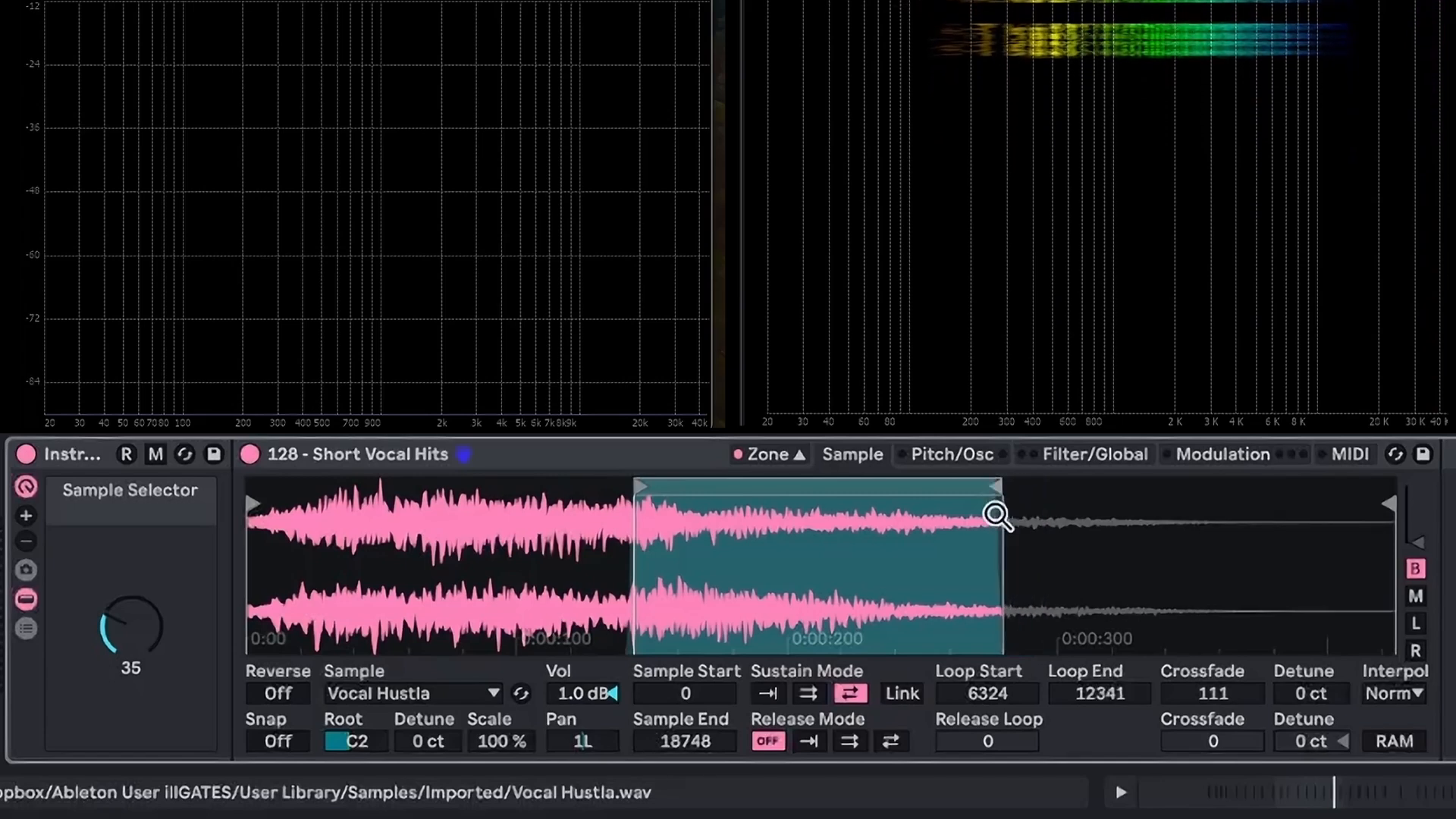
drag(826, 494, 734, 502)
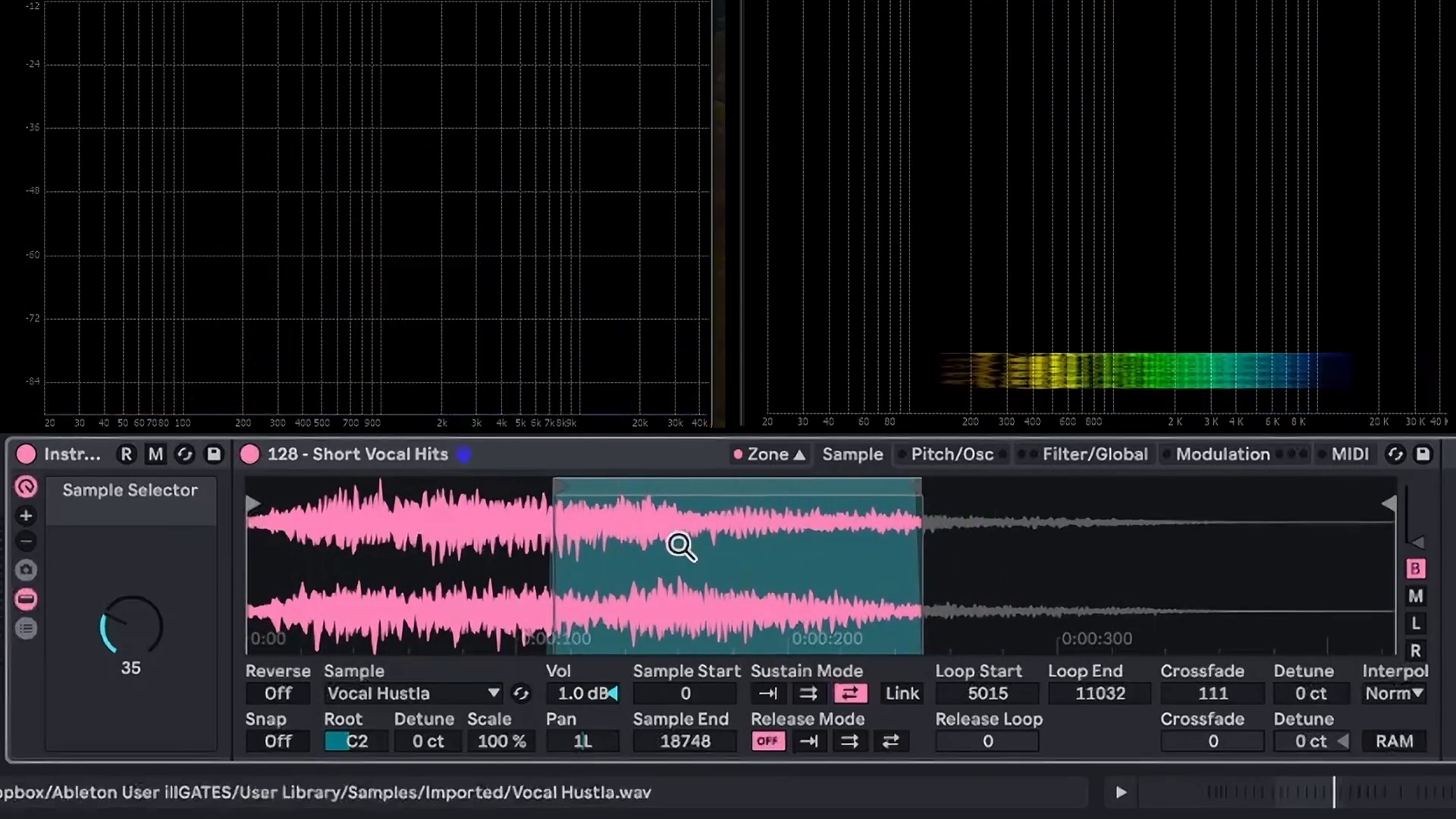
Return to forward looping with snap on, and reshape the sustain loop to run from 3646 to 7182 without crossfade
click(808, 693)
click(260, 741)
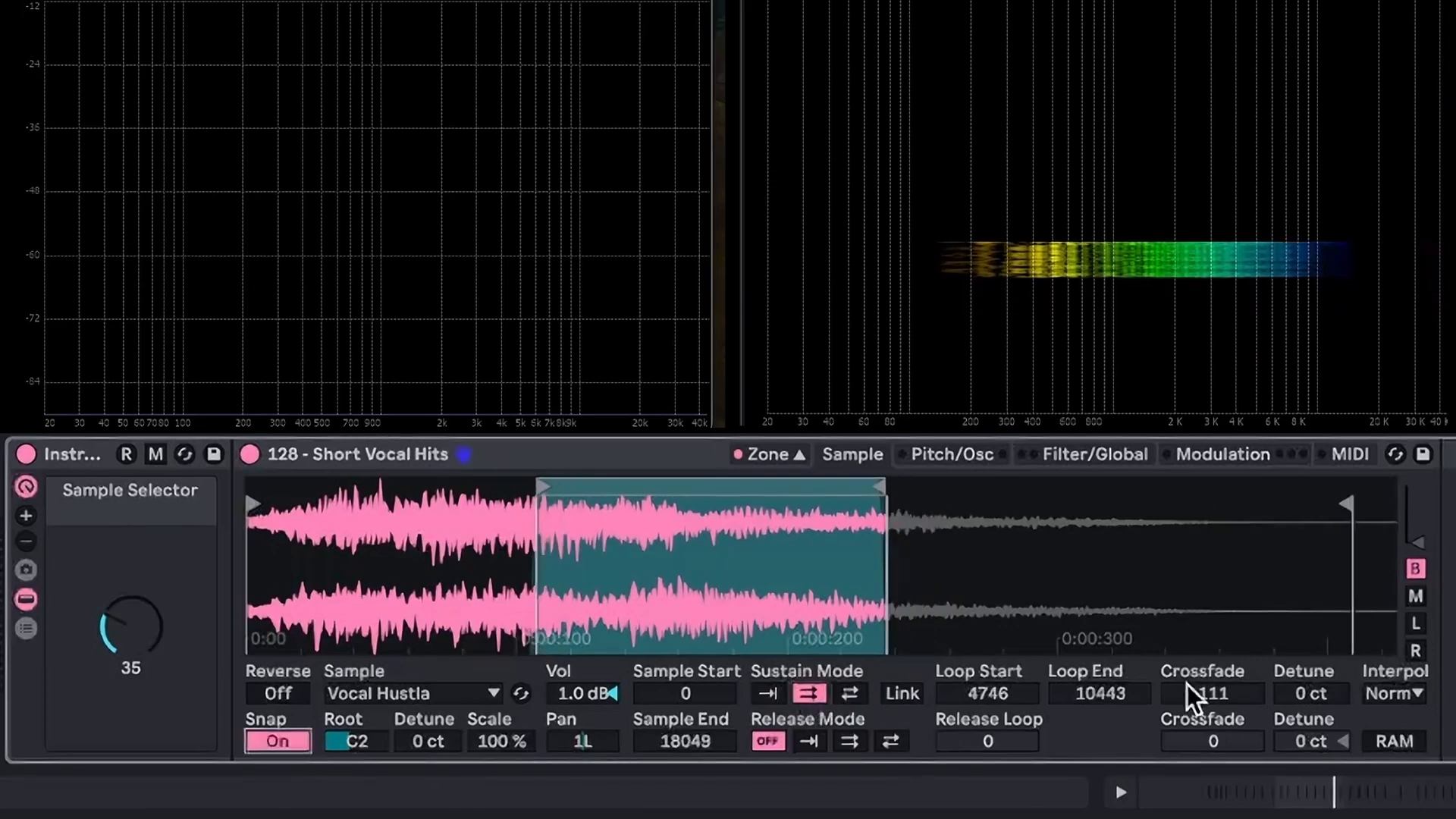
drag(759, 480, 530, 510)
drag(425, 490, 630, 486)
drag(539, 484, 670, 513)
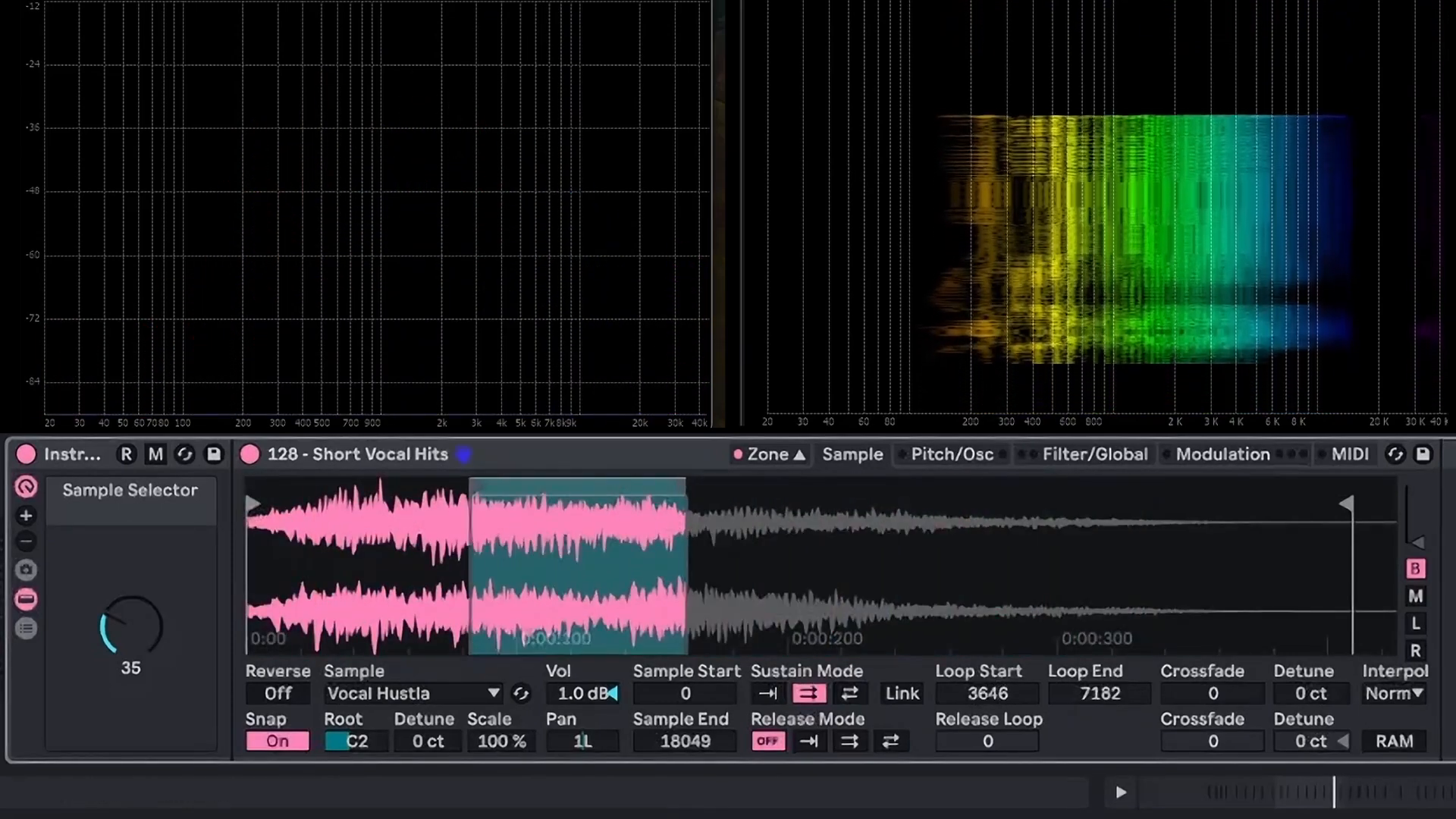
With snap off, shorten the sustain loop to run from 4148 to 5289 and set its crossfade to 527
click(278, 742)
drag(1213, 693, 1213, 645)
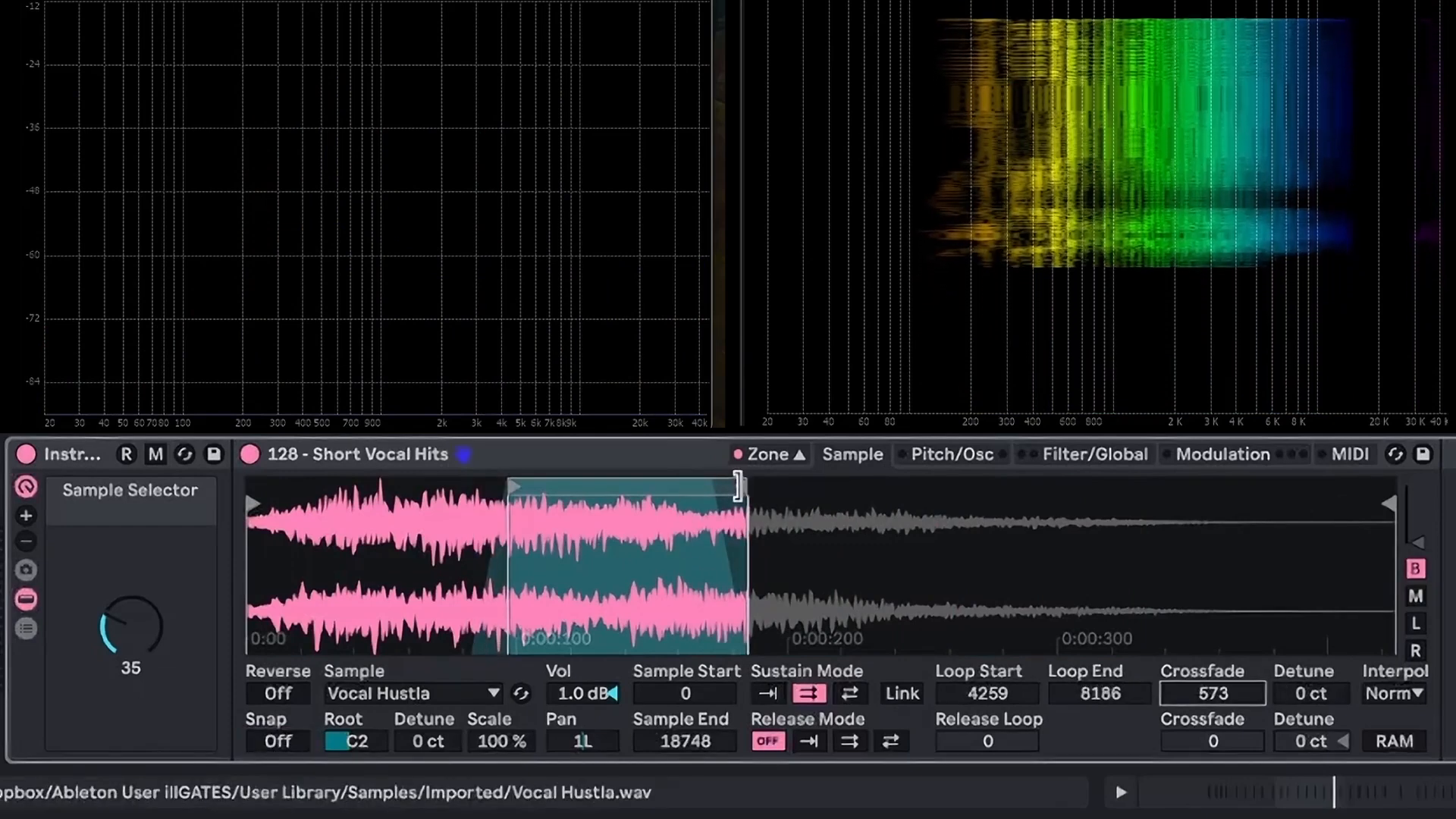
drag(737, 485, 530, 559)
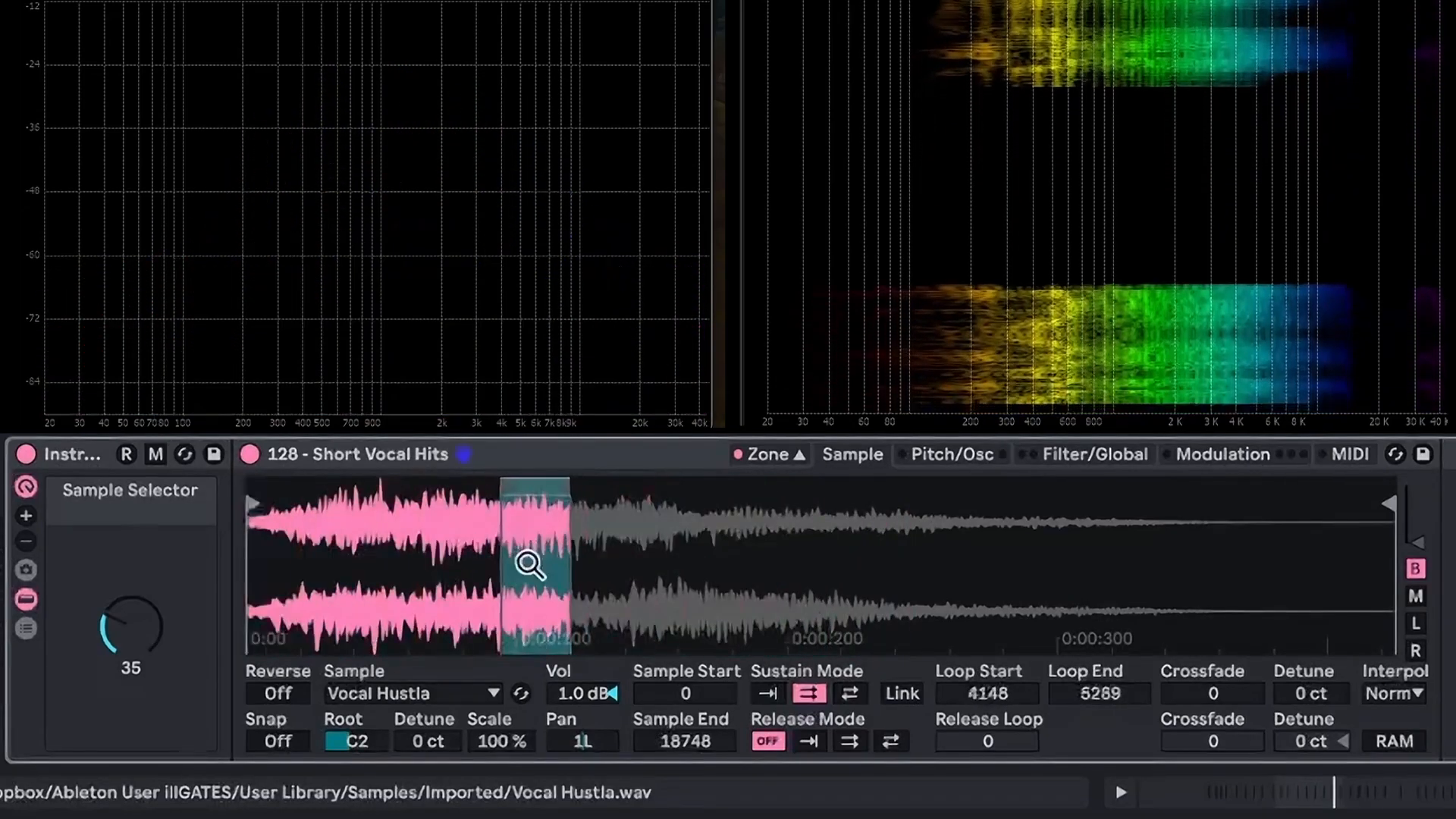
mouse_move(1168, 694)
mouse_down()
mouse_move(1168, 617)
mouse_move(1167, 694)
mouse_up()
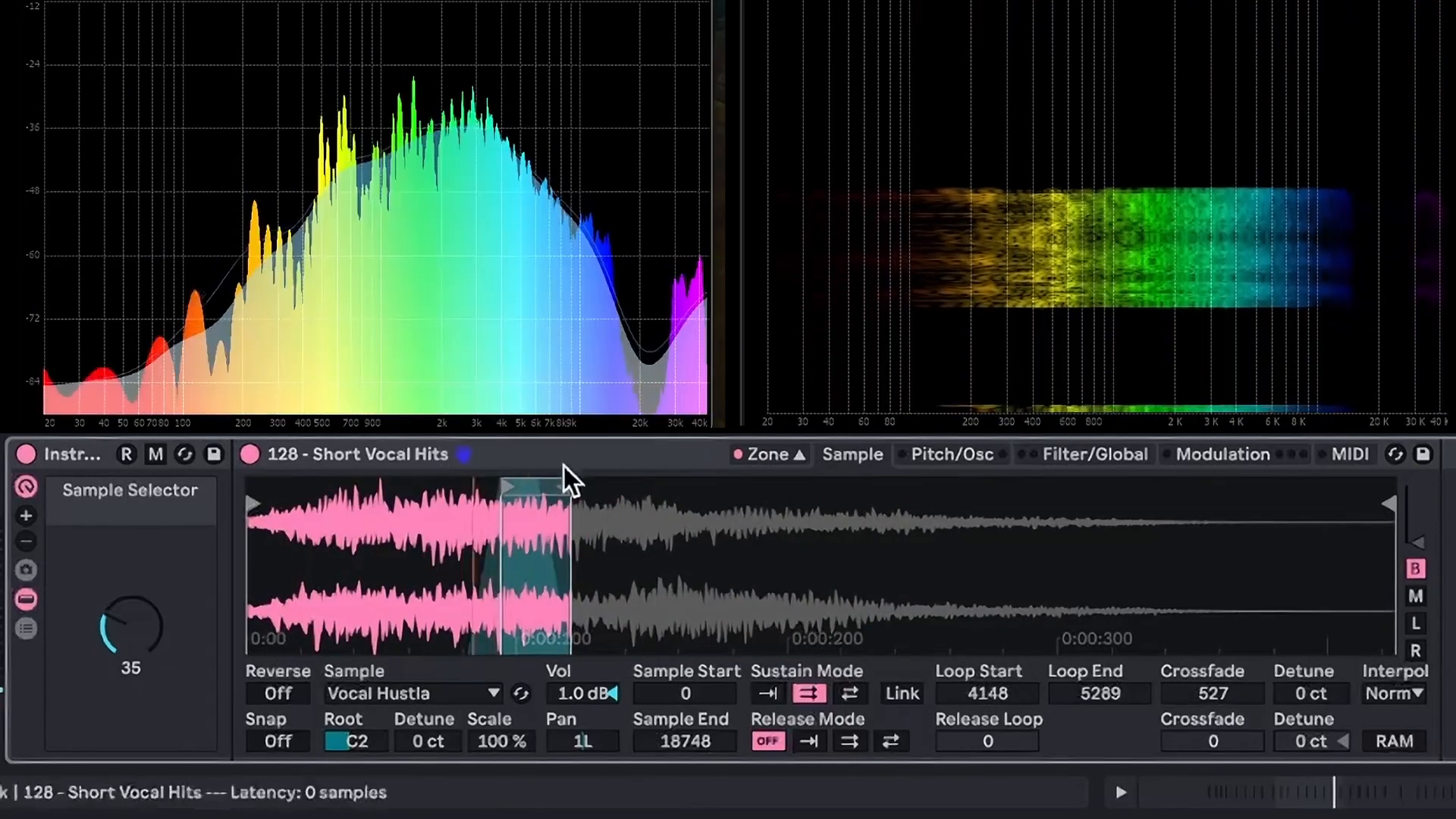
Reposition the sustain loop to run from 4706 to 6376, and compare playback without looping against forward looping
drag(520, 490, 607, 515)
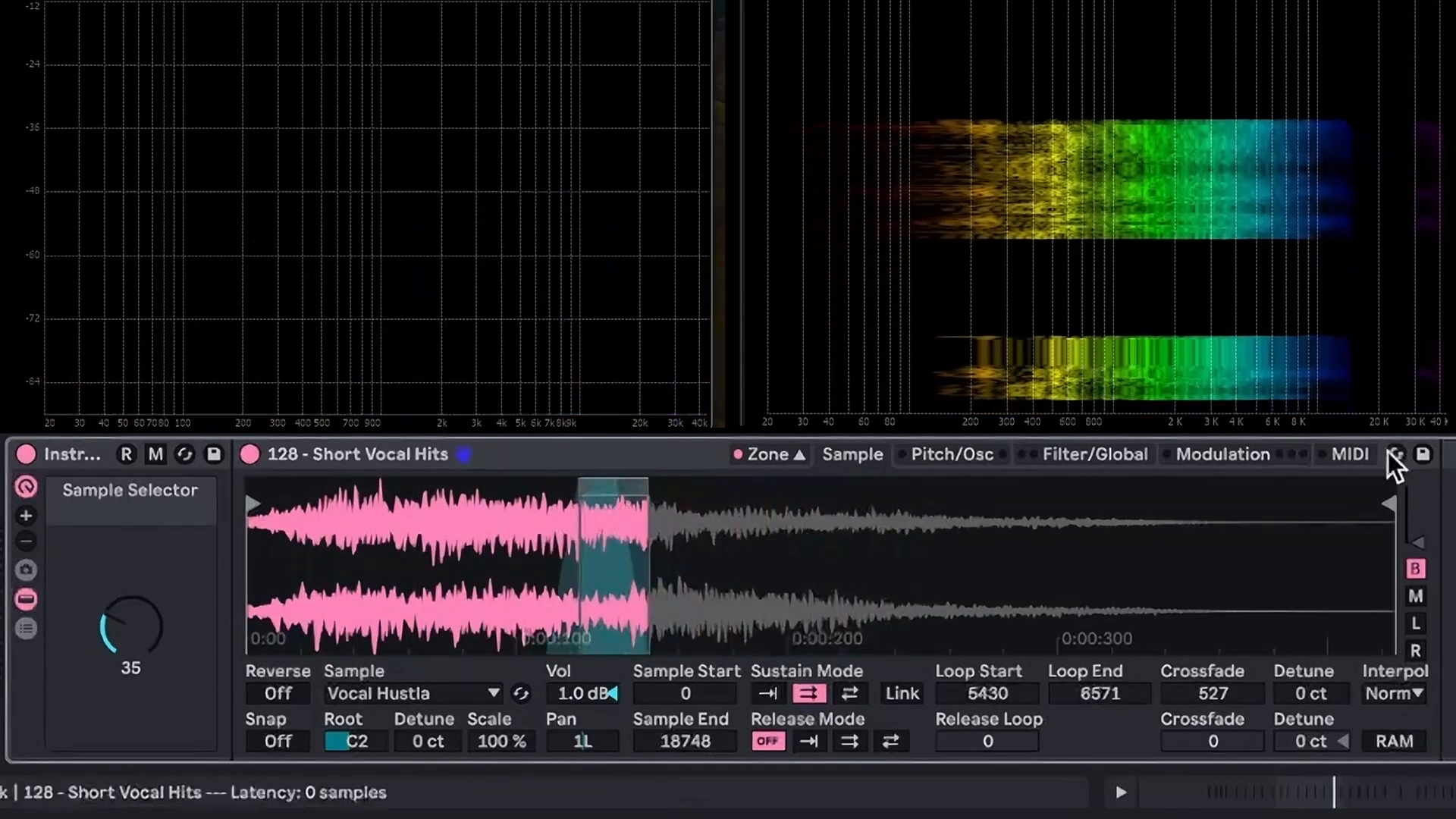
drag(607, 488, 537, 486)
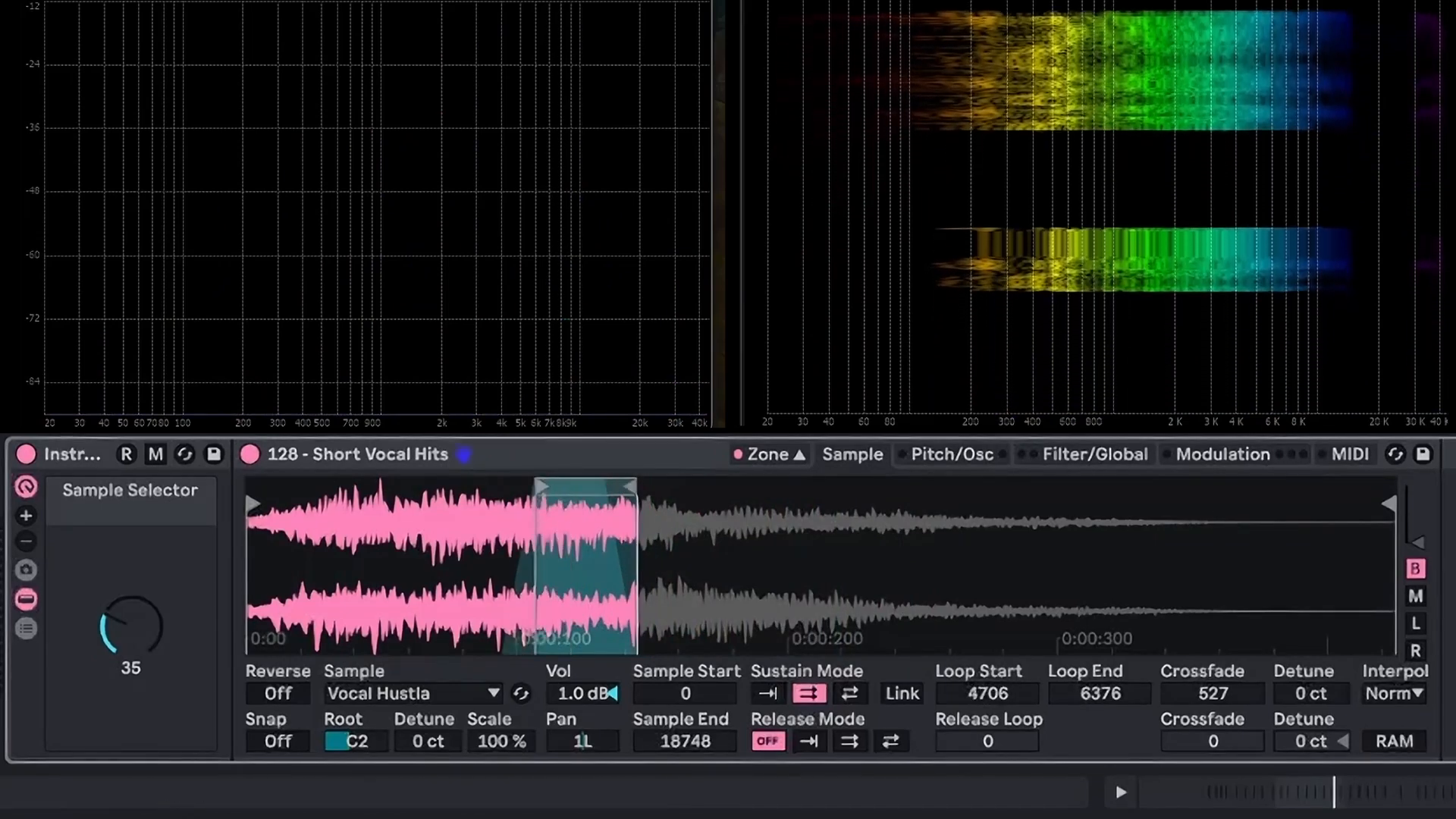
click(768, 693)
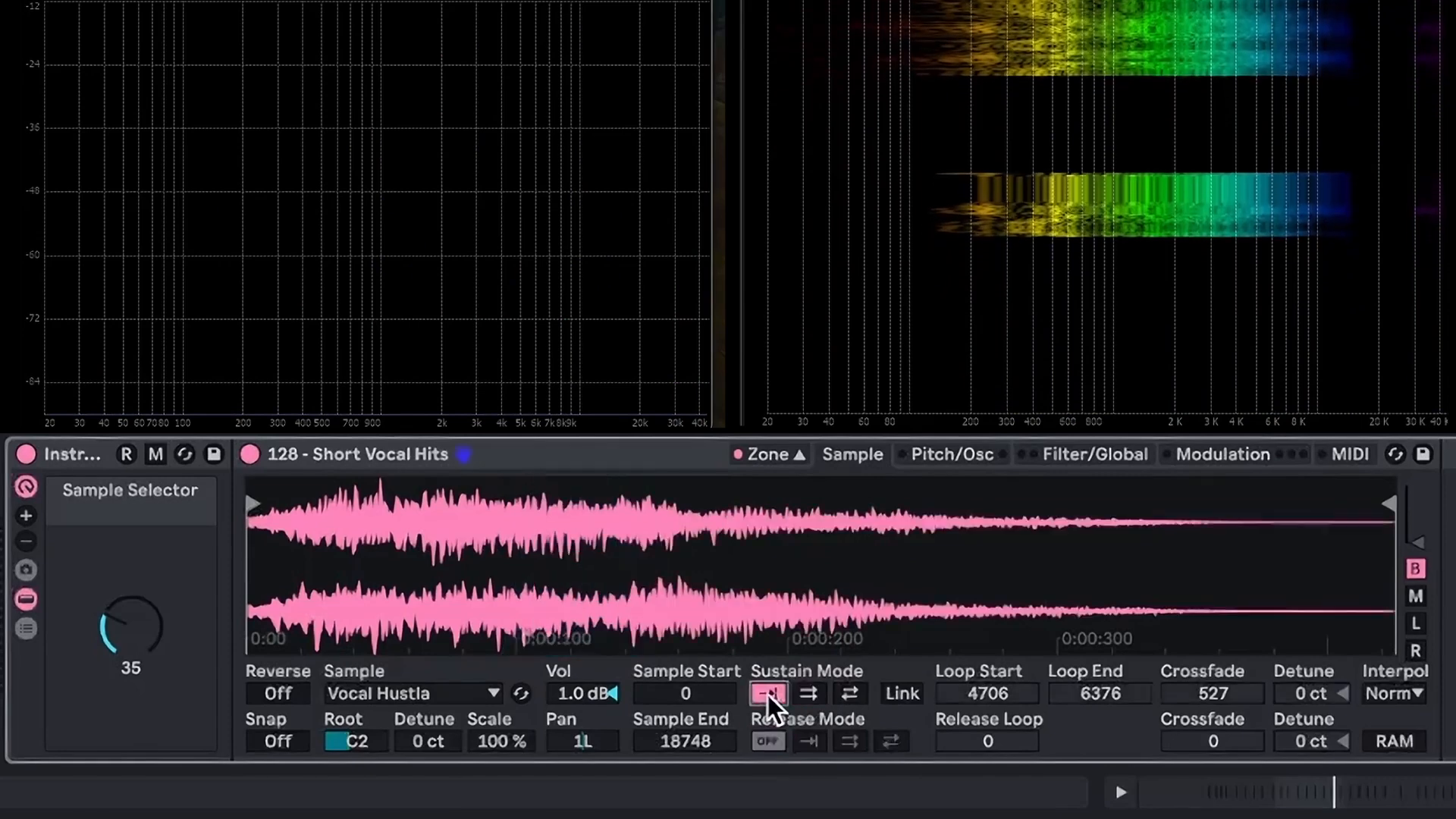
click(809, 693)
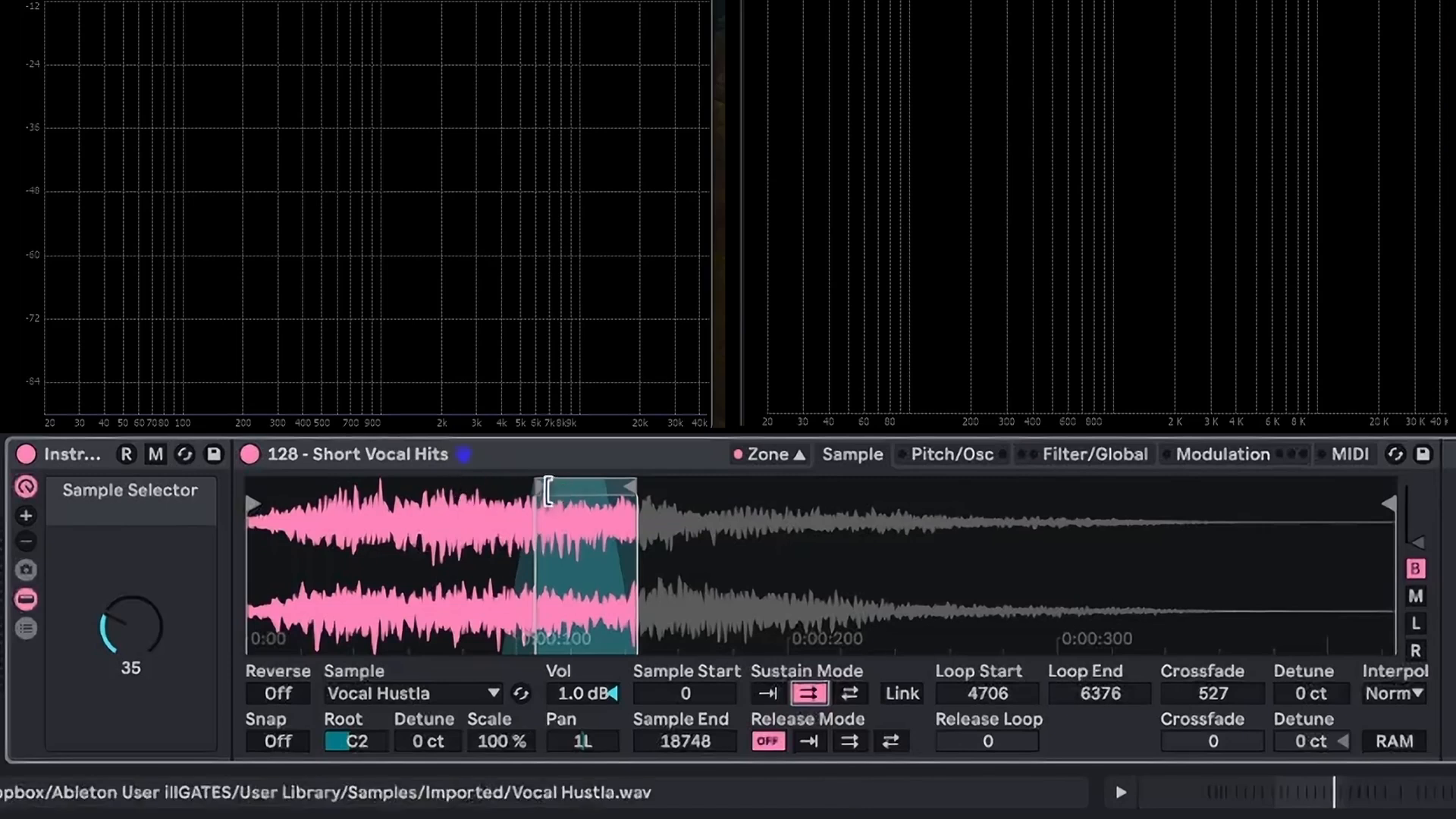
Remove the sustain loop crossfade, and shorten and move the loop to run from 1725 to 2114
drag(615, 493, 520, 489)
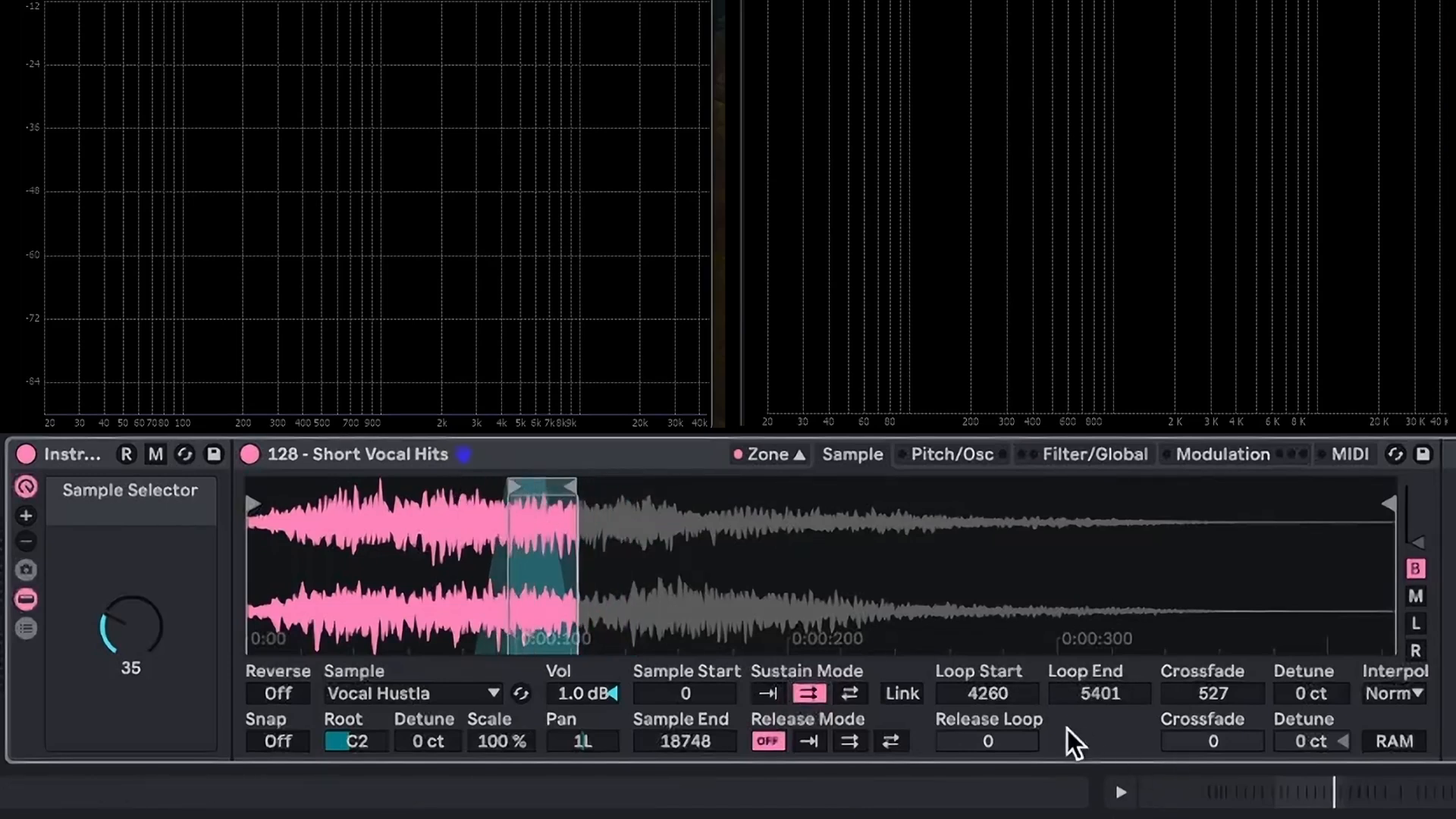
drag(1189, 693, 1189, 758)
drag(567, 489, 364, 490)
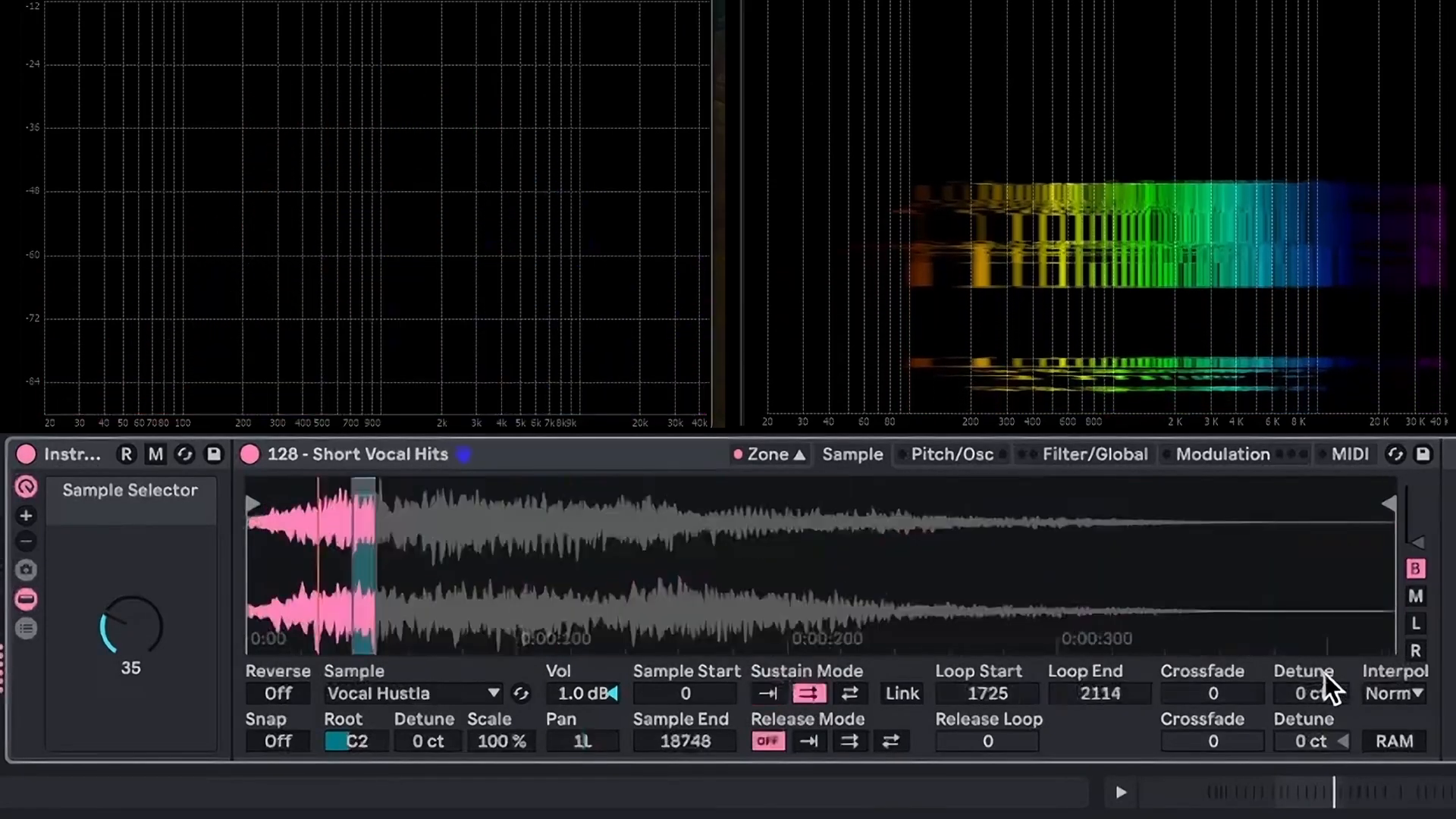
Set the sustain loop's detune to +32 ct
mouse_move(1321, 697)
mouse_down()
mouse_move(1322, 769)
mouse_move(1322, 649)
mouse_up()
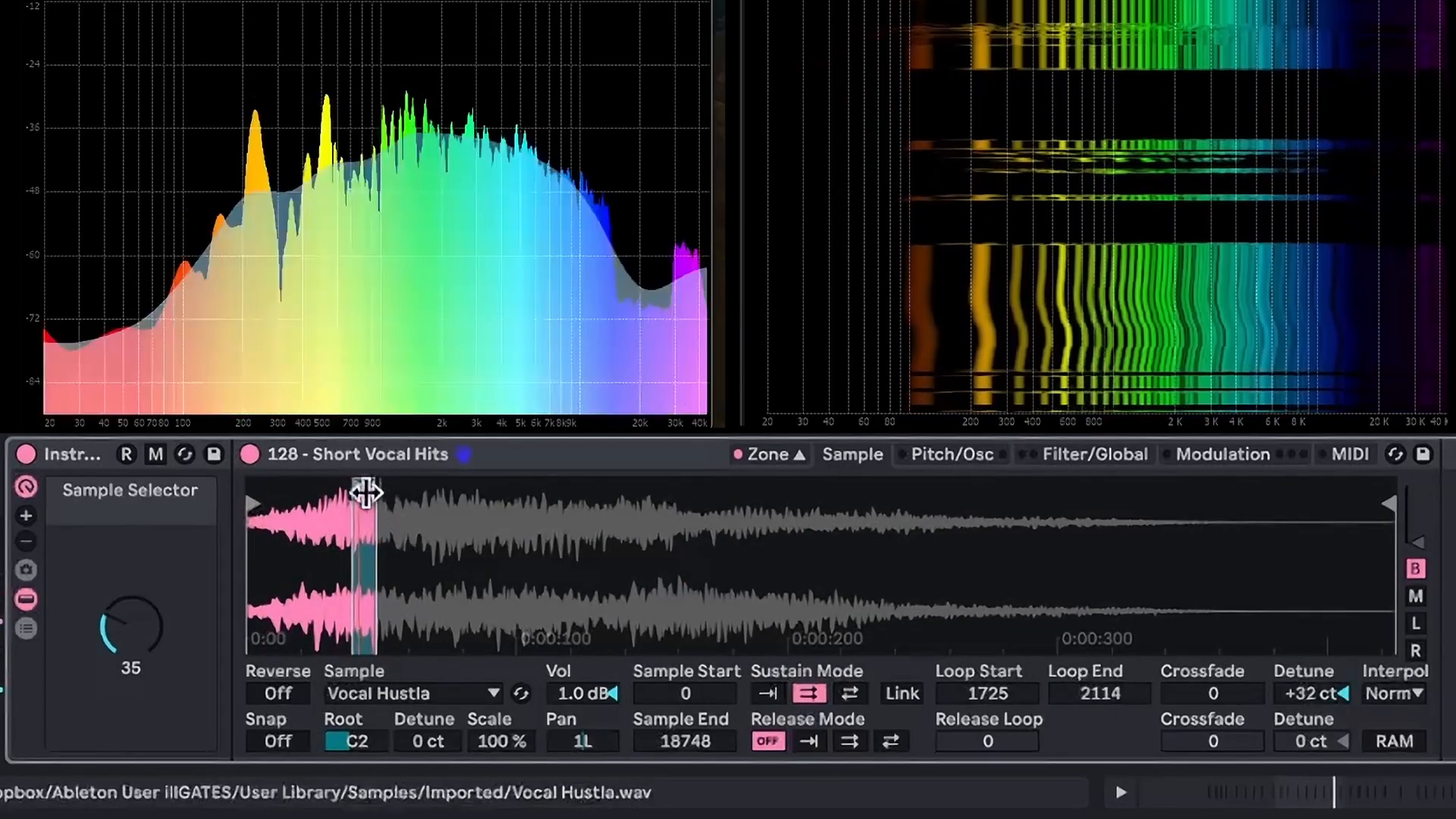
right_click(367, 494)
click(448, 509)
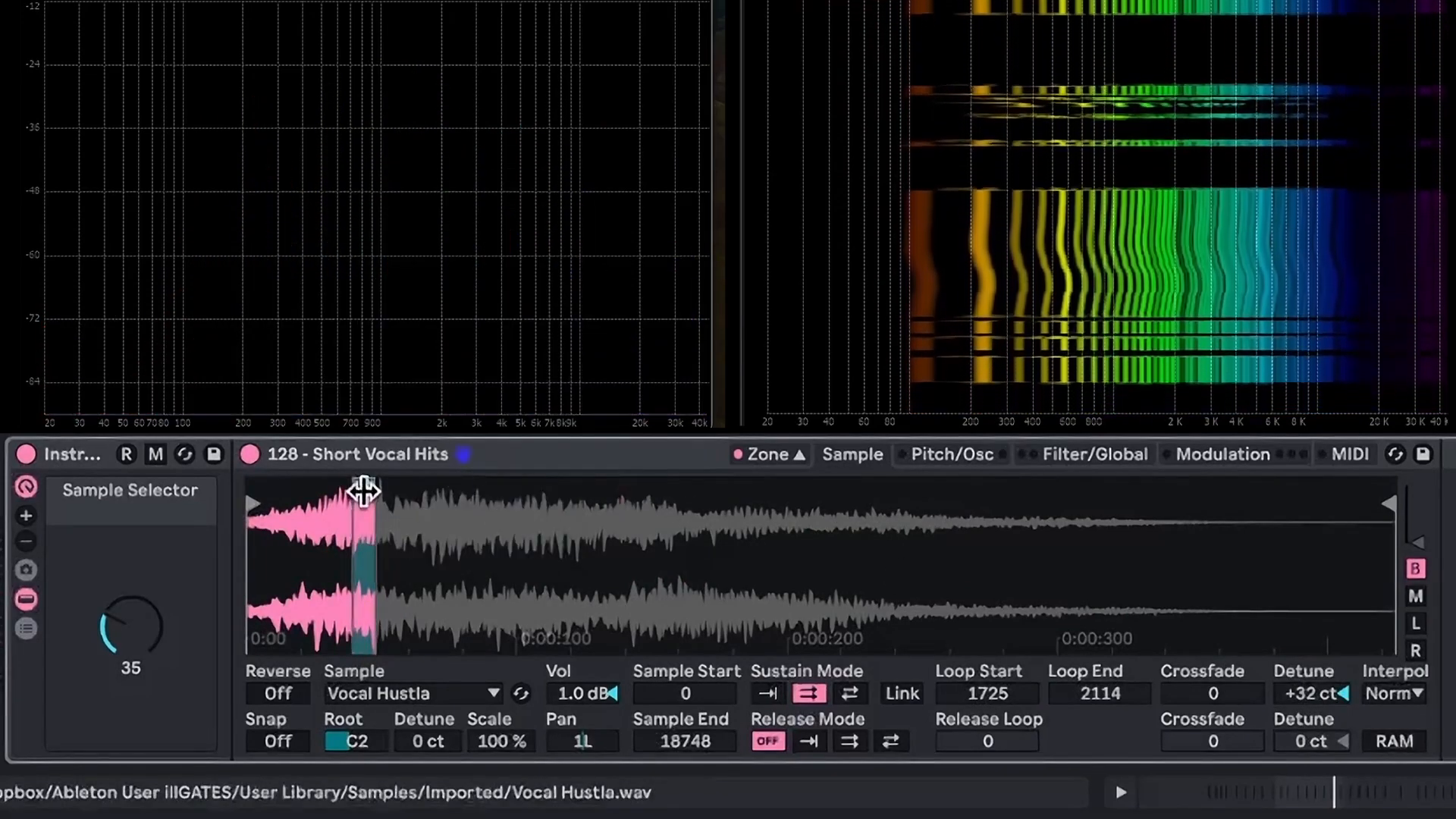
Reset the sustain loop's detune to 0 ct, and move and widen the loop to run from 3229 to 4649
drag(361, 491, 587, 493)
mouse_move(1315, 692)
mouse_down()
mouse_move(1316, 758)
mouse_move(1315, 704)
mouse_up()
key(Delete)
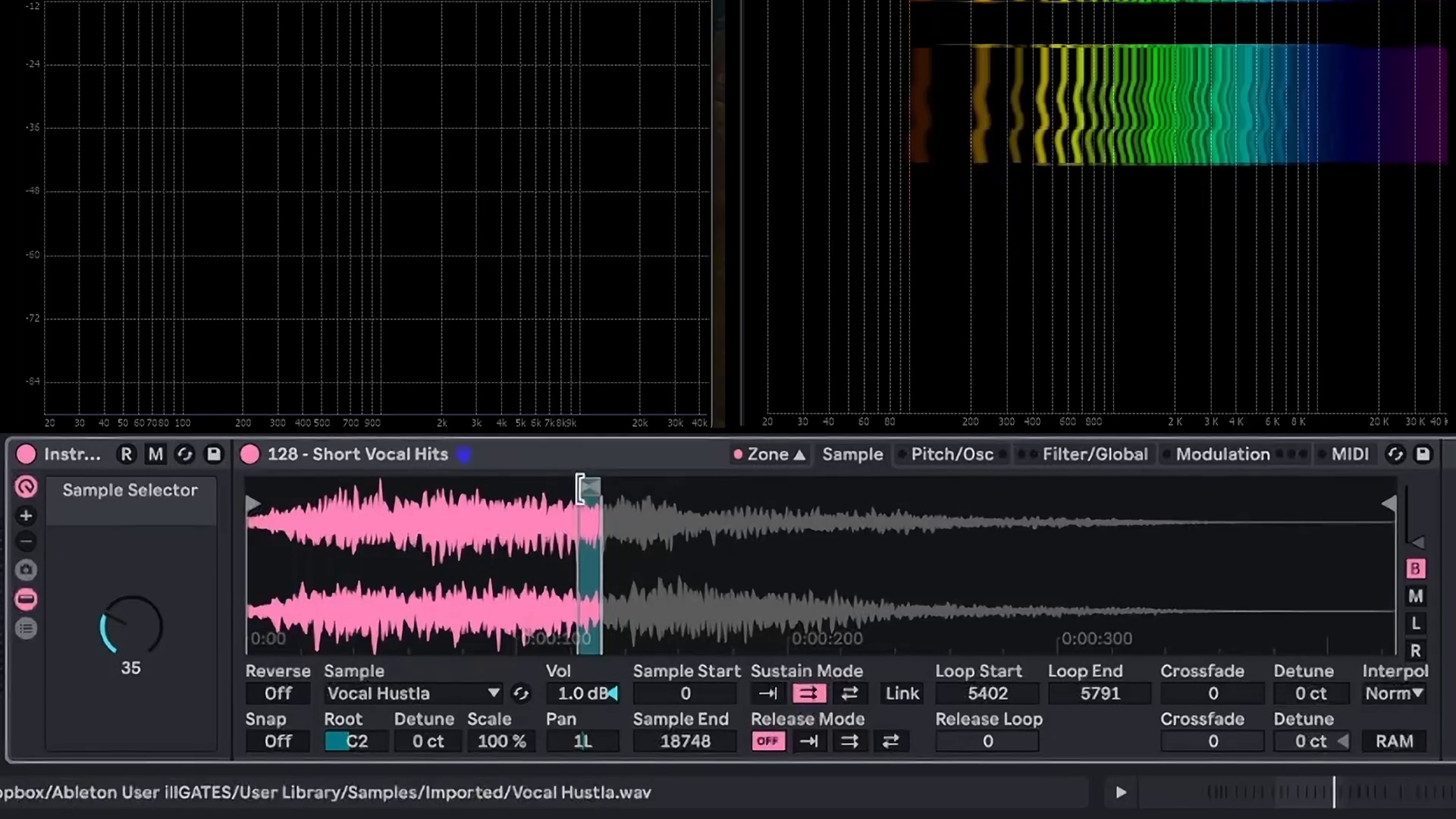
drag(589, 487, 521, 517)
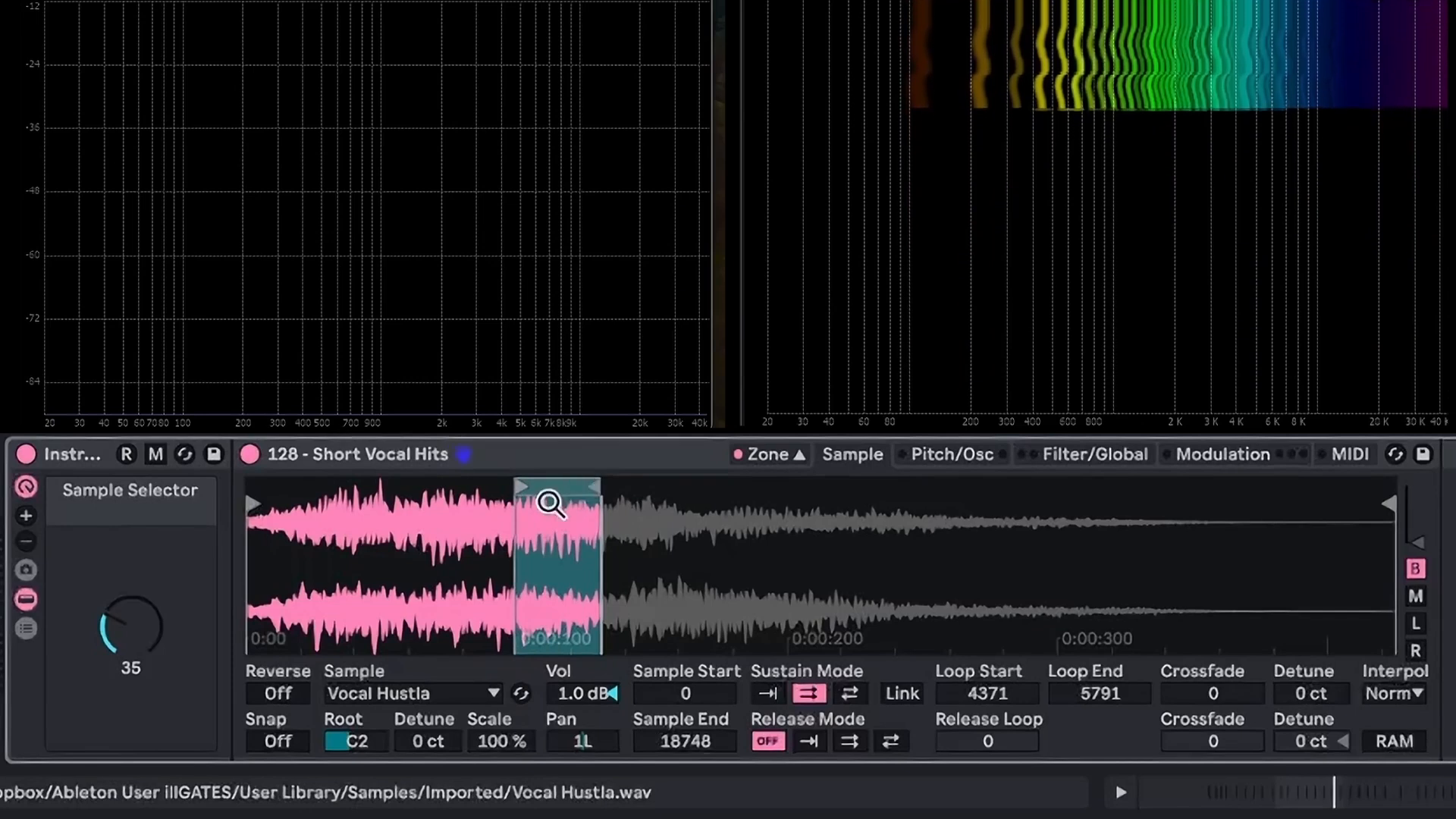
drag(557, 483, 488, 485)
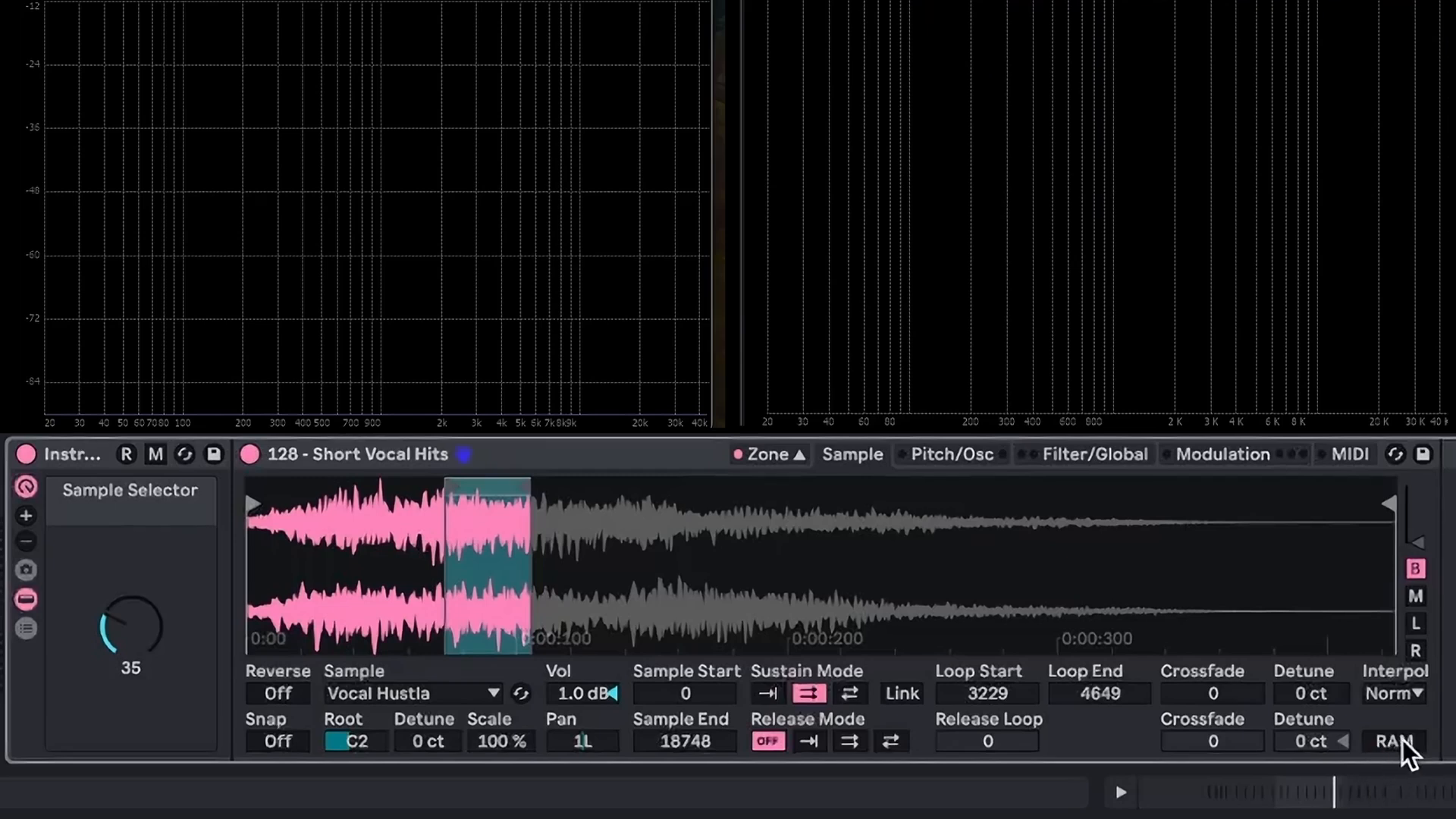
Review the interpolation quality options for the sample
click(1412, 690)
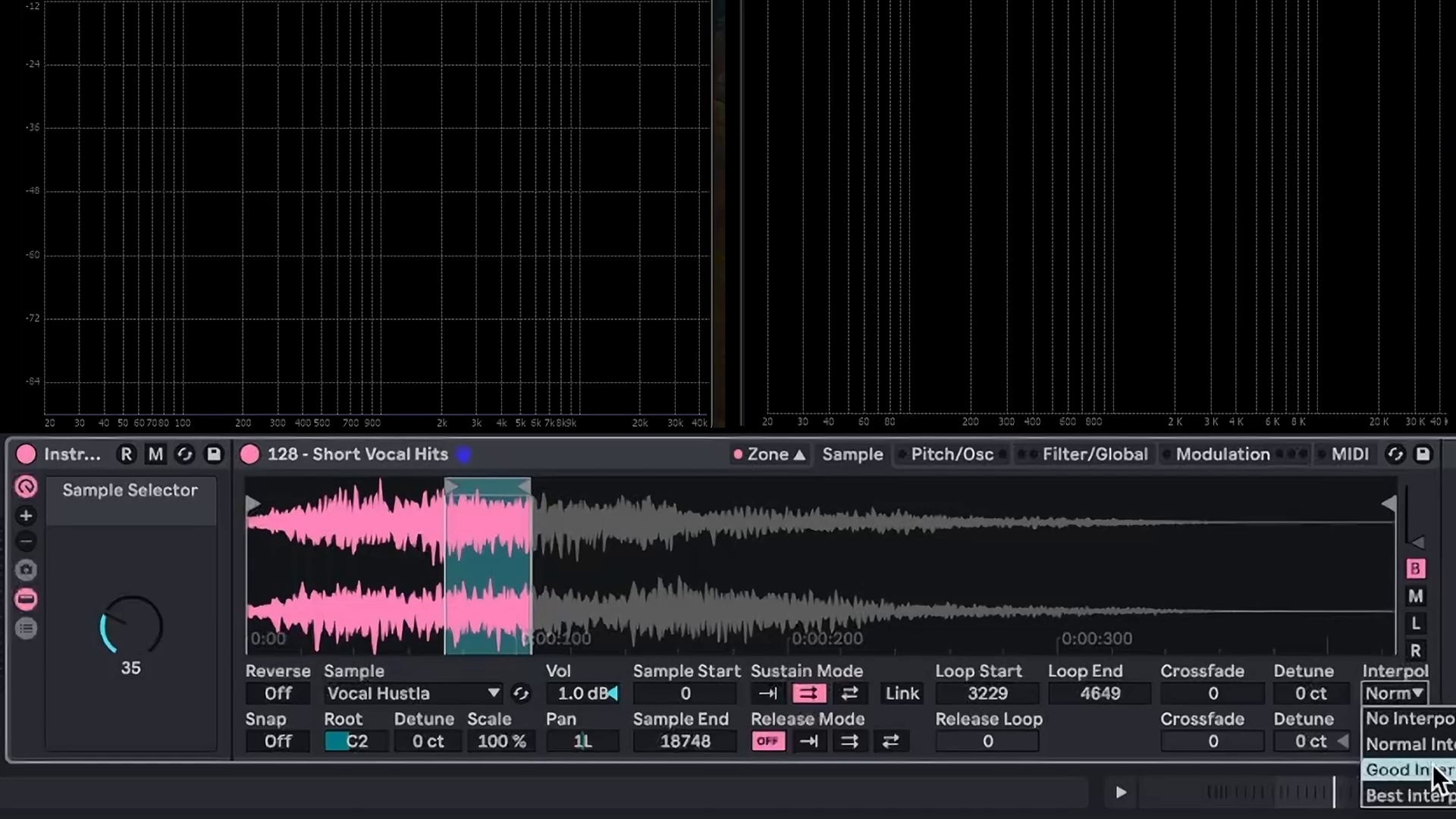
click(1437, 777)
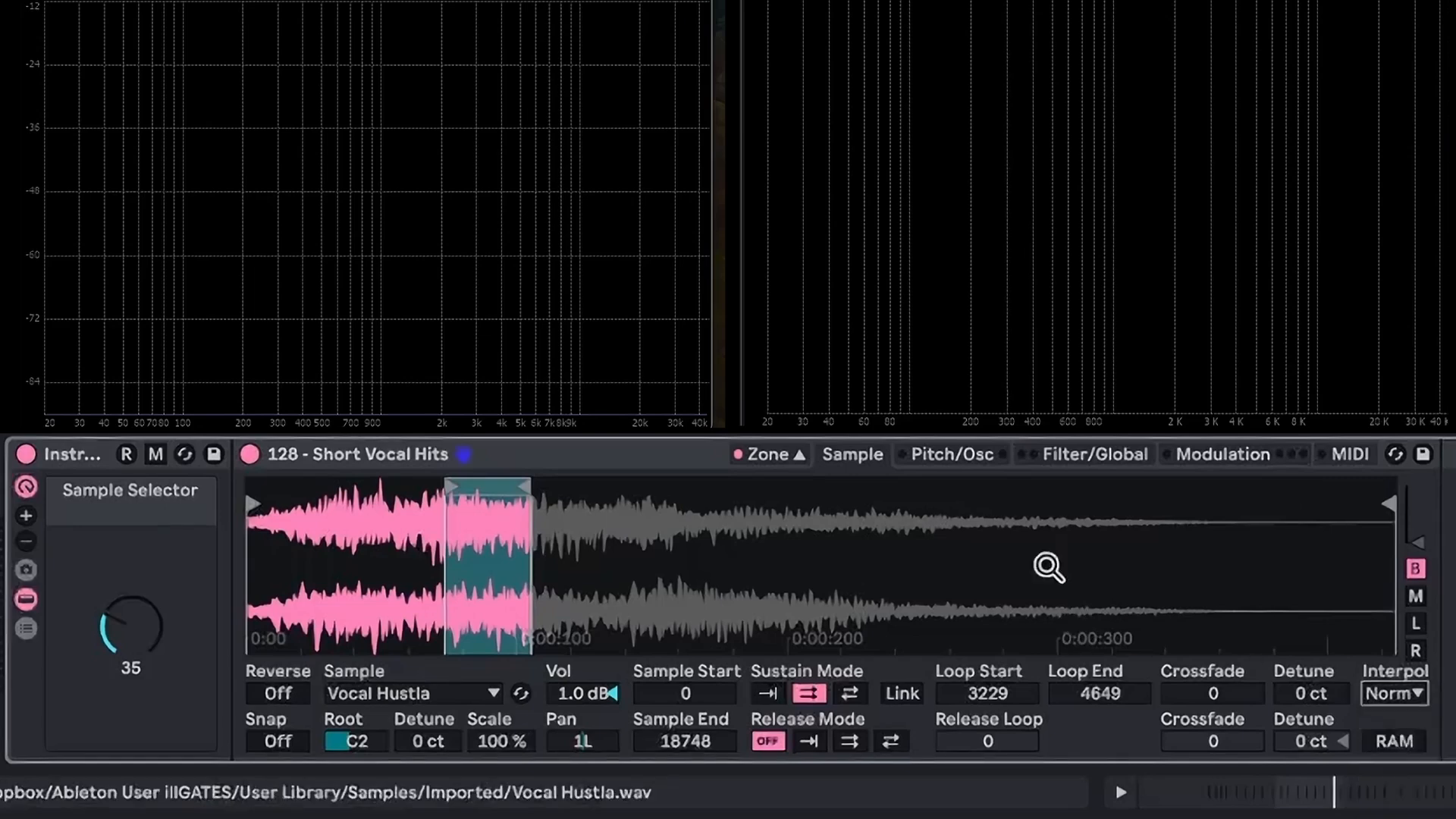
Switch on the filter's Shaper to view its curve types, switch it off and return to the sample view
click(1115, 453)
click(294, 742)
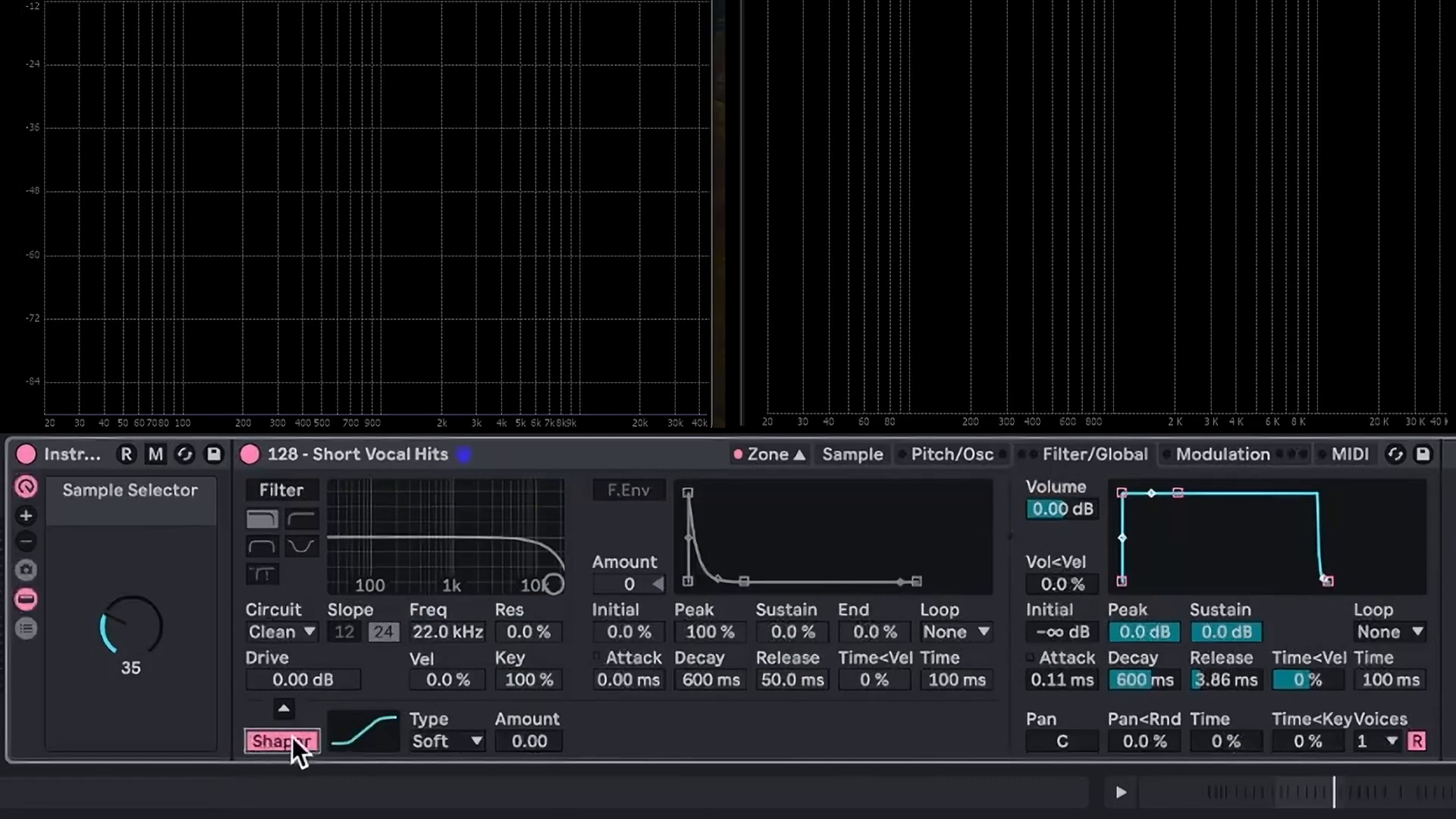
click(443, 739)
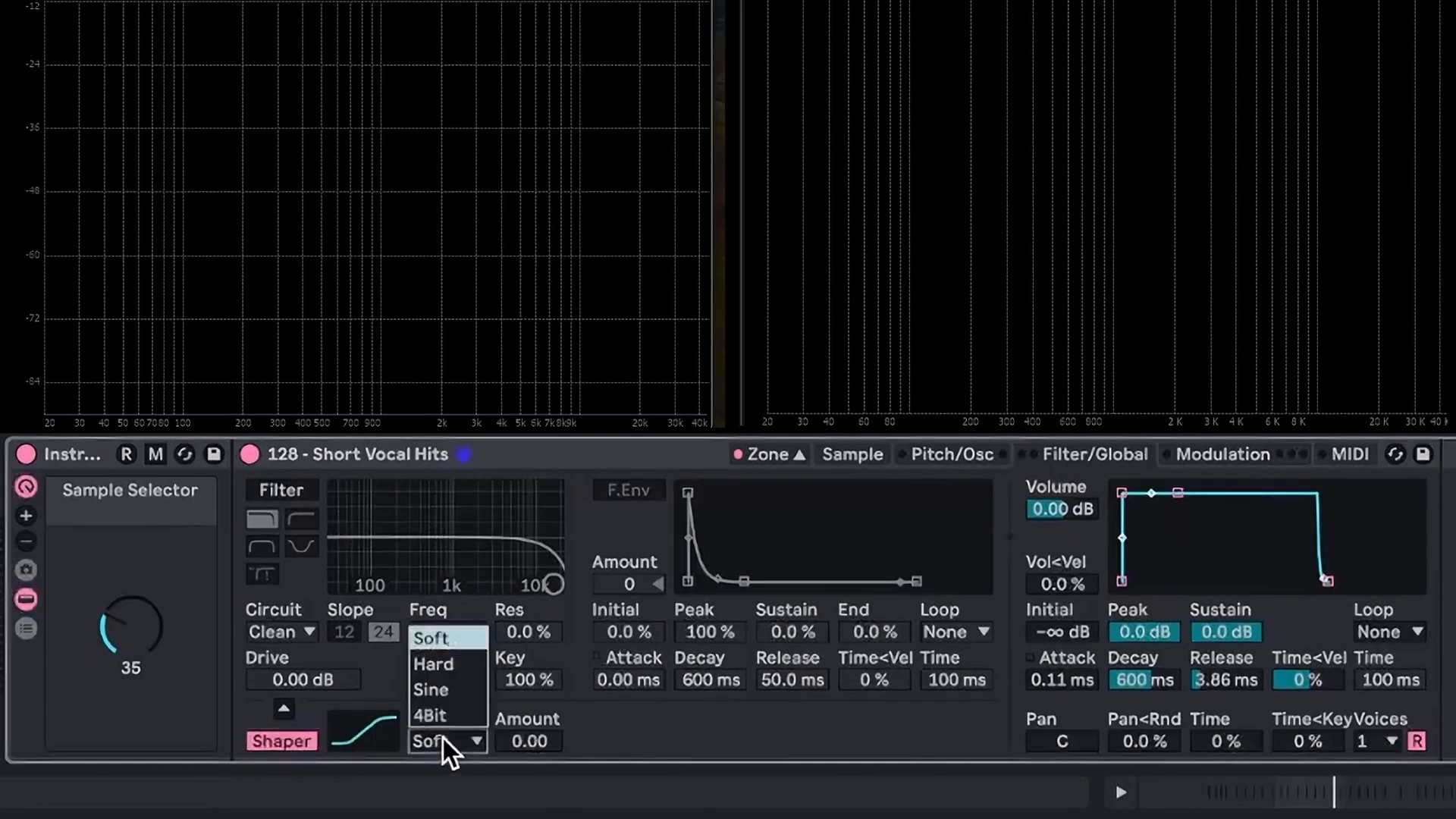
click(287, 732)
click(271, 742)
click(874, 463)
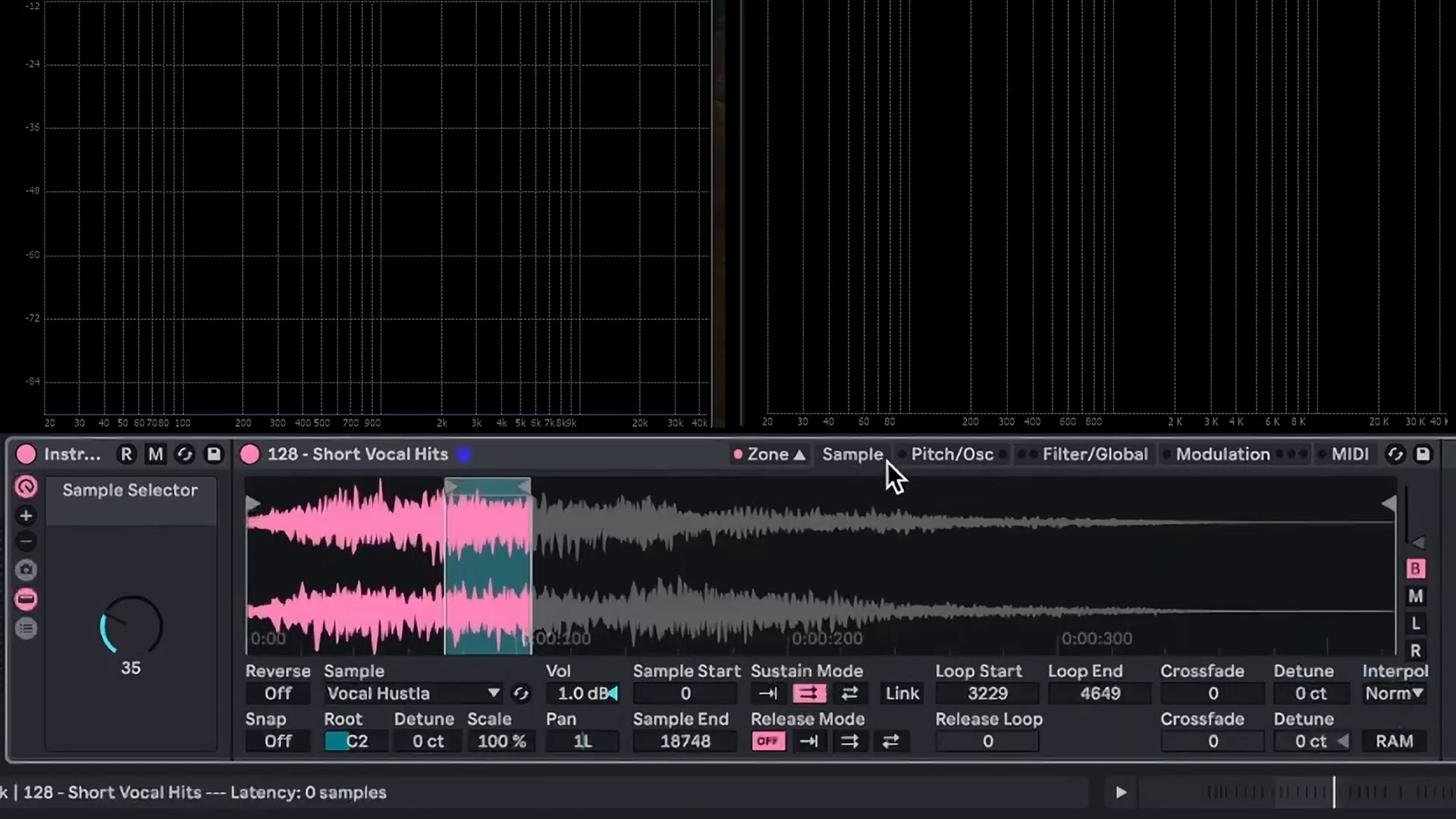
Set the sample's interpolation to No Interpolation and review the other quality choices
click(1393, 695)
click(1406, 717)
click(1381, 684)
click(1389, 708)
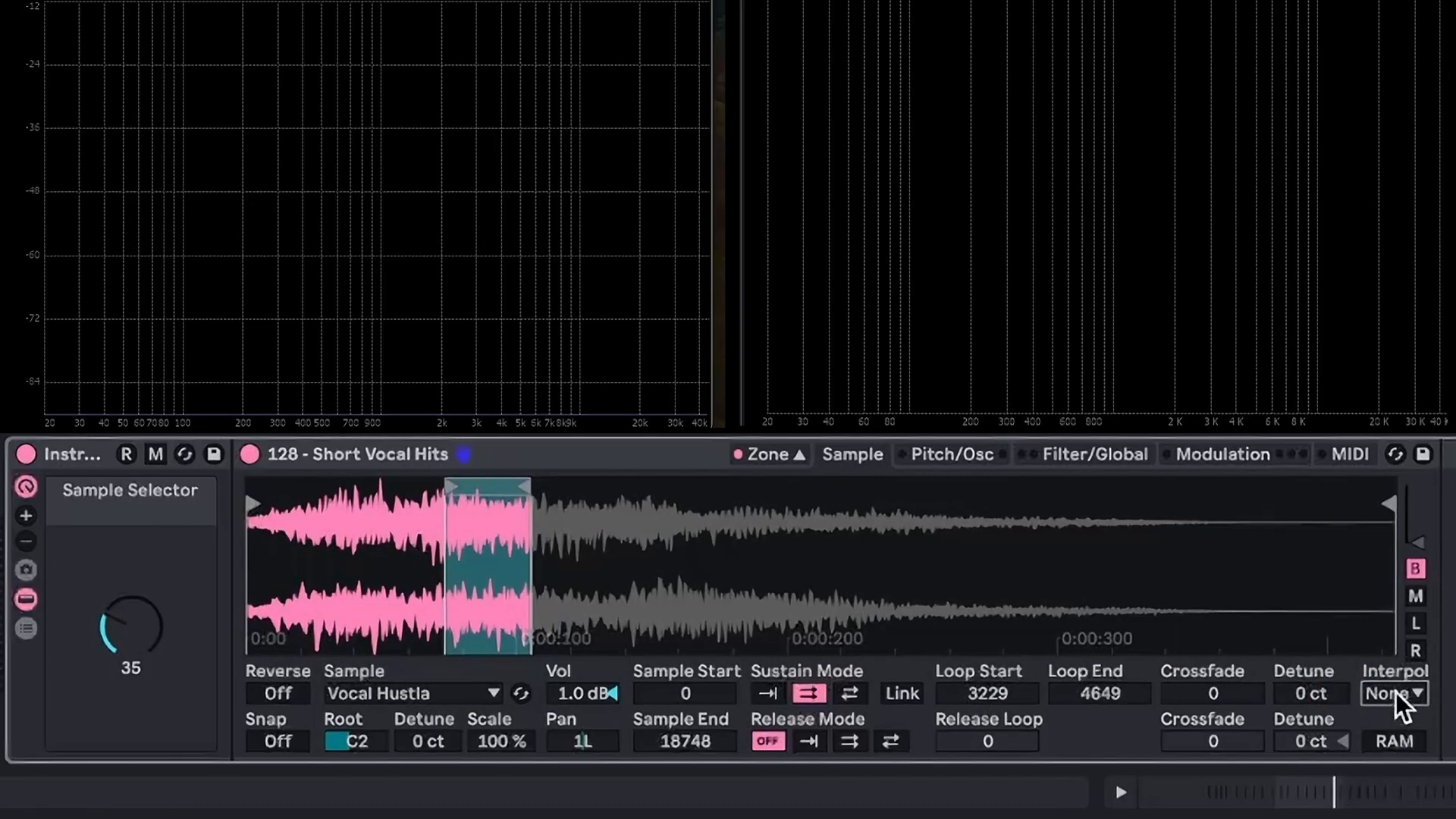
click(1403, 701)
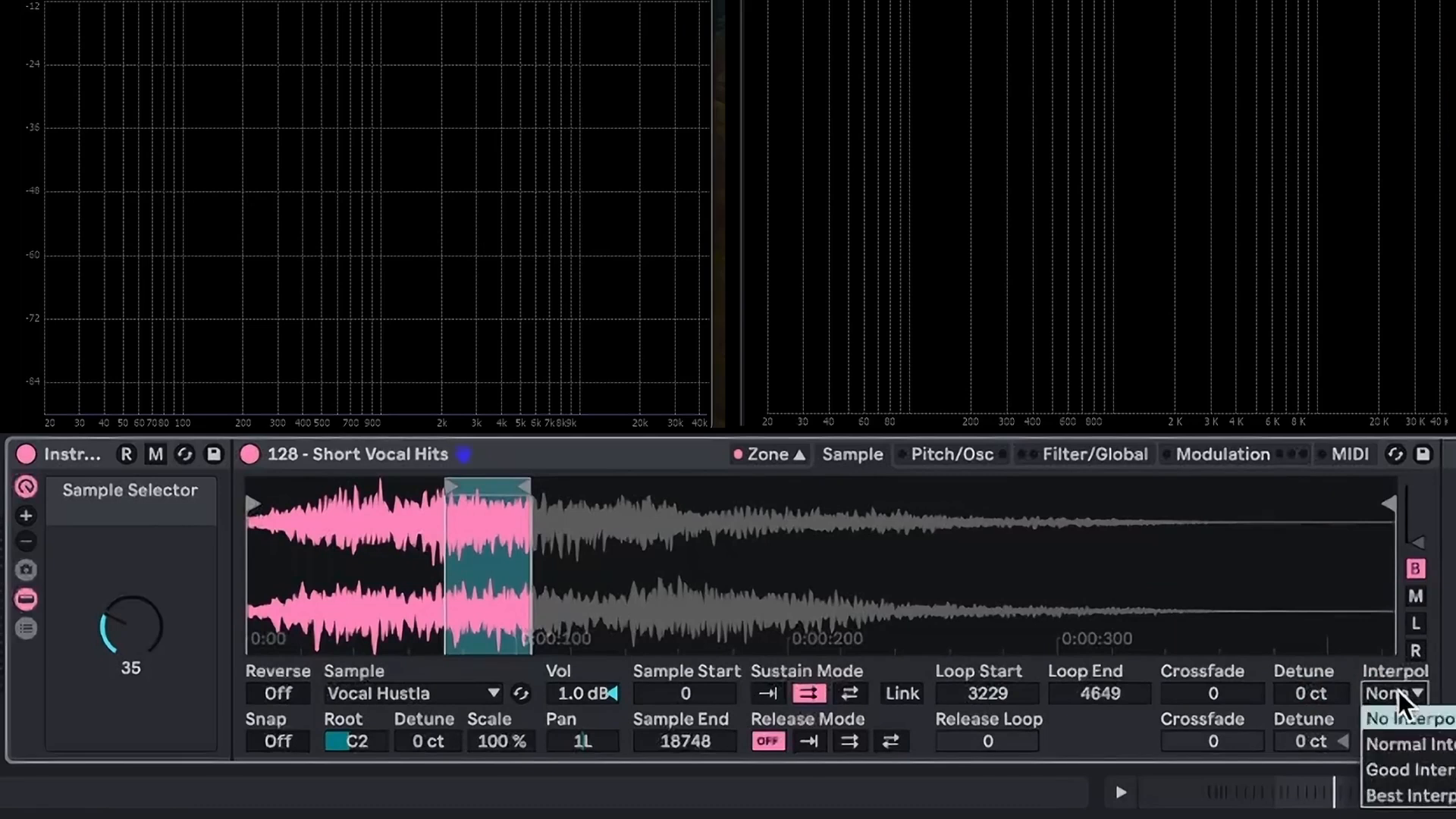
click(1398, 693)
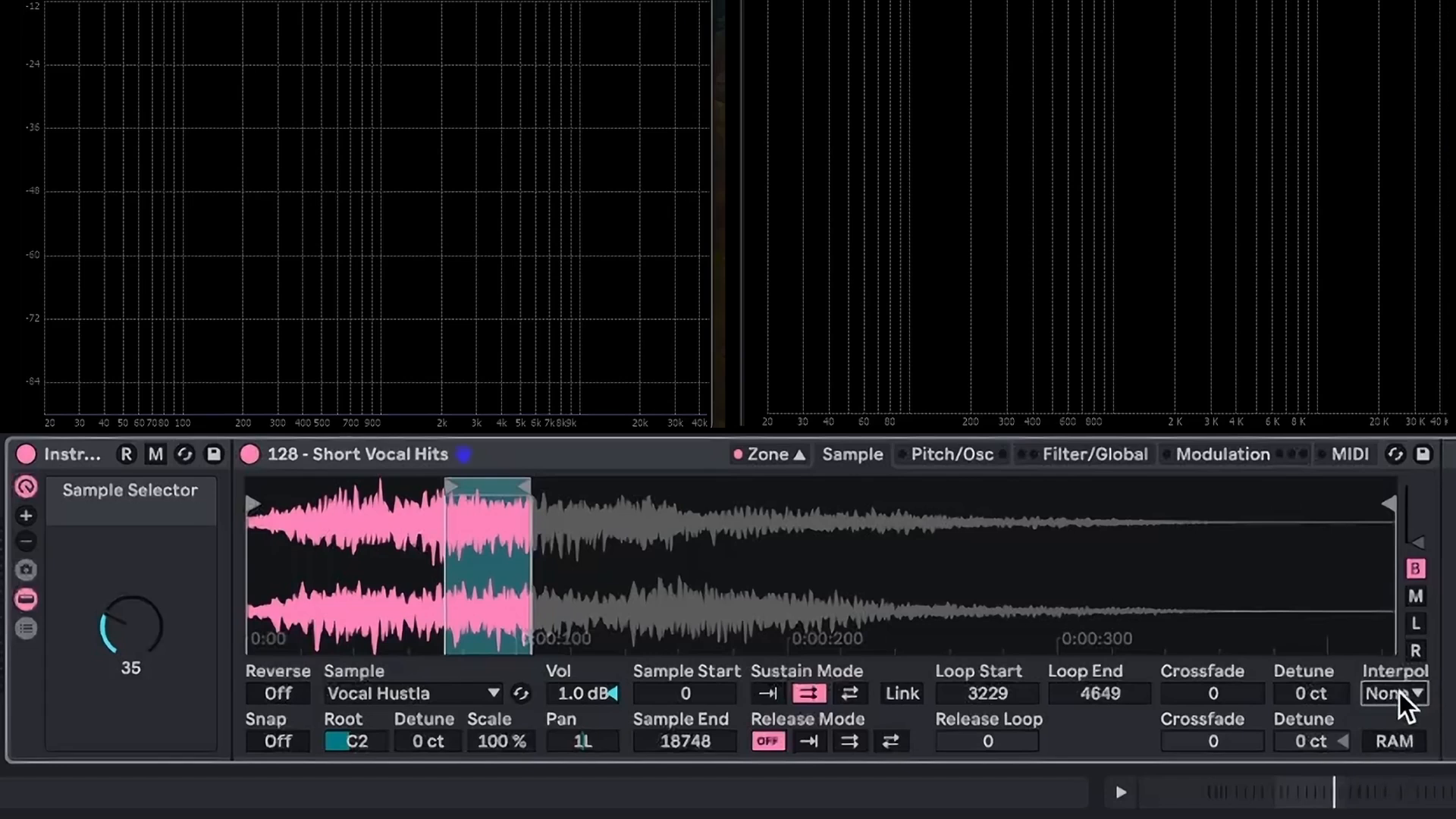
click(1399, 691)
click(1399, 691)
click(974, 455)
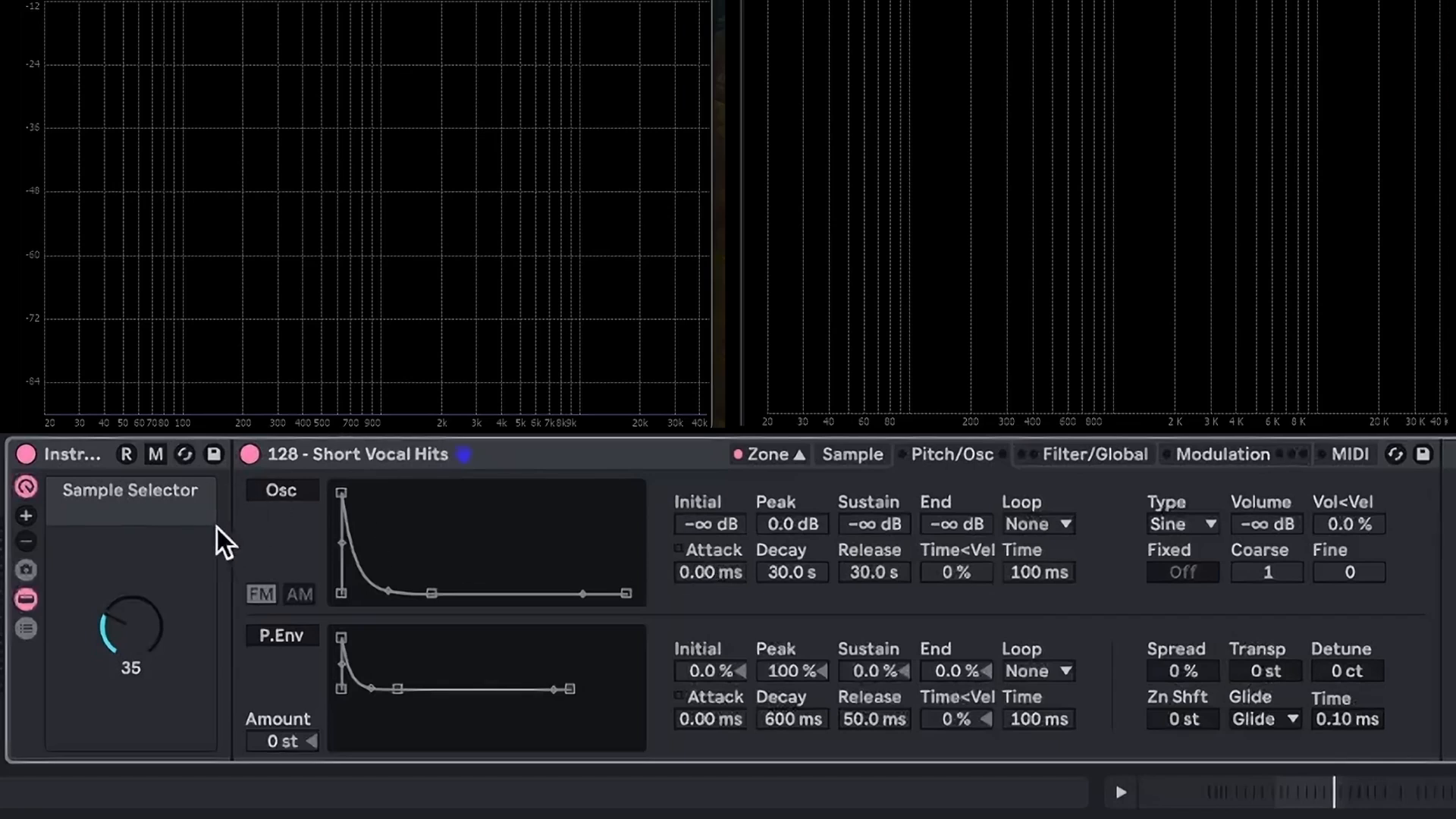
click(866, 452)
click(928, 453)
click(284, 633)
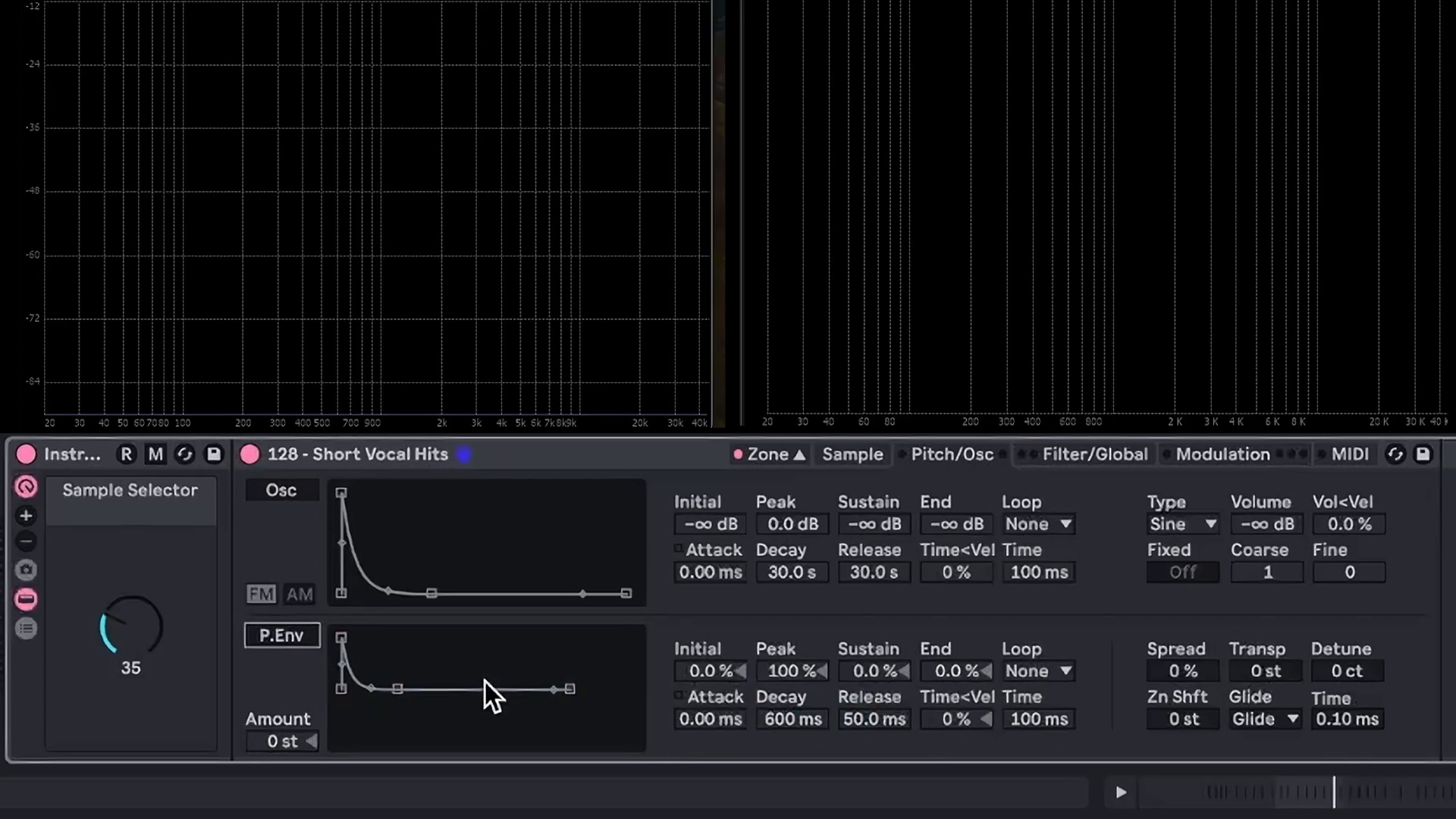
Widen the sustain loop on the waveform to run from 1641 to 13174
click(841, 454)
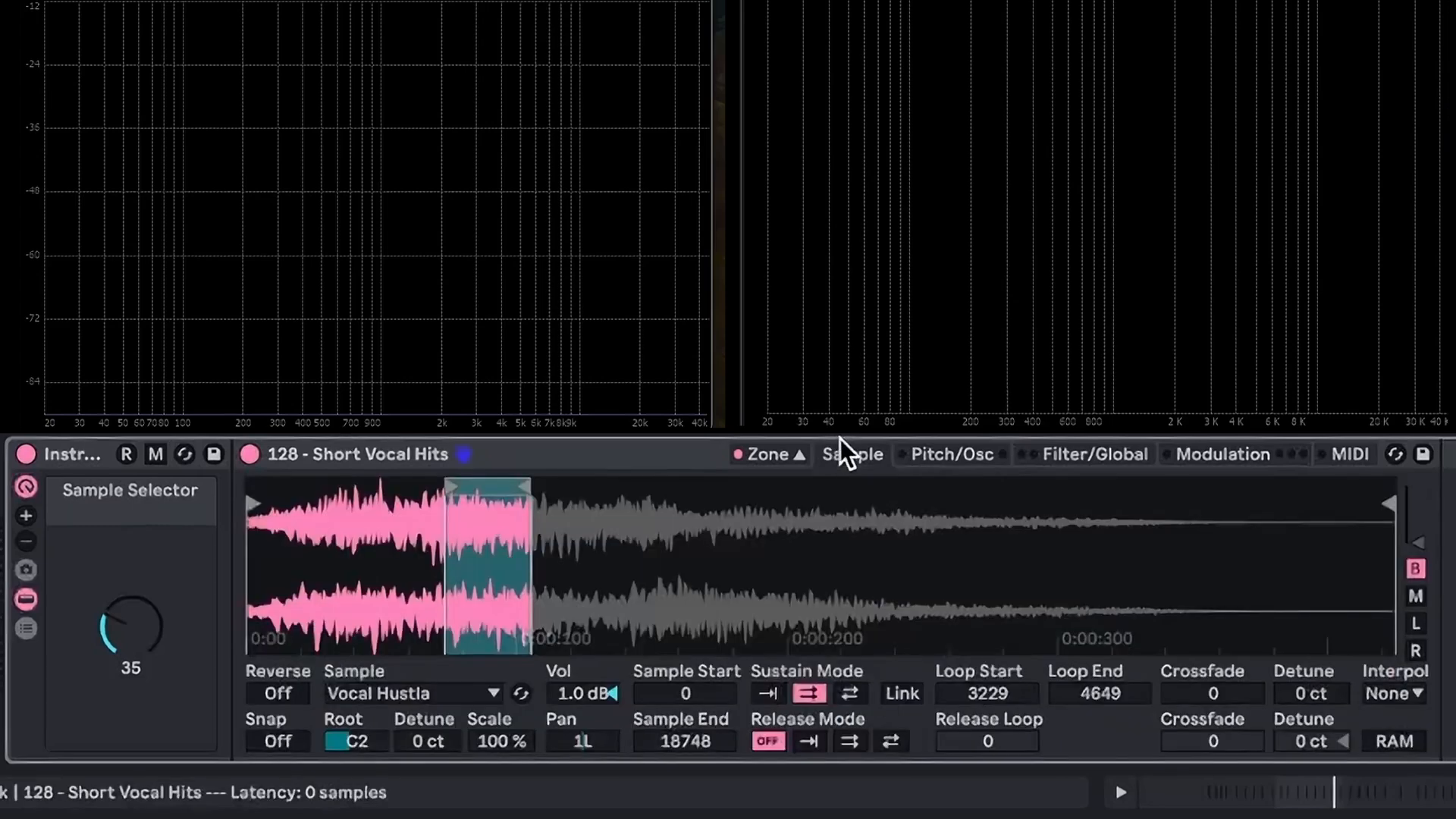
drag(523, 486, 1052, 486)
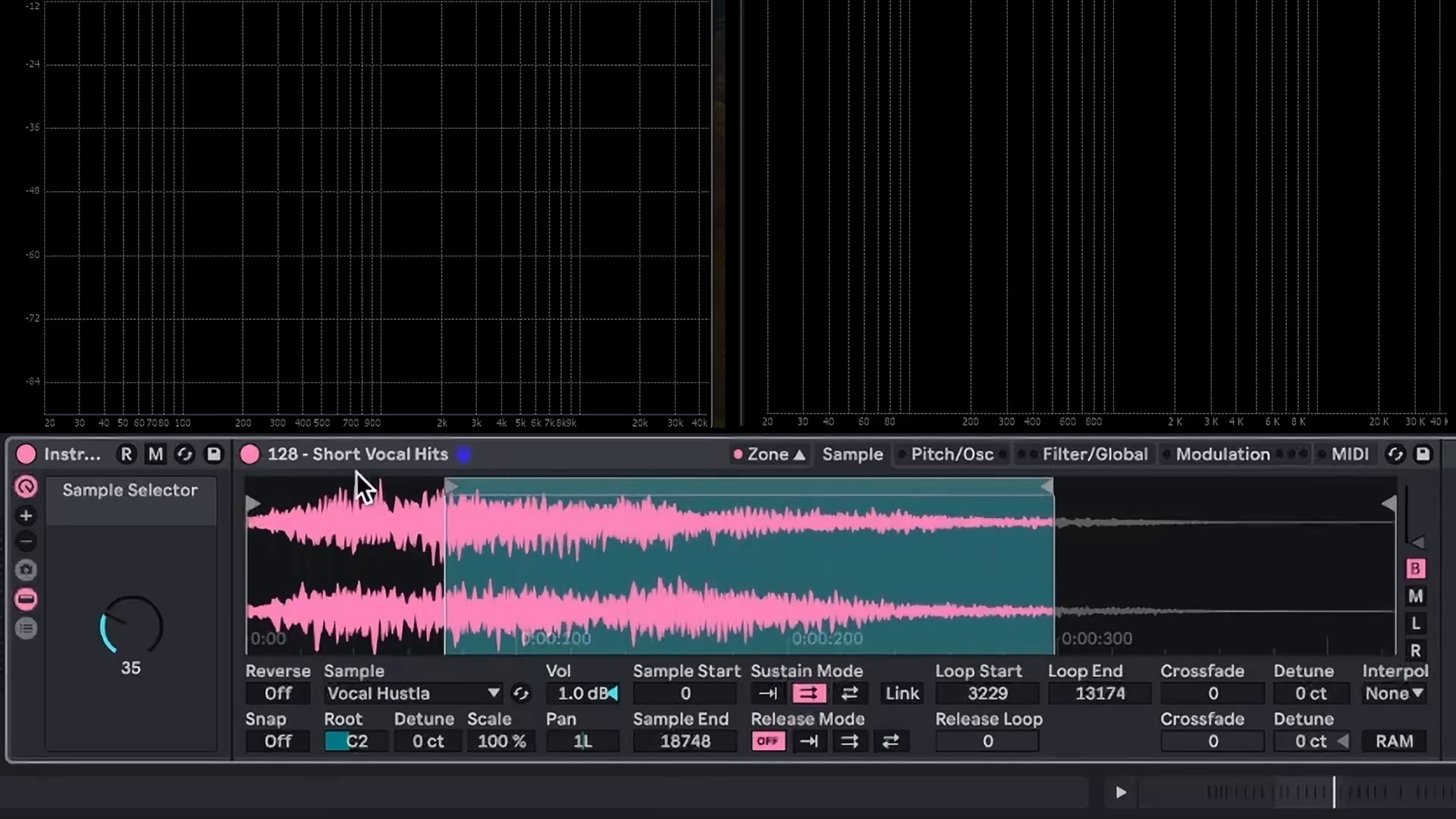
drag(448, 486, 348, 486)
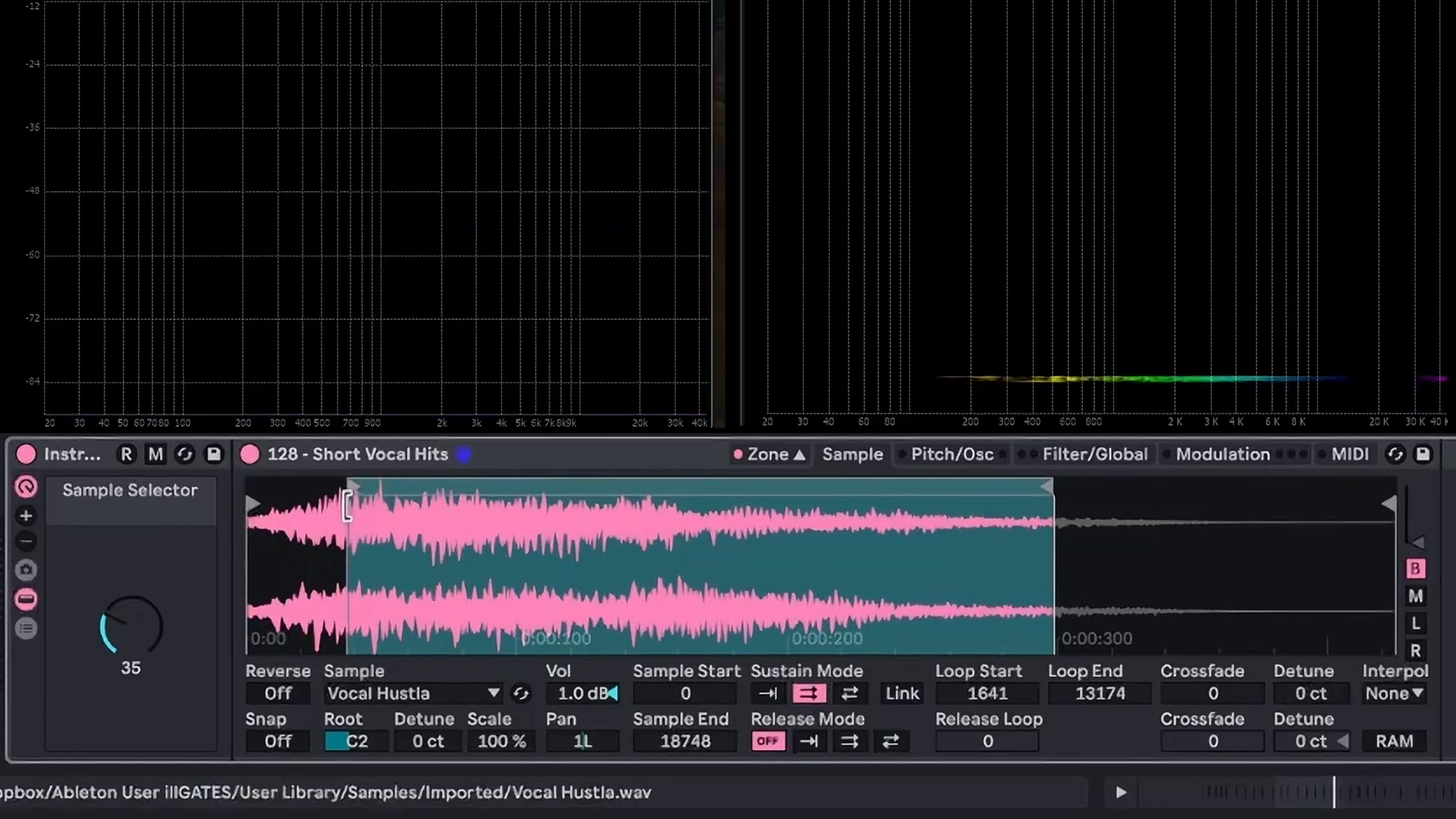
Enable the pitch envelope and set its amount to +48 st
click(914, 456)
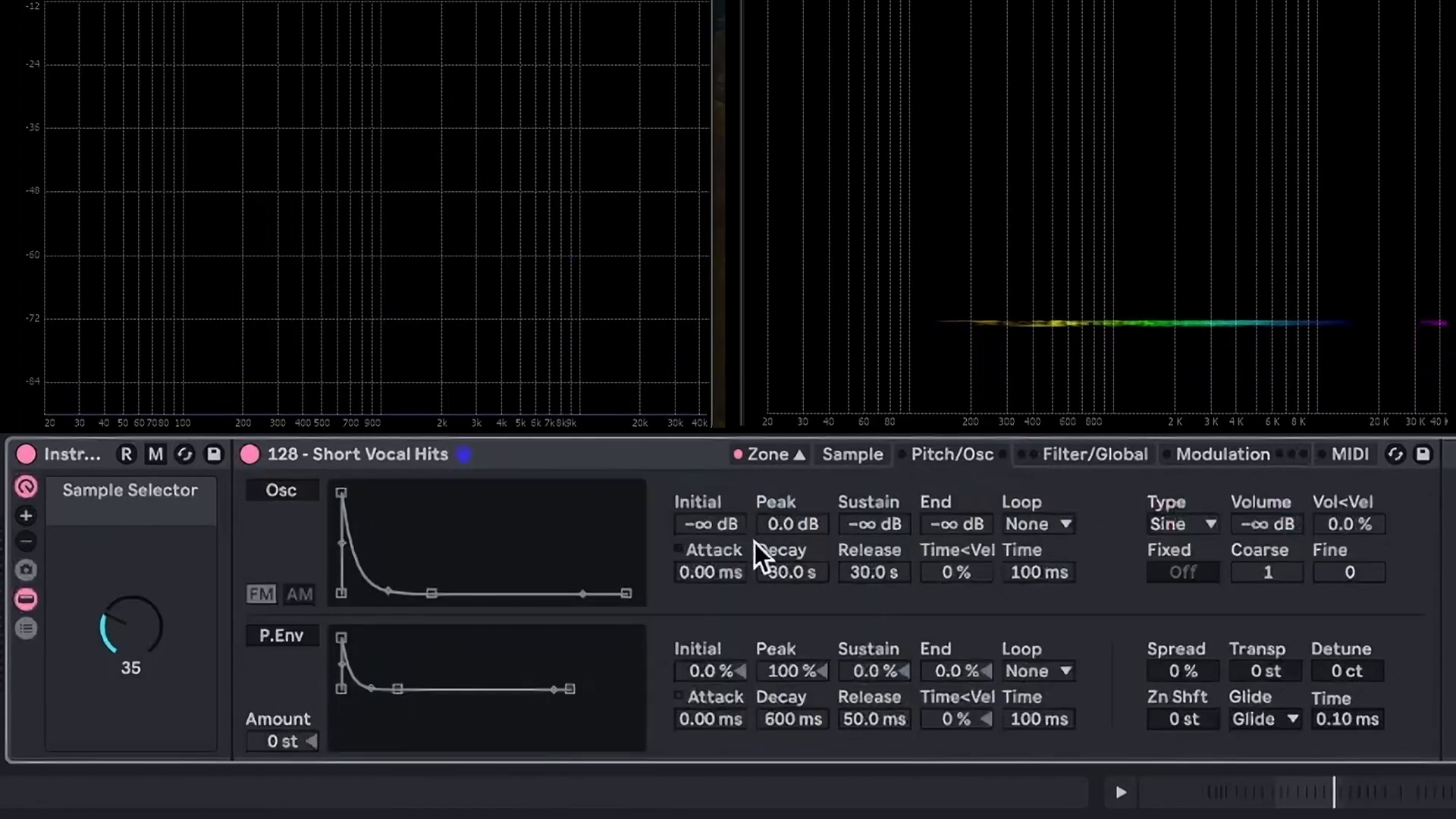
click(262, 635)
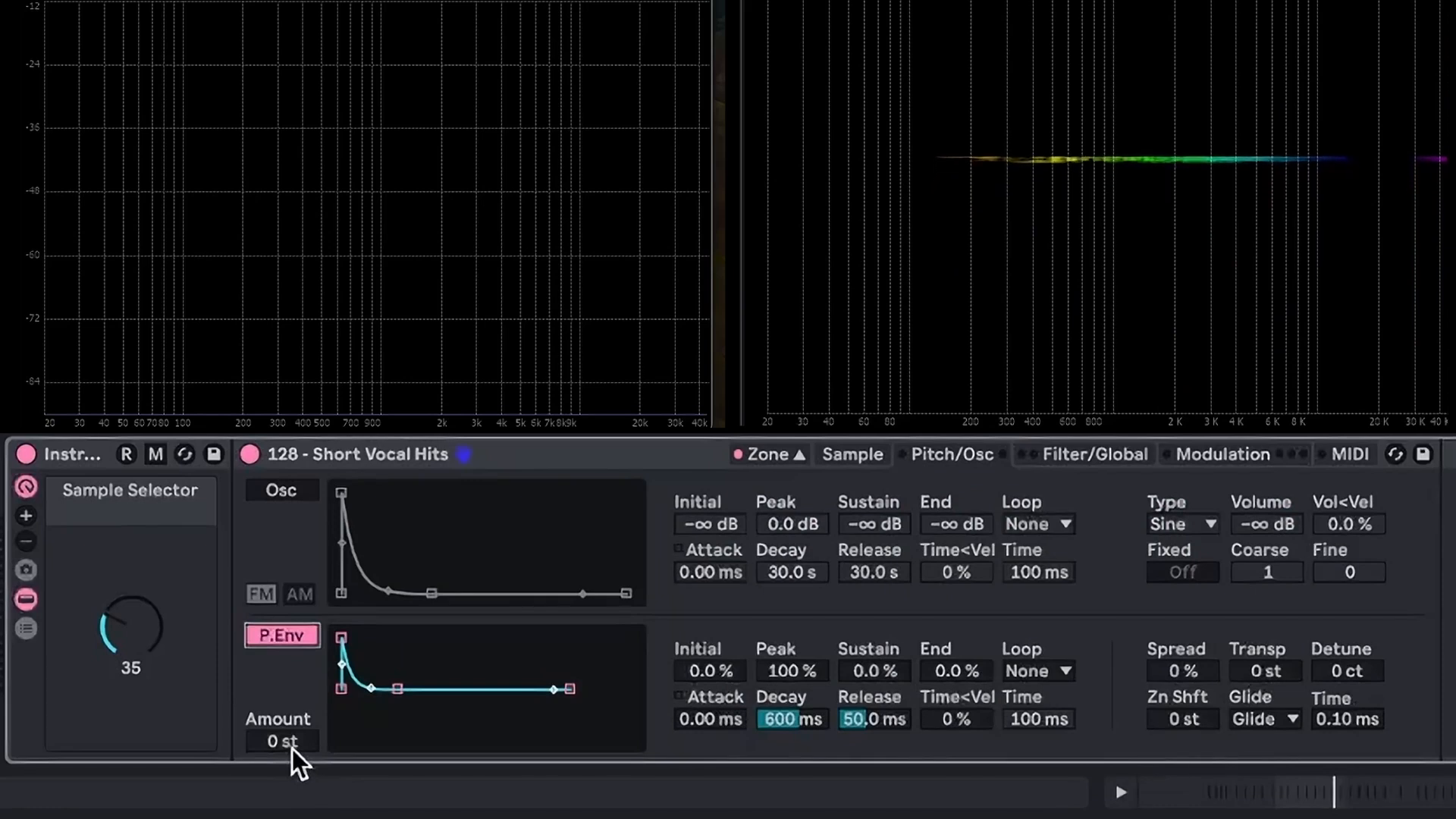
mouse_move(293, 745)
mouse_down()
mouse_move(292, 713)
mouse_move(293, 748)
mouse_up()
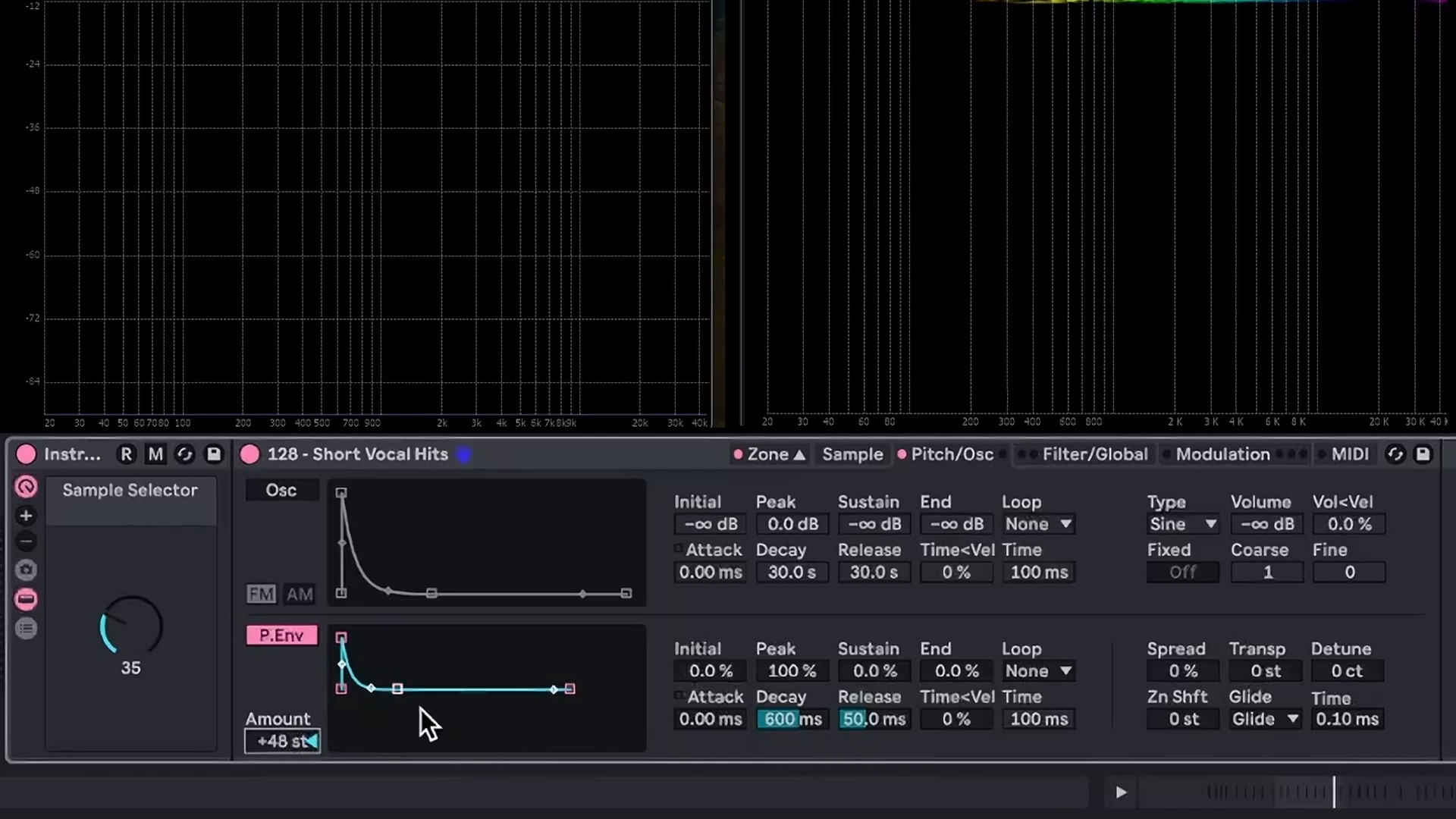
Try adjusting the pitch envelope's decay slope, and set its decay time to 18.0 s
drag(371, 688, 371, 666)
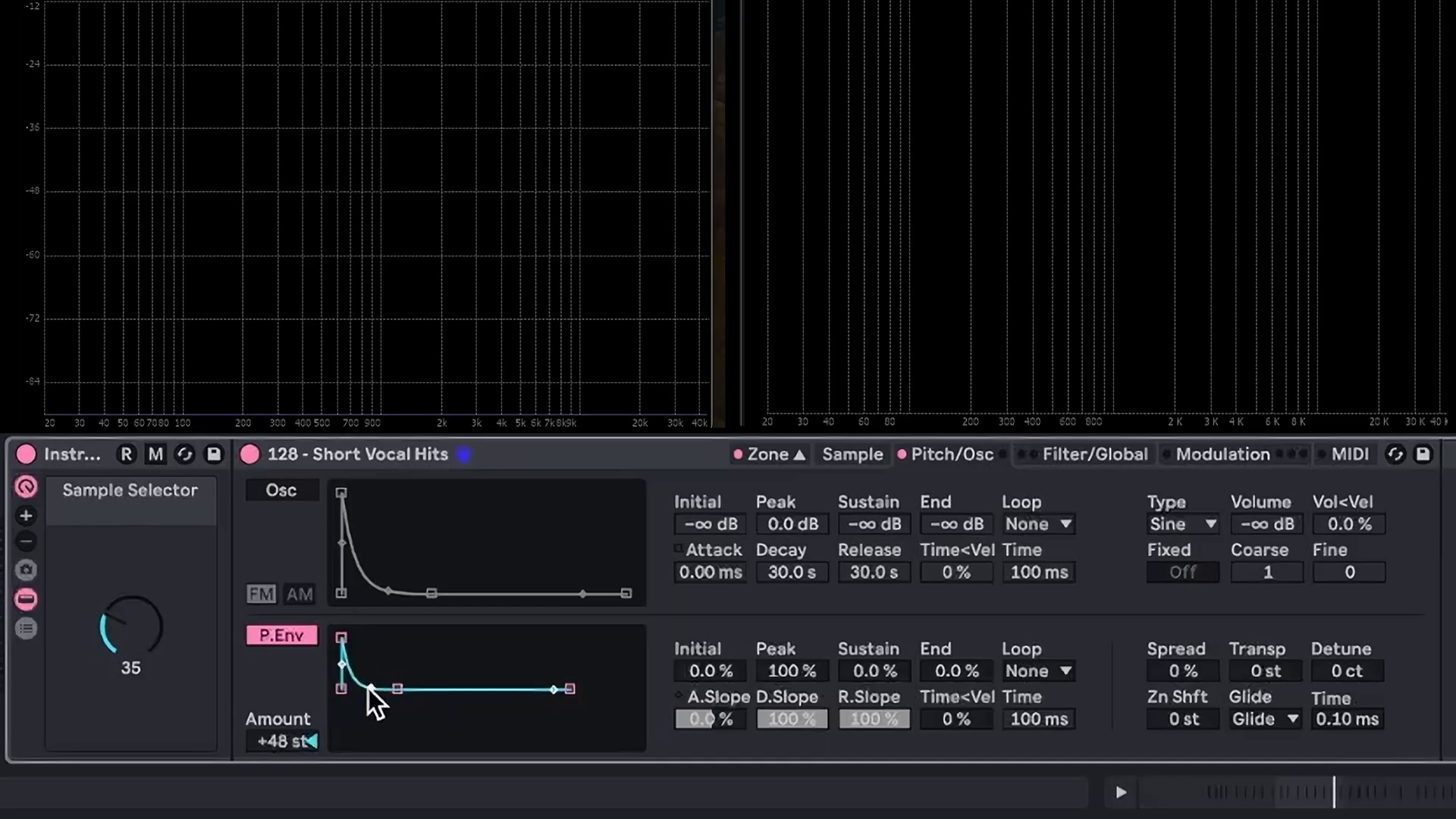
drag(369, 688, 371, 640)
click(767, 711)
click(741, 694)
drag(784, 716, 784, 803)
drag(780, 716, 784, 765)
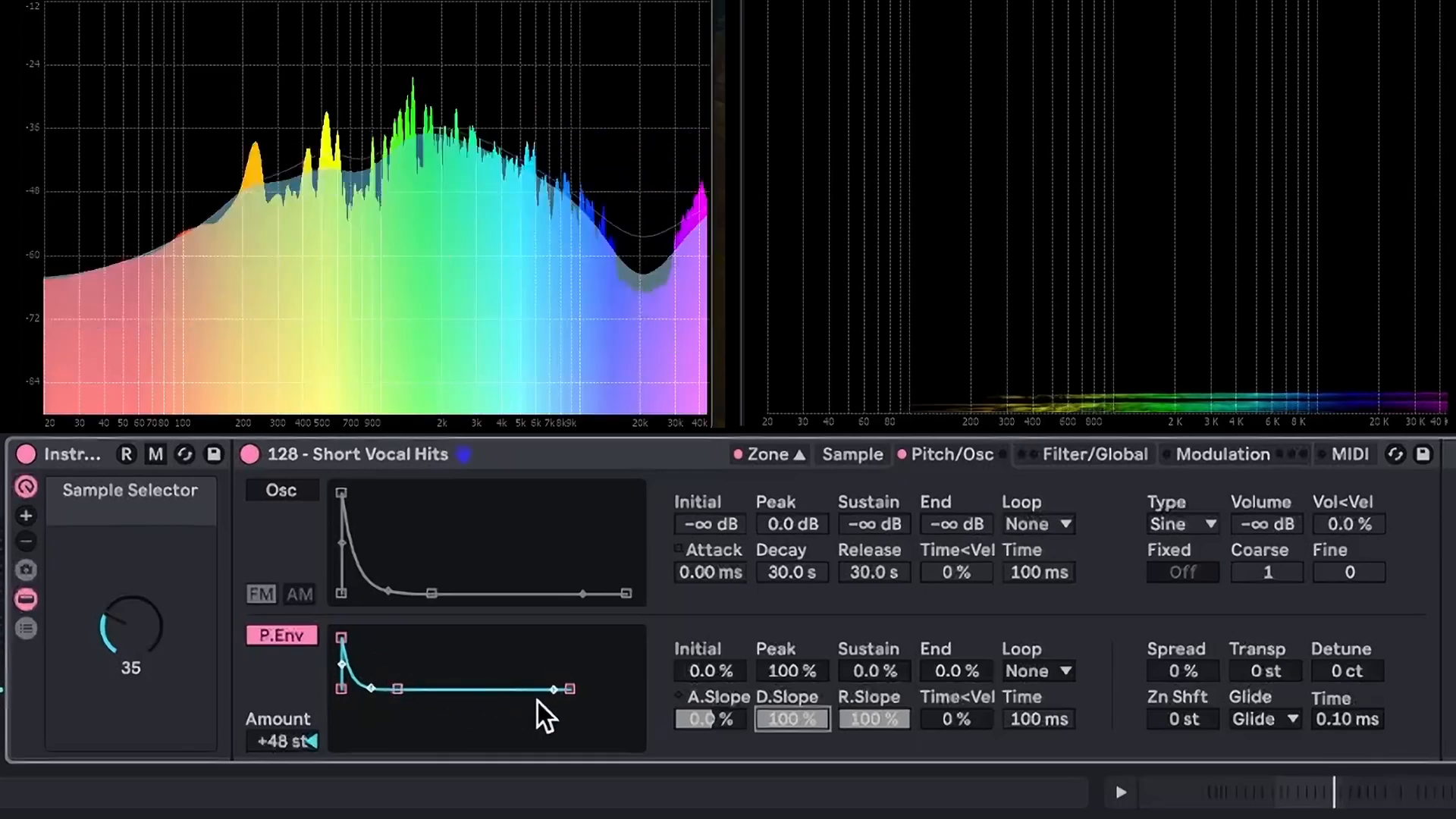
drag(807, 720, 796, 709)
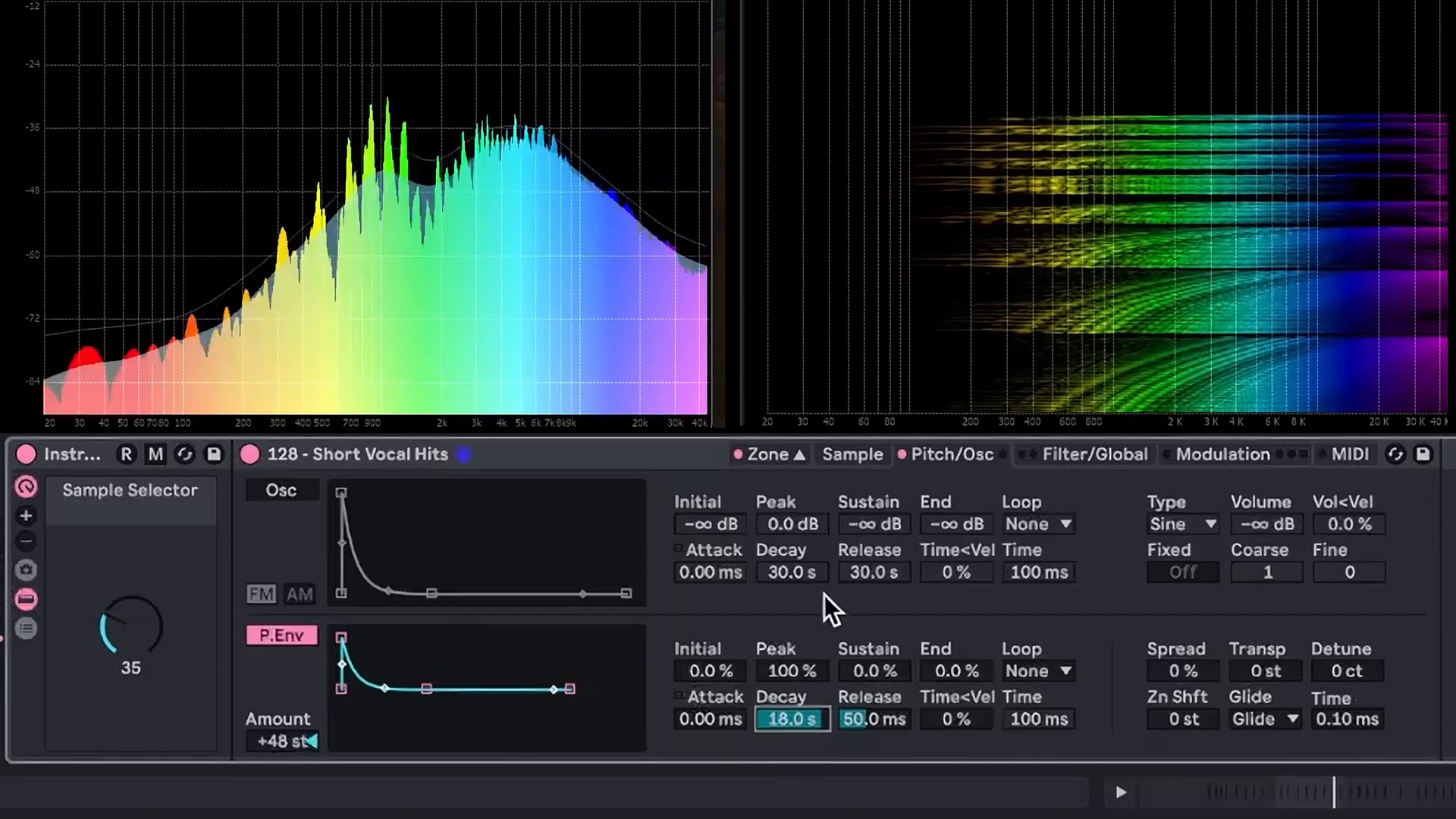
Compare the sample's playback with Normal and Good interpolation, and set it to Best Interpolation
click(854, 451)
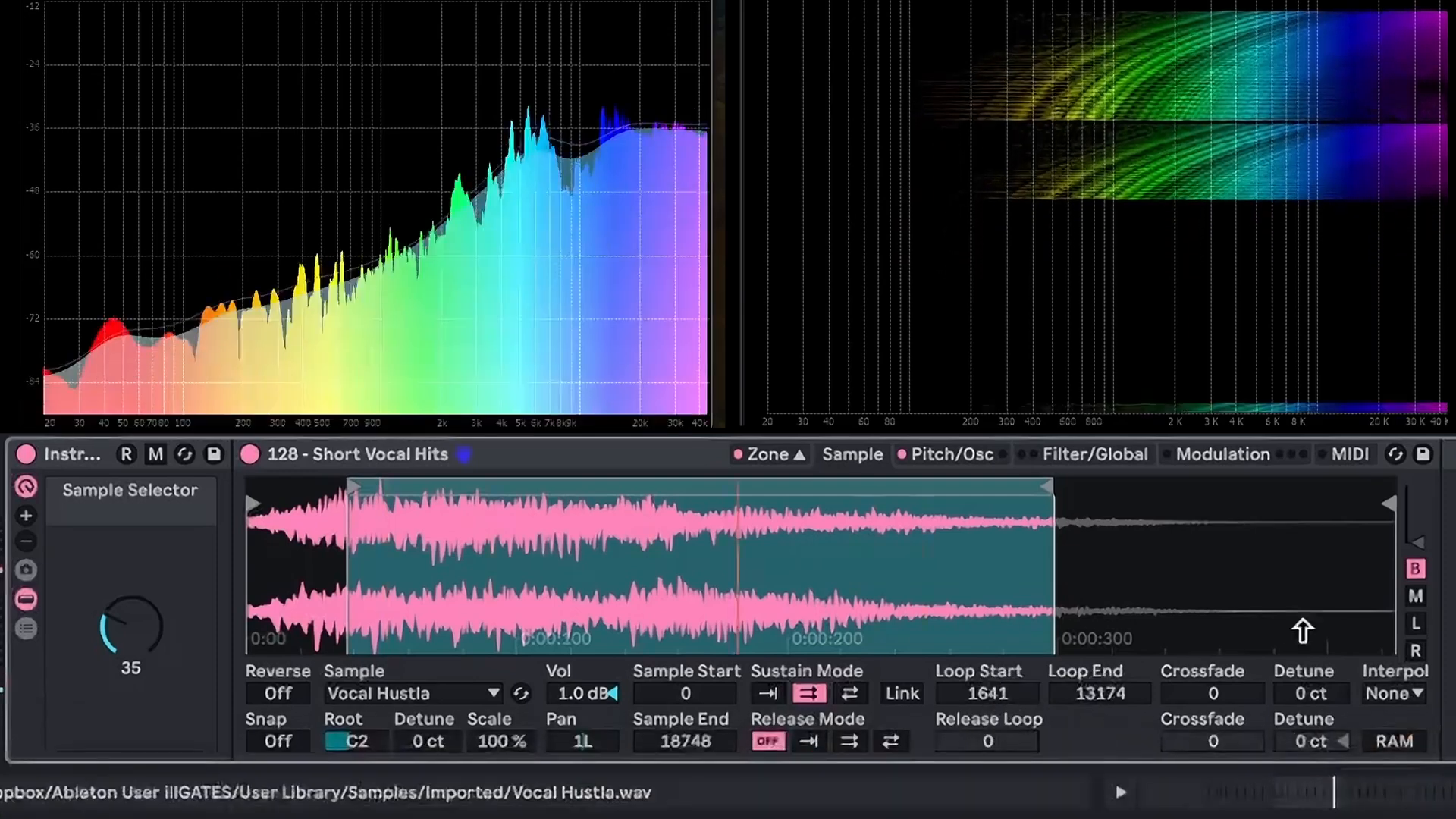
click(1380, 693)
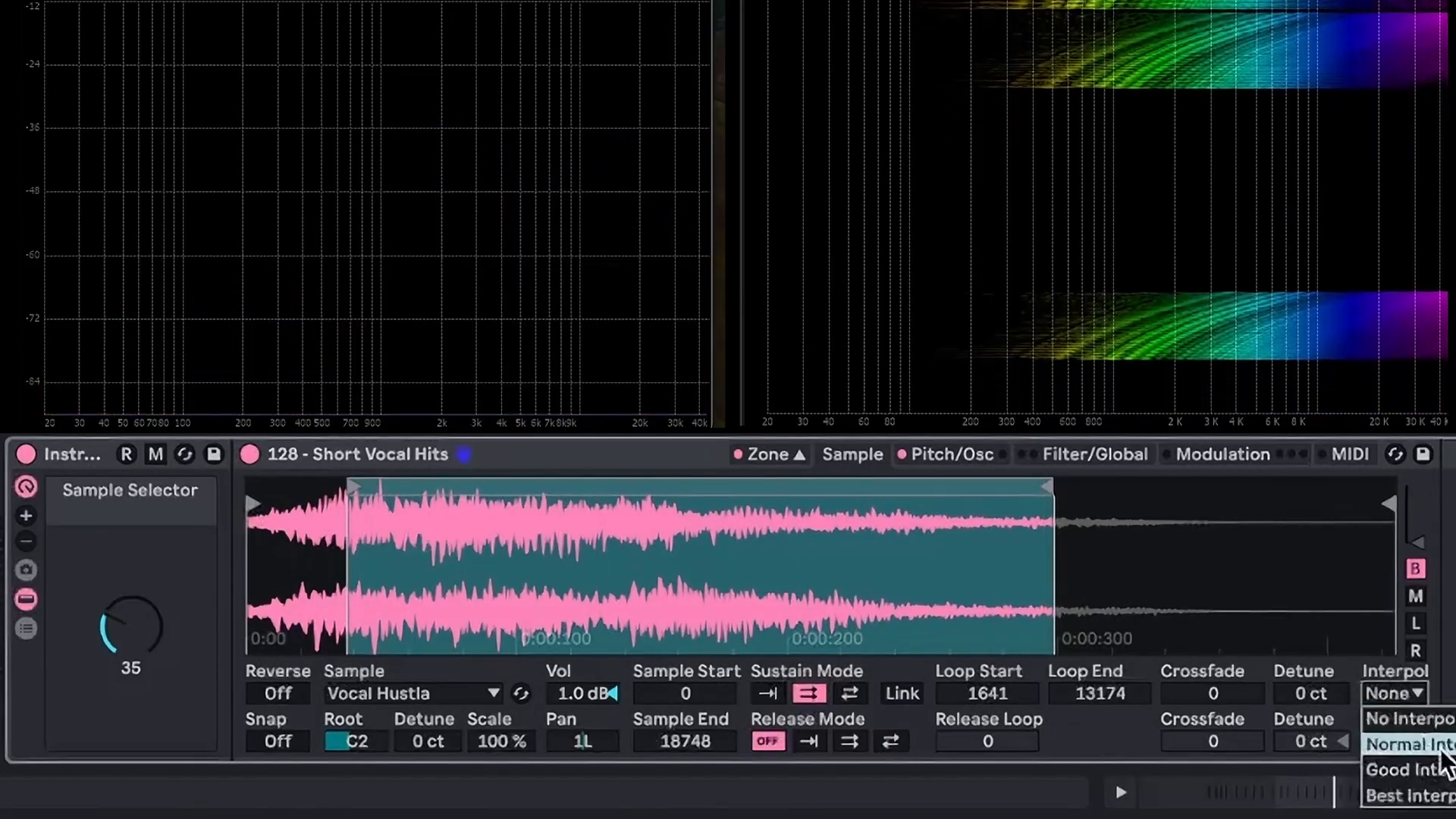
click(1411, 744)
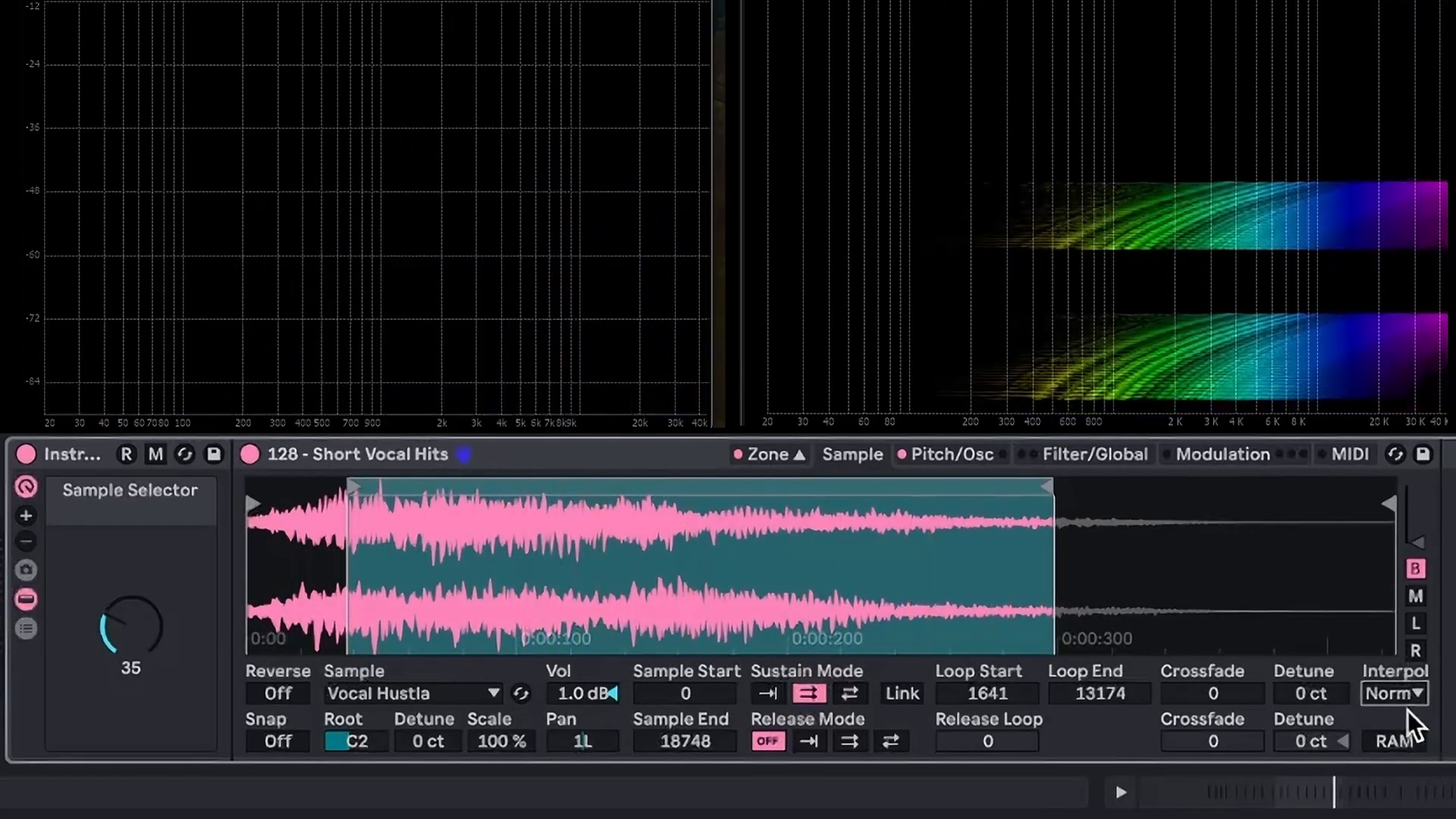
click(1400, 696)
click(1399, 769)
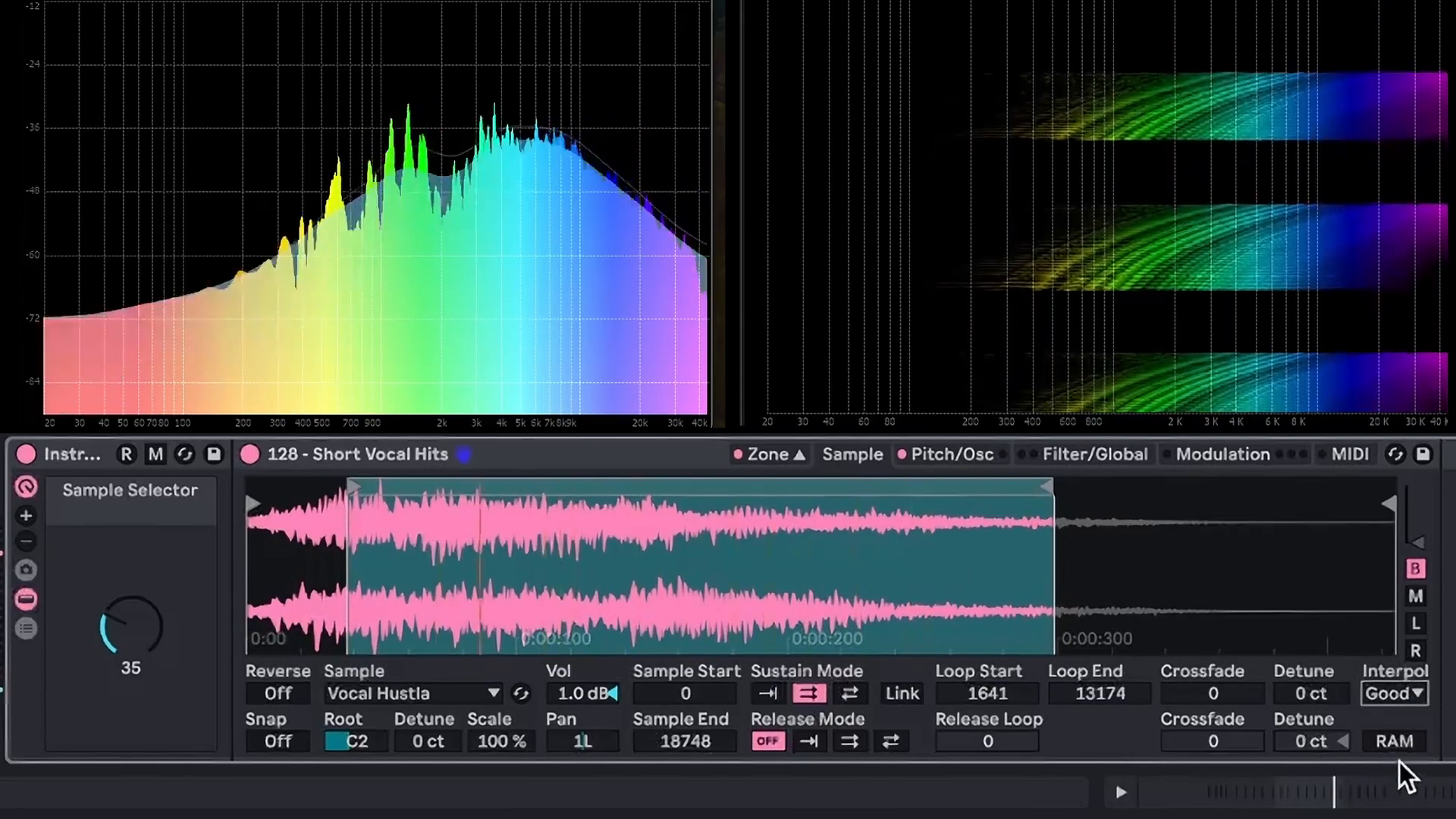
click(1394, 695)
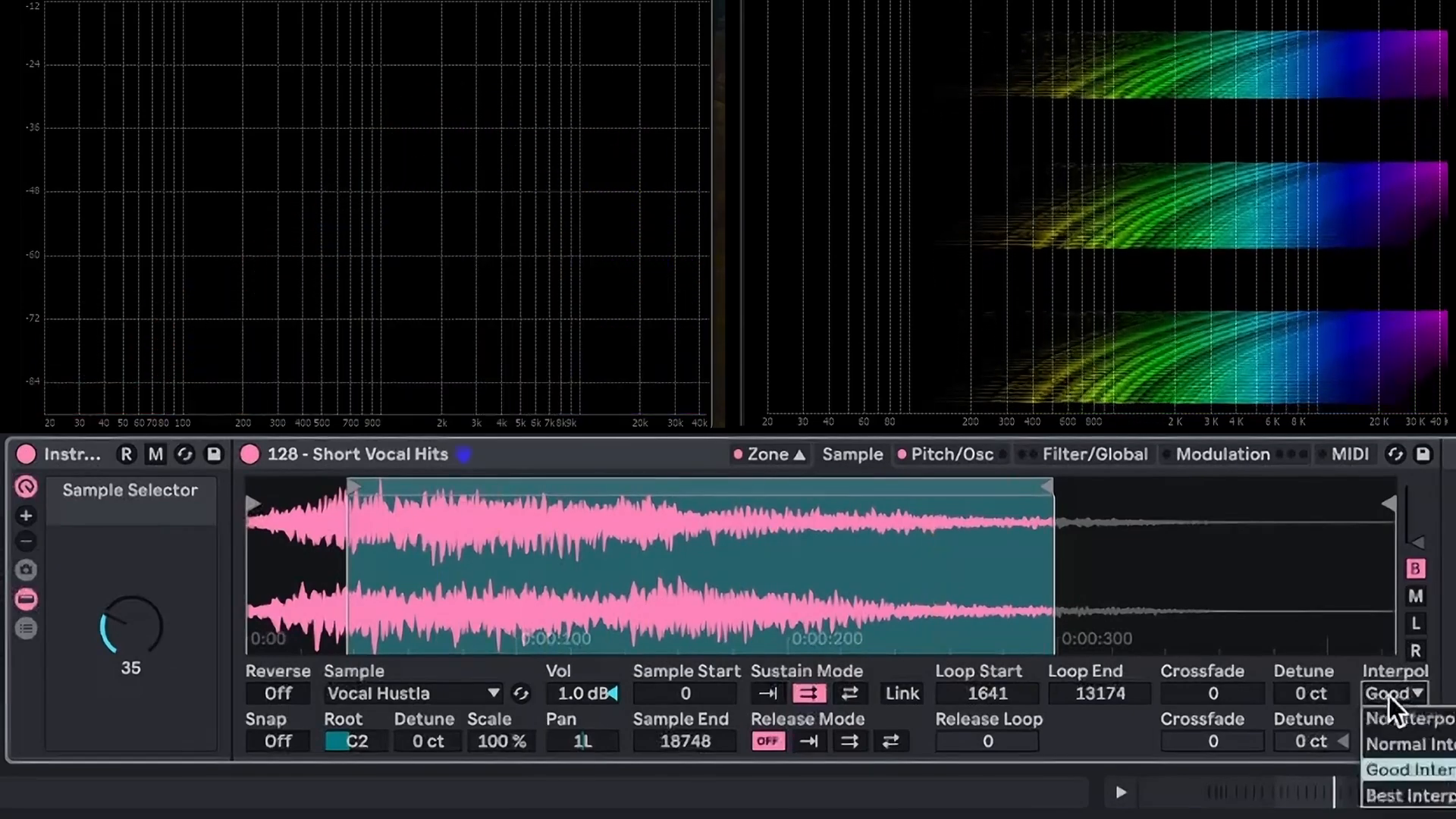
click(1398, 786)
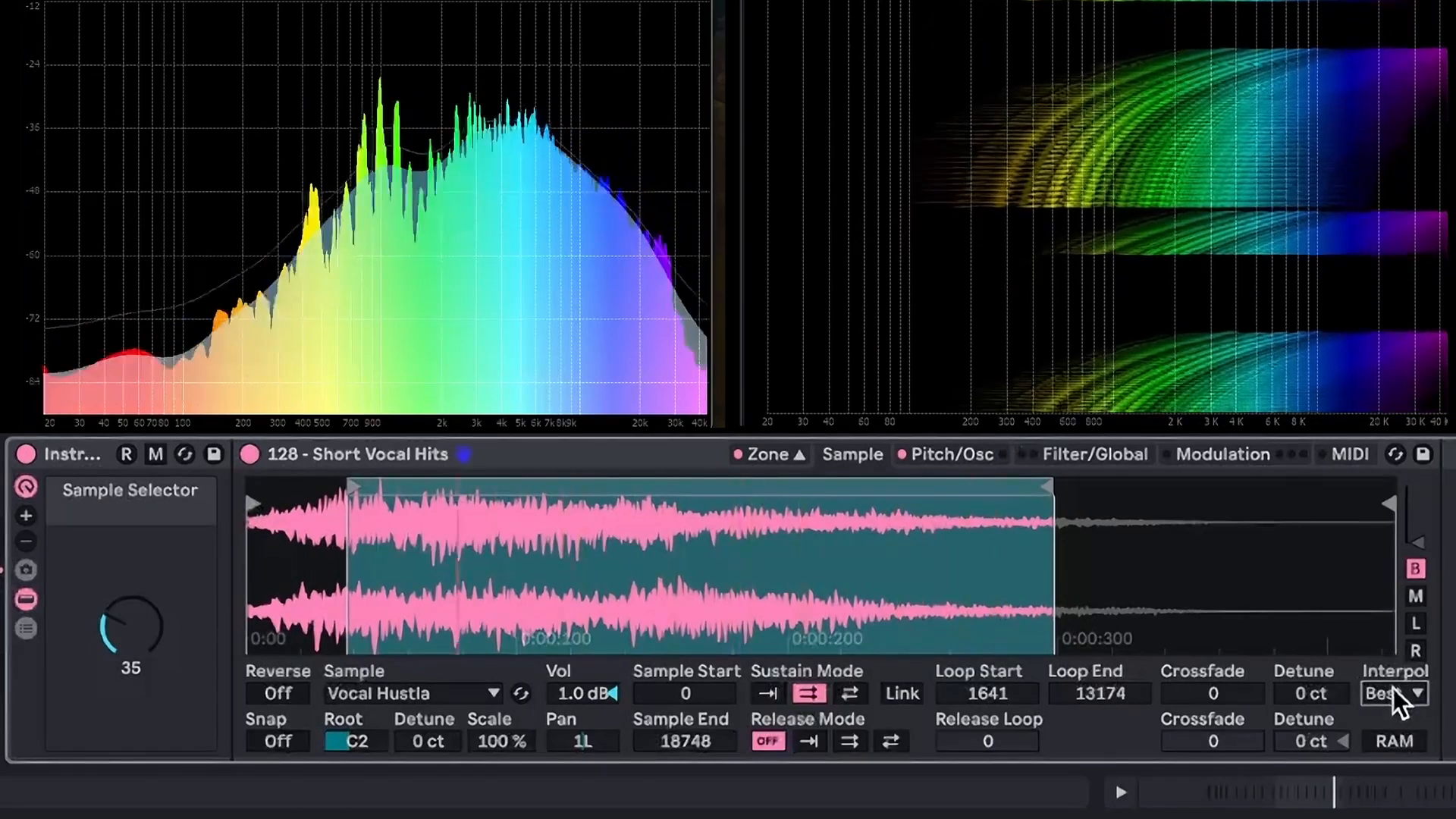
Set the pitch envelope amount to -48 st and the sustain loop's crossfade to 270
click(944, 455)
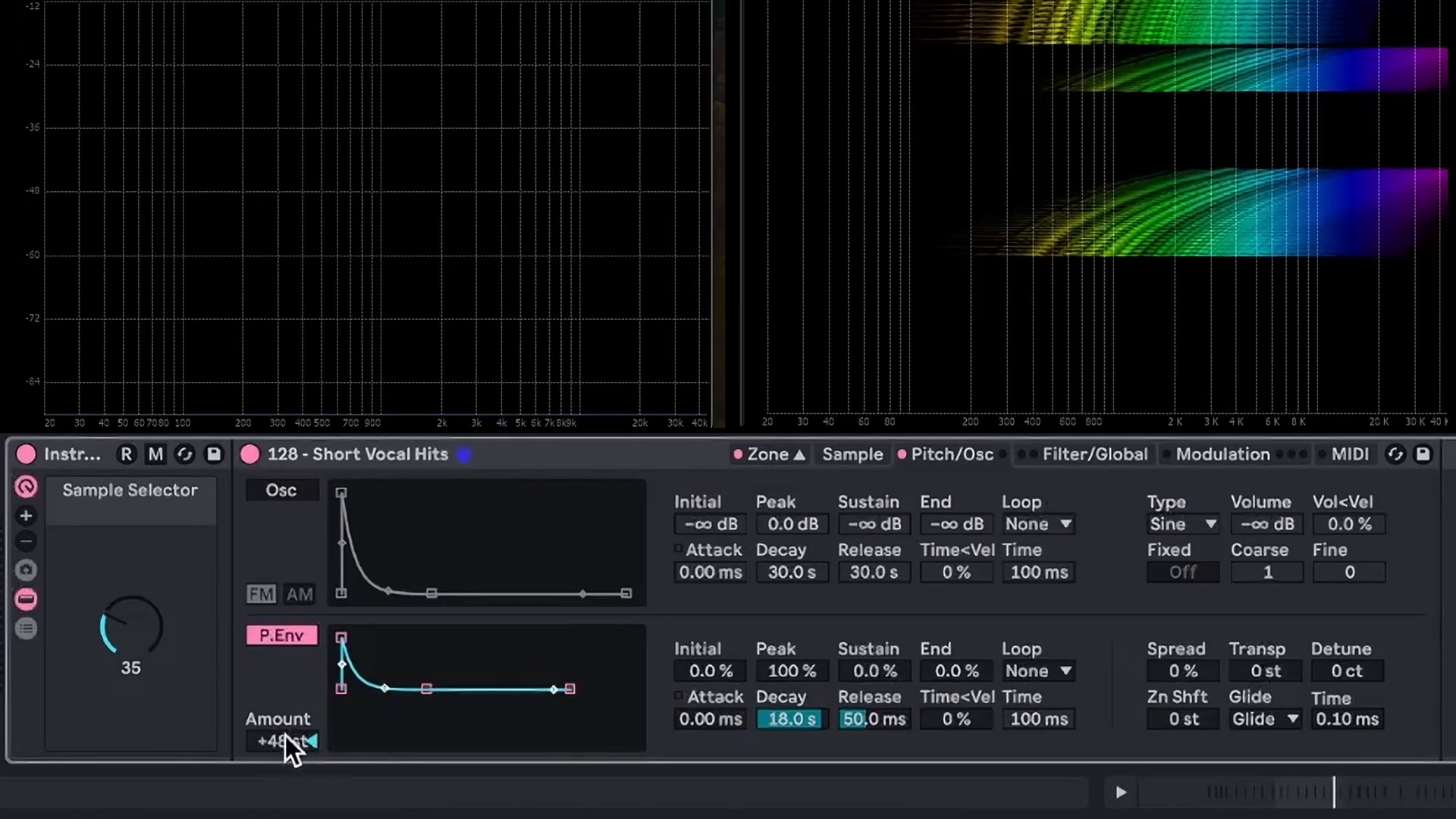
drag(283, 741, 282, 808)
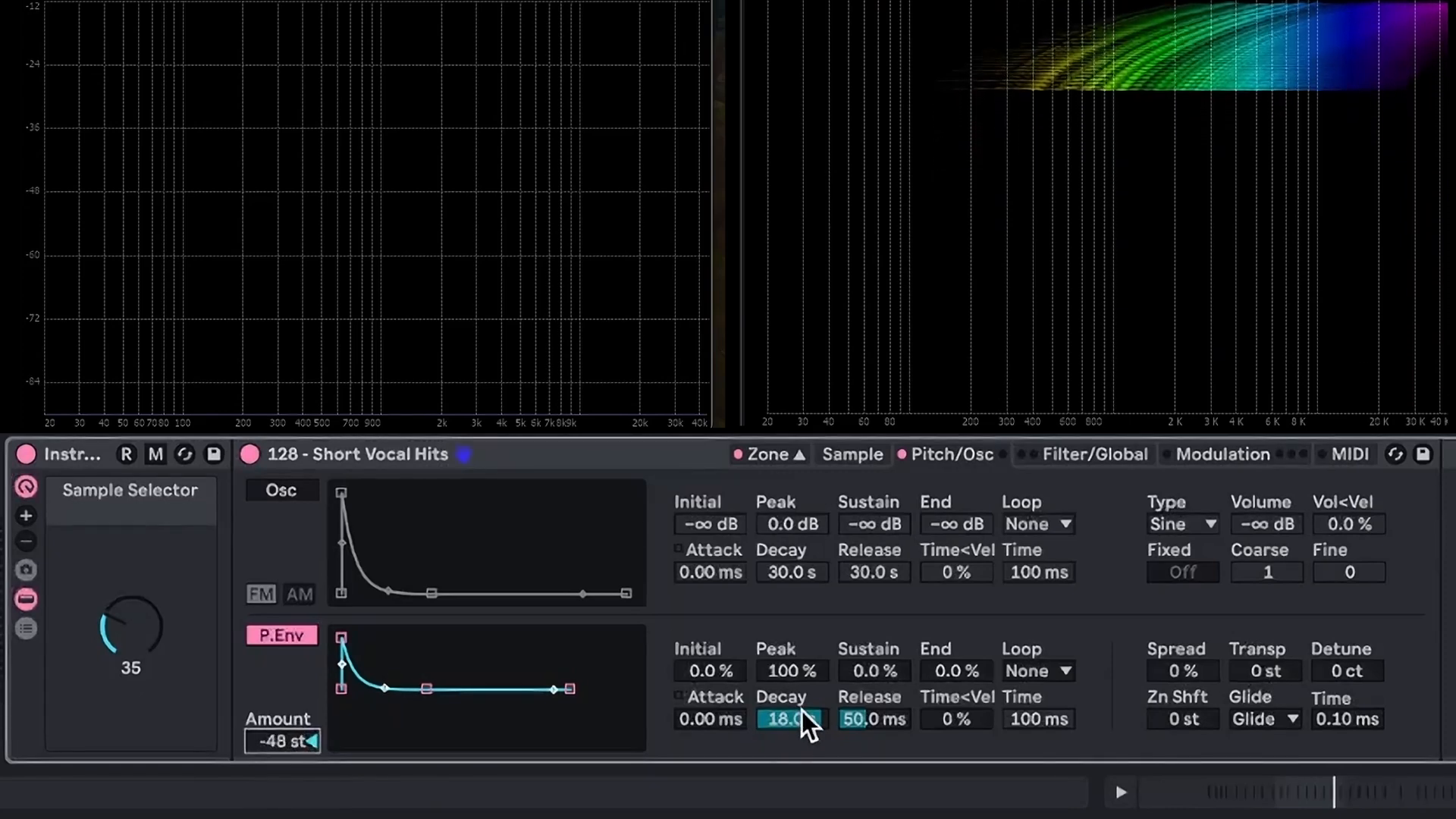
click(858, 455)
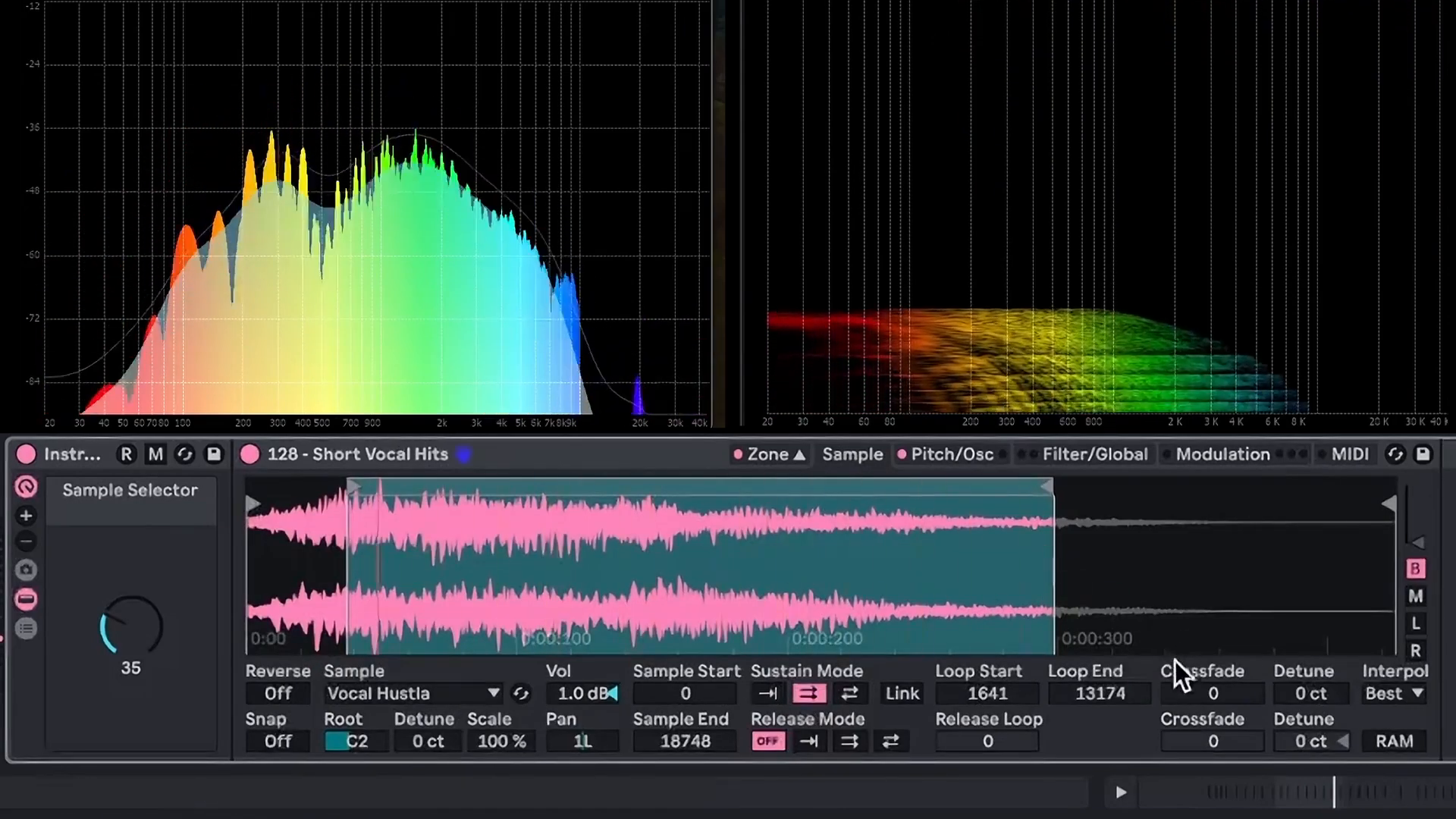
drag(1203, 693, 1198, 705)
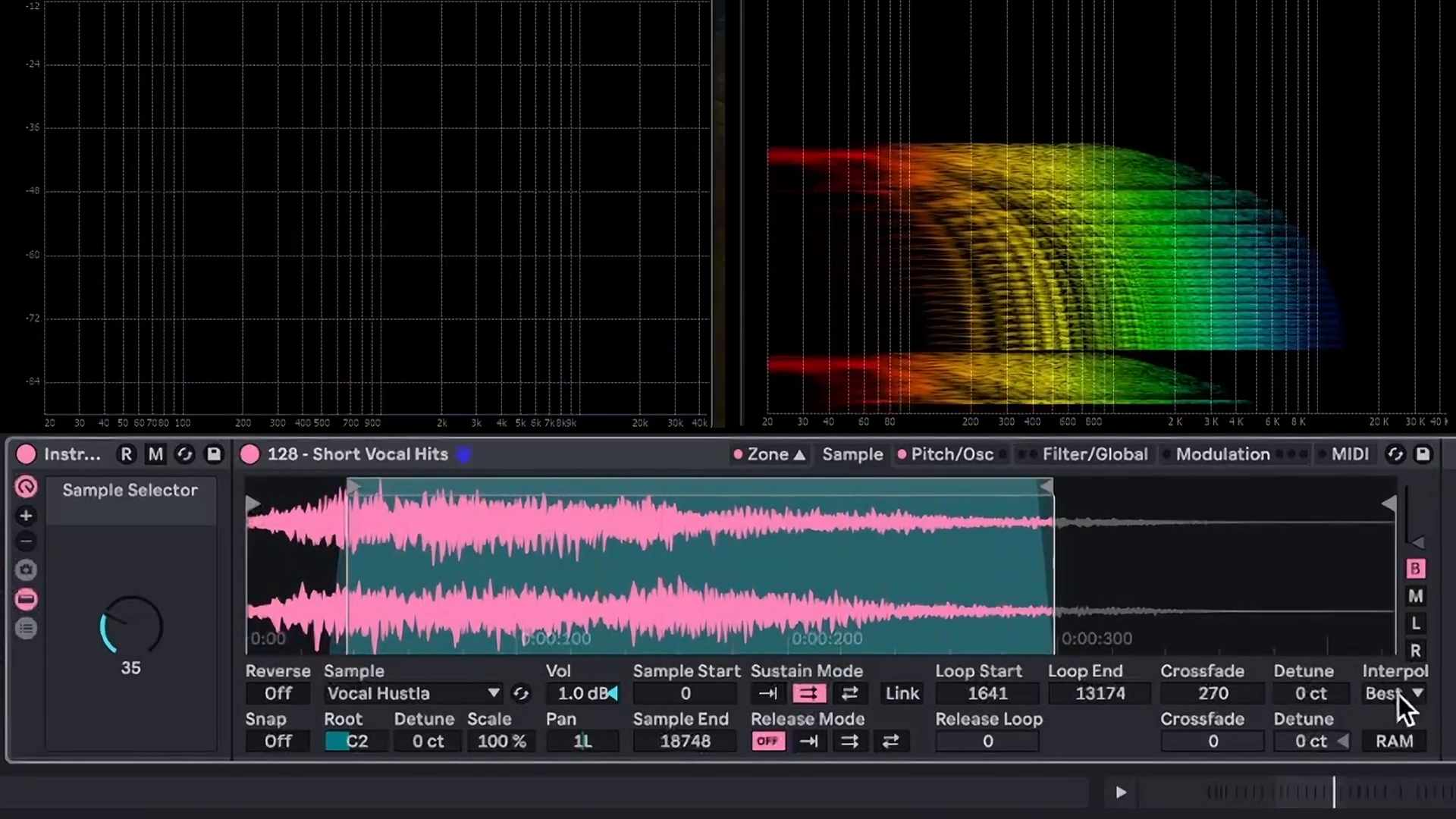
Switch the sample to No Interpolation and audition the downward-pitched playback
click(1390, 695)
click(1398, 715)
key(space)
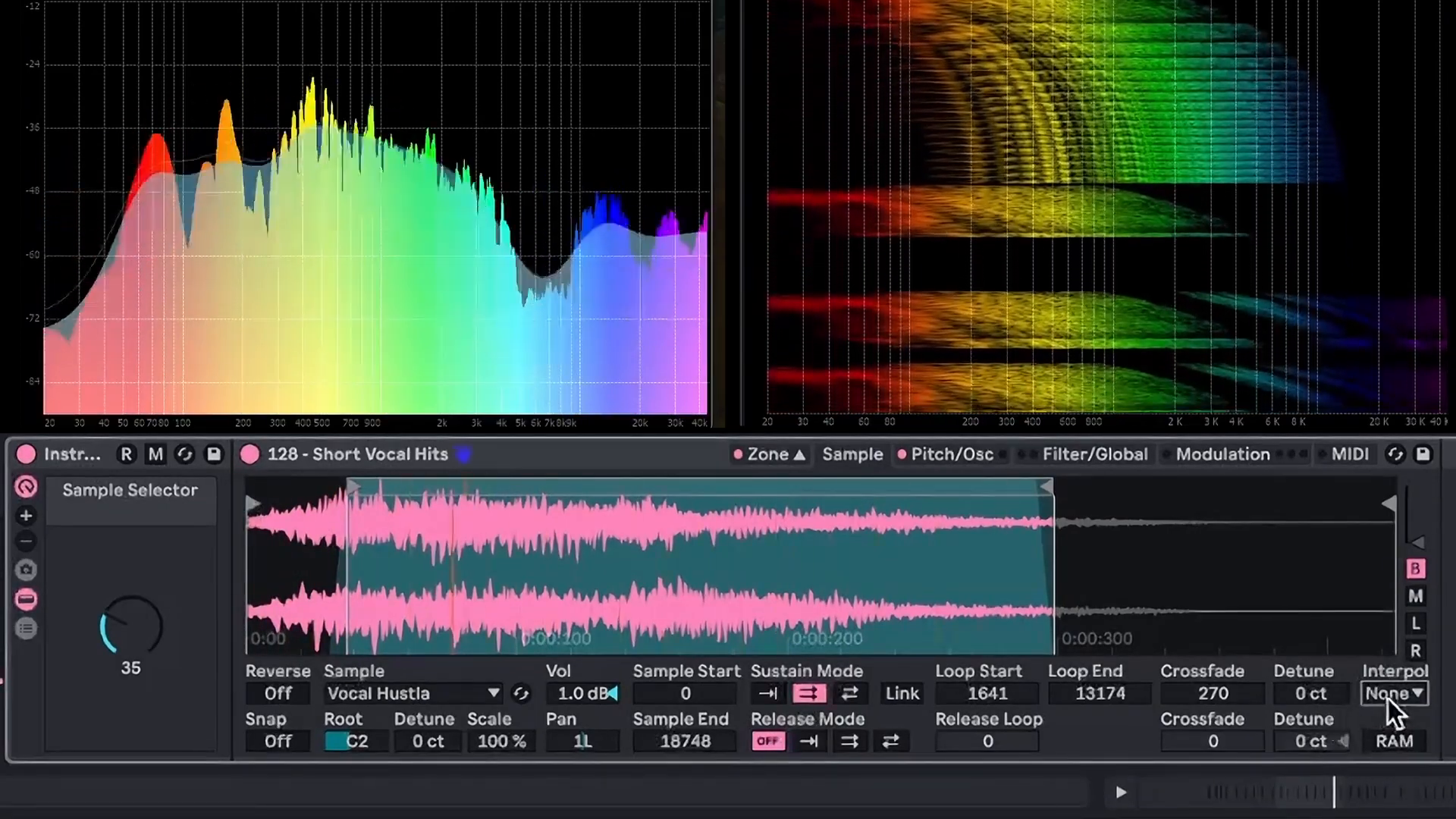
Compare the downward-pitched playback with Best, No and Normal Interpolation, and set the sample to Best Interpolation
click(1391, 693)
click(1437, 800)
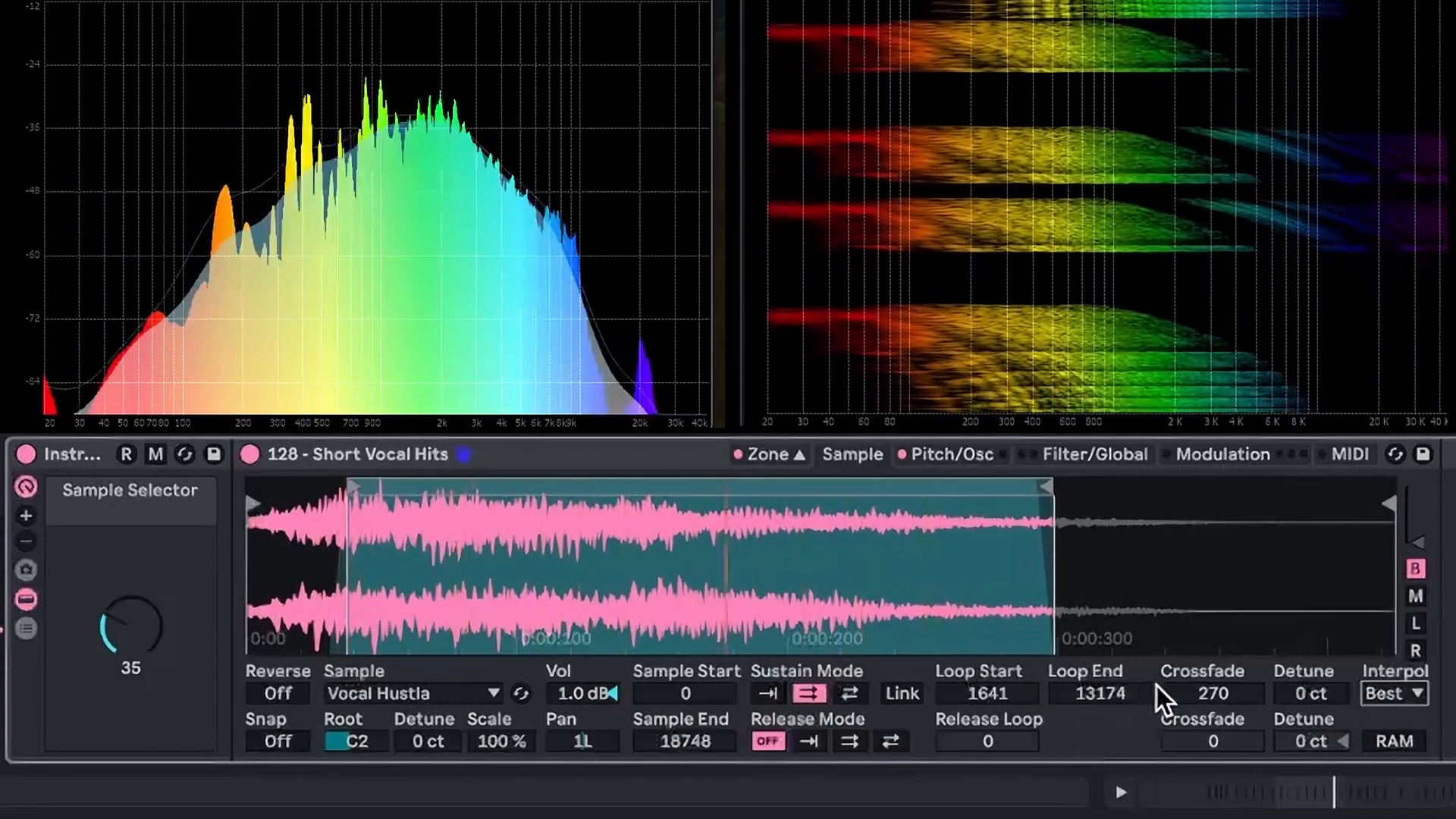
click(1395, 692)
click(1387, 717)
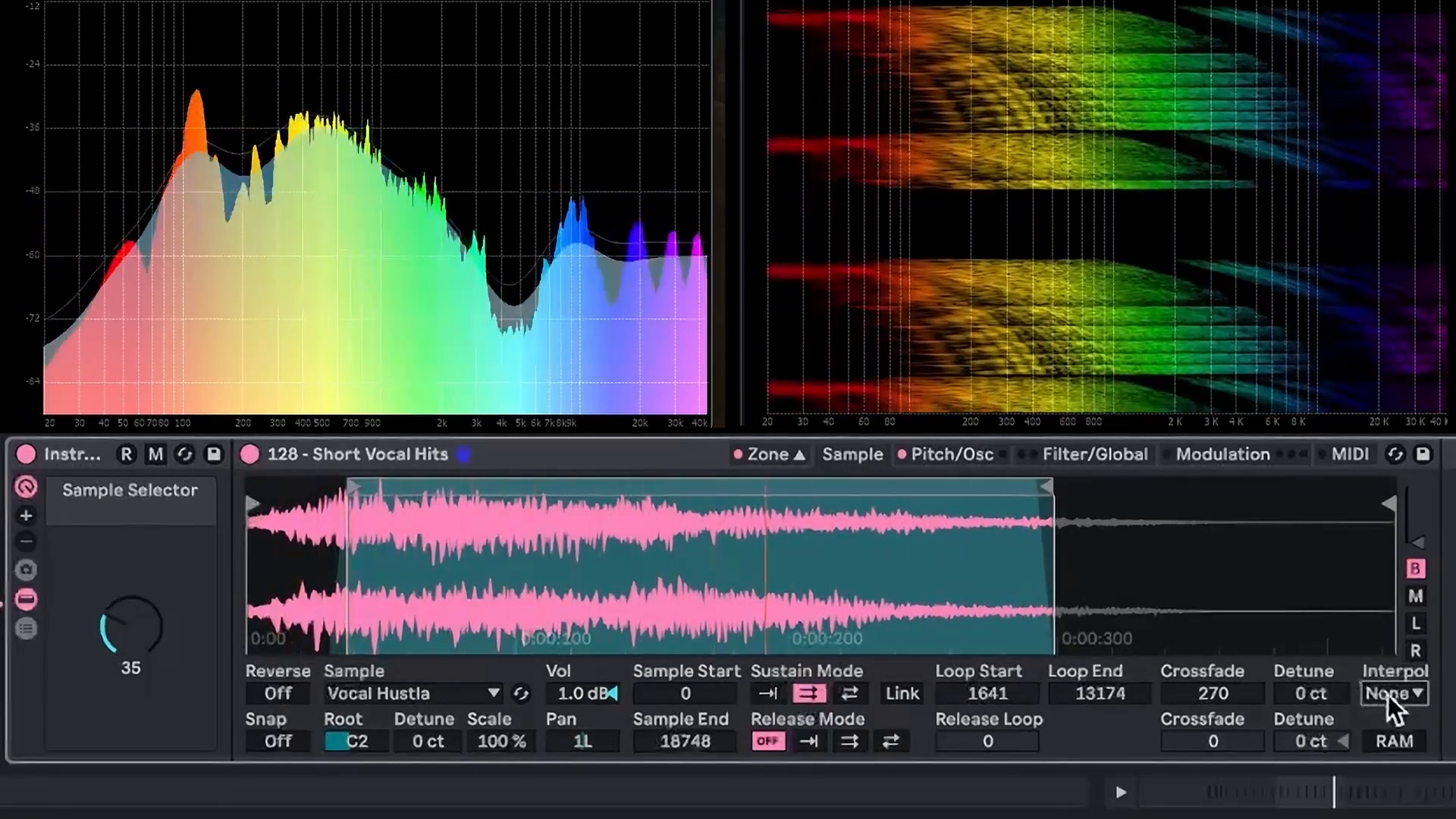
click(1388, 694)
click(1408, 734)
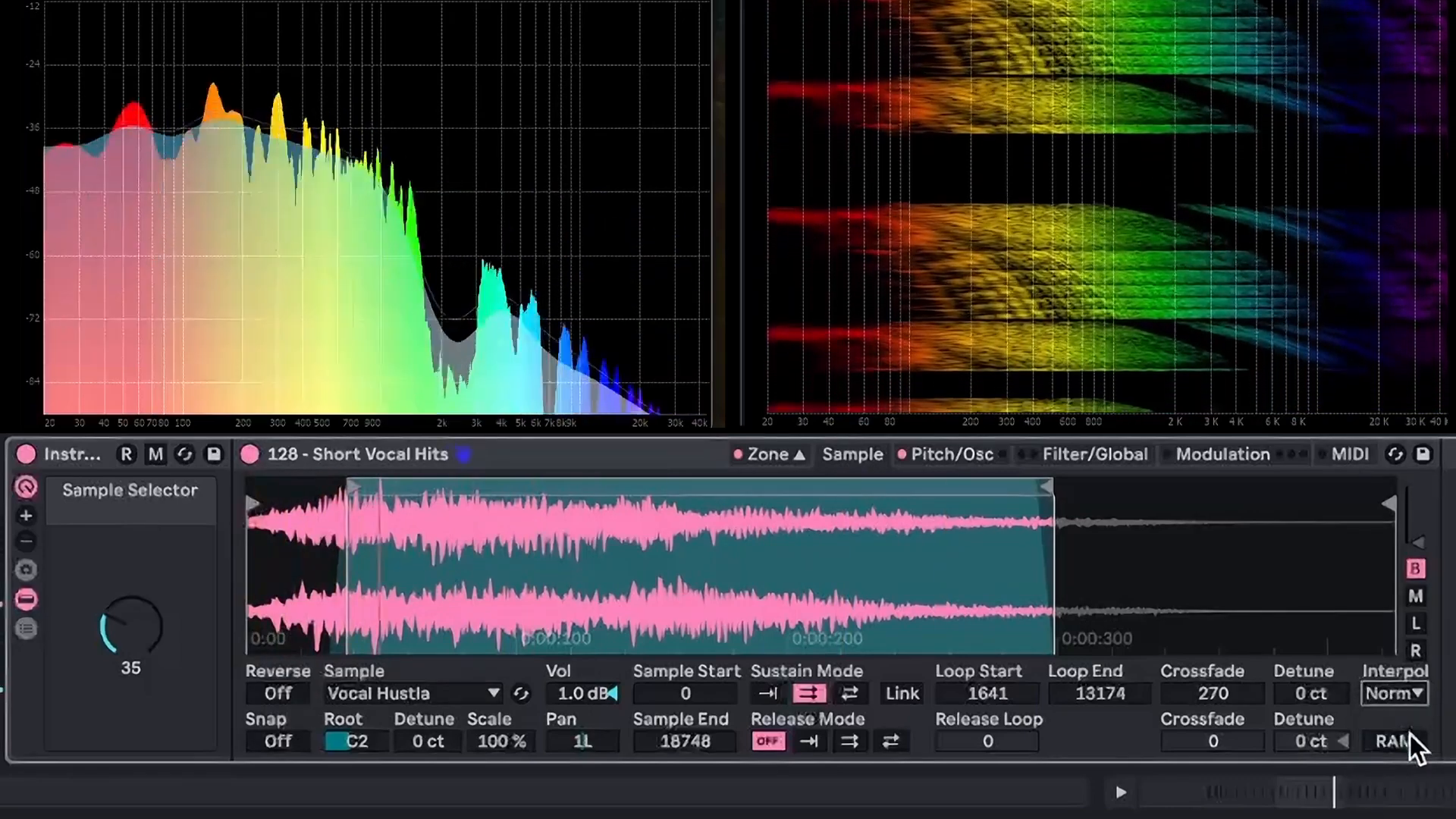
click(1410, 693)
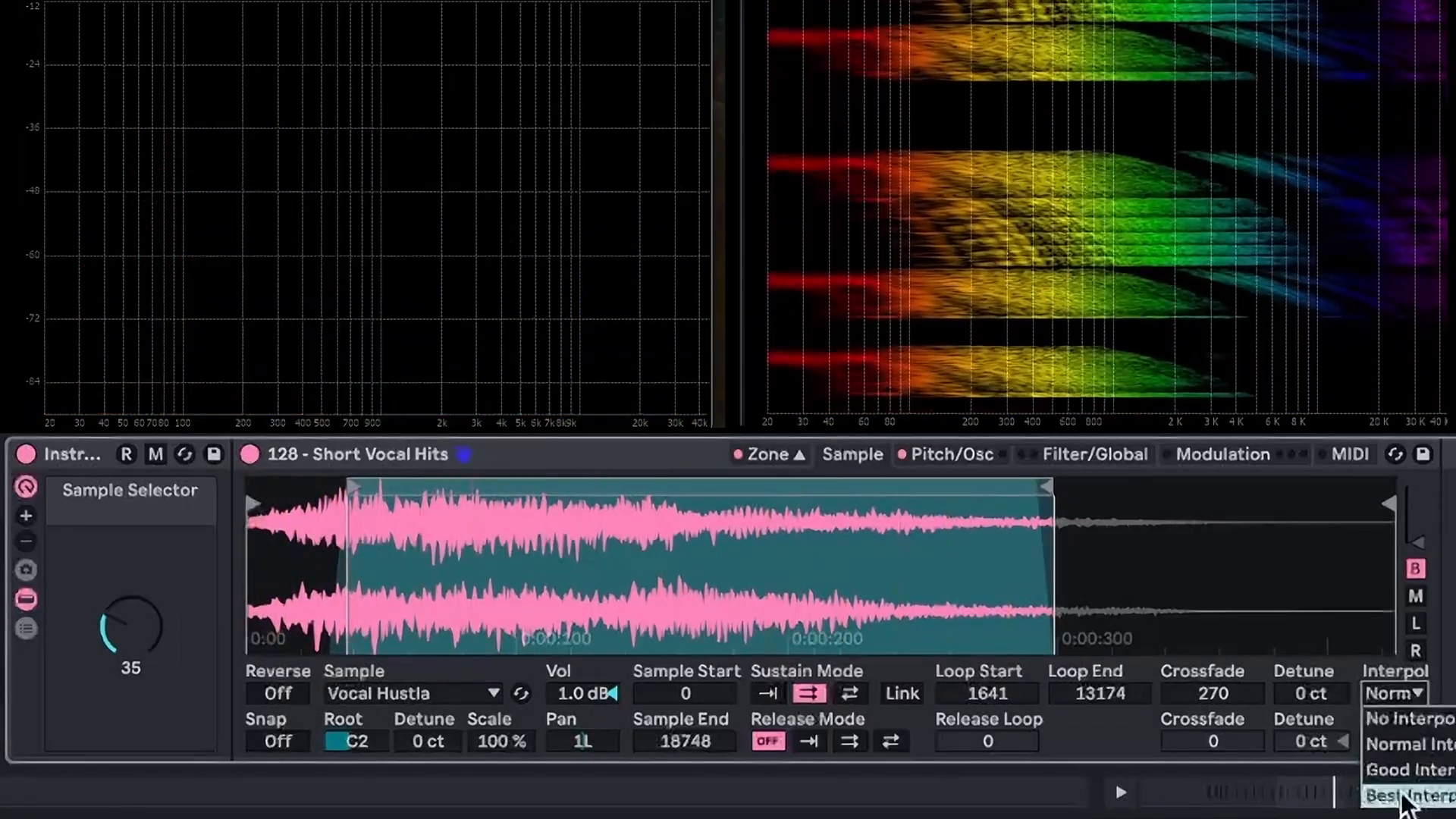
click(1406, 796)
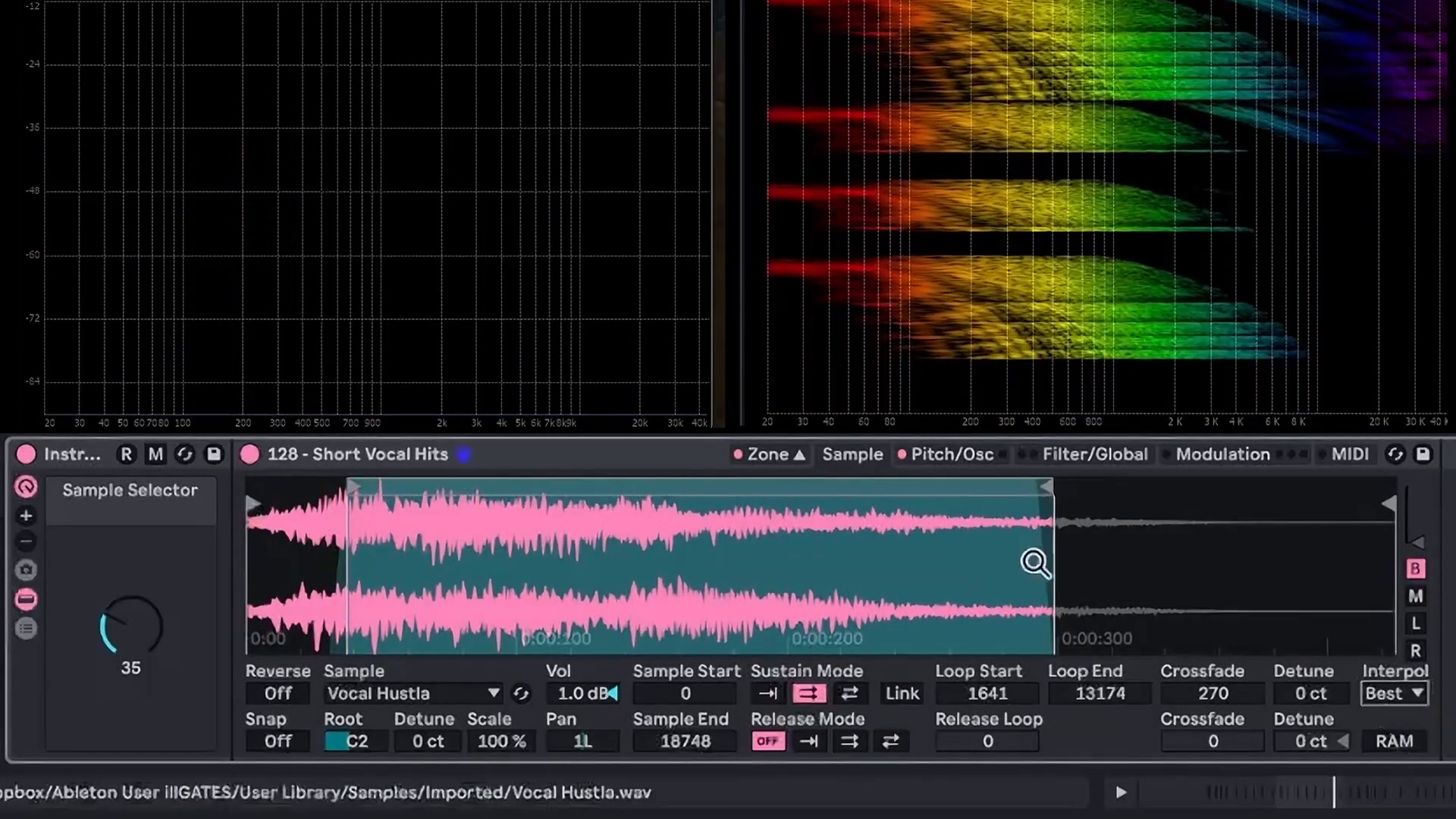
Set the pitch envelope amount to +48 st and its decay time to 749 ms
click(964, 453)
click(280, 738)
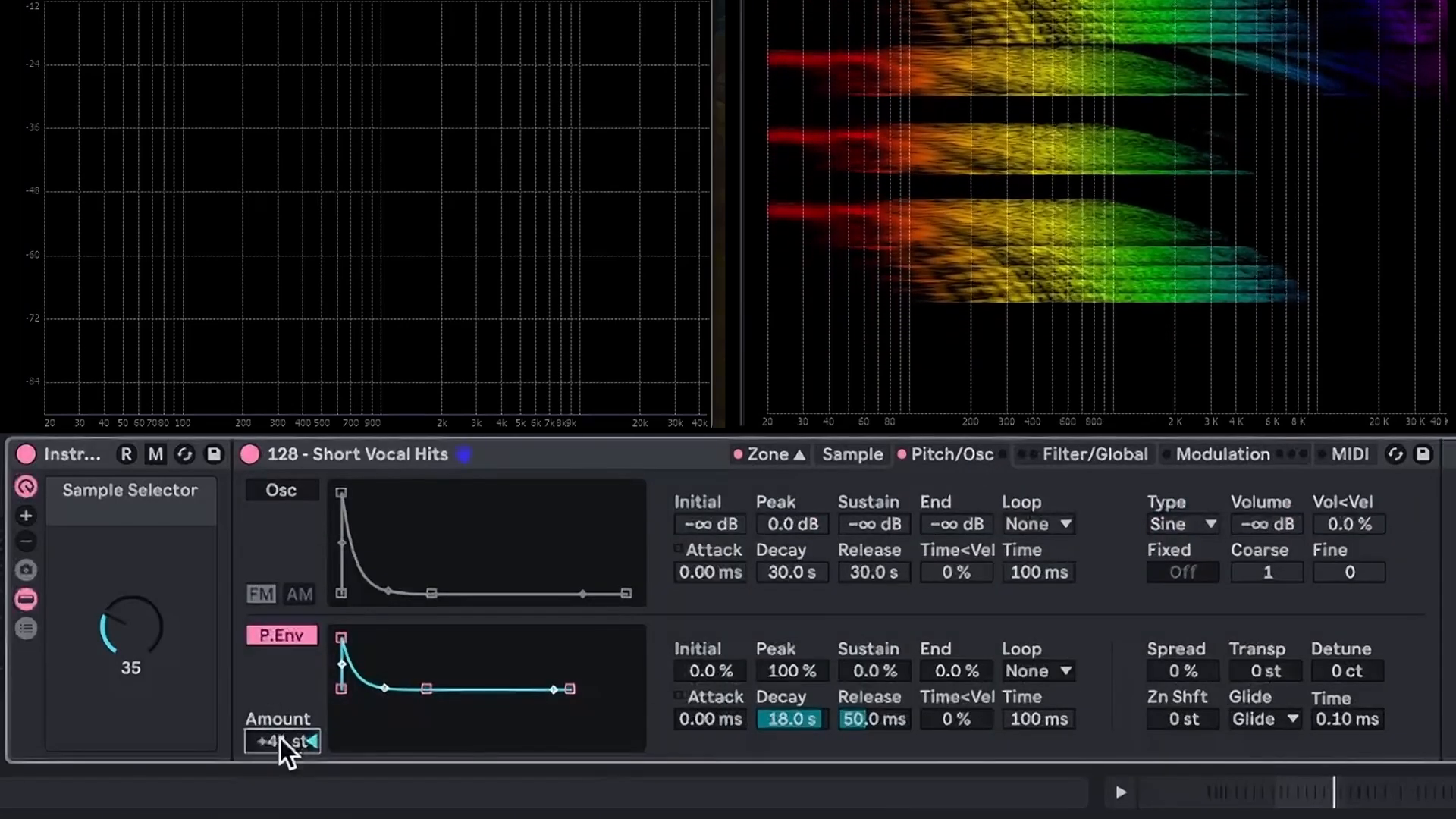
drag(790, 716, 790, 743)
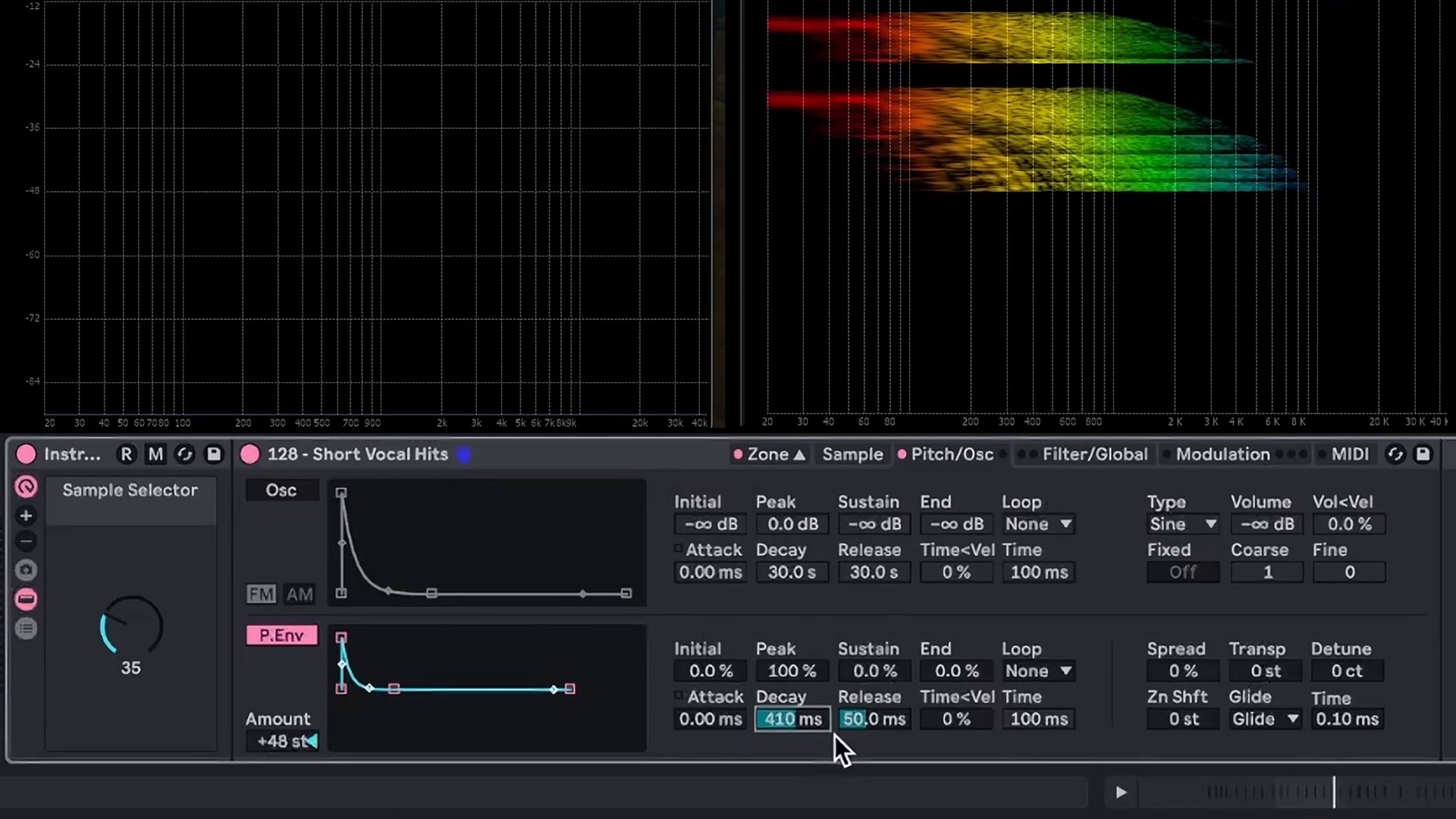
drag(781, 720, 781, 698)
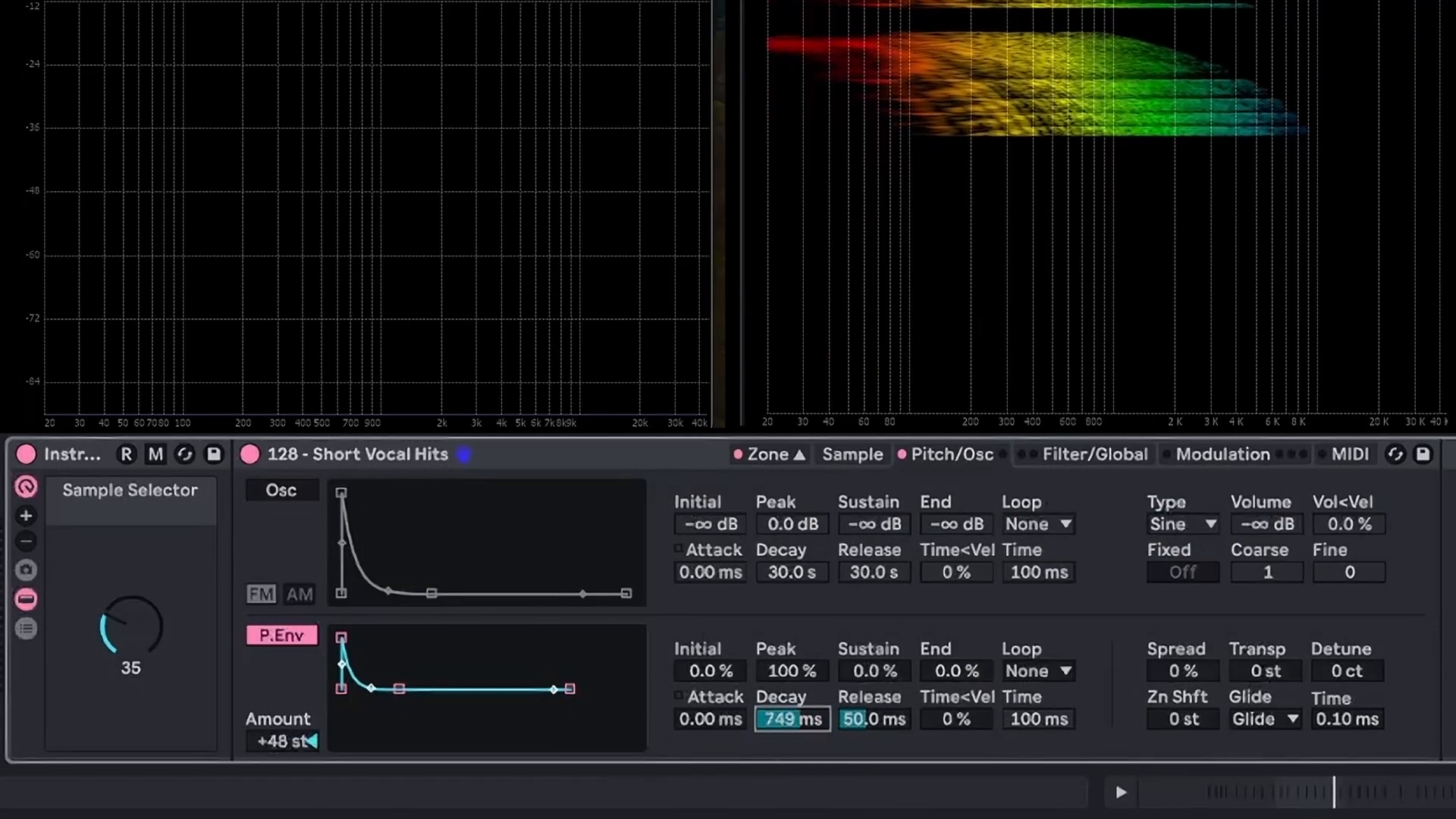
Straighten the pitch envelope's decay slope, audition a 3.83 s decay, and set the decay time to 410 ms
click(370, 683)
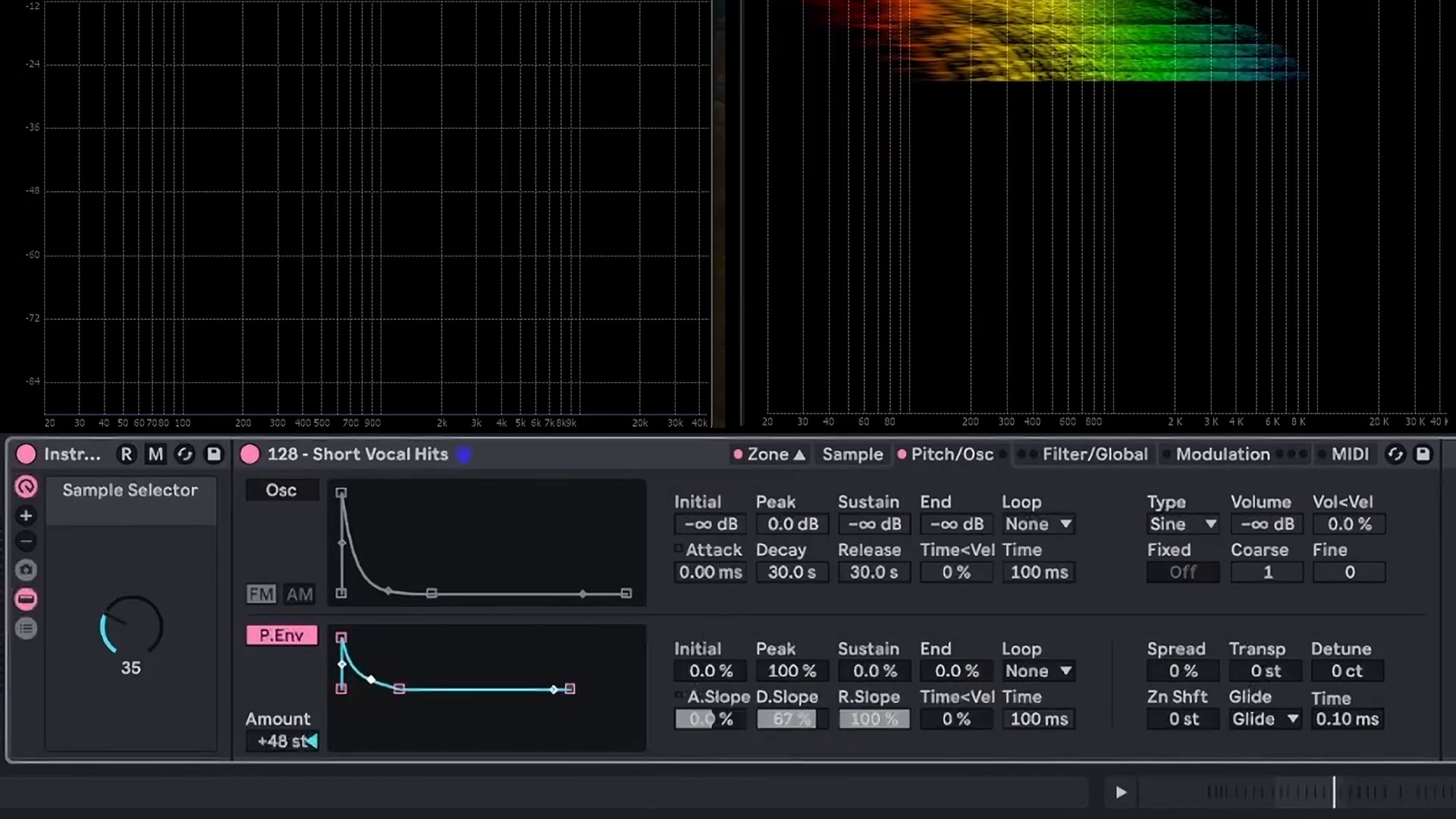
click(761, 697)
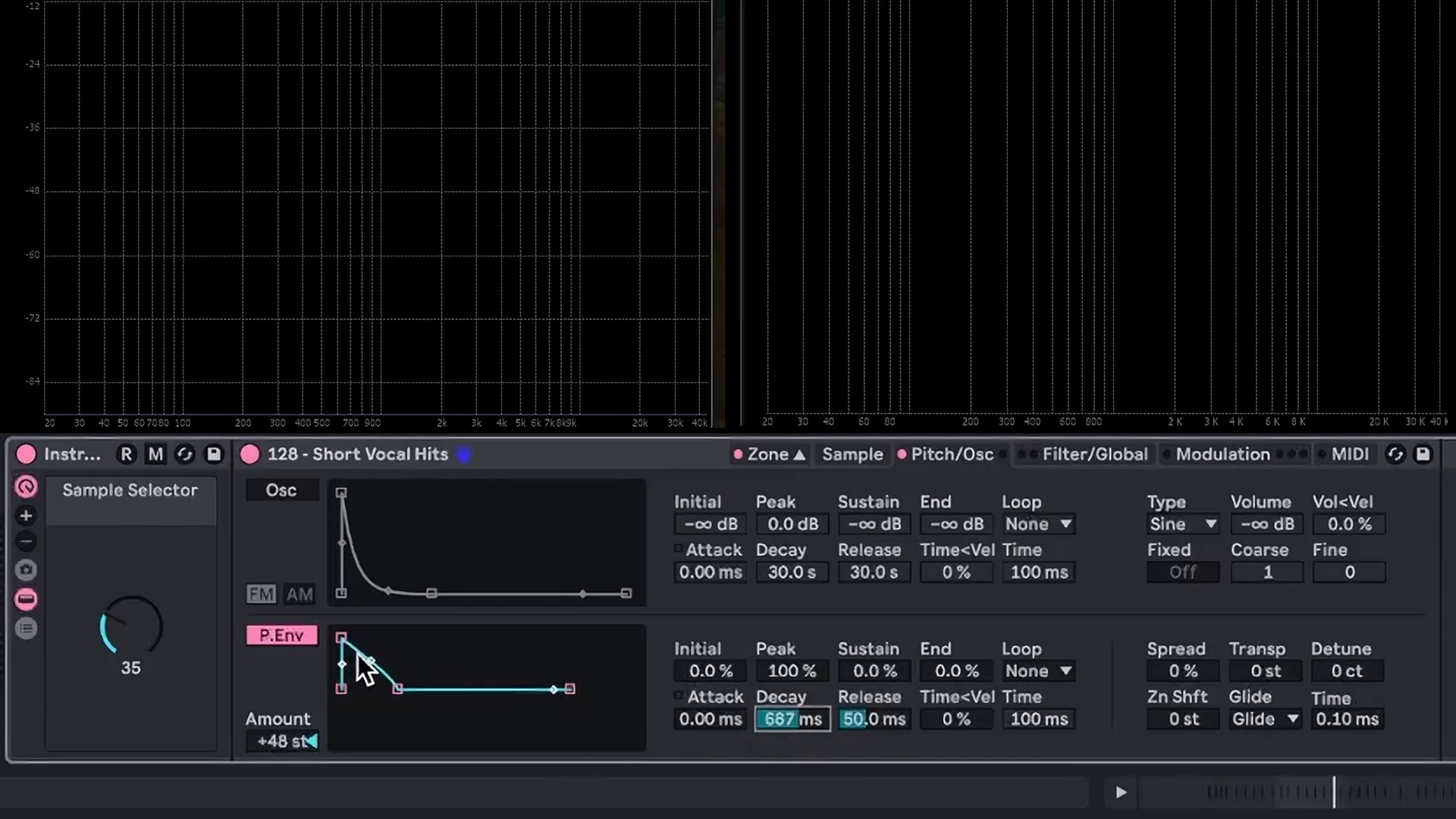
click(371, 664)
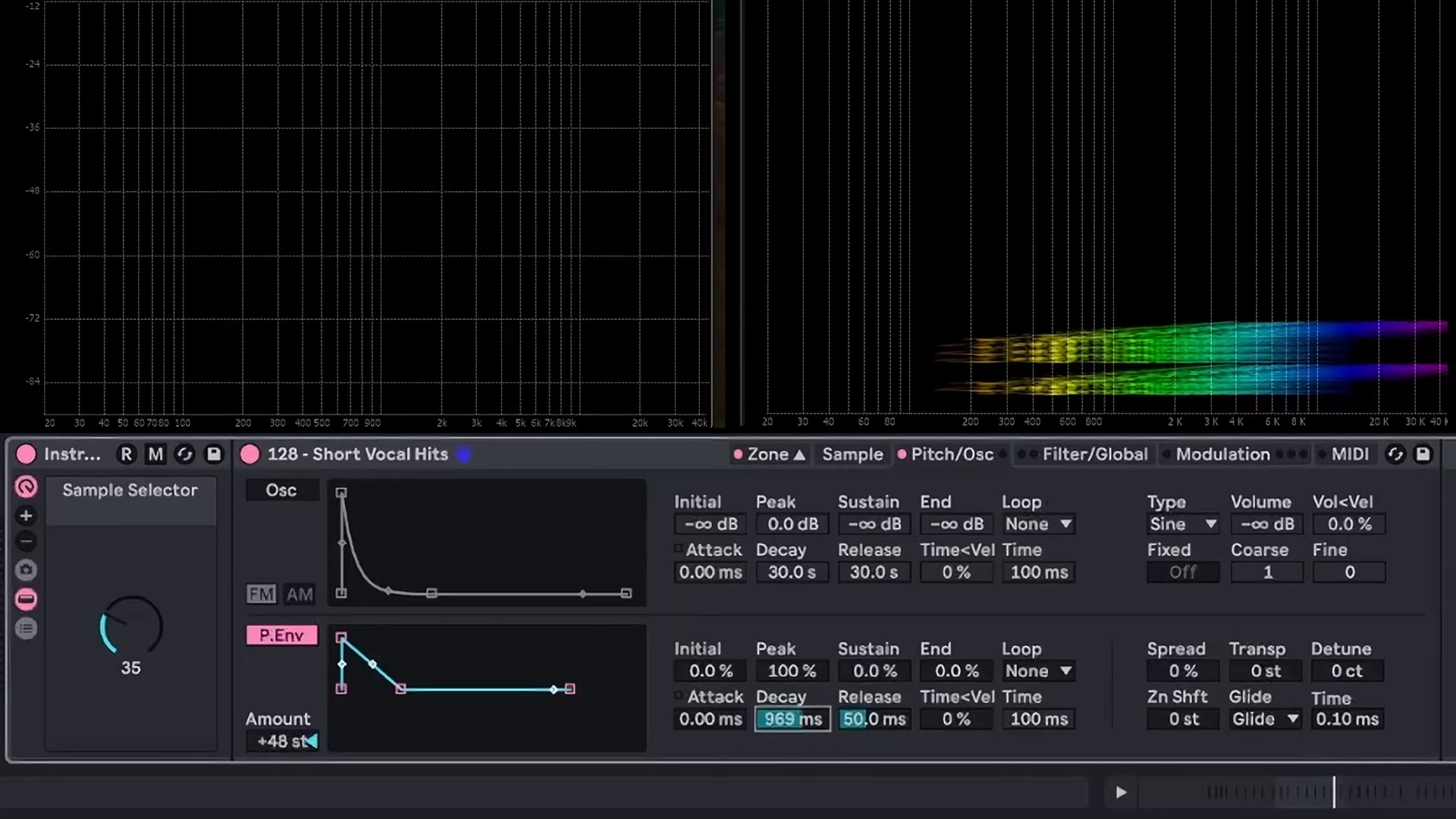
drag(816, 717, 816, 696)
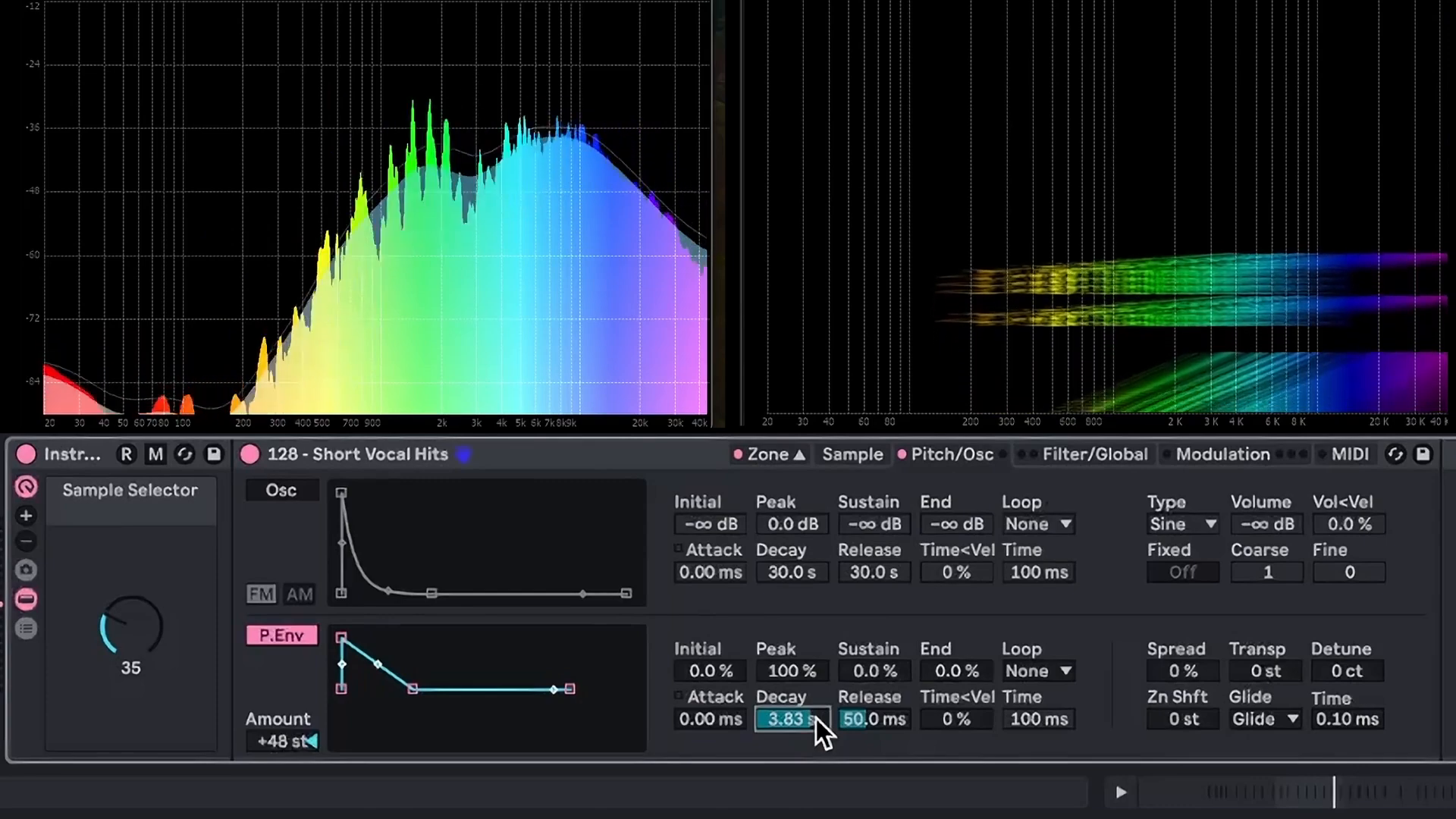
drag(796, 722, 798, 754)
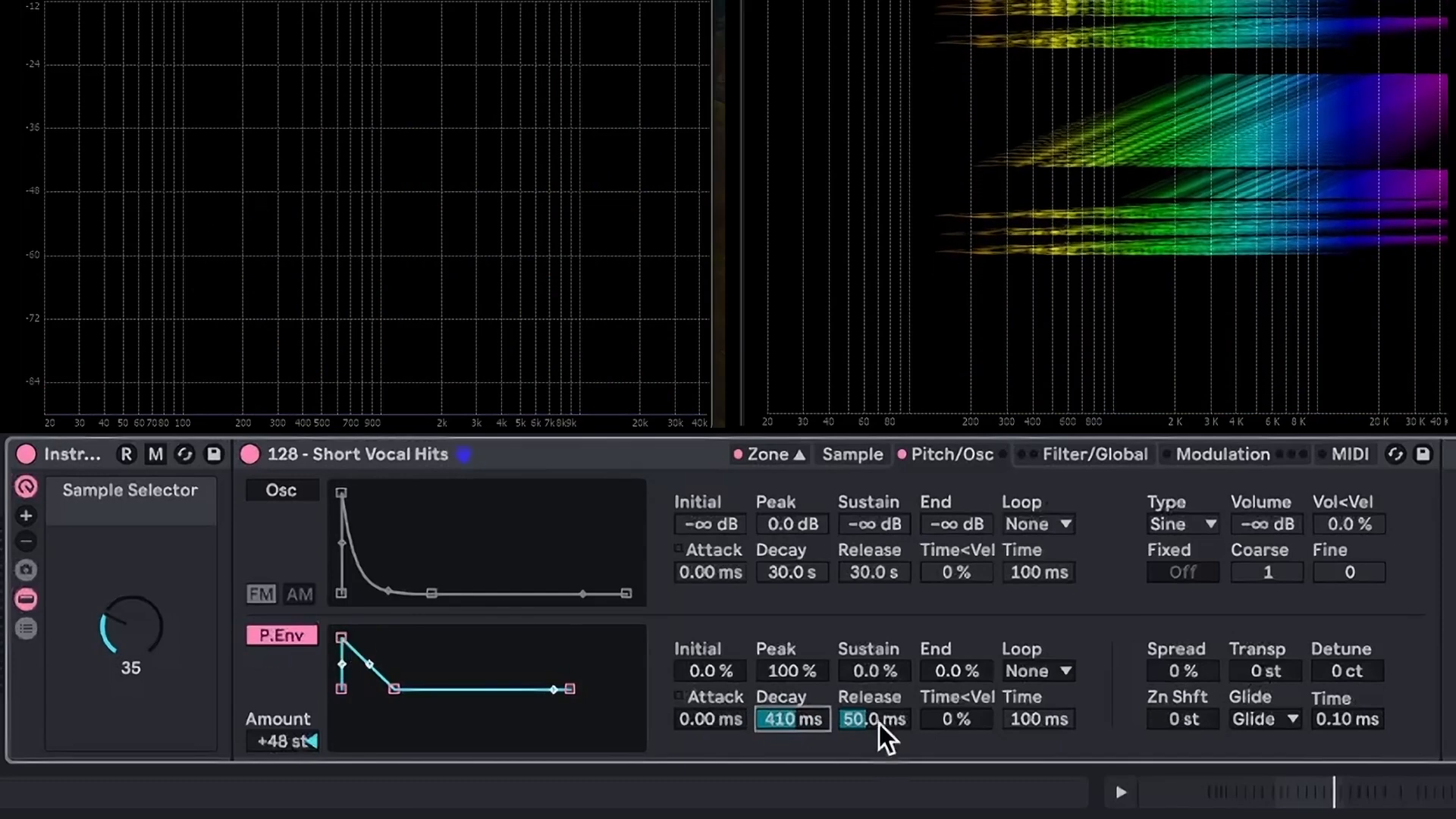
Set the pitch envelope's initial level to 100 %, peak to -100 % and sustain to 100 %, with a 534 ms attack and 1.15 s decay
drag(688, 667, 688, 577)
drag(806, 673, 852, 815)
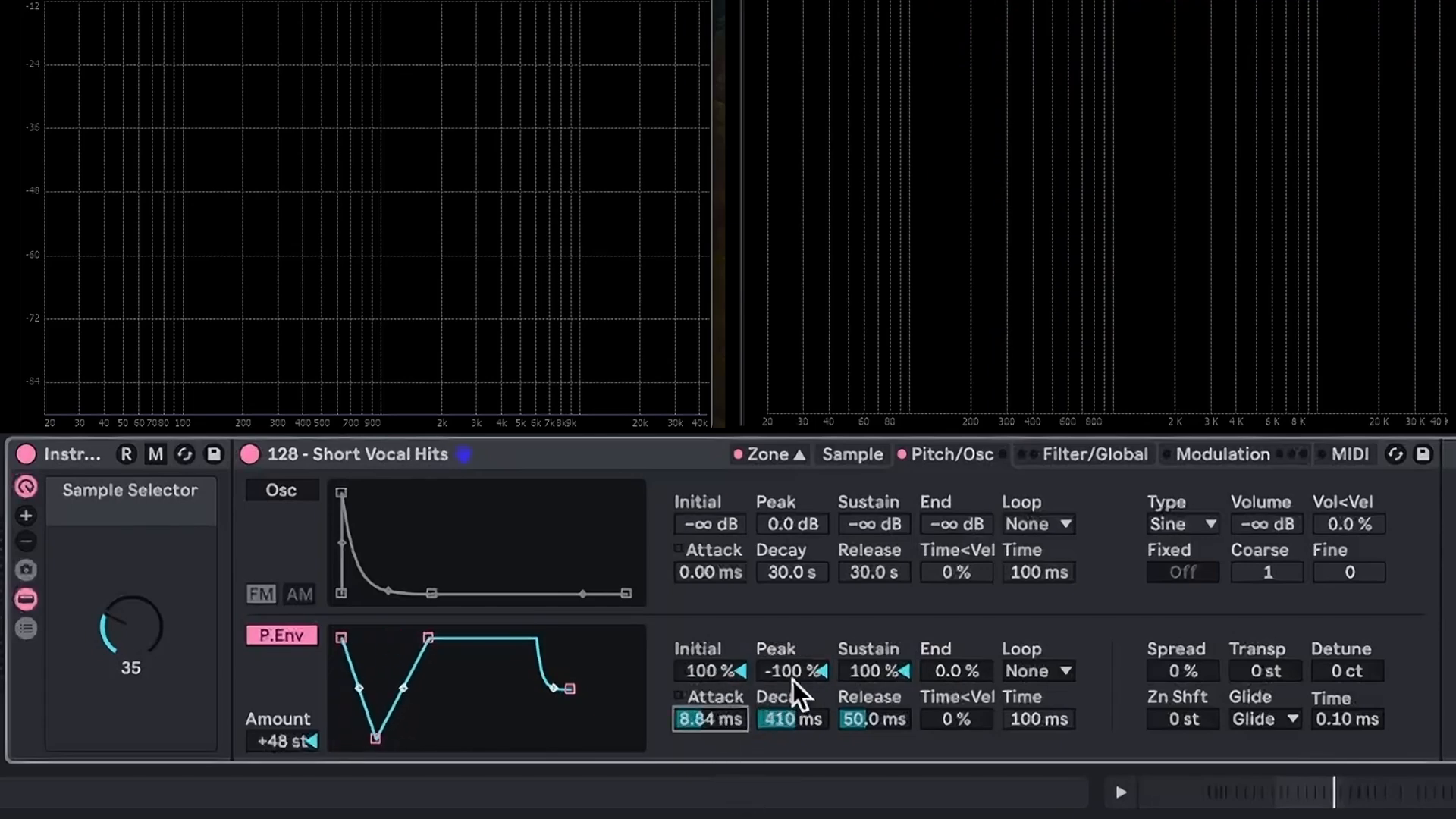
drag(790, 716, 780, 656)
drag(709, 717, 720, 666)
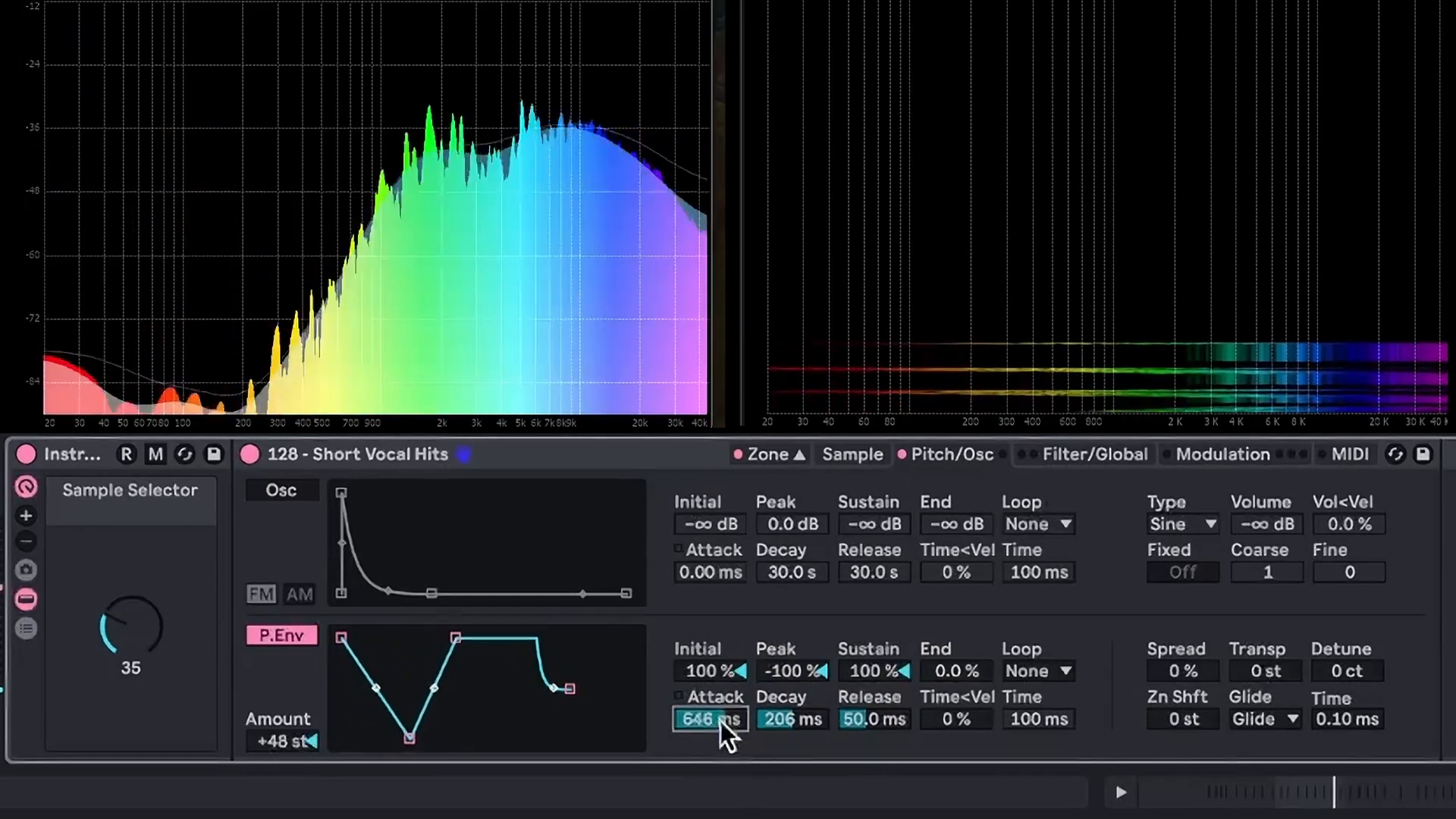
drag(720, 722, 720, 697)
drag(812, 721, 811, 683)
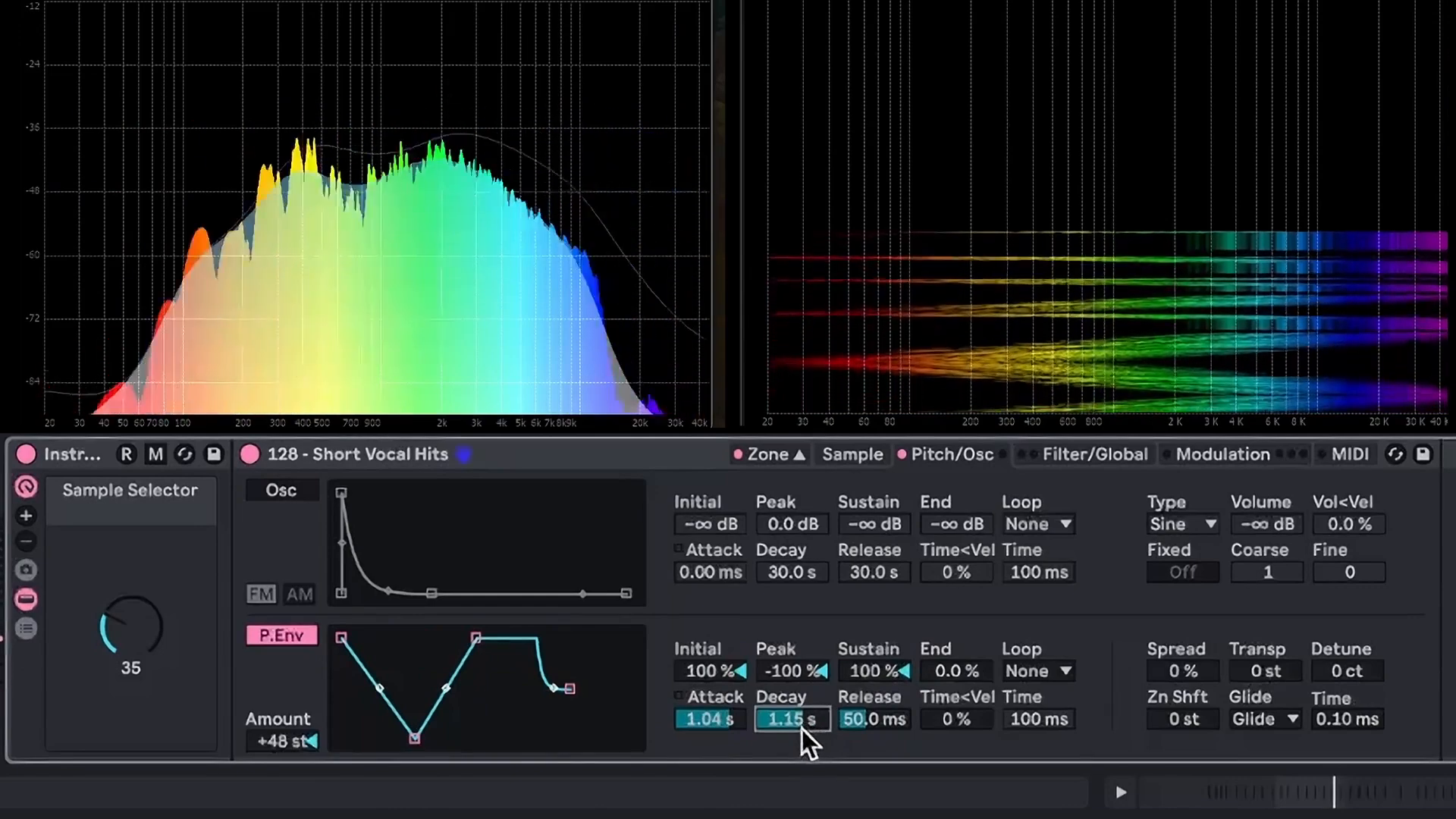
drag(716, 722, 716, 747)
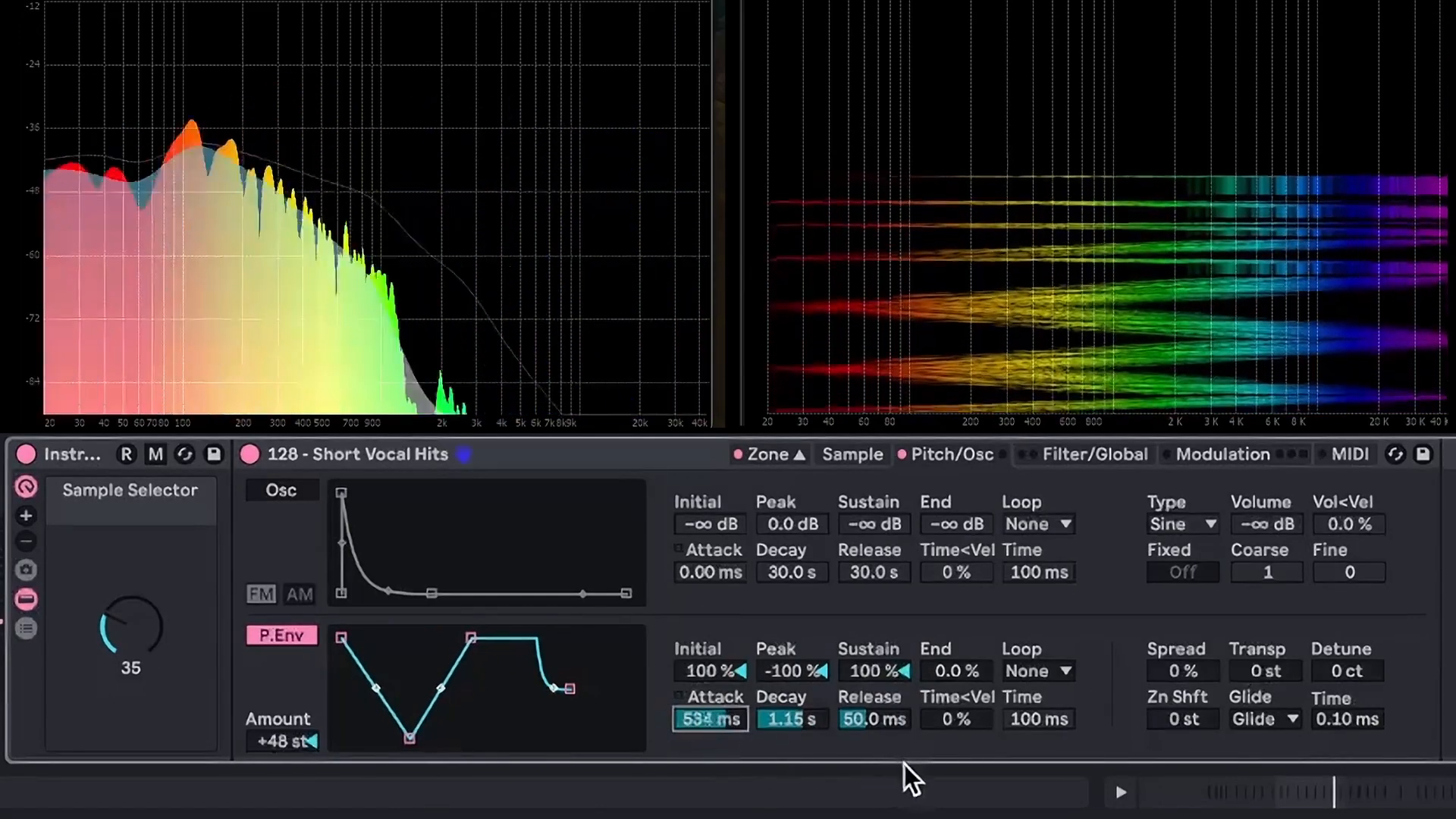
Set the pitch envelope's release to 579 ms and end level to -100 %, and lengthen the volume envelope's release
drag(870, 726, 968, 662)
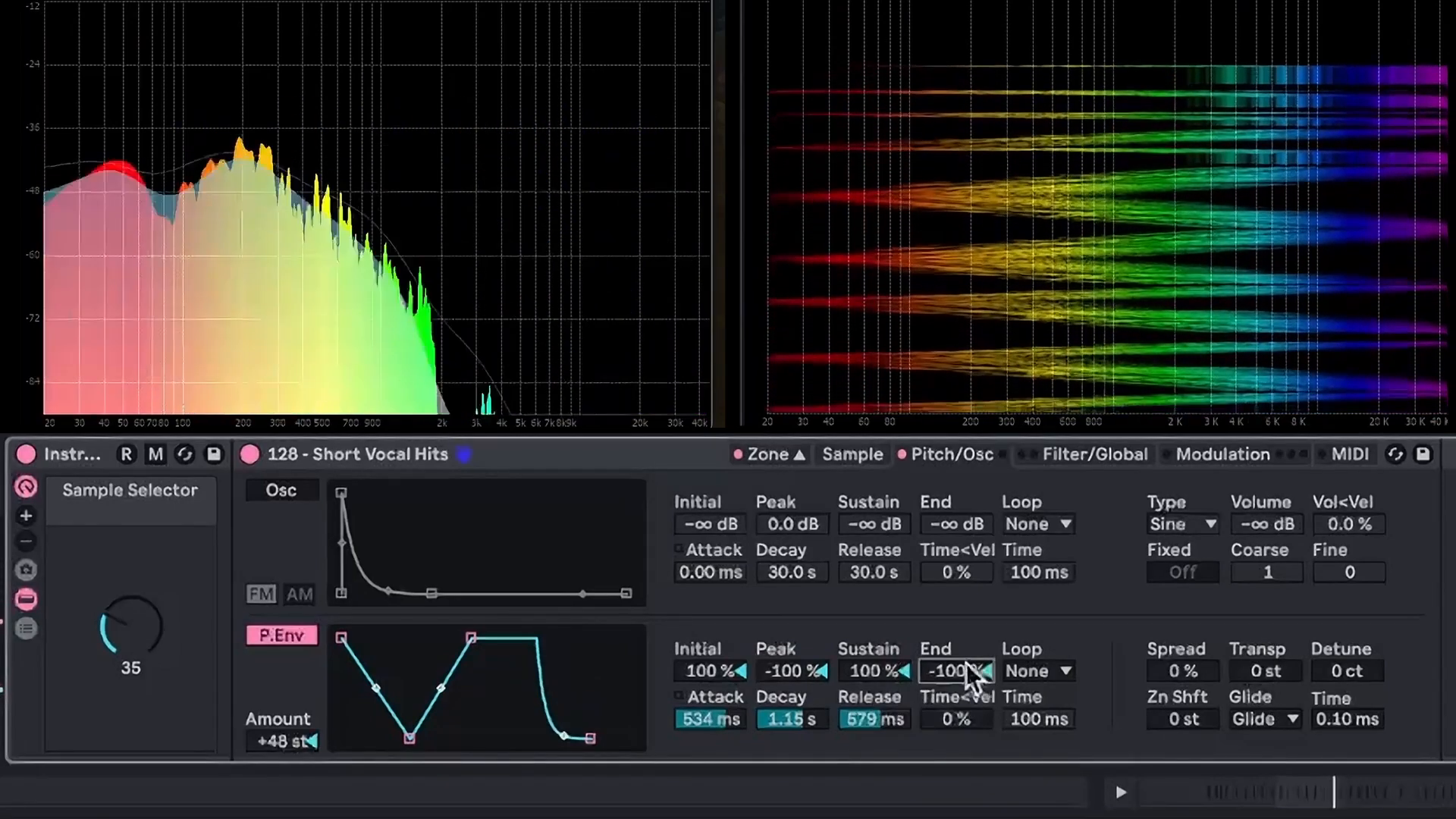
click(849, 454)
click(1094, 454)
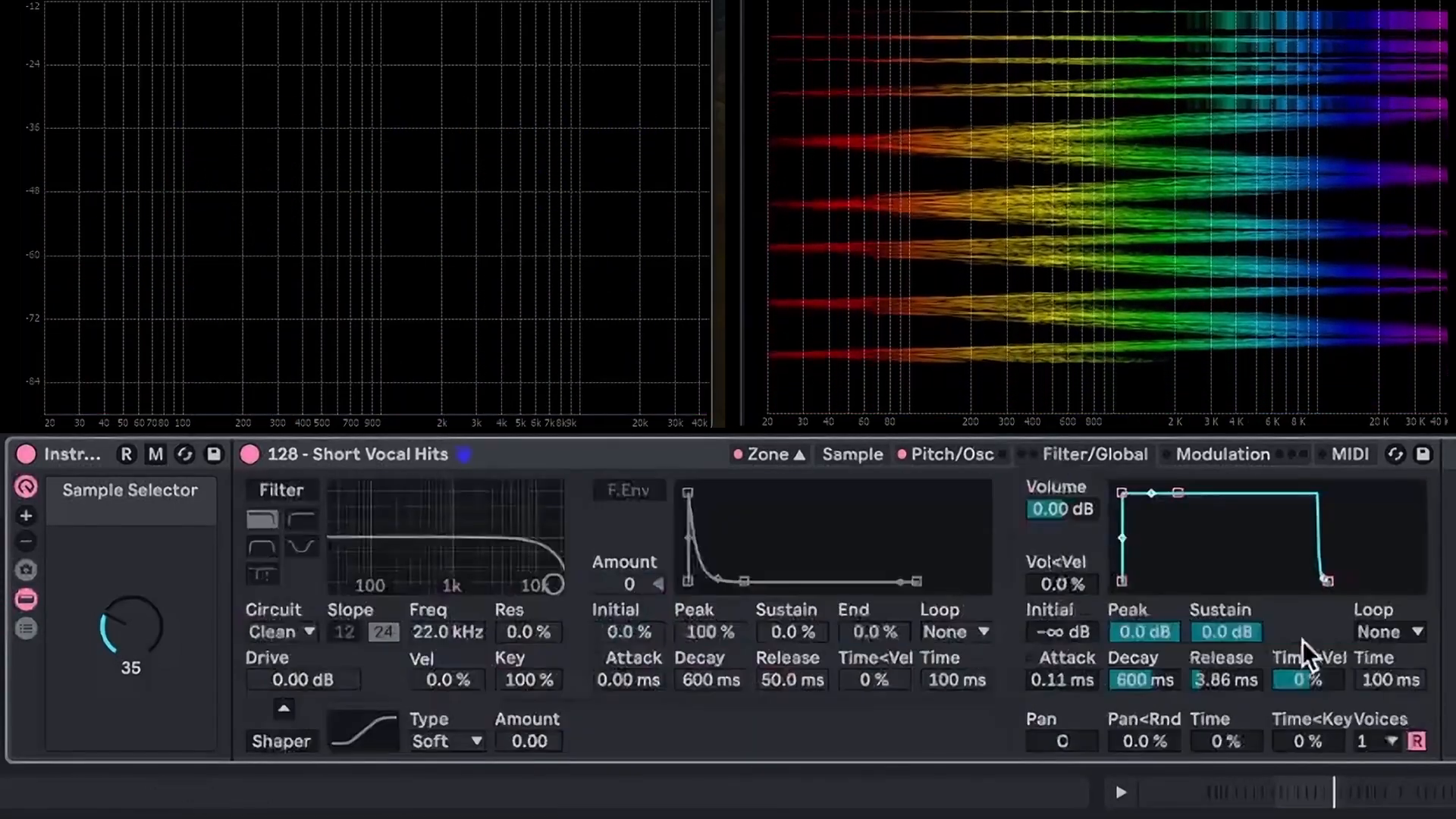
mouse_move(1221, 681)
mouse_down()
mouse_move(1220, 660)
mouse_move(1226, 691)
mouse_up()
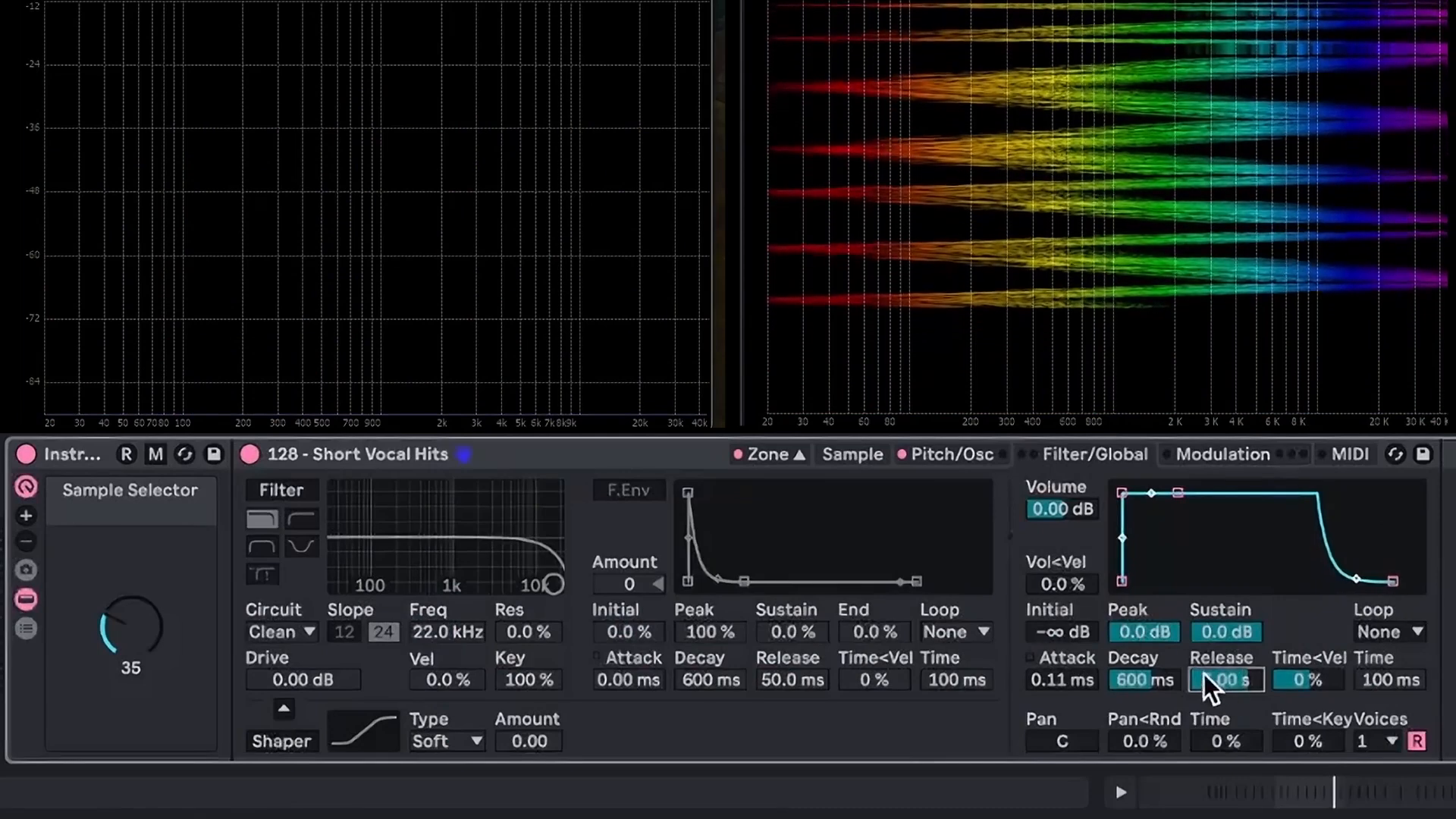
Bend the pitch envelope's release slope to -15 %, and lengthen its attack to 3.27 s and its release to 4.96 s
click(947, 454)
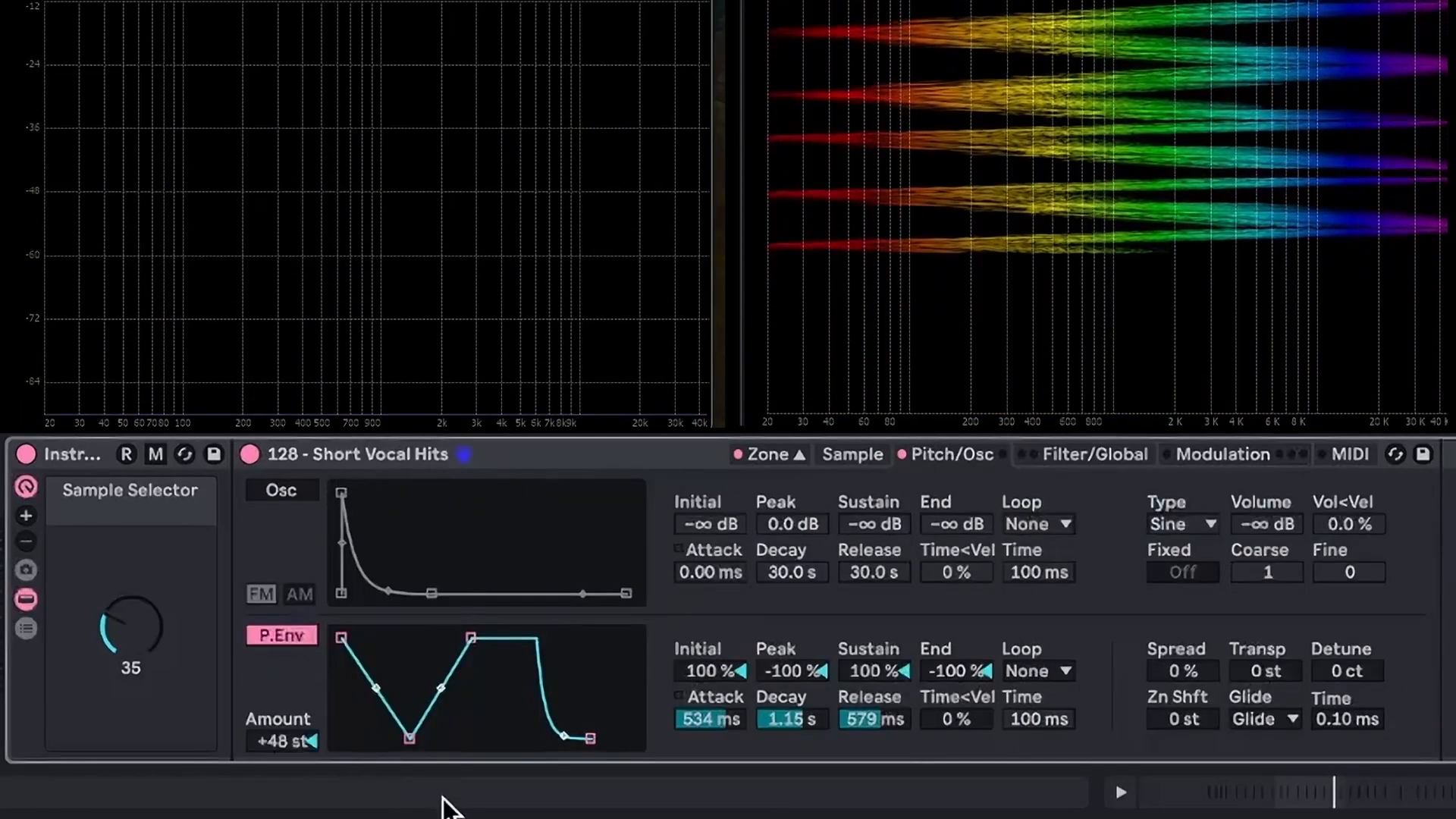
drag(566, 732, 566, 707)
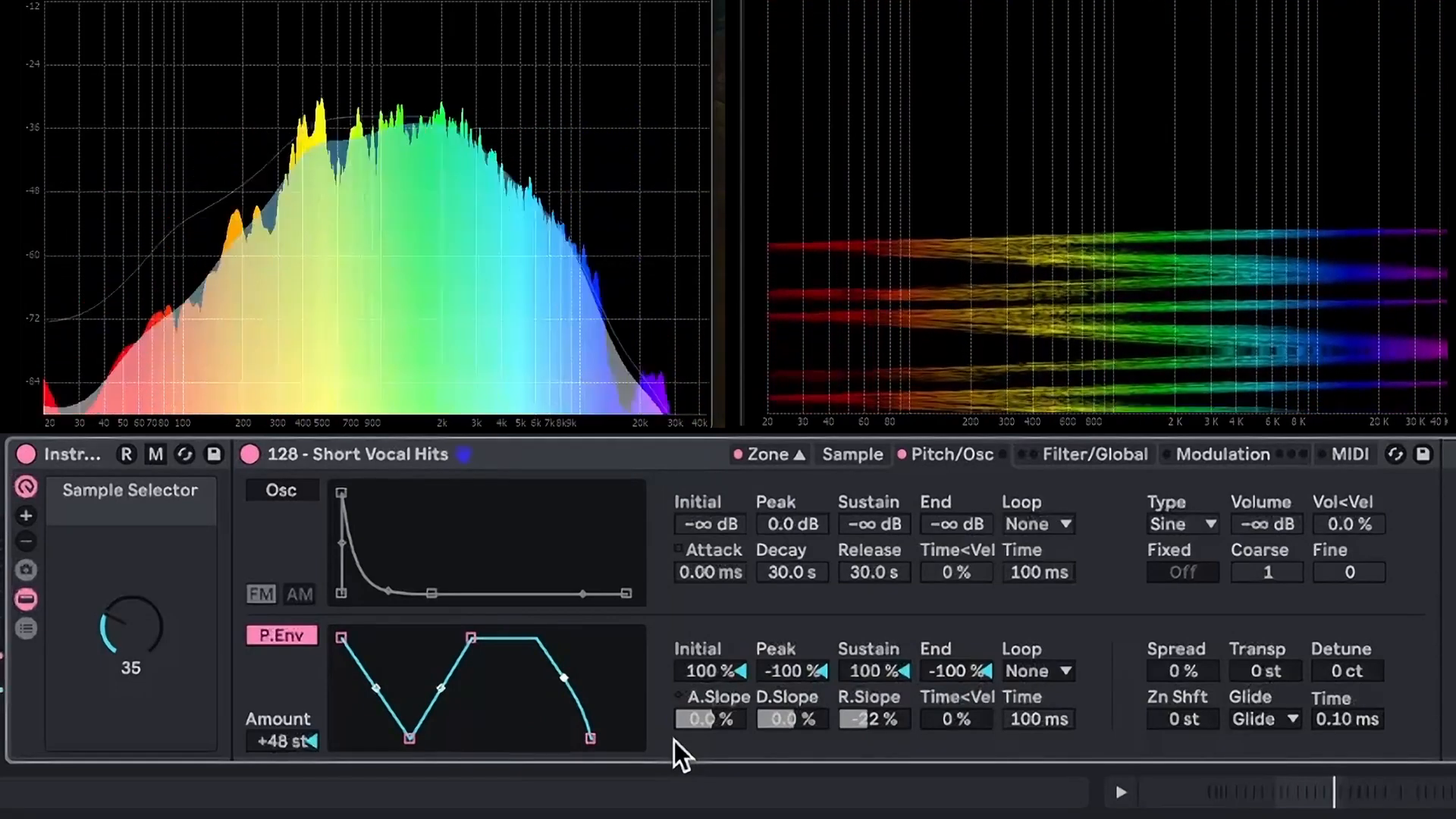
click(708, 701)
drag(720, 717, 721, 717)
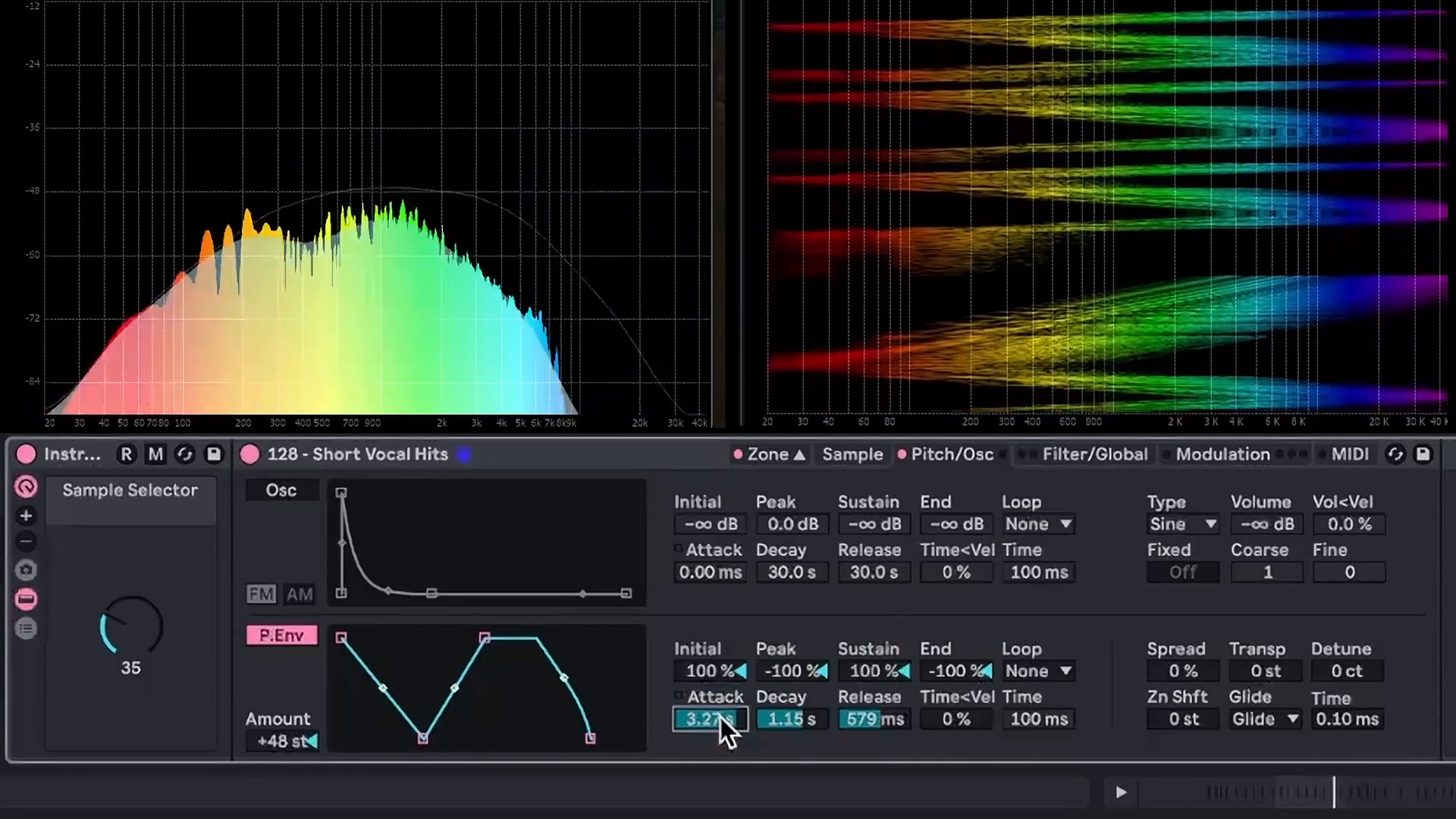
drag(862, 724, 862, 686)
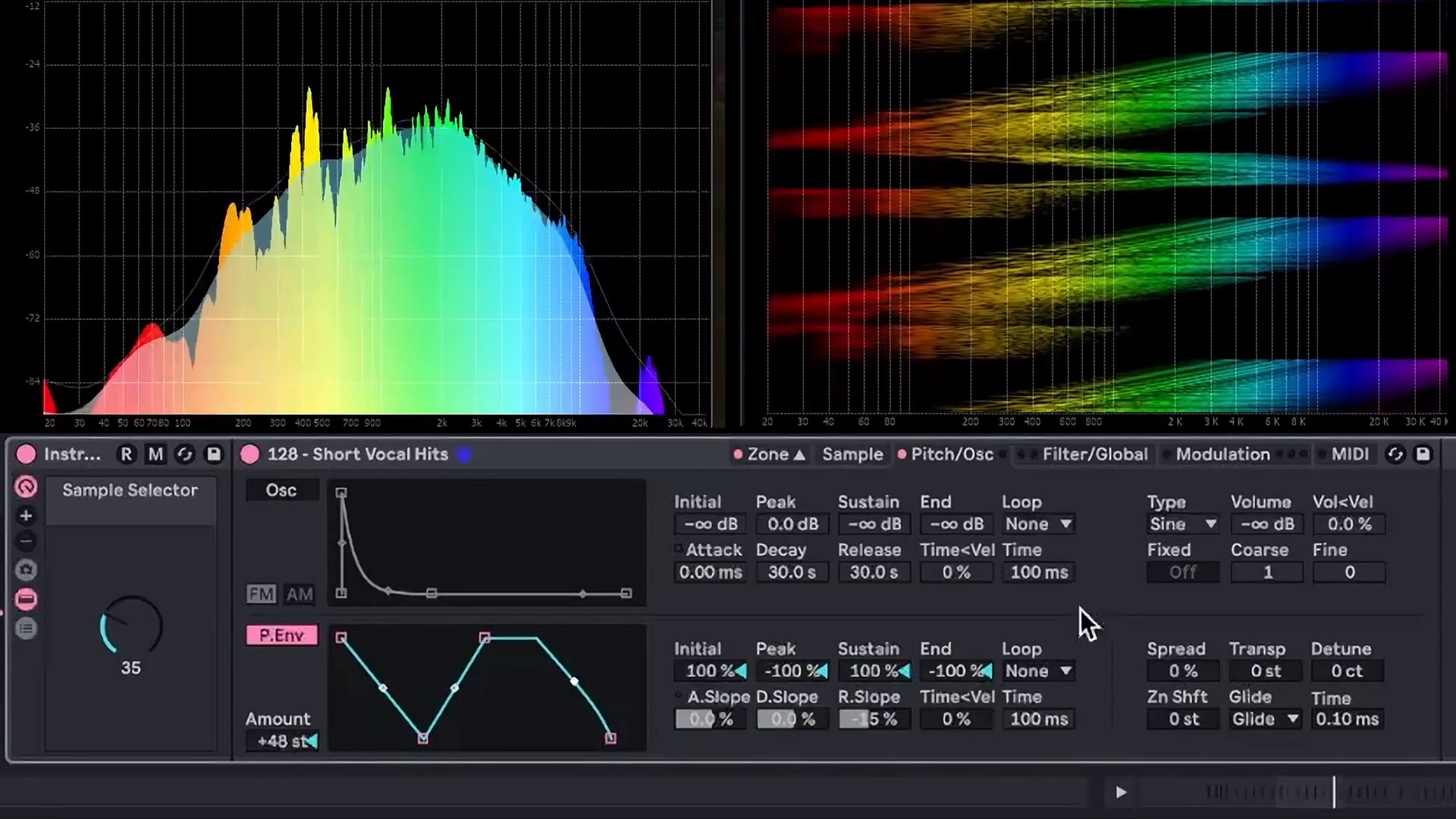
Shorten the pitch envelope's attack to 1.26 s and its release to 1.77 s
click(735, 693)
drag(712, 717, 711, 726)
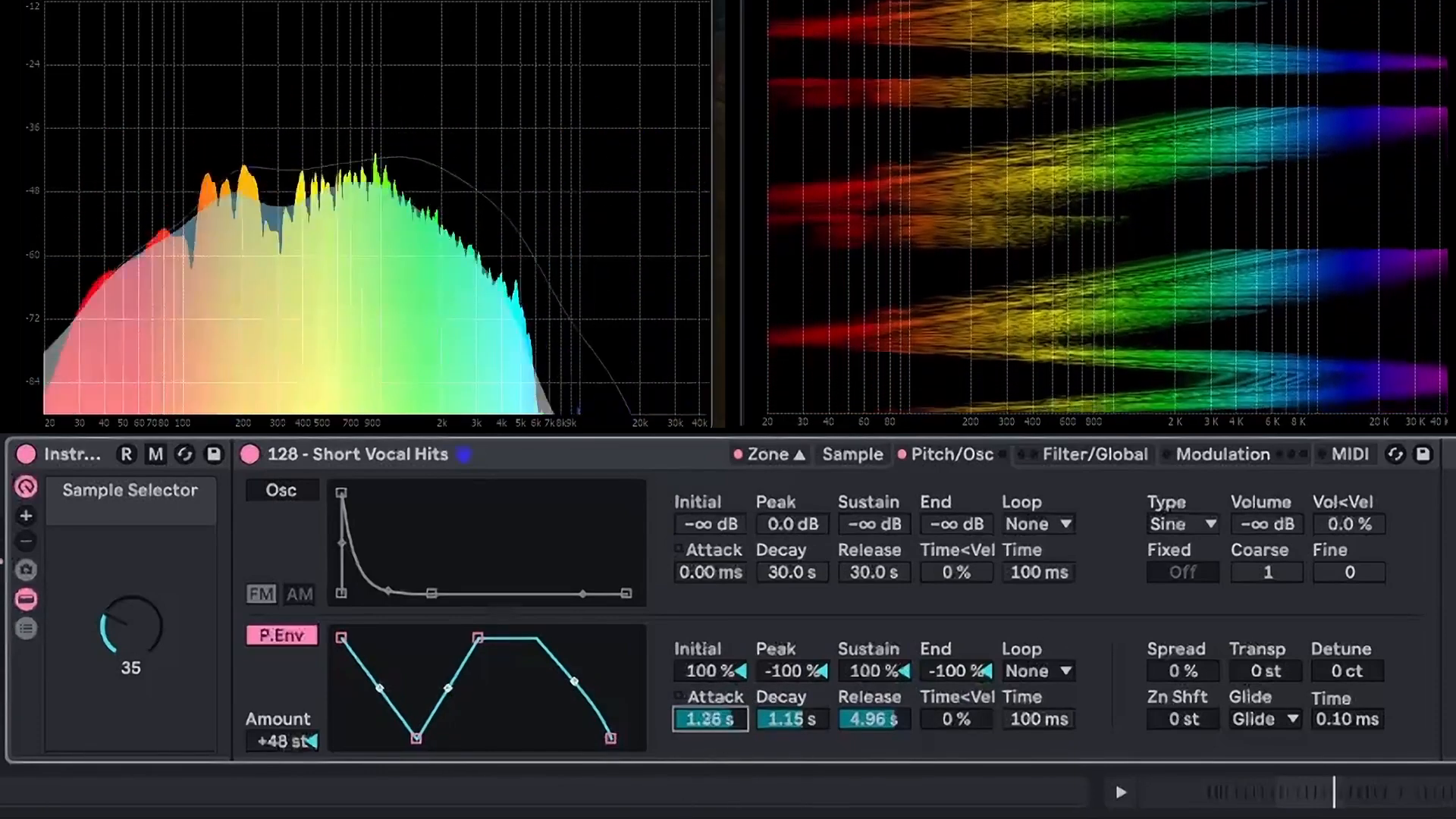
drag(880, 711, 879, 718)
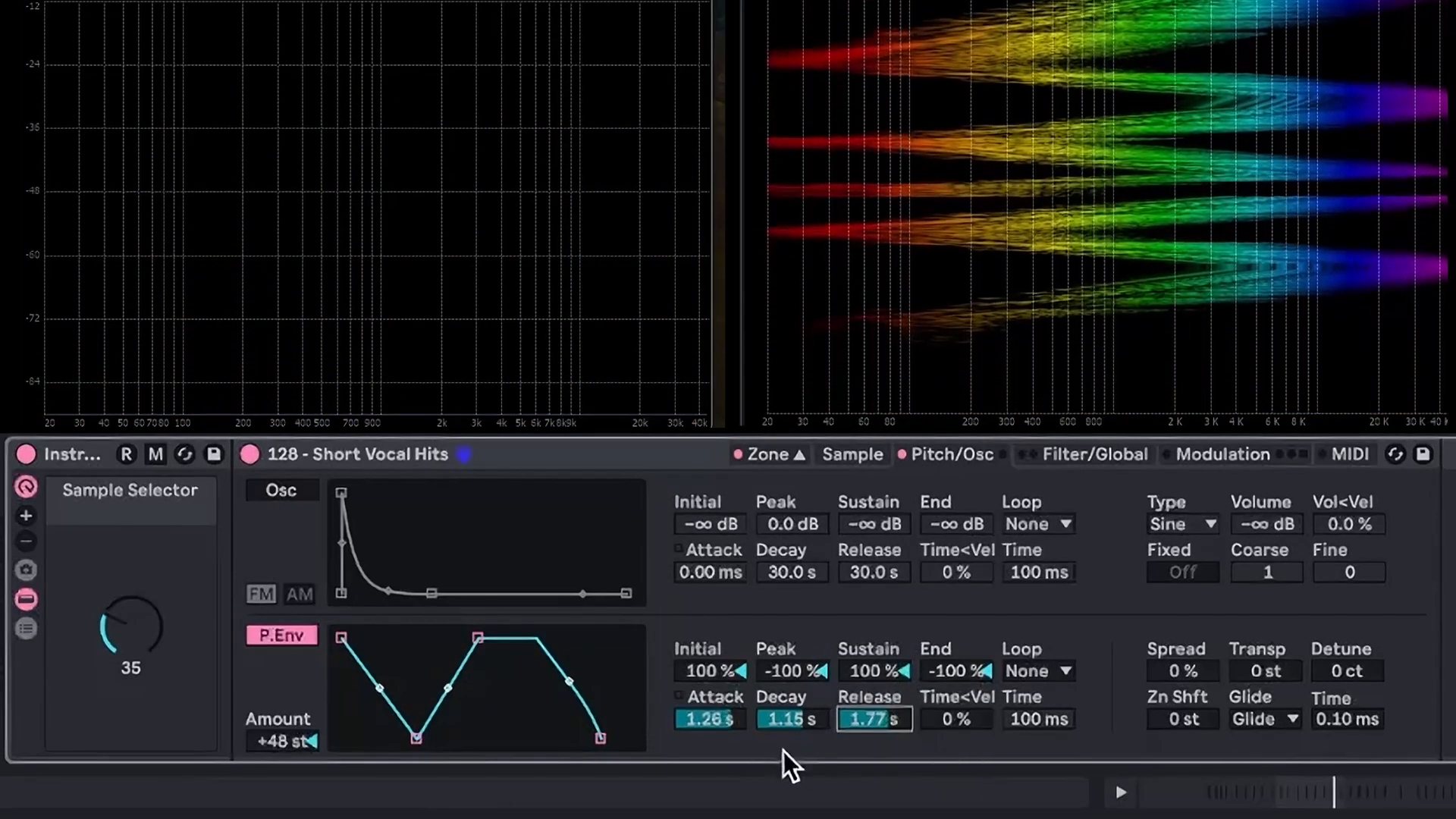
Try the pitch envelope's velocity-to-time scaling at 100 %, return it to 0 %, and compare playback with the envelope off and on
click(965, 721)
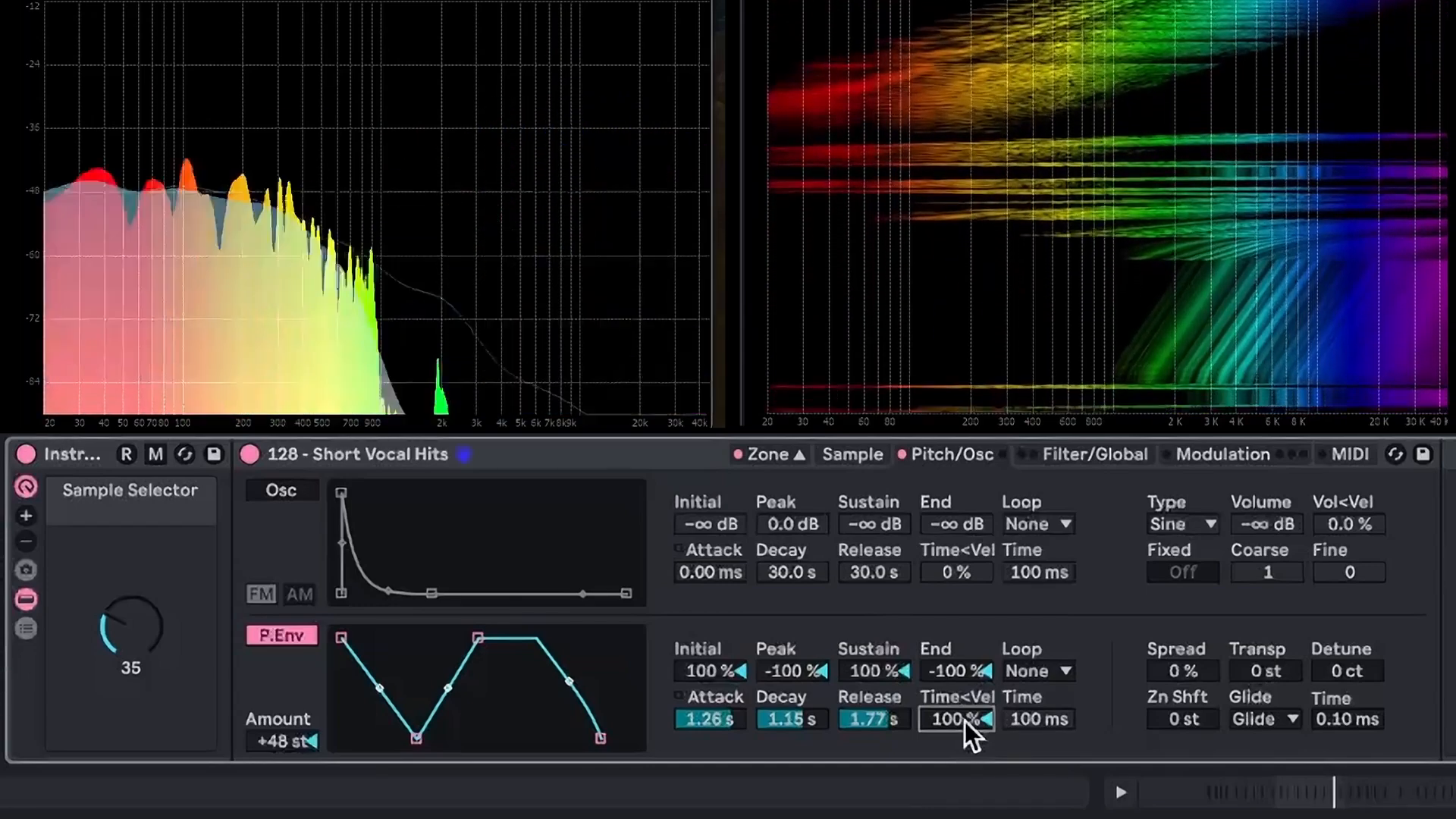
drag(965, 721, 973, 748)
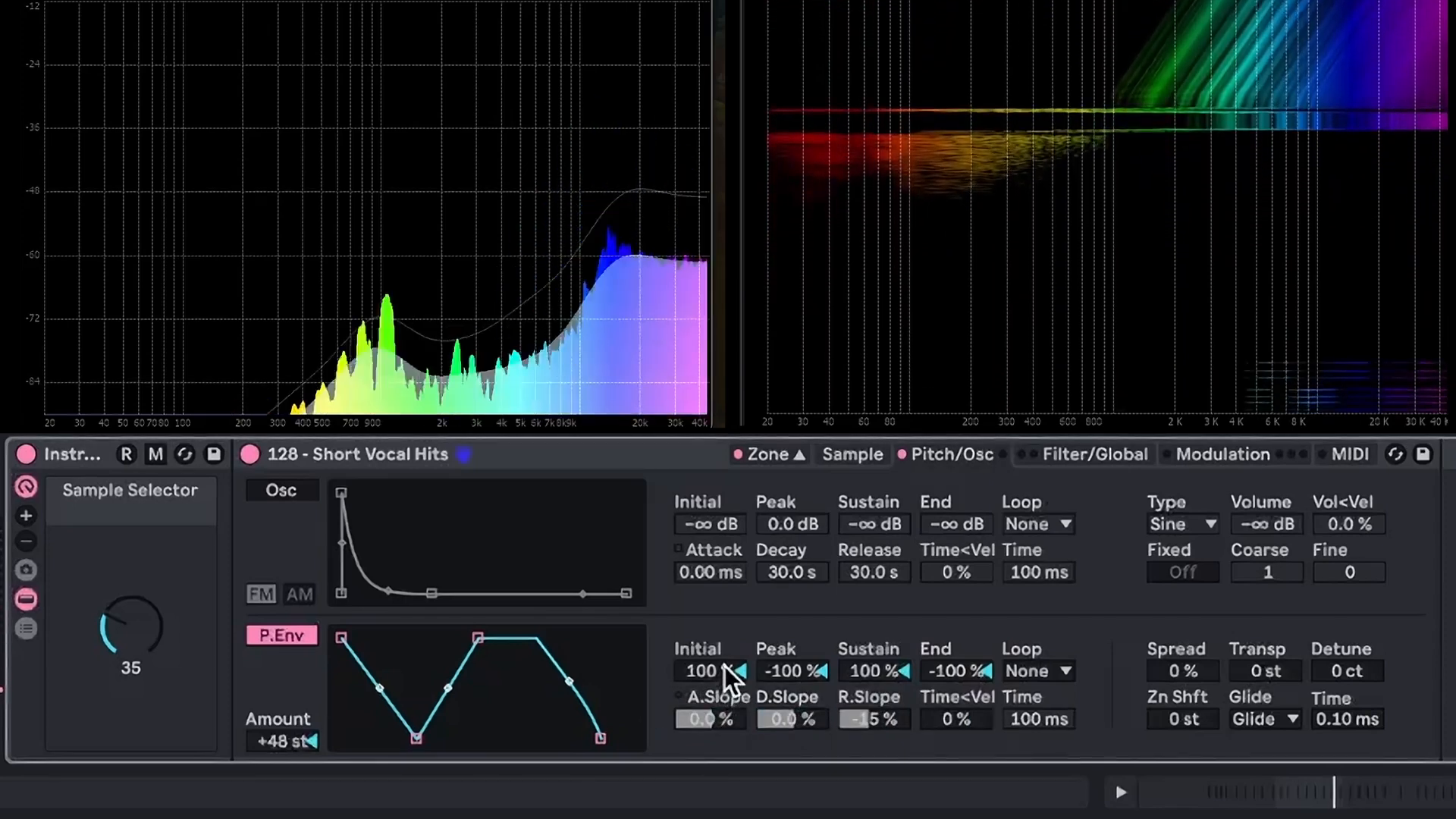
click(287, 634)
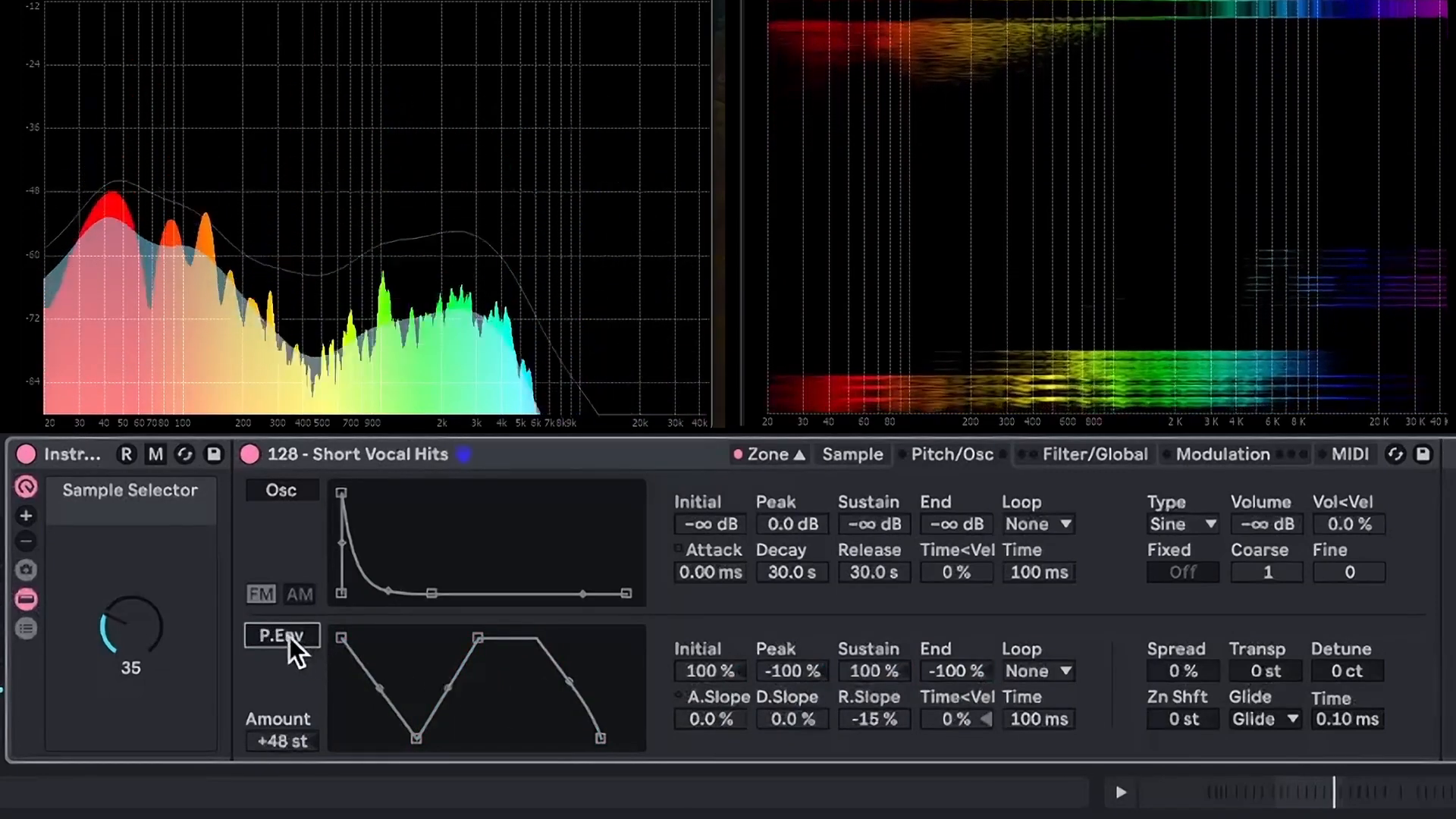
click(288, 636)
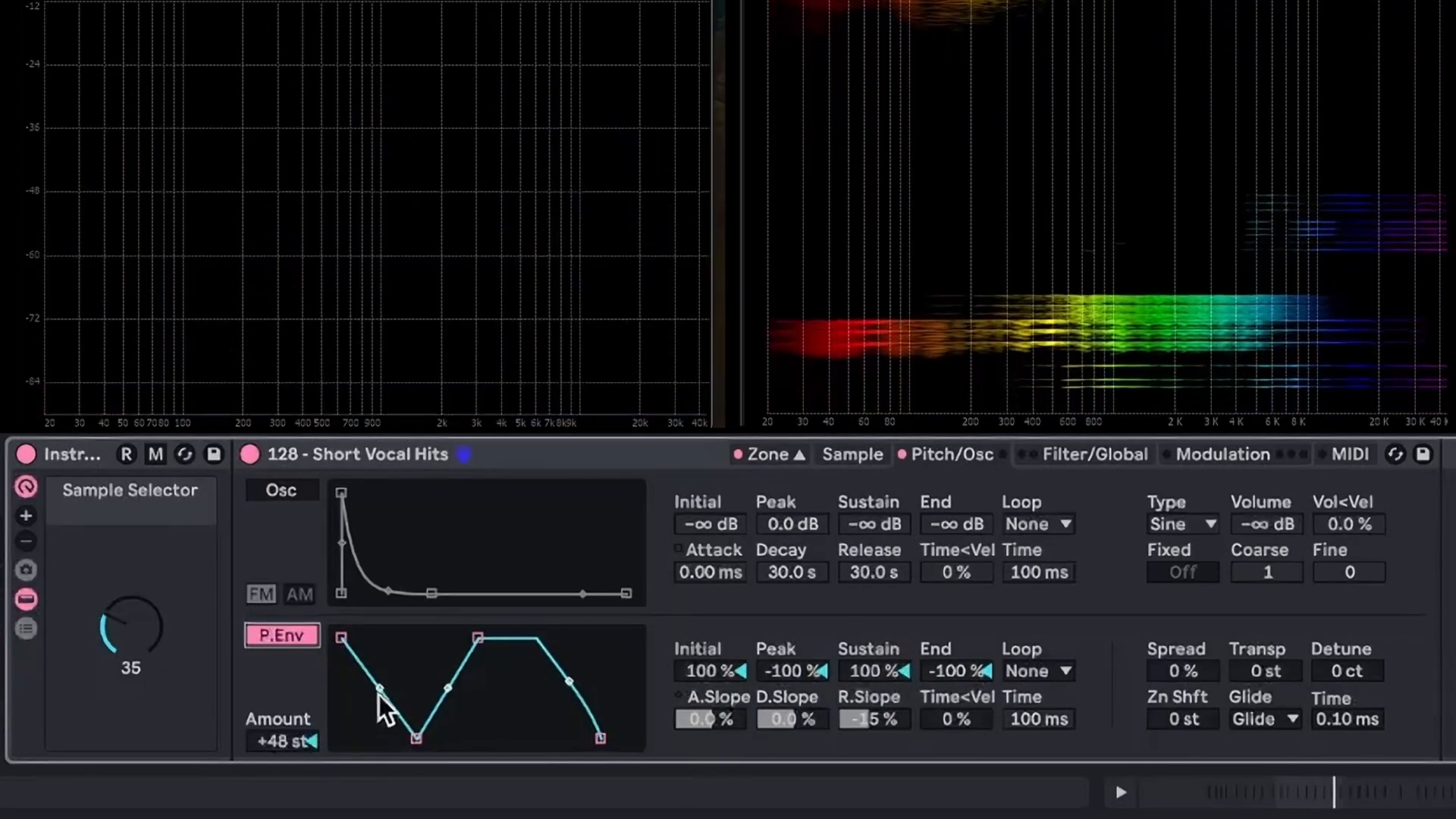
Set the pitch envelope amount to +12 st
click(272, 743)
text(12)
key(Return)
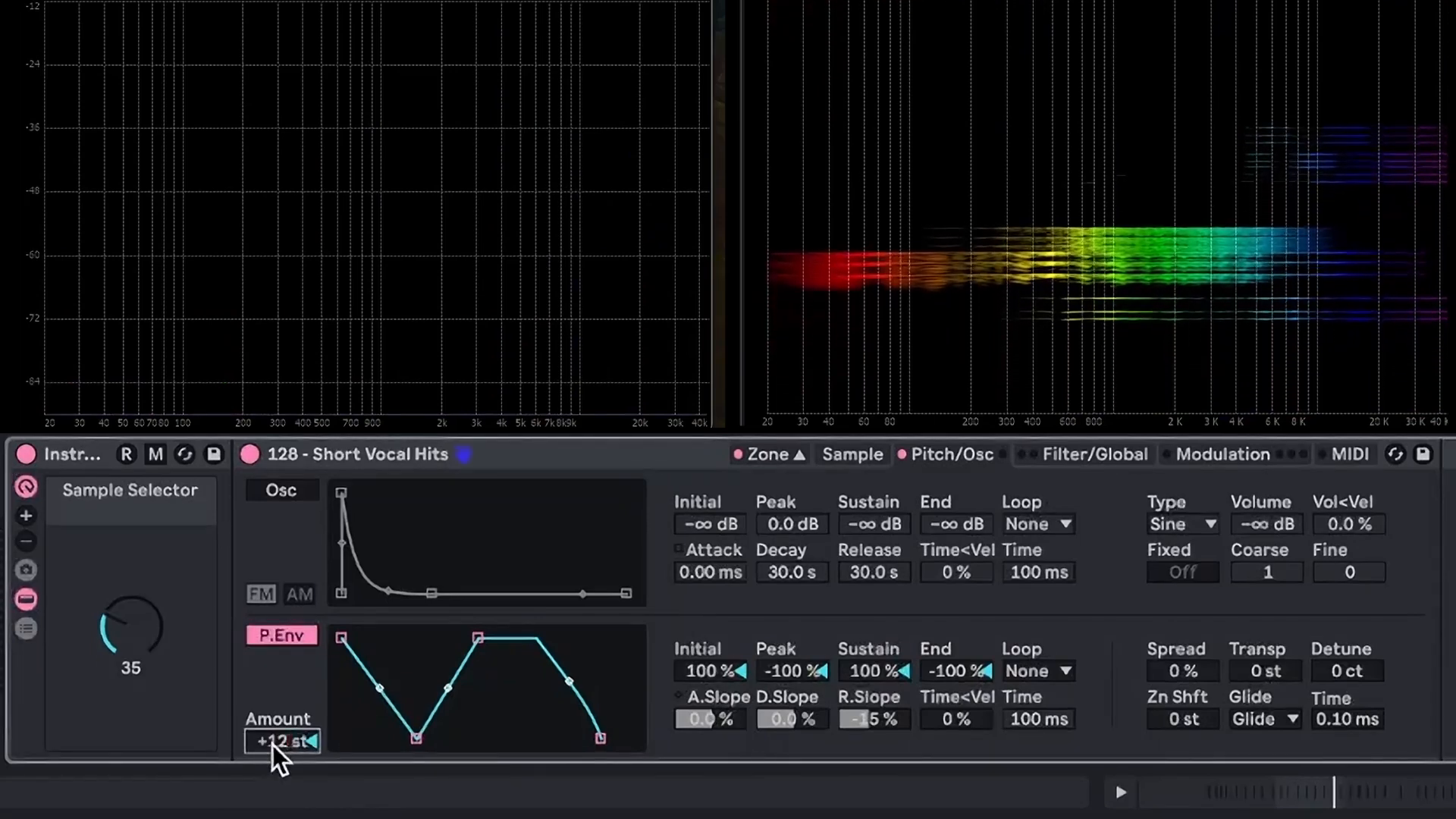
Set the pitch envelope's peak to 0.0 %, attack to 12.9 ms, decay to 56.8 ms and release to 376 ms
double_click(801, 668)
drag(767, 665, 711, 789)
click(680, 696)
drag(729, 708, 730, 662)
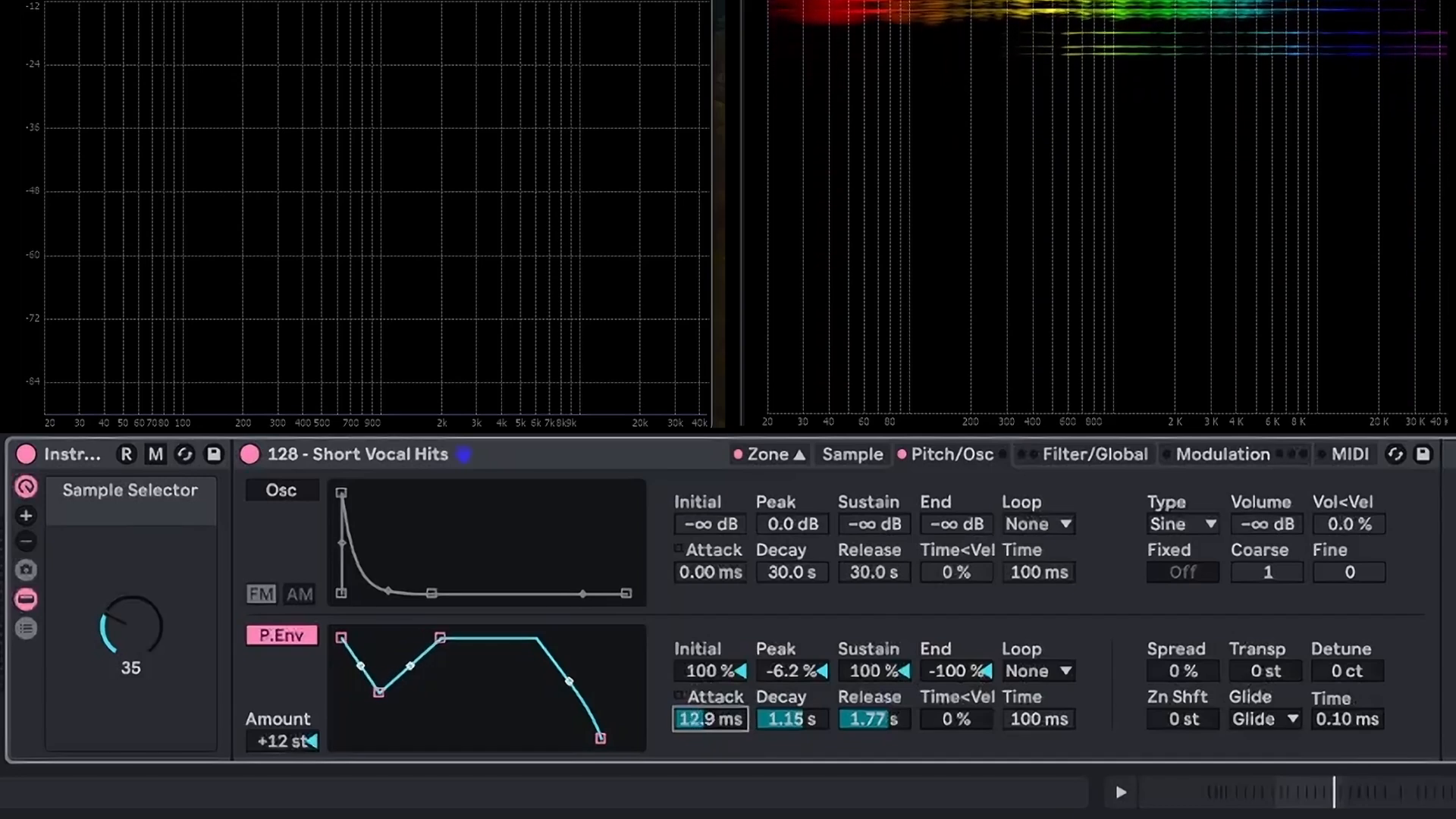
click(786, 673)
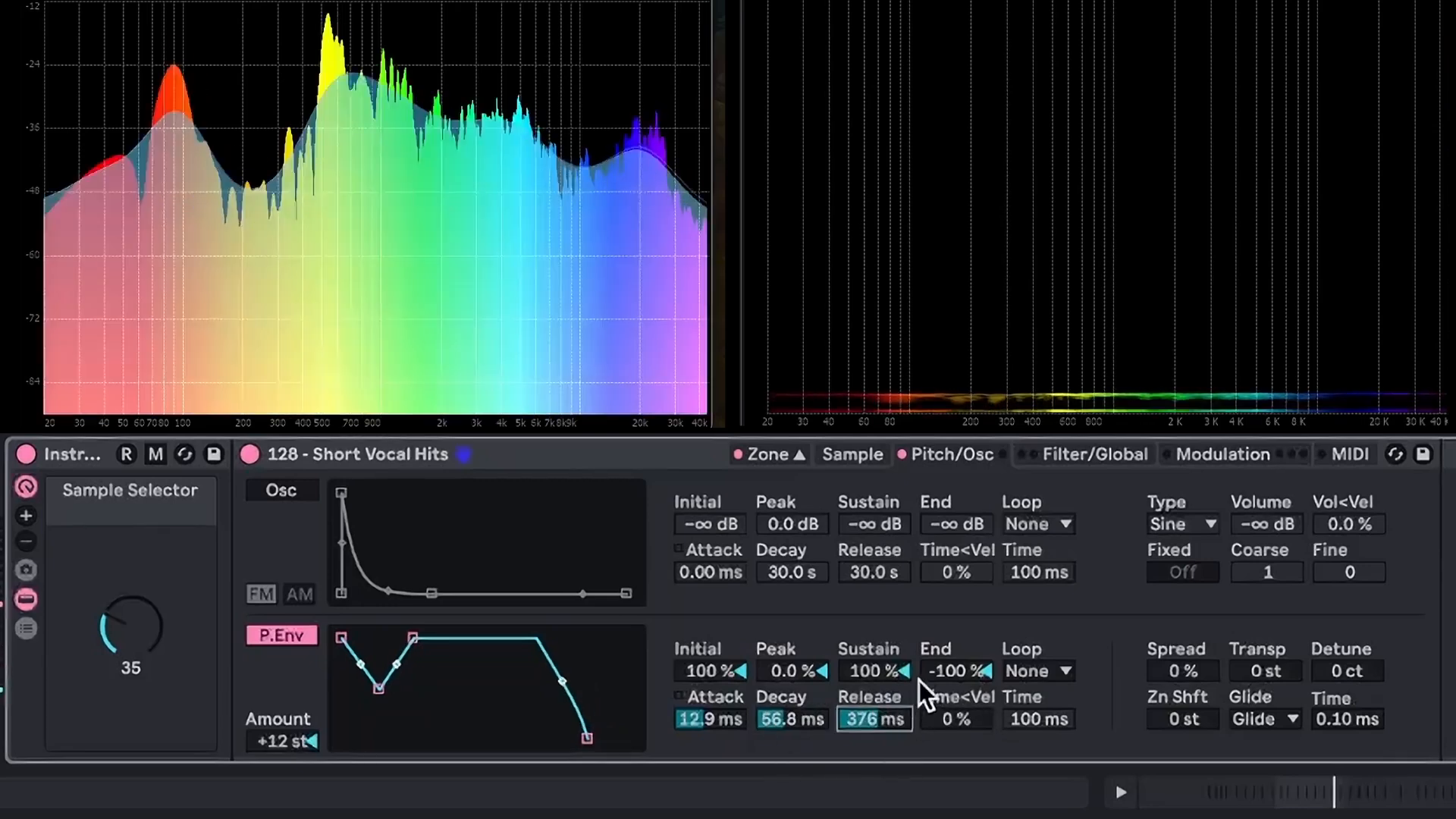
Try the pitch envelope's sustain level at 0.0 % and set it back to 100 %
double_click(872, 671)
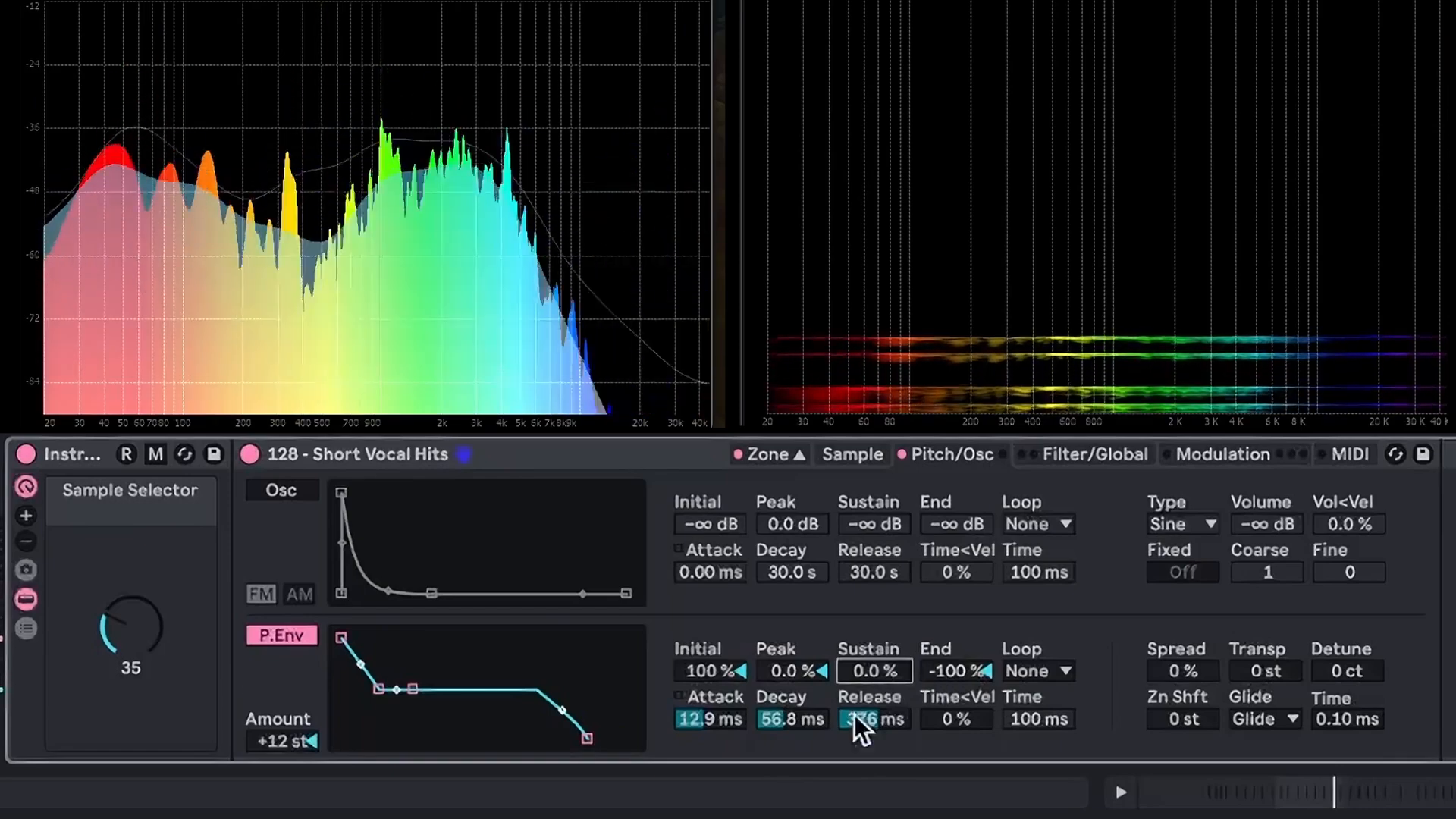
drag(870, 676, 871, 591)
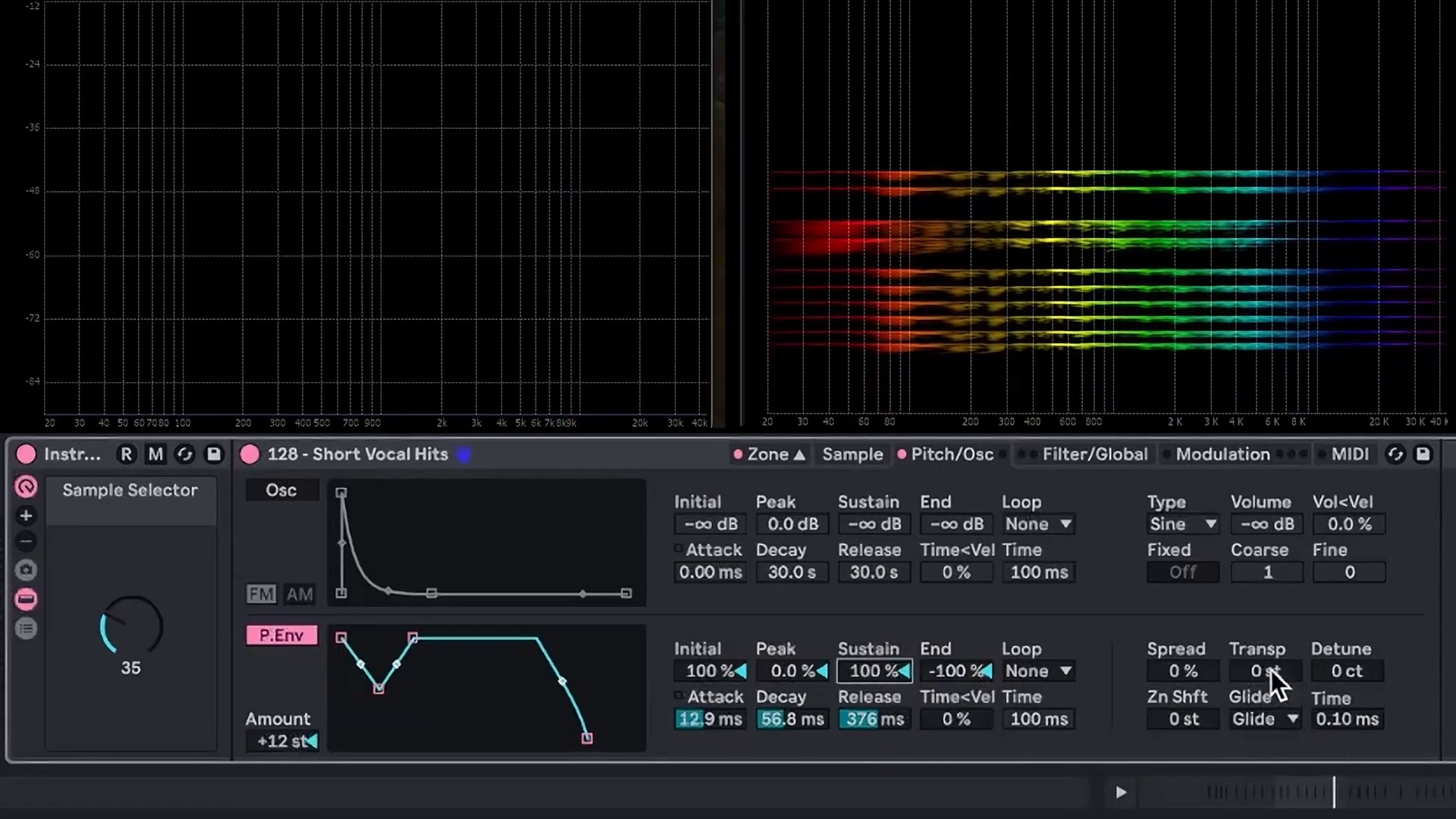
Try a transposition of -12 st and set the pitch envelope's velocity-to-time scaling to 54 %
drag(1269, 667, 1269, 671)
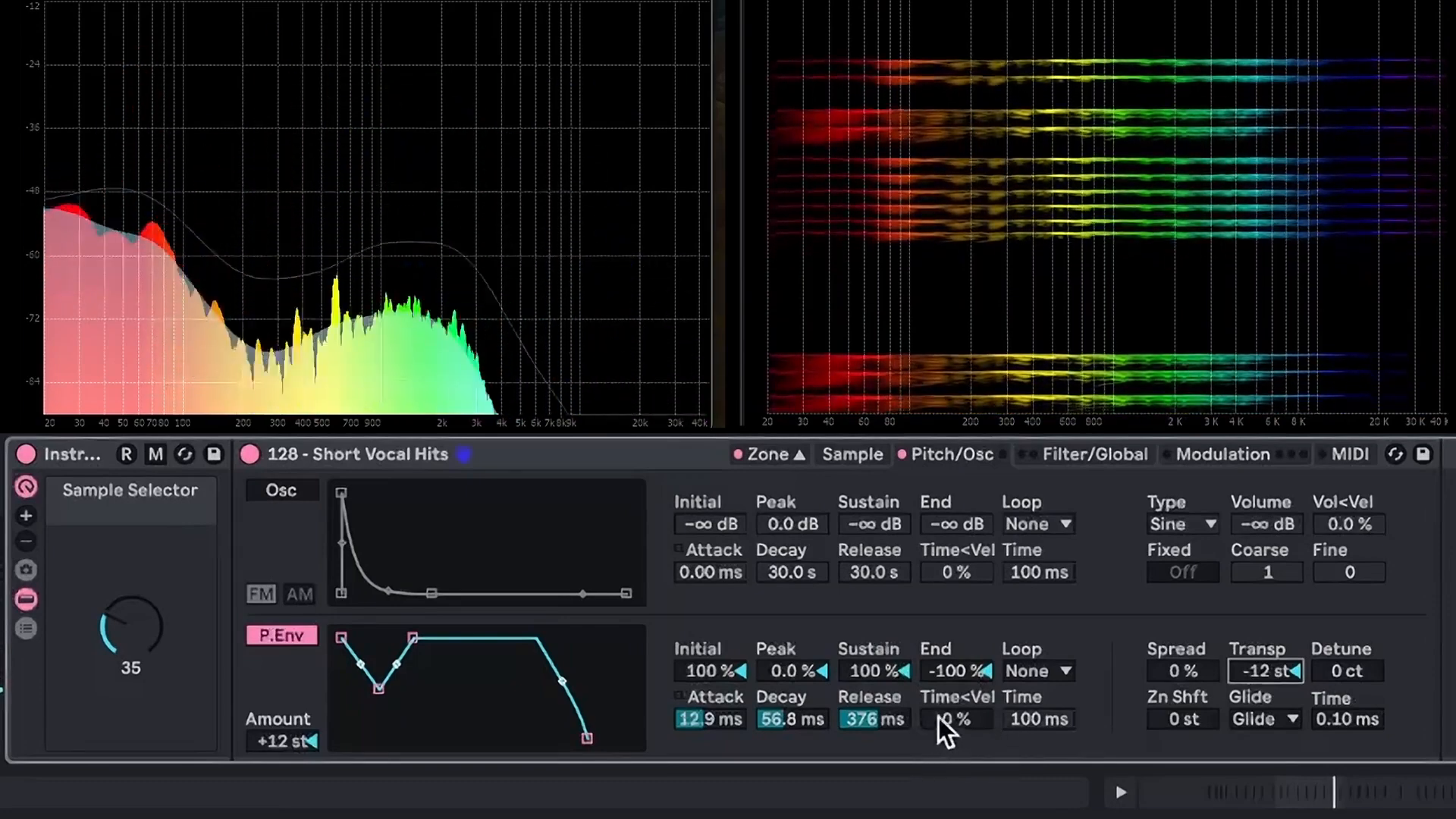
drag(939, 716, 939, 678)
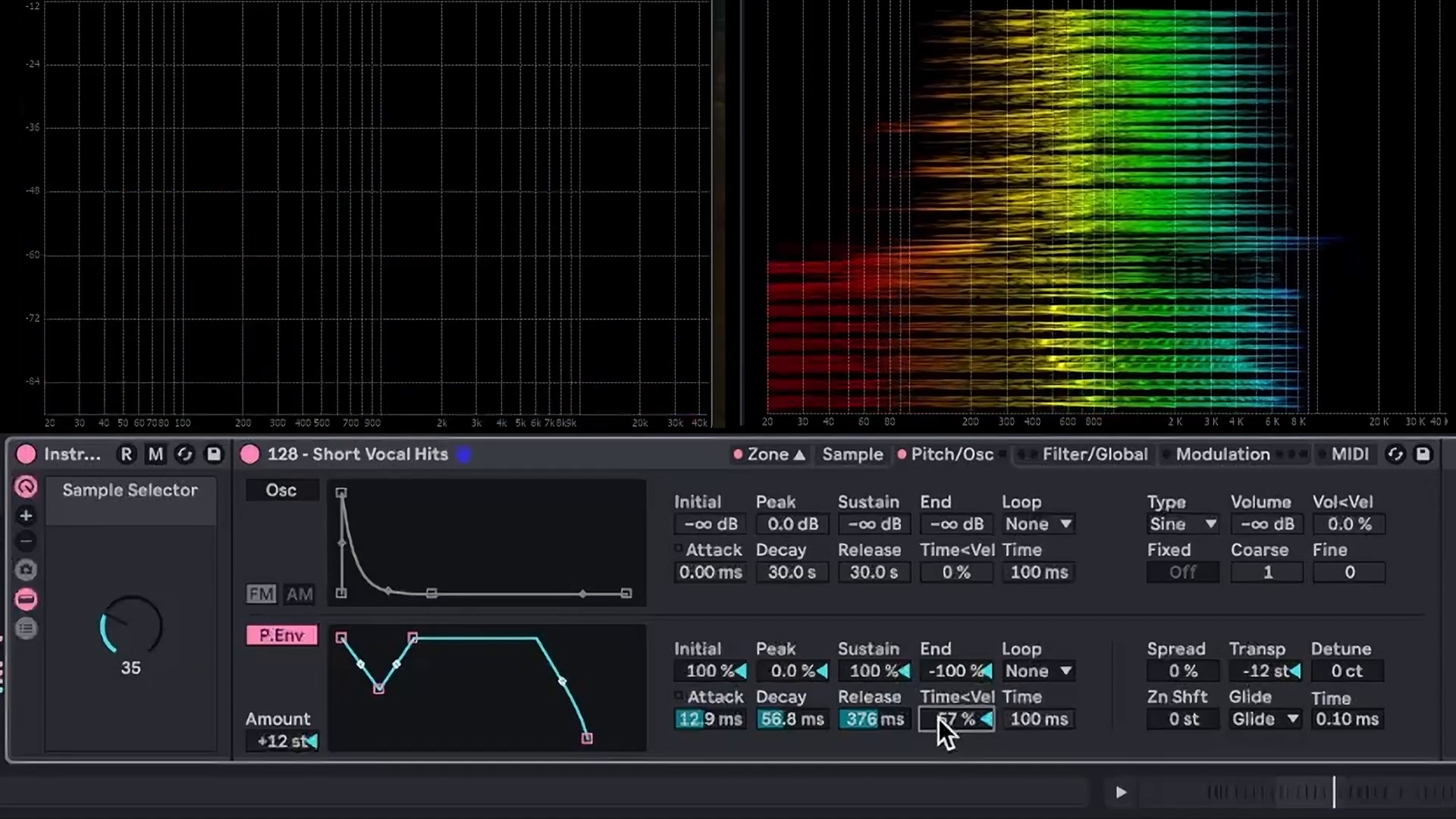
mouse_move(952, 717)
mouse_down()
mouse_move(952, 739)
mouse_move(953, 718)
mouse_up()
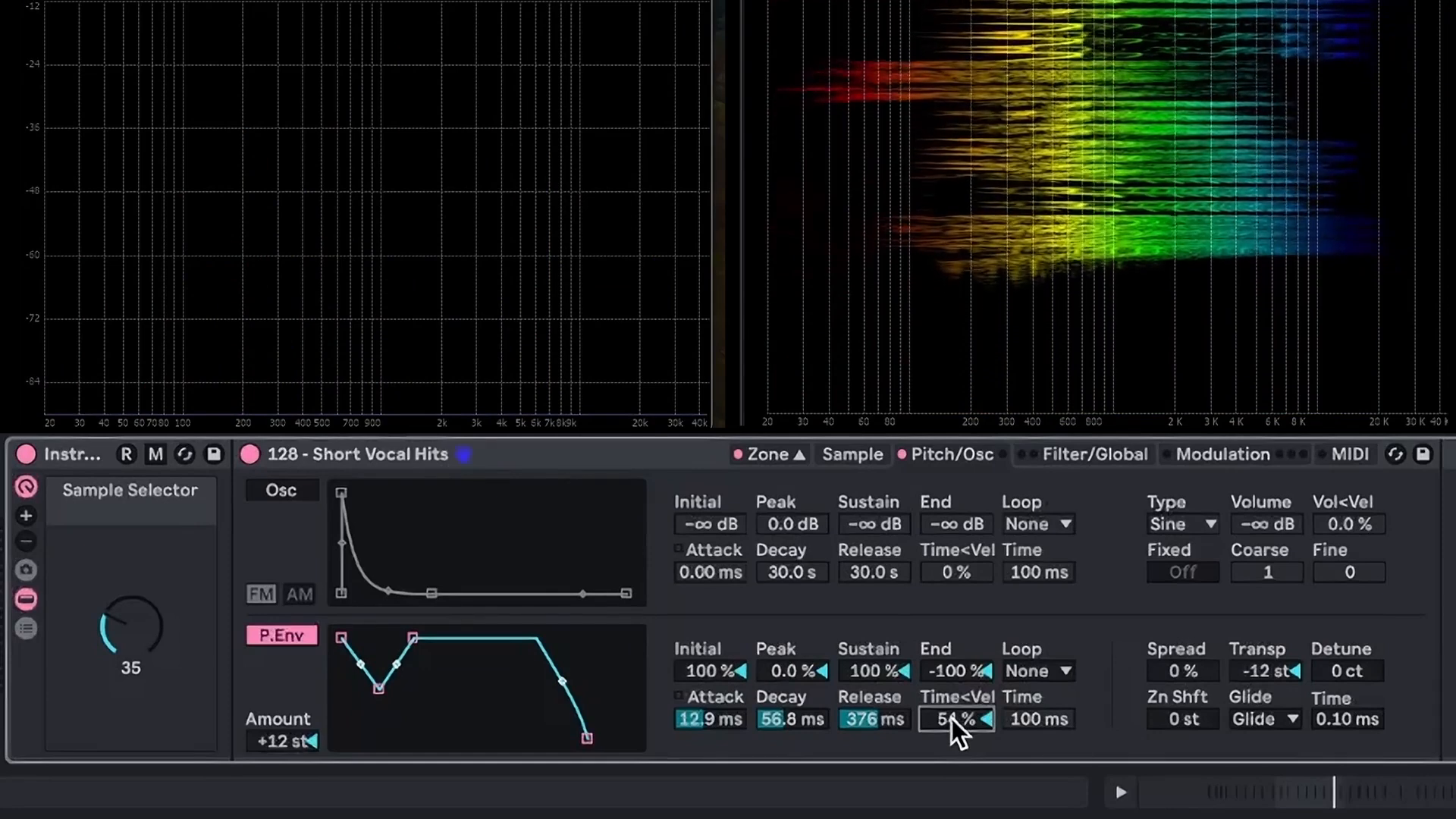
Reset the pitch envelope's levels, times and velocity scaling to defaults (peak 100 %, decay 600 ms, release 50.0 ms) and display its slopes
mouse_move(872, 671)
mouse_down()
mouse_move(872, 713)
mouse_move(874, 671)
mouse_up()
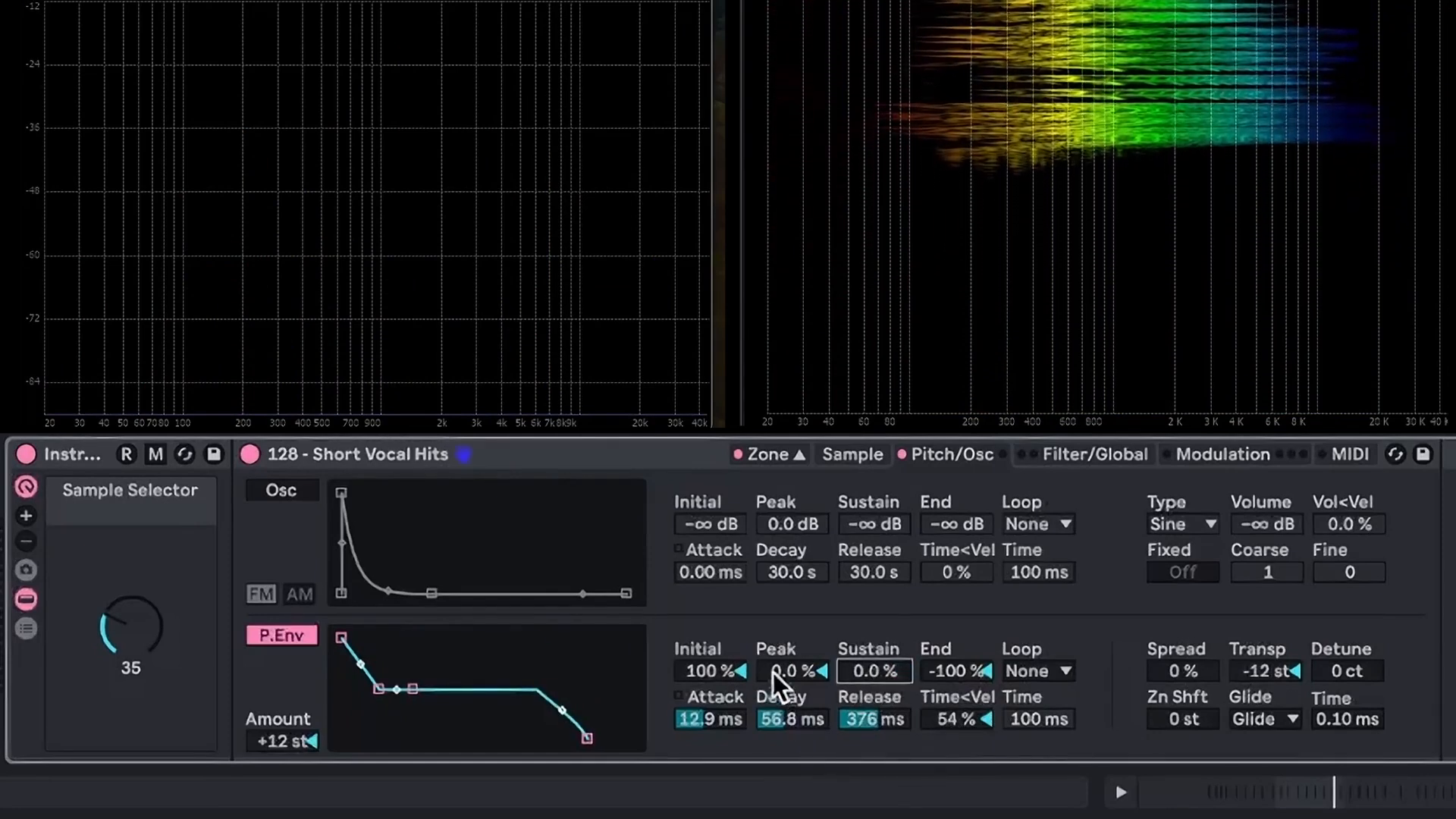
double_click(712, 668)
double_click(711, 715)
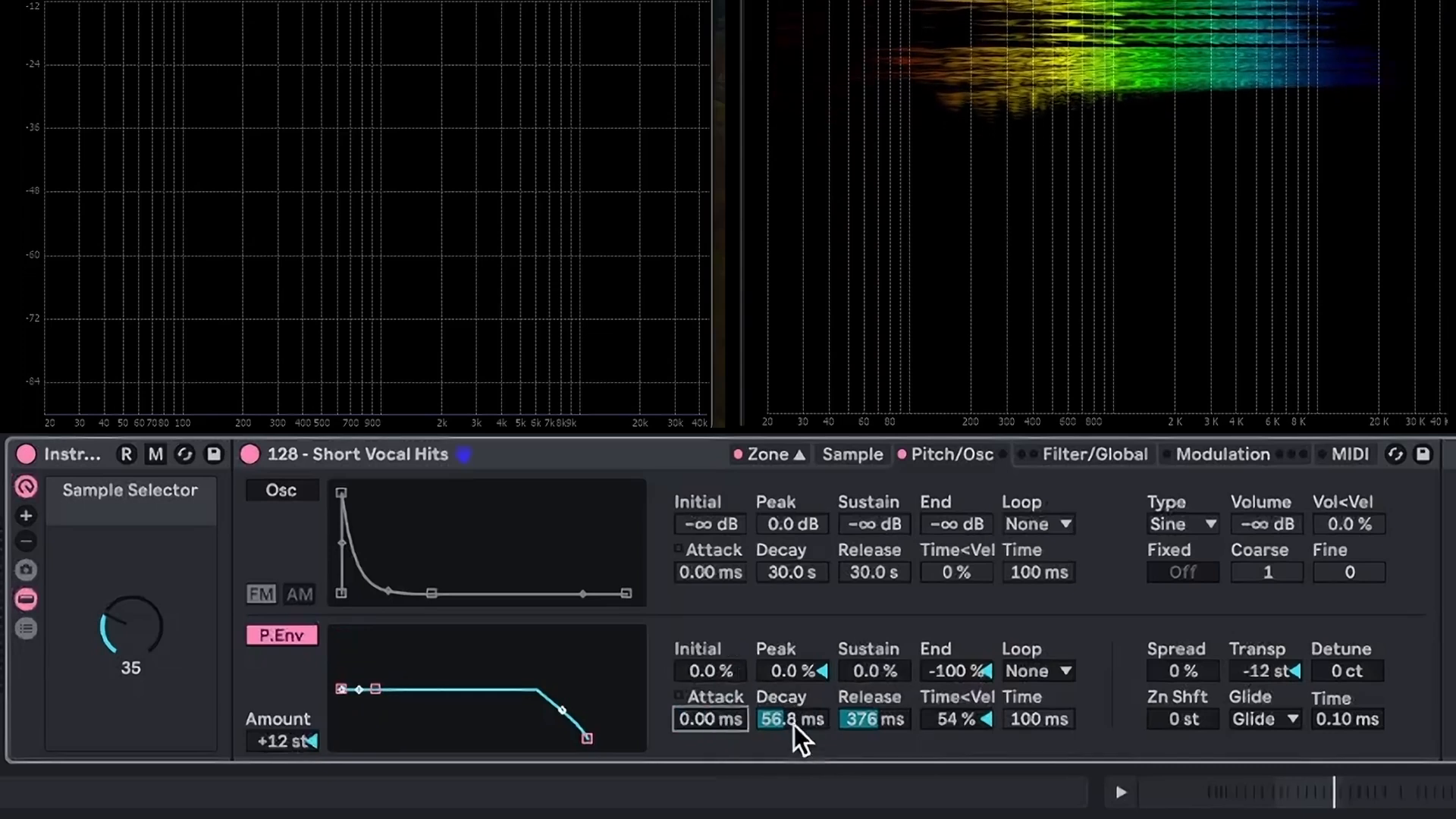
drag(794, 725, 780, 673)
double_click(861, 721)
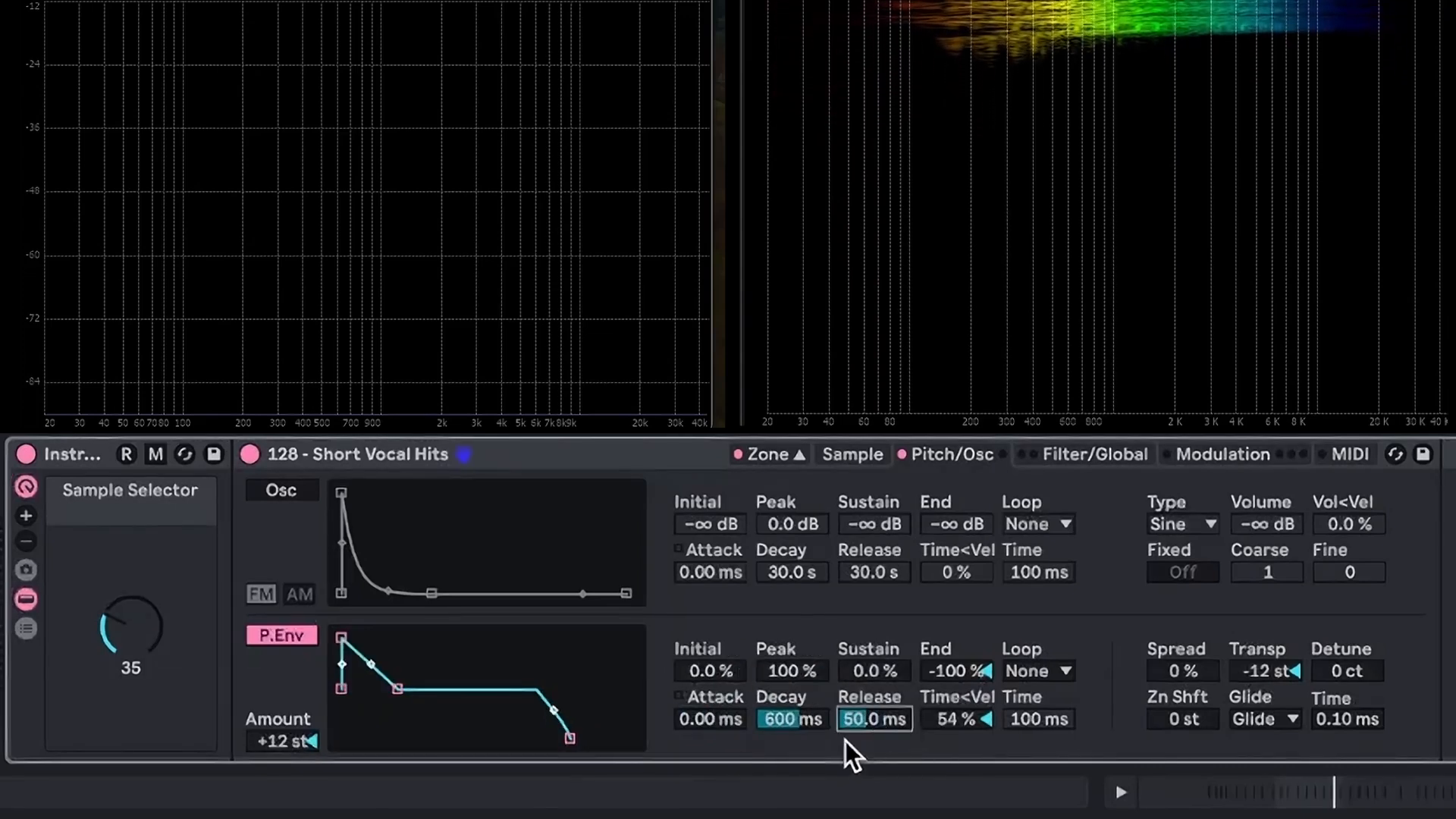
click(679, 696)
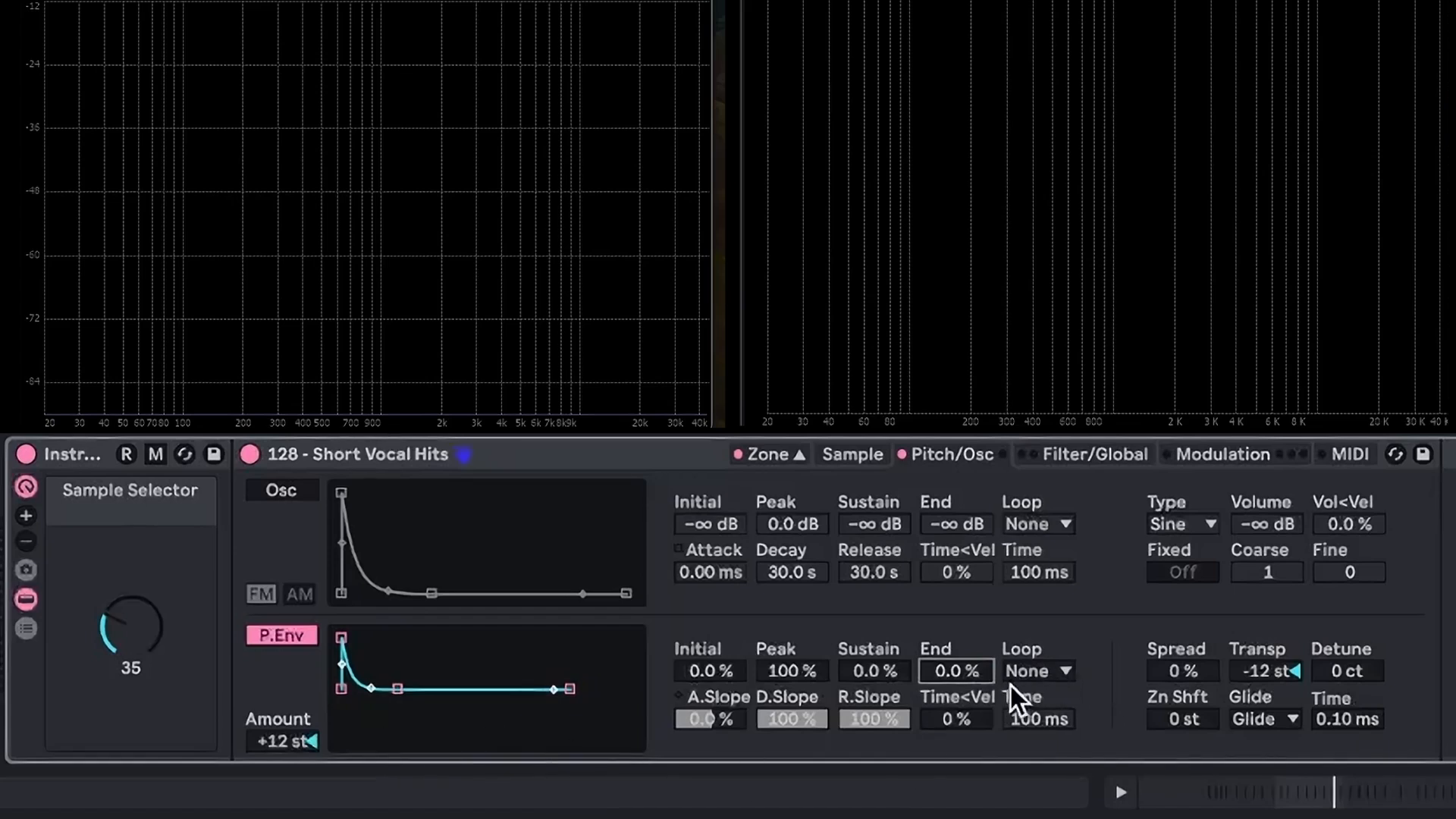
Try the pitch envelope's Loop and Trigger loop modes and set the mode back to None
click(1060, 673)
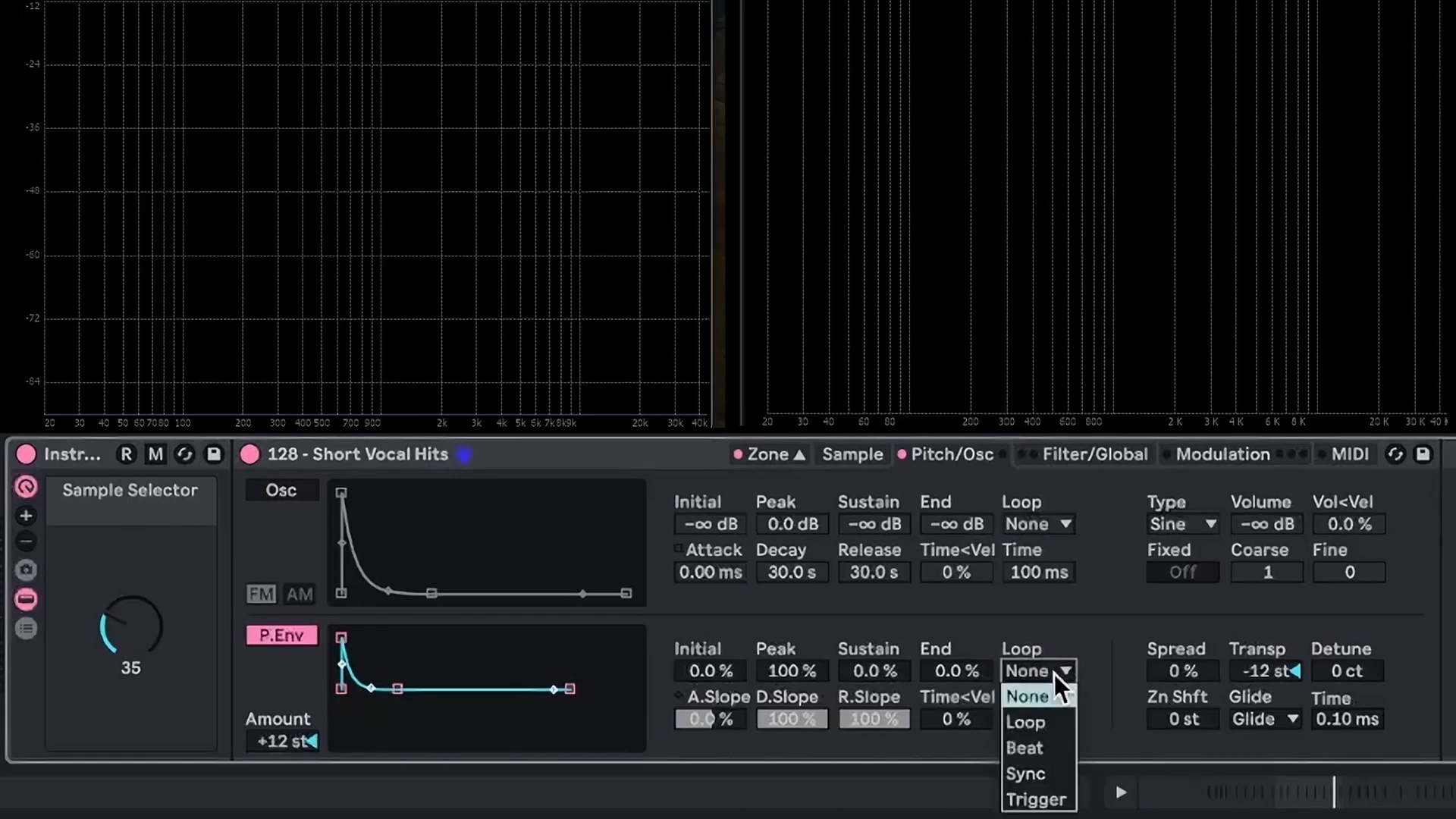
click(1051, 726)
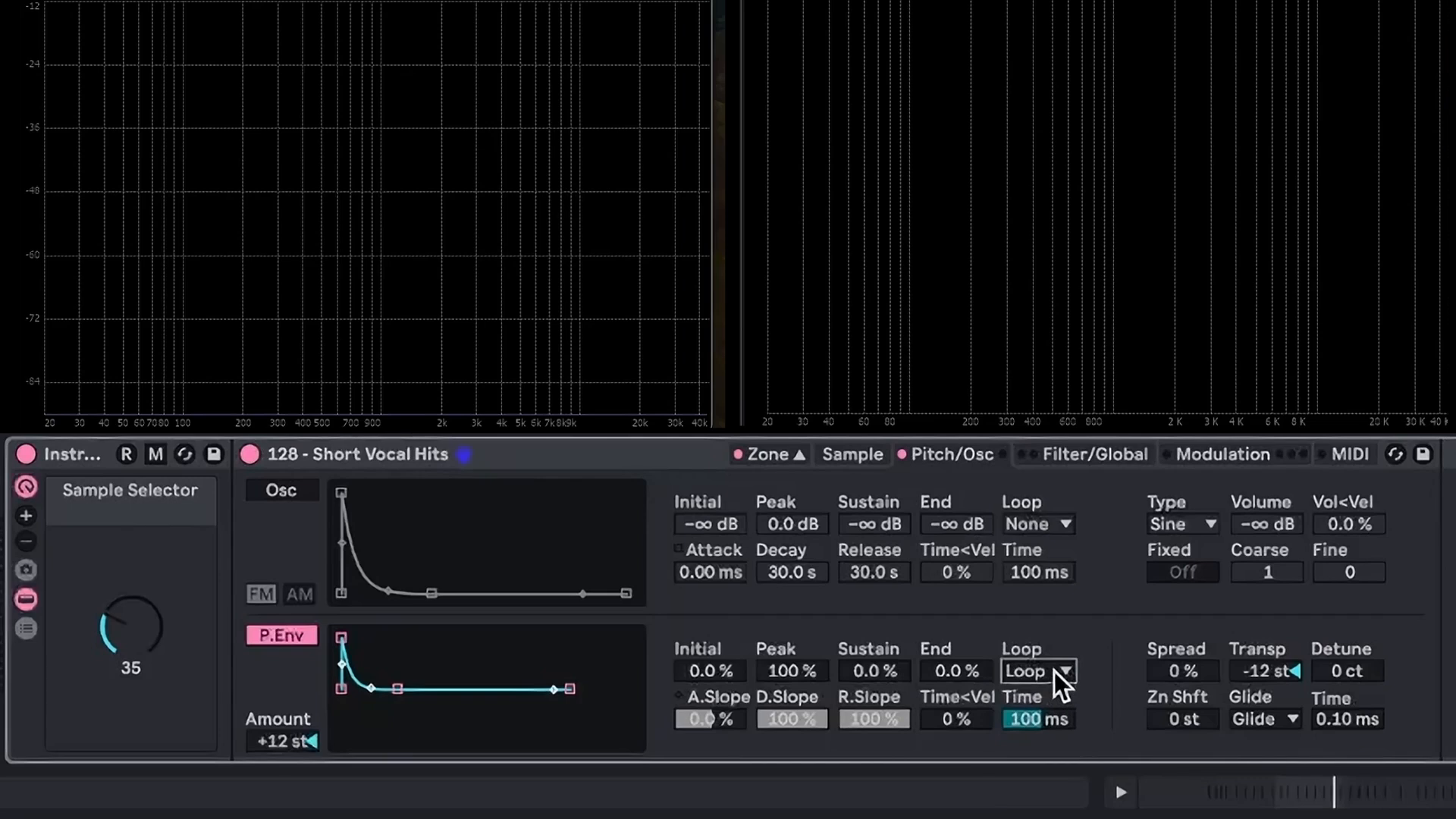
click(1053, 671)
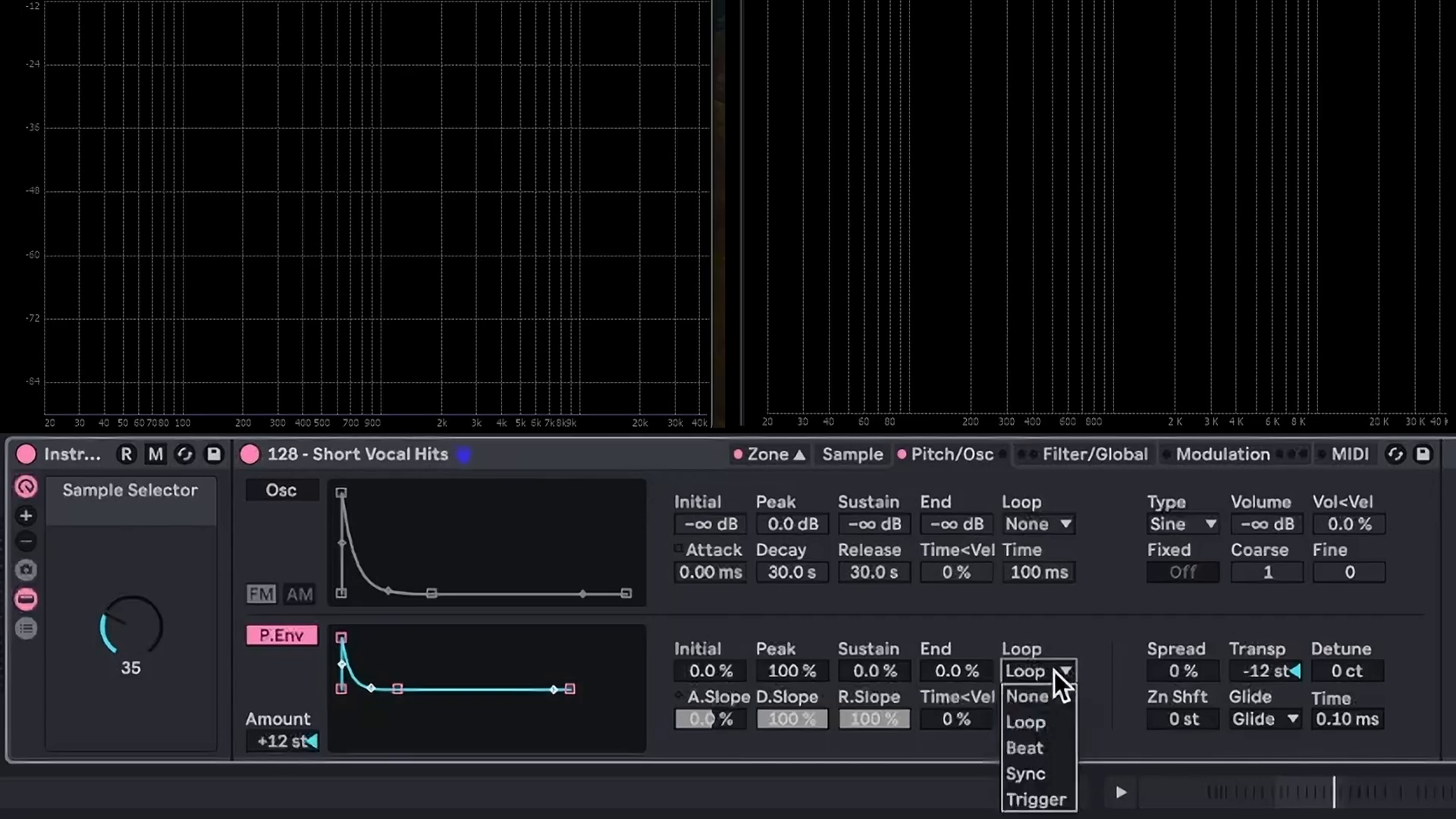
click(1051, 802)
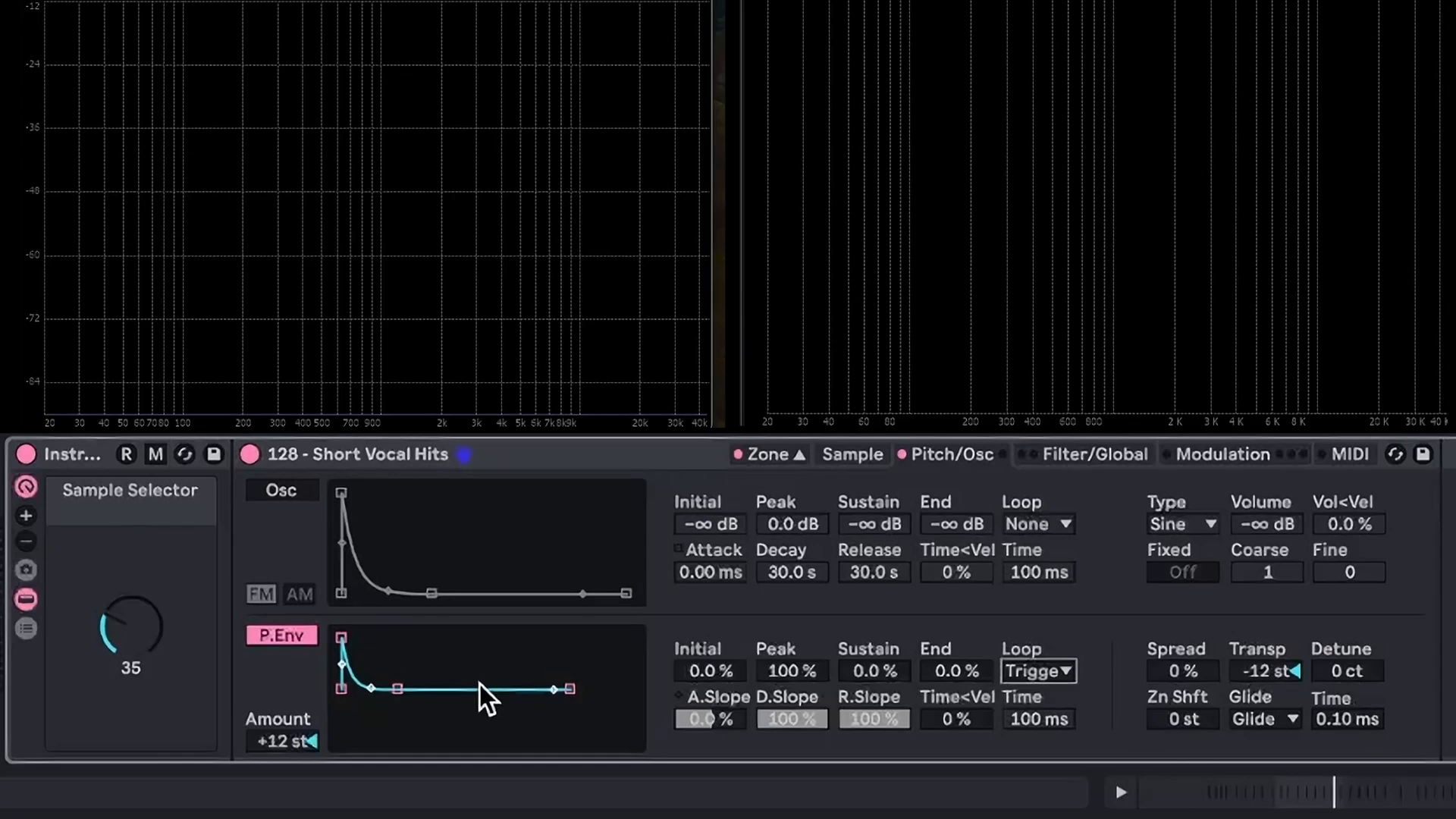
click(1014, 671)
click(1020, 687)
Set the pitch envelope to Loop mode with amount +48 st, loop time 0.20 ms and decay 889 ms
click(1061, 671)
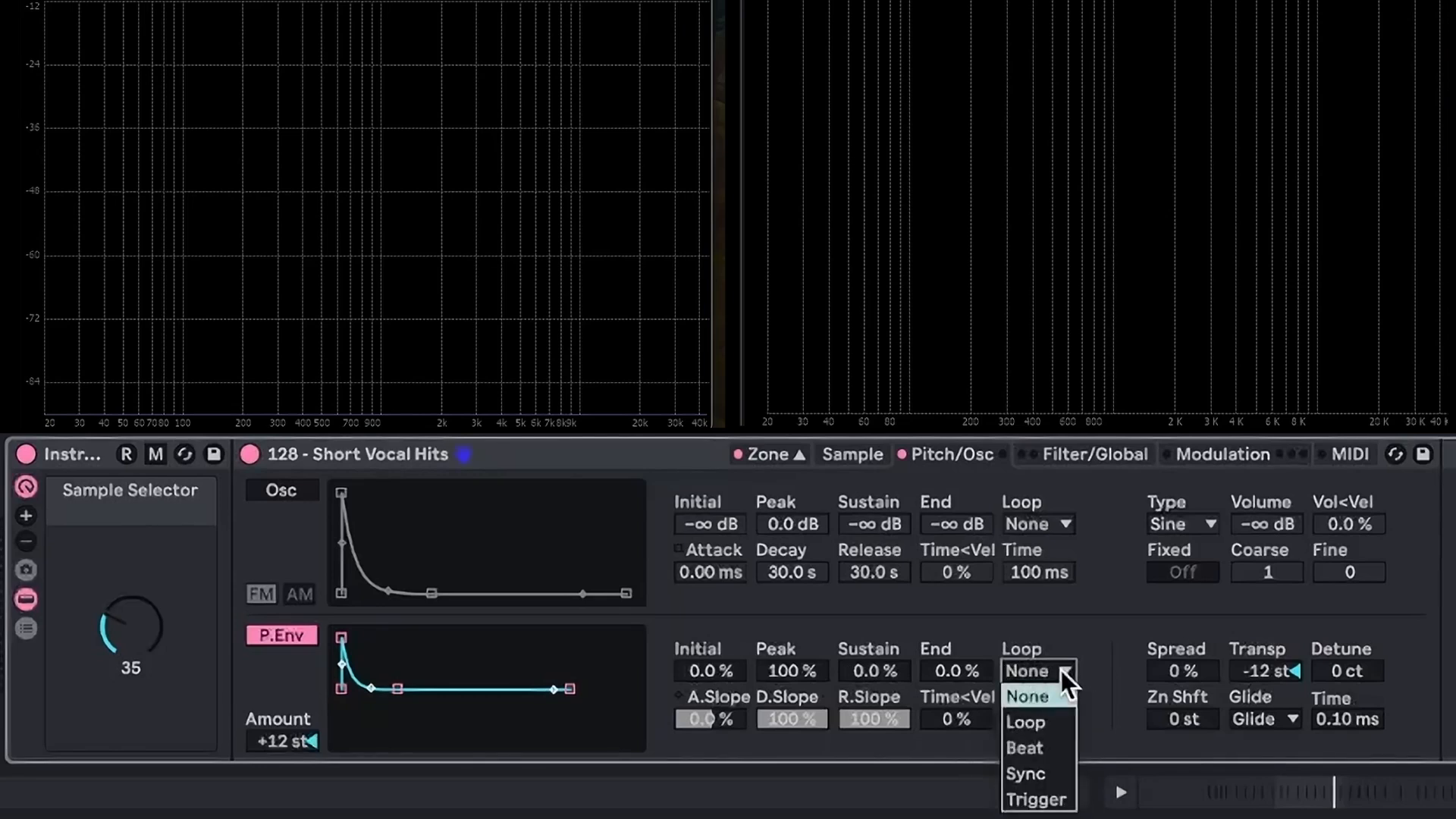
click(1041, 720)
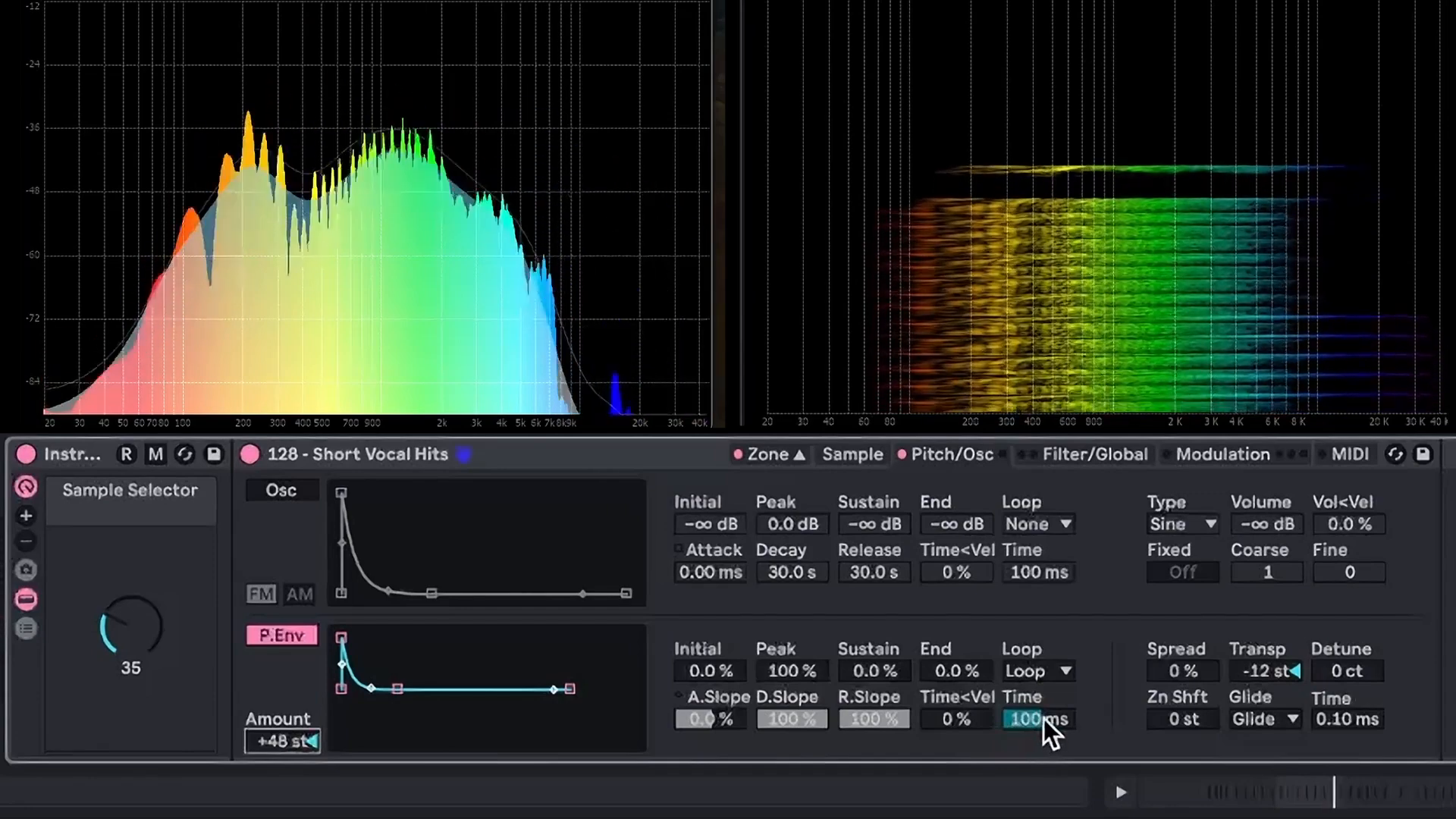
drag(1043, 718, 1043, 797)
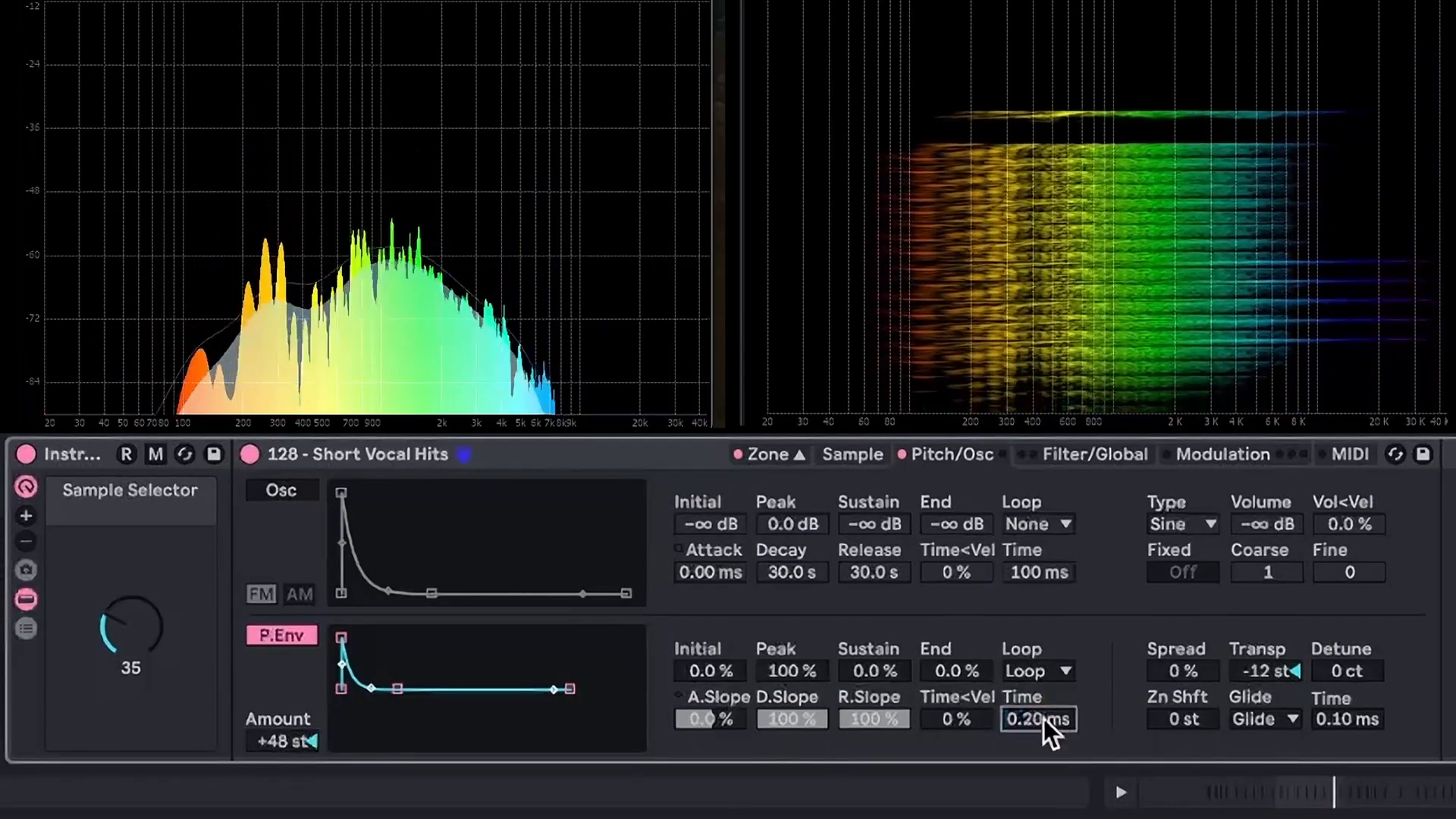
click(762, 693)
mouse_move(798, 718)
mouse_down()
mouse_move(798, 784)
mouse_move(798, 678)
mouse_move(800, 715)
mouse_move(789, 698)
mouse_up()
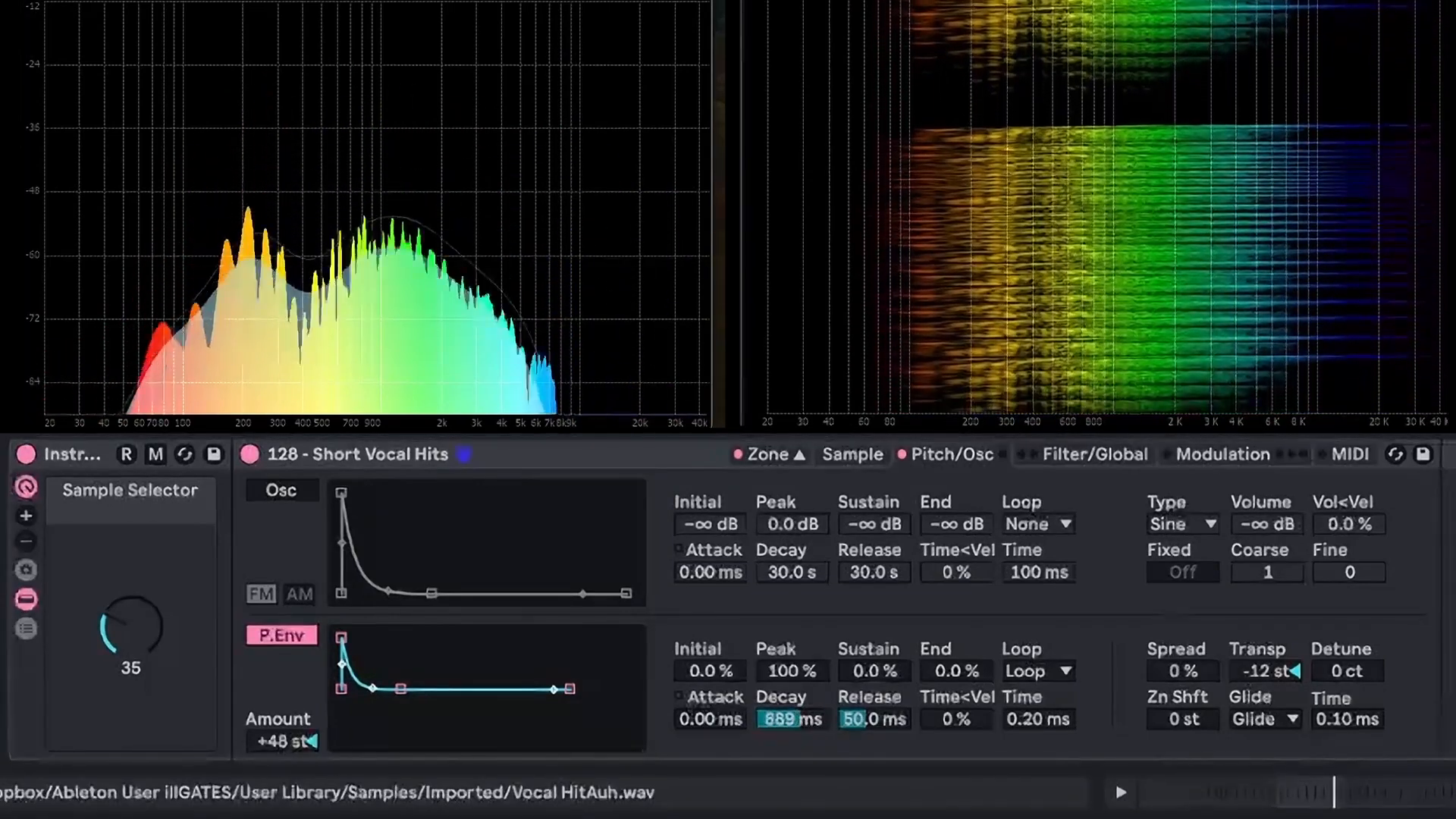
Try loading 3rd WAVE OSCILLATORS Pt 2 onto the Sampler, and revert to the Short Vocal Hits instrument
drag(654, 426, 662, 452)
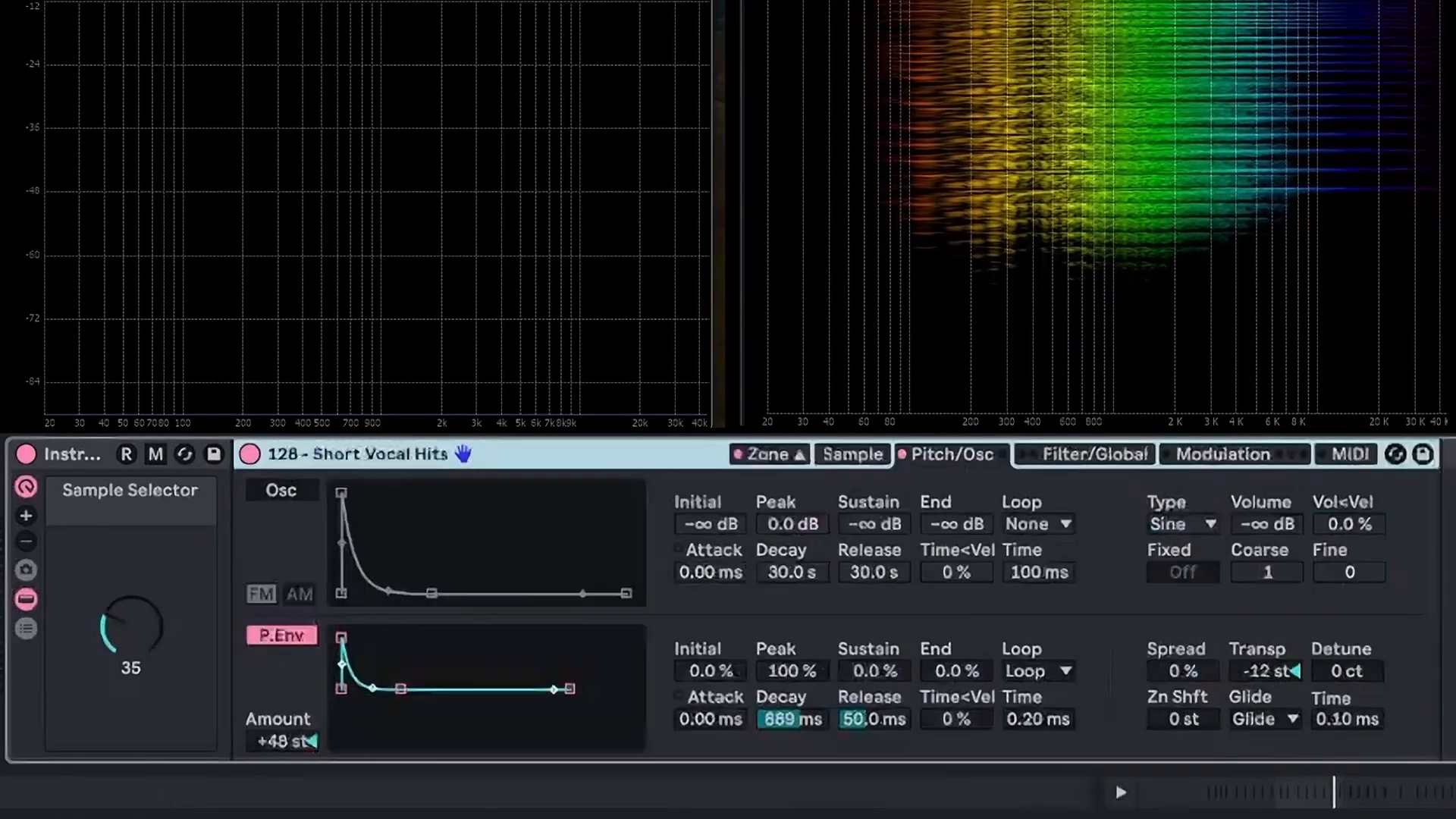
drag(557, 434, 588, 462)
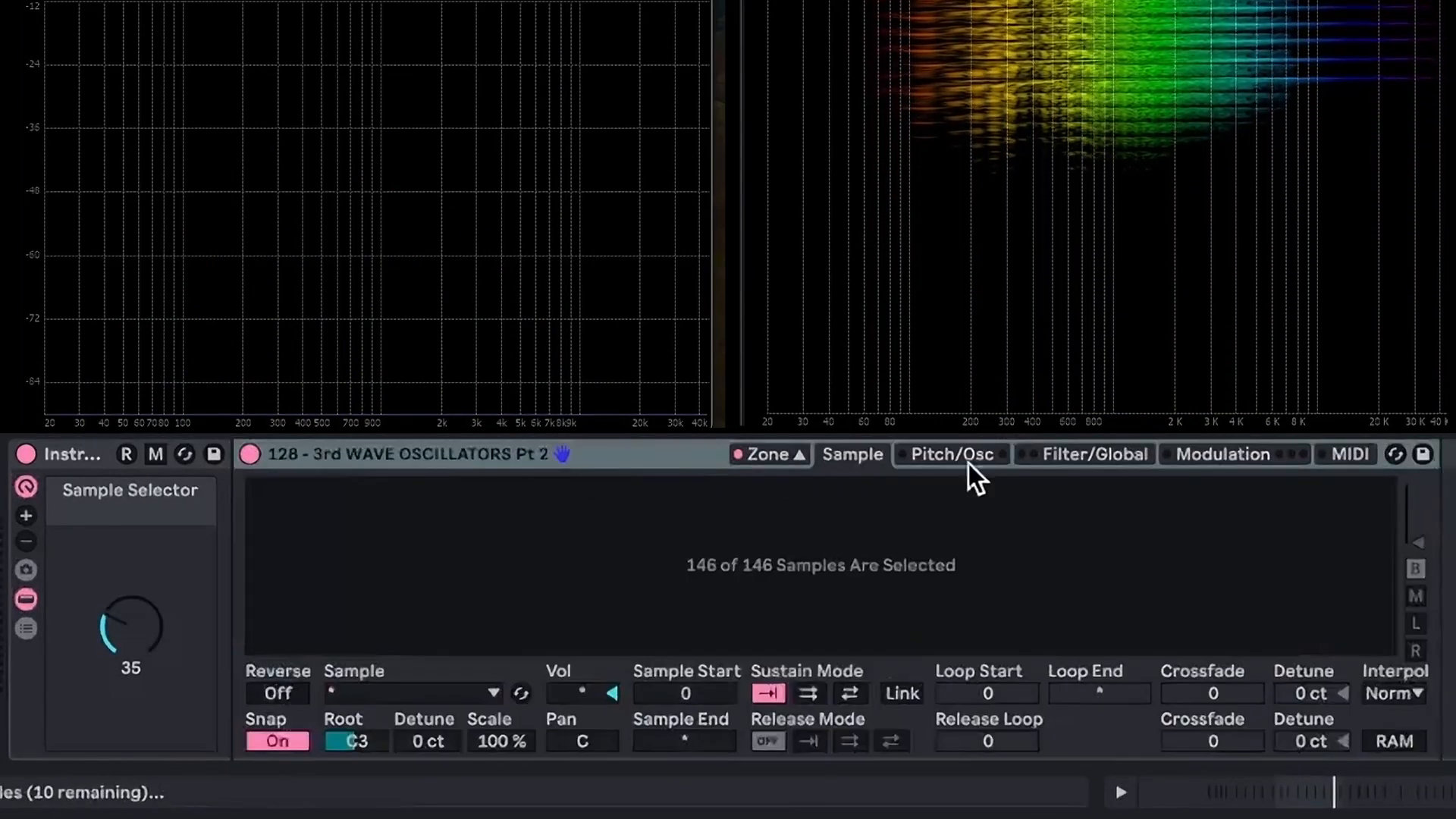
click(962, 458)
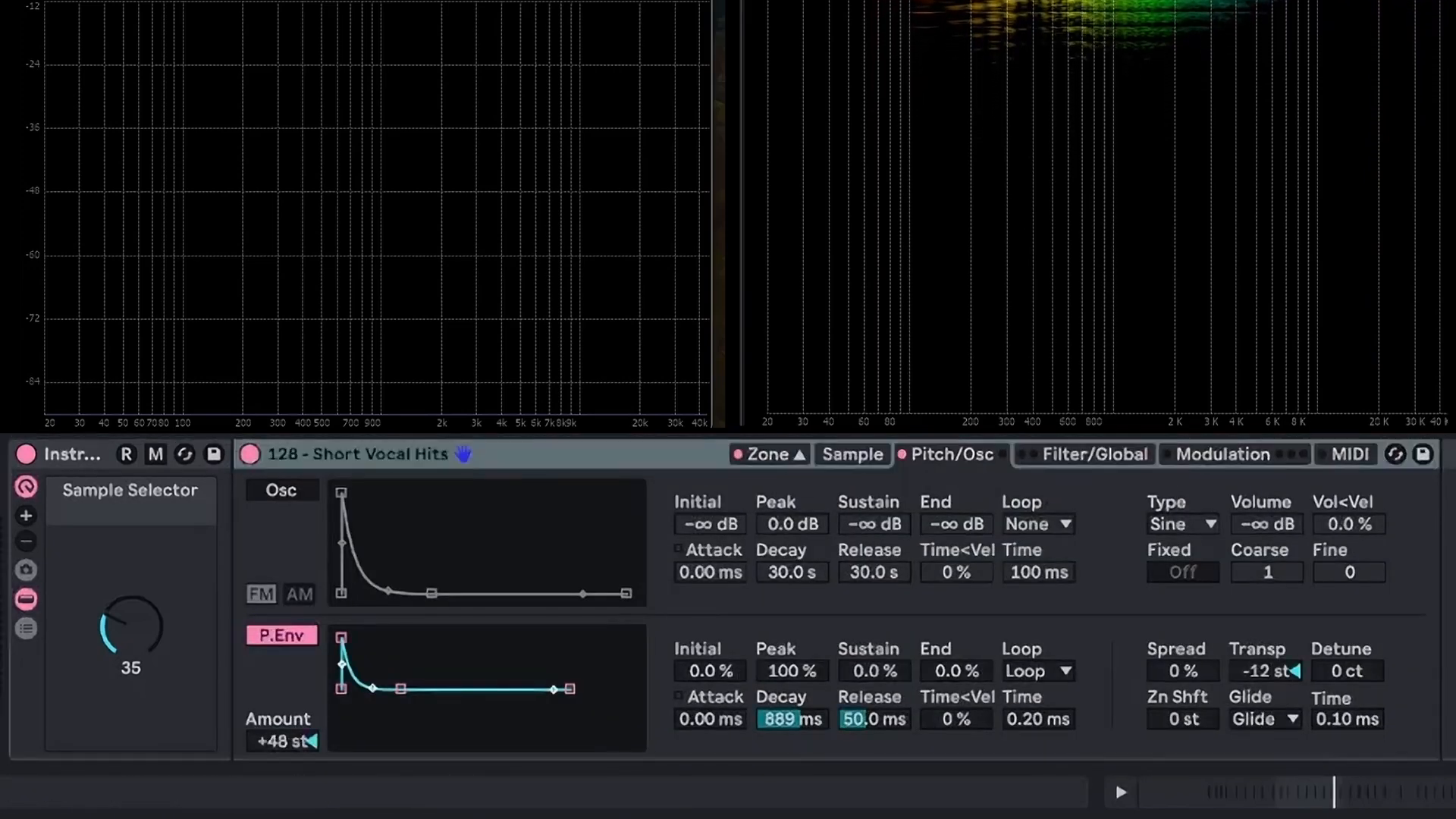
Add the 3rd WAVE OSCILLATORS samples to the Short Vocal Hits Sampler and return to its pitch envelope settings
click(883, 455)
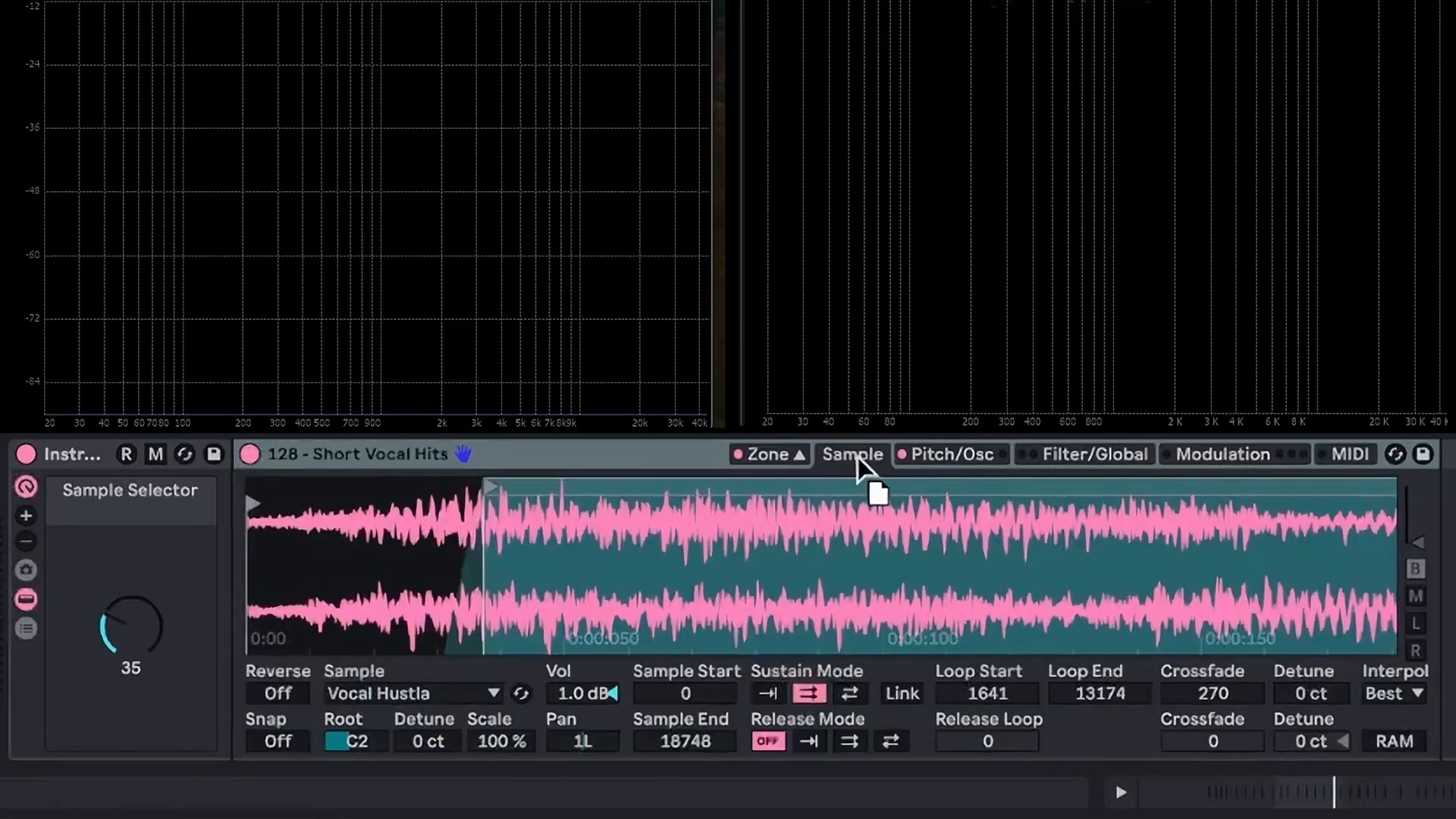
key(ctrl+a)
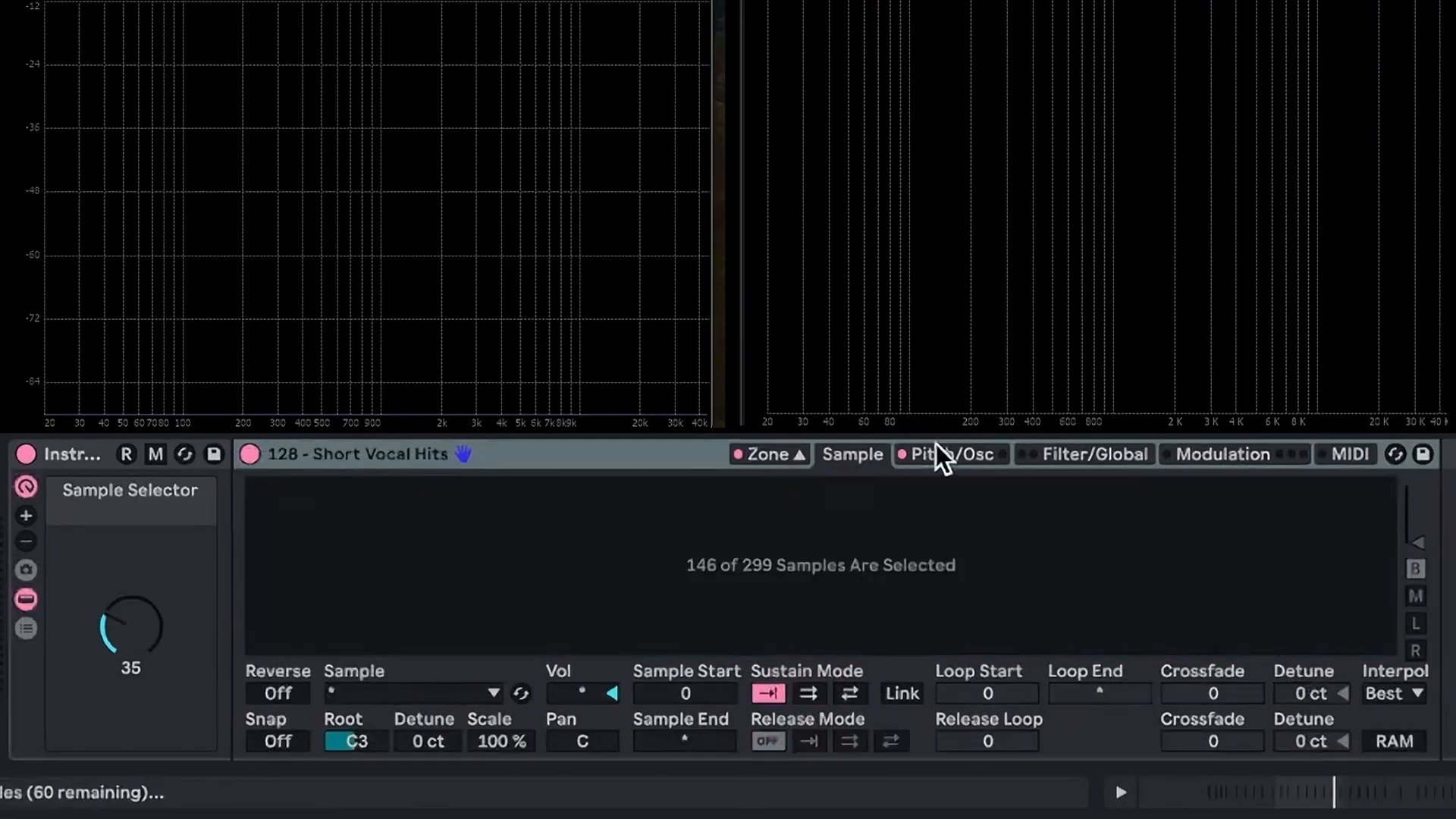
click(936, 449)
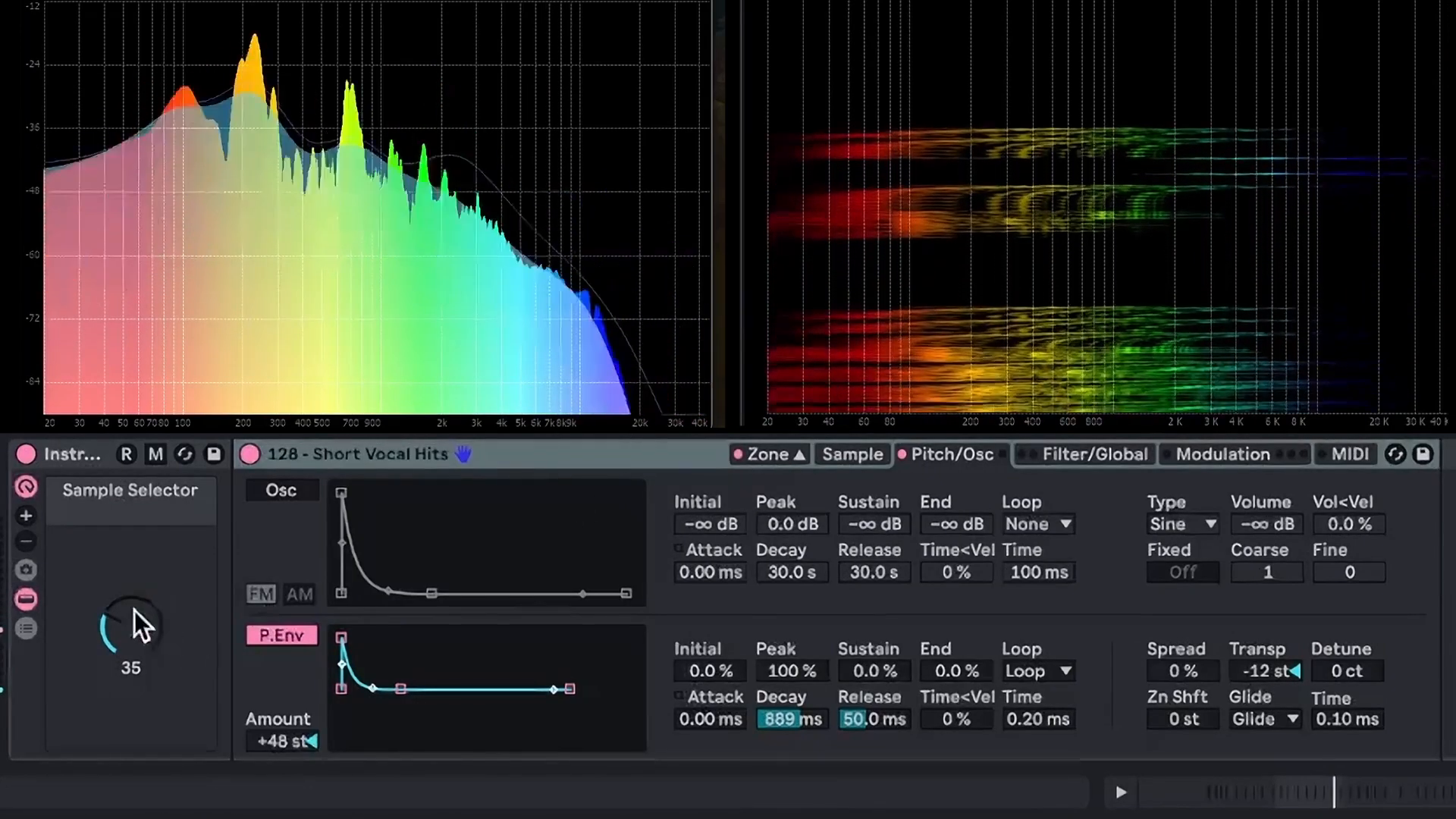
Try Sample Selector 00 with a 1.25 s pitch envelope decay and Sample Selector 18 with a 376 ms decay
drag(127, 621, 127, 667)
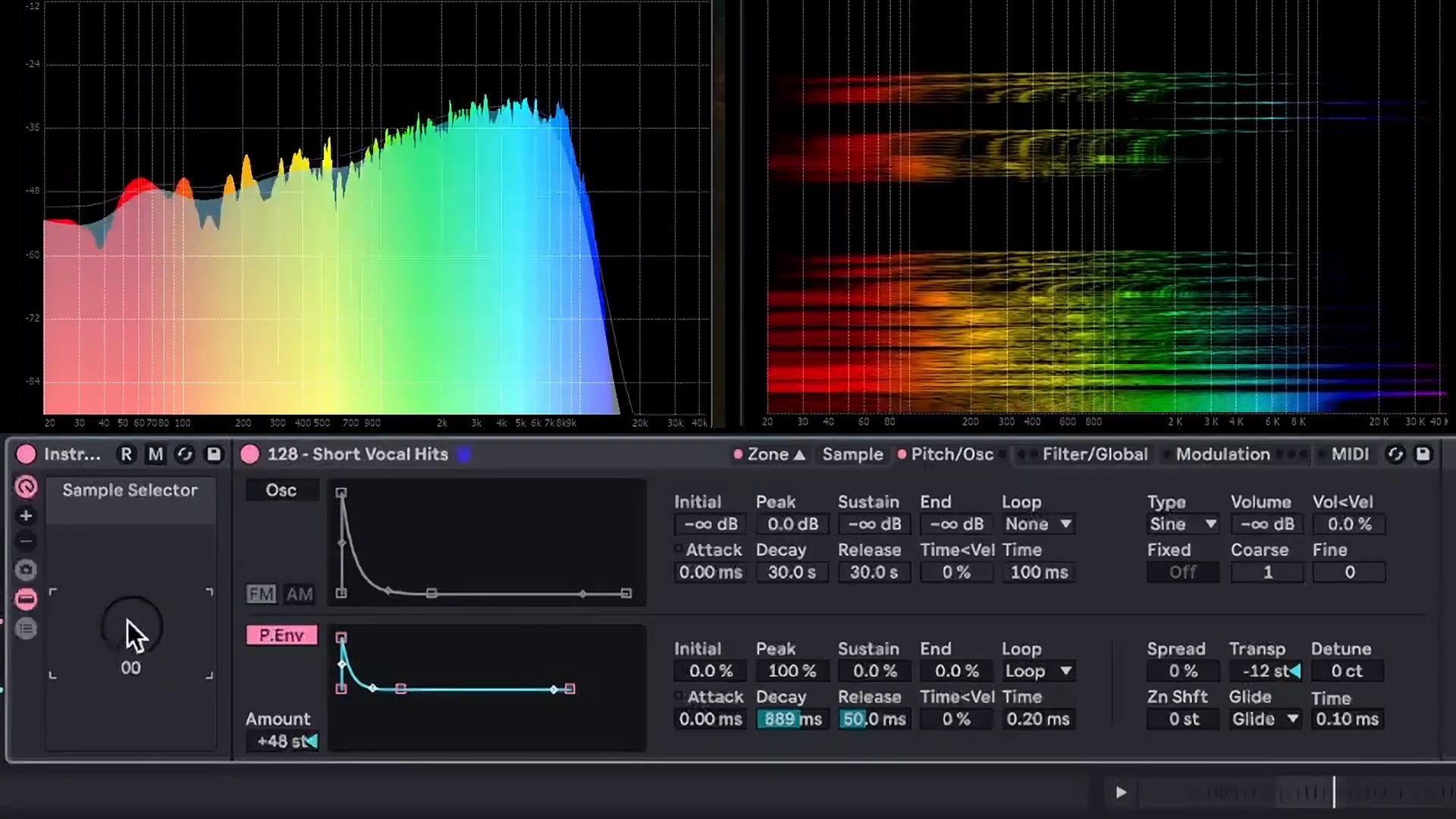
mouse_move(793, 719)
mouse_down()
mouse_move(793, 758)
mouse_move(798, 717)
mouse_up()
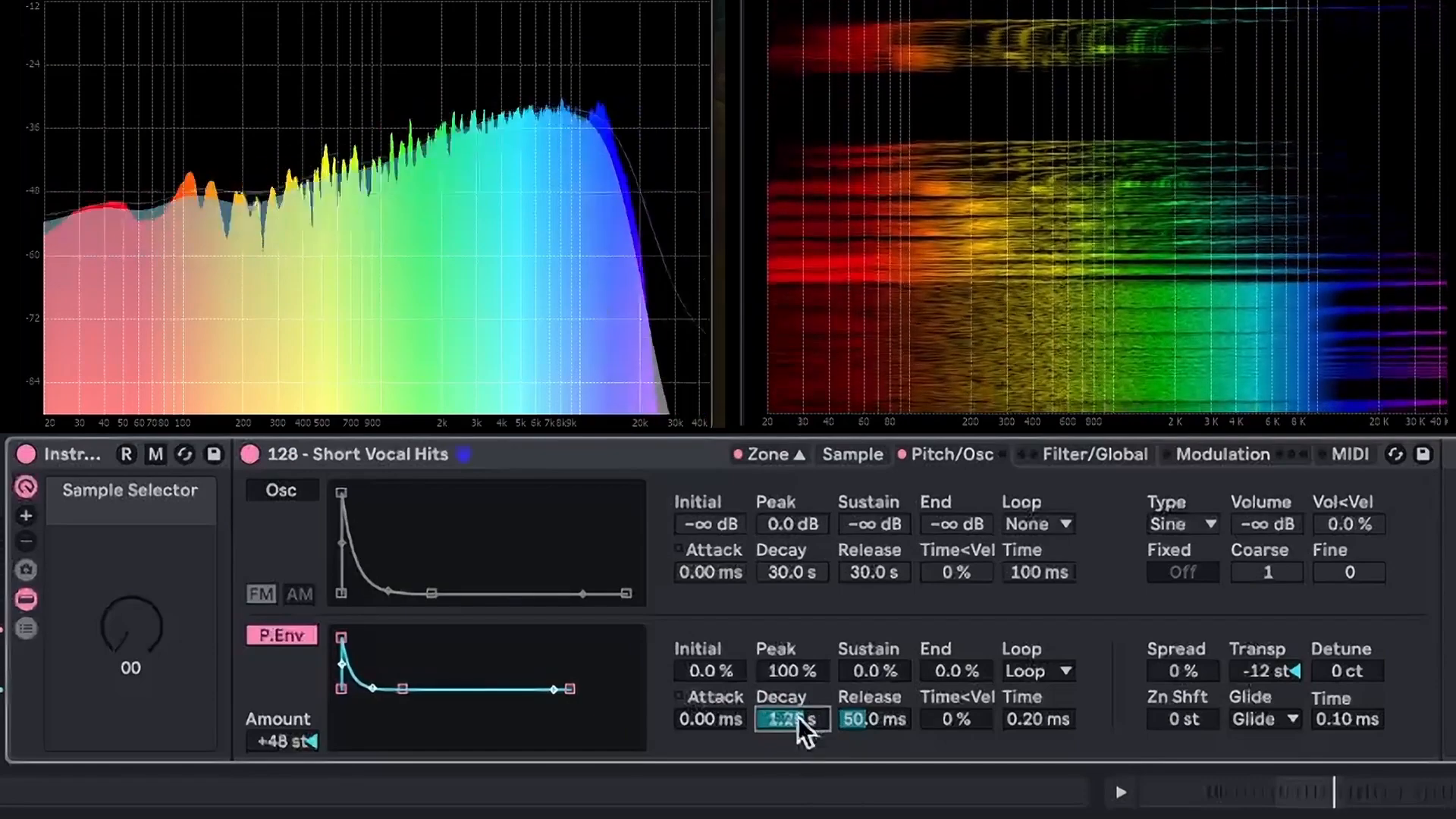
drag(128, 621, 128, 609)
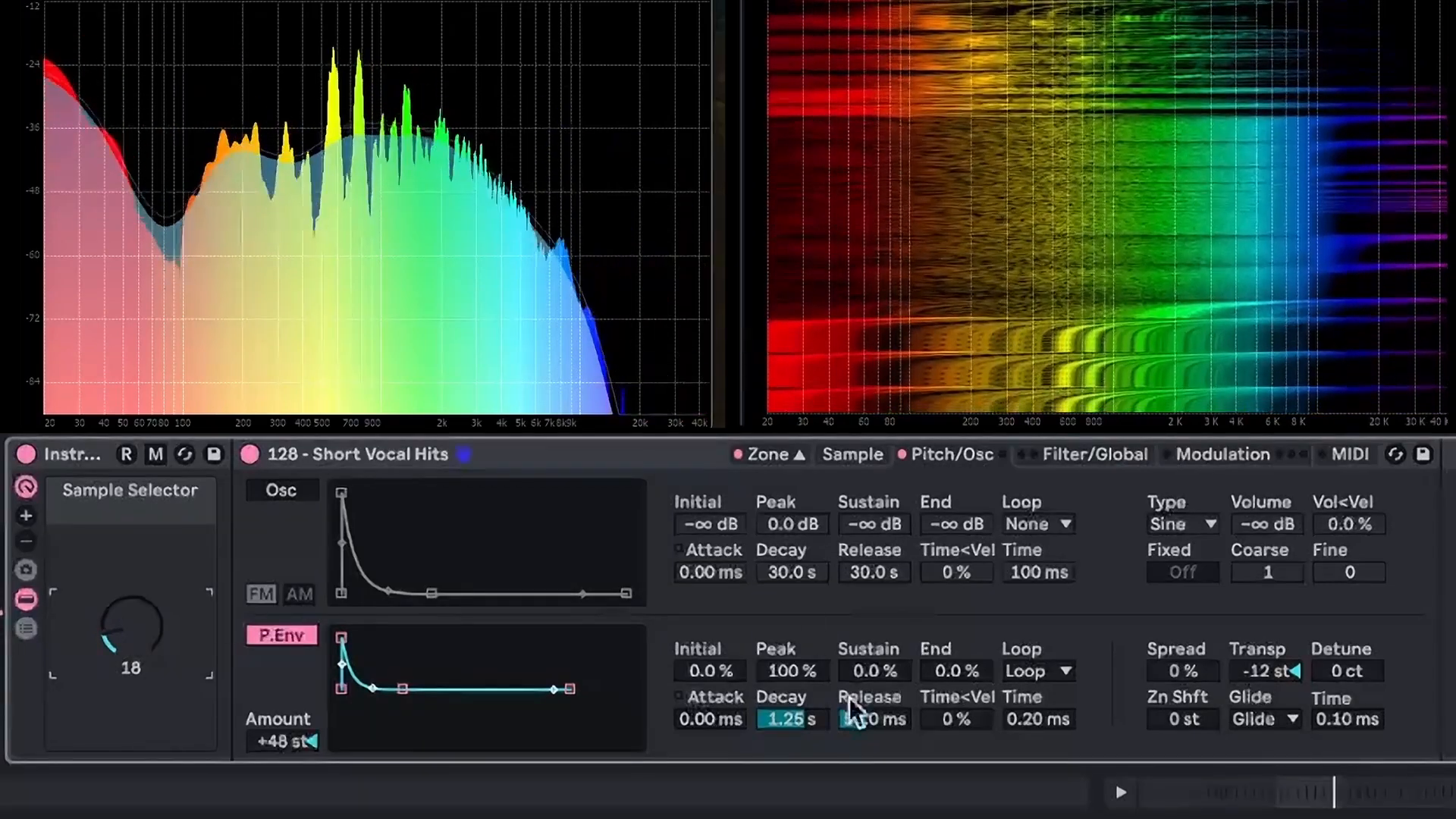
drag(792, 719, 792, 744)
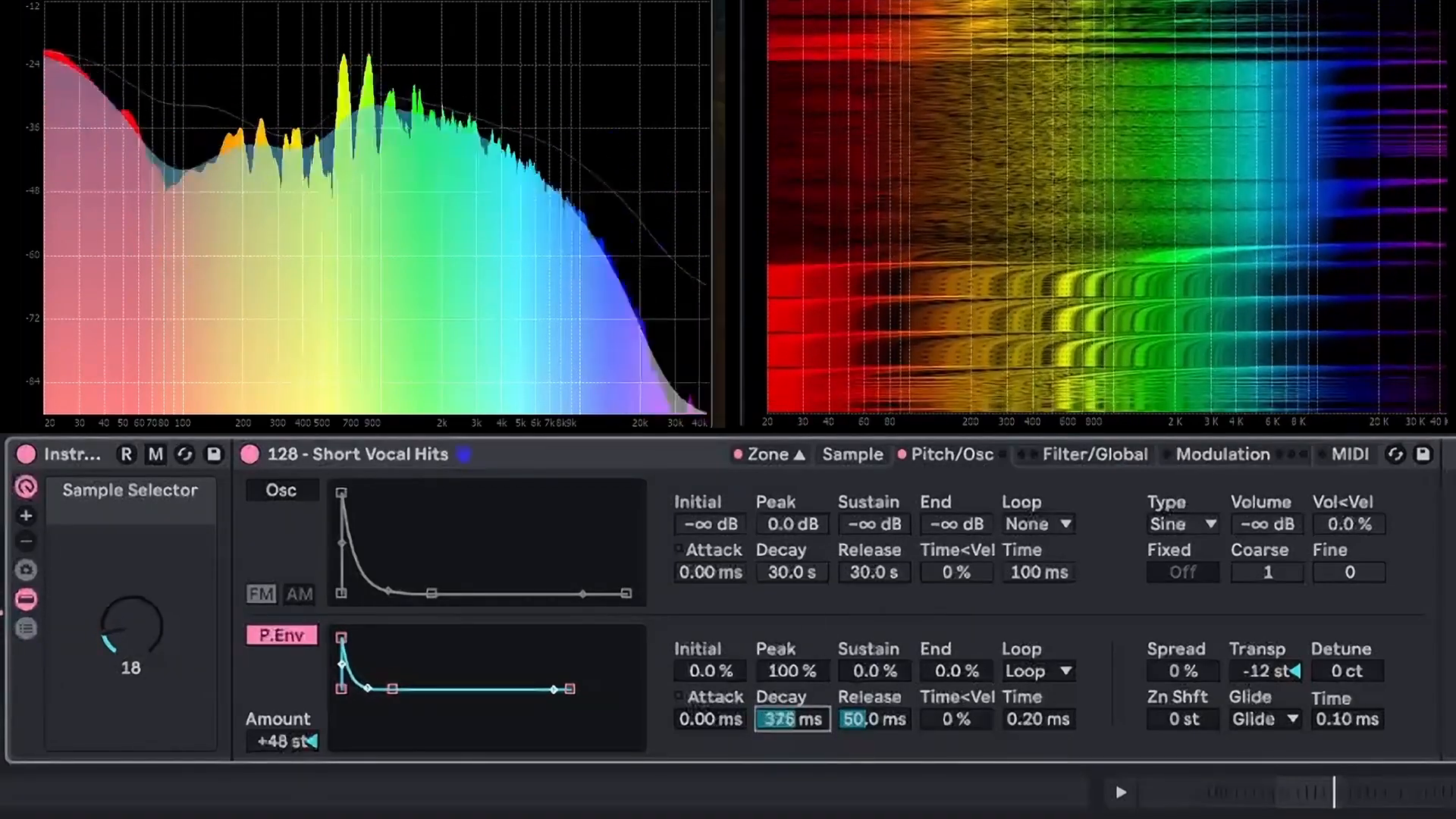
Set the Sample Selector to 31 and the pitch envelope's decay to 969 ms
mouse_move(133, 627)
mouse_down()
mouse_move(133, 587)
mouse_move(133, 606)
mouse_up()
scroll(135, 630, down, 10)
scroll(135, 630, up, 11)
drag(135, 630, 137, 616)
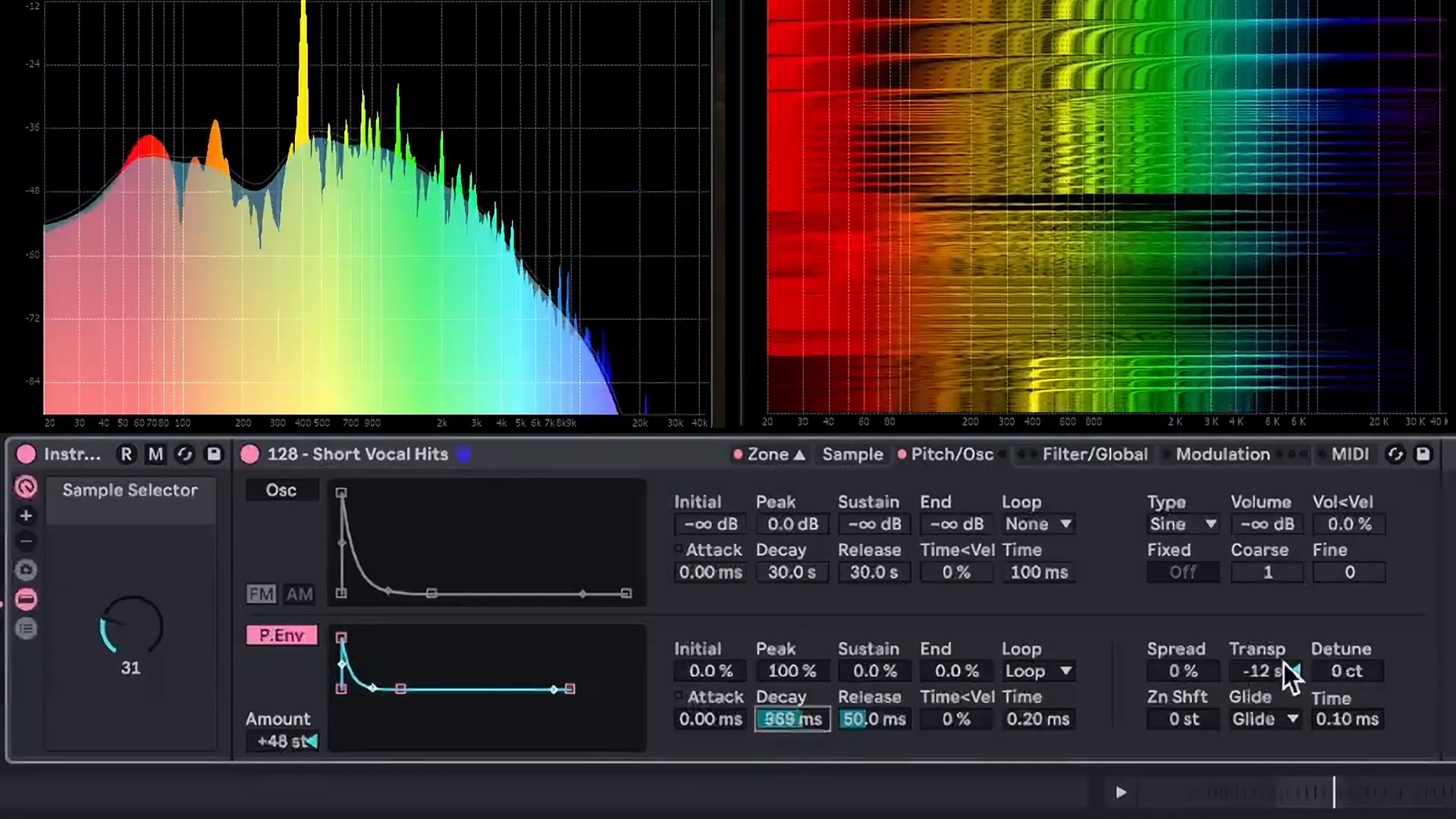
Reset the transposition to 0 st and set the pitch envelope amount to +12 st
double_click(1285, 664)
drag(276, 737, 276, 747)
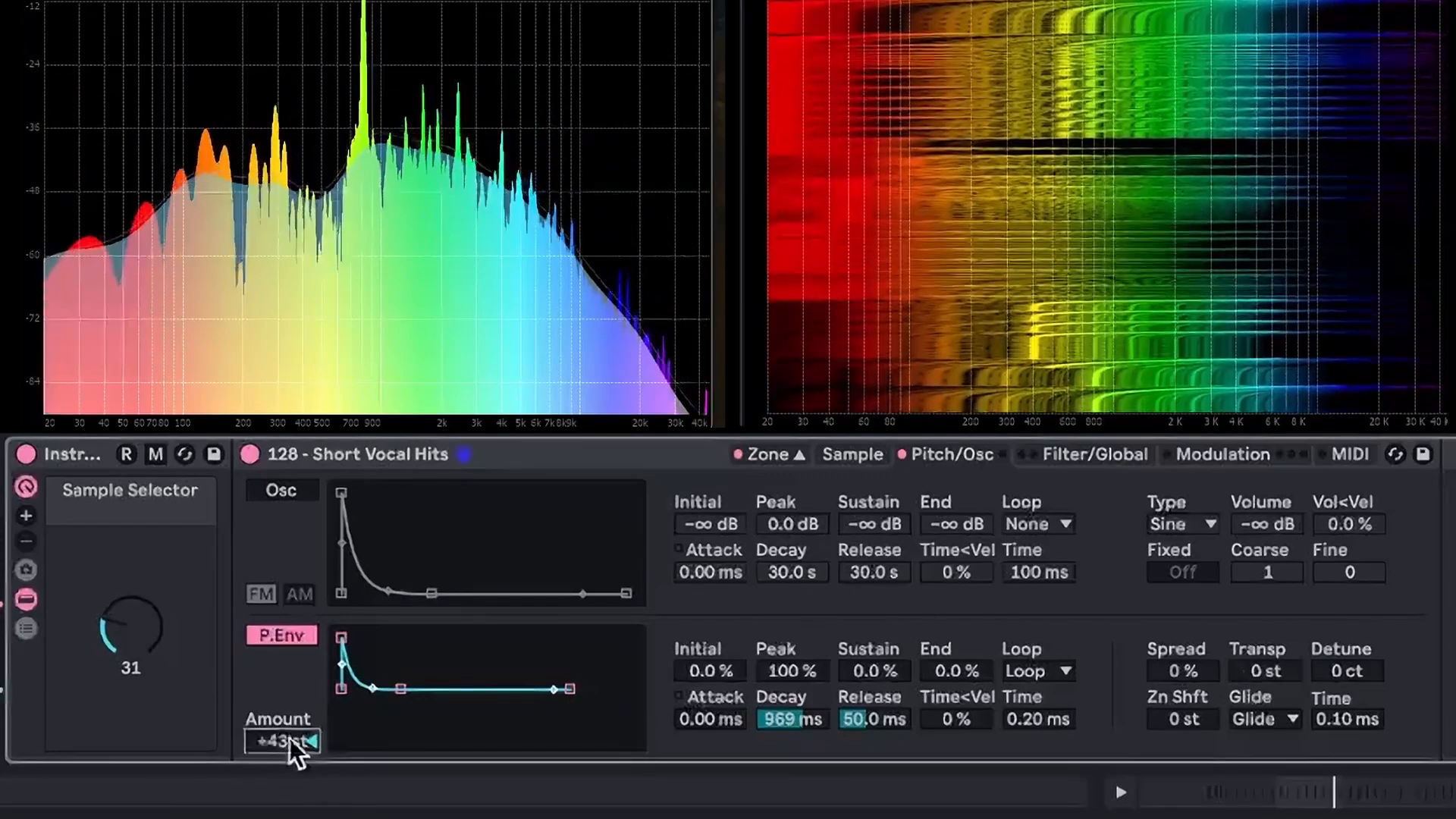
text(12)
key(Return)
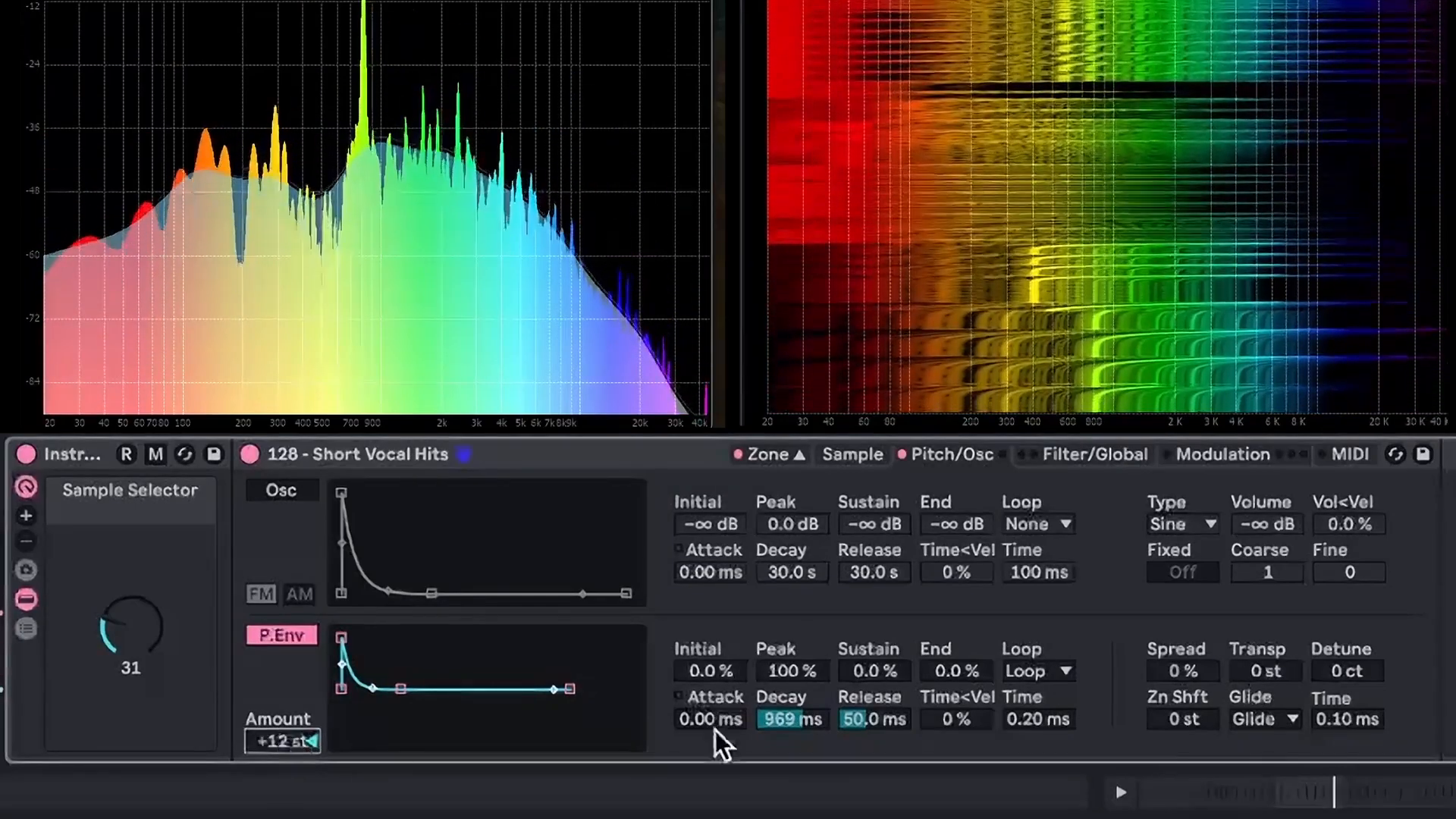
Try the pitch envelope's attack at 8.04 ms and loop time at 1.03 s, return both to 0.00 and 0.20 ms, and leave decay at 487 ms
drag(716, 730, 716, 724)
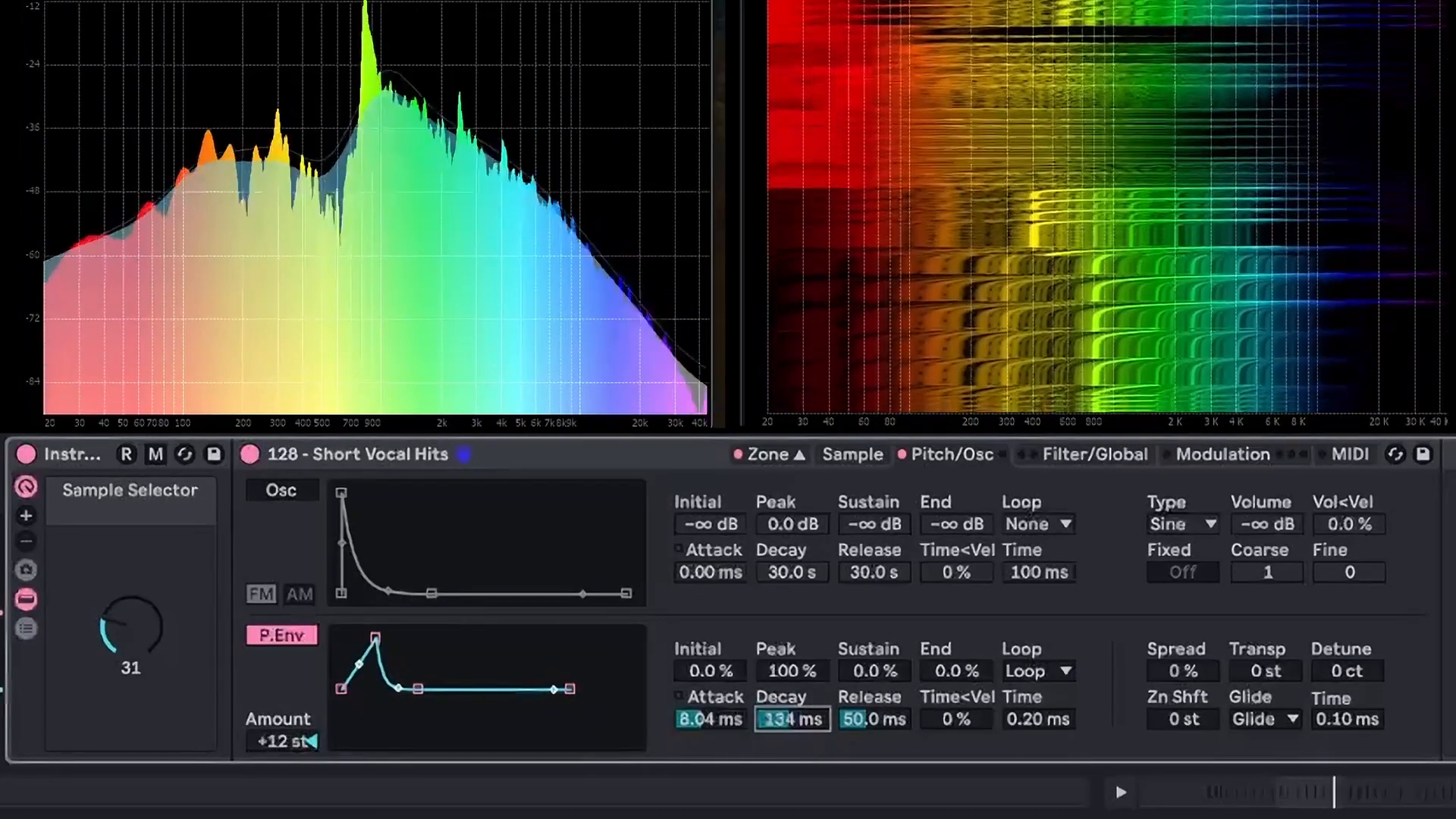
double_click(706, 720)
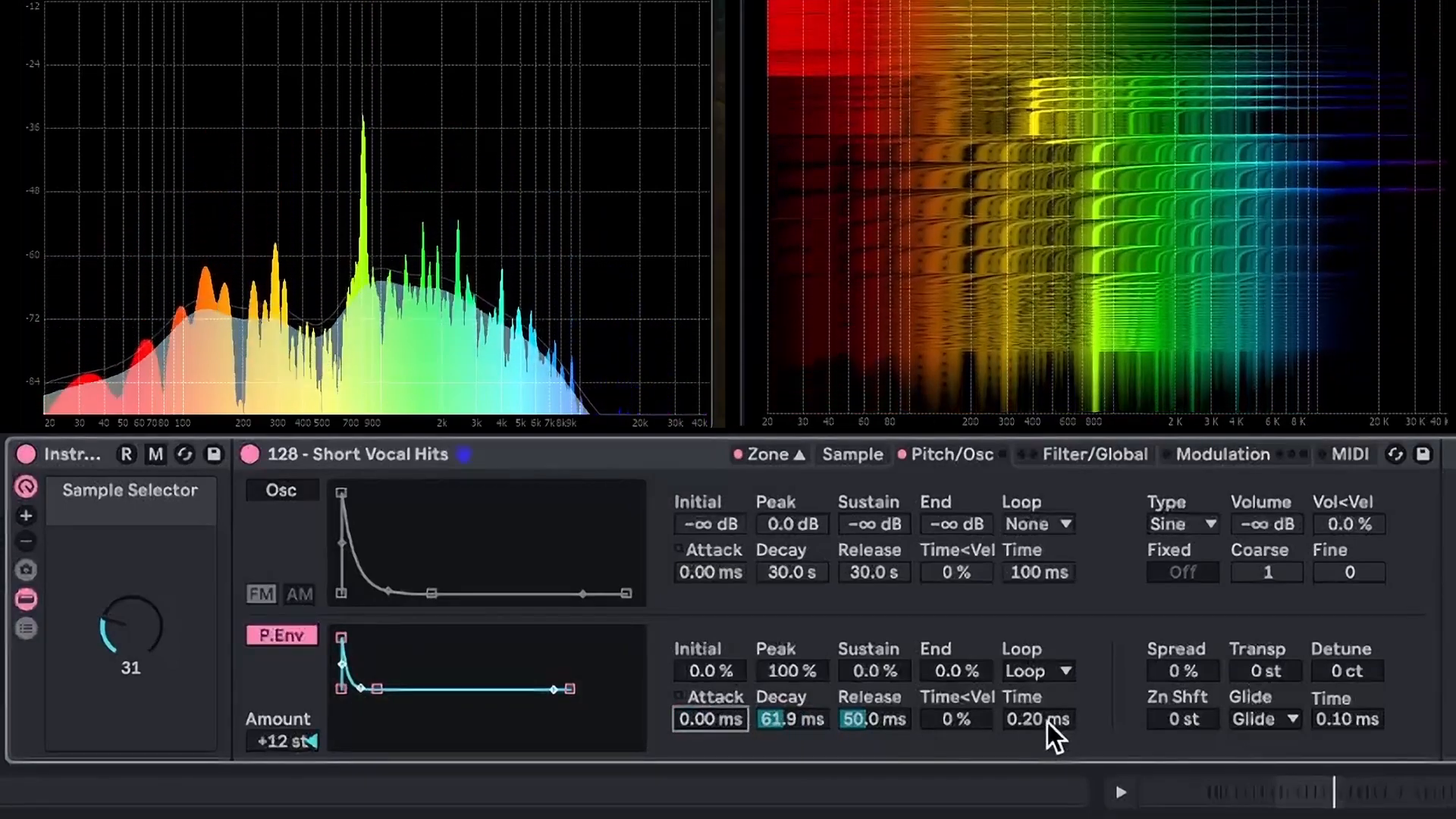
click(1047, 722)
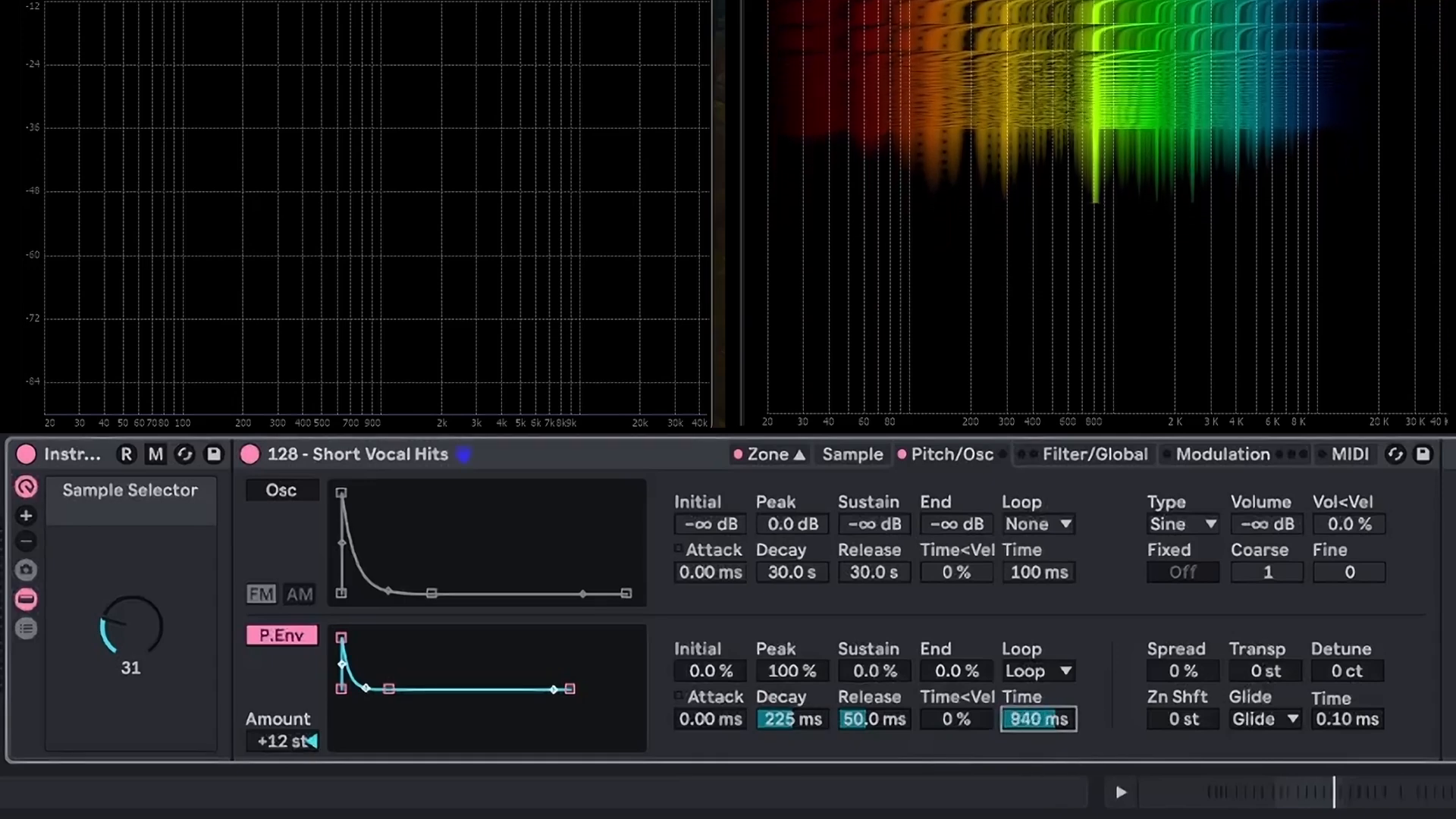
drag(784, 725, 784, 682)
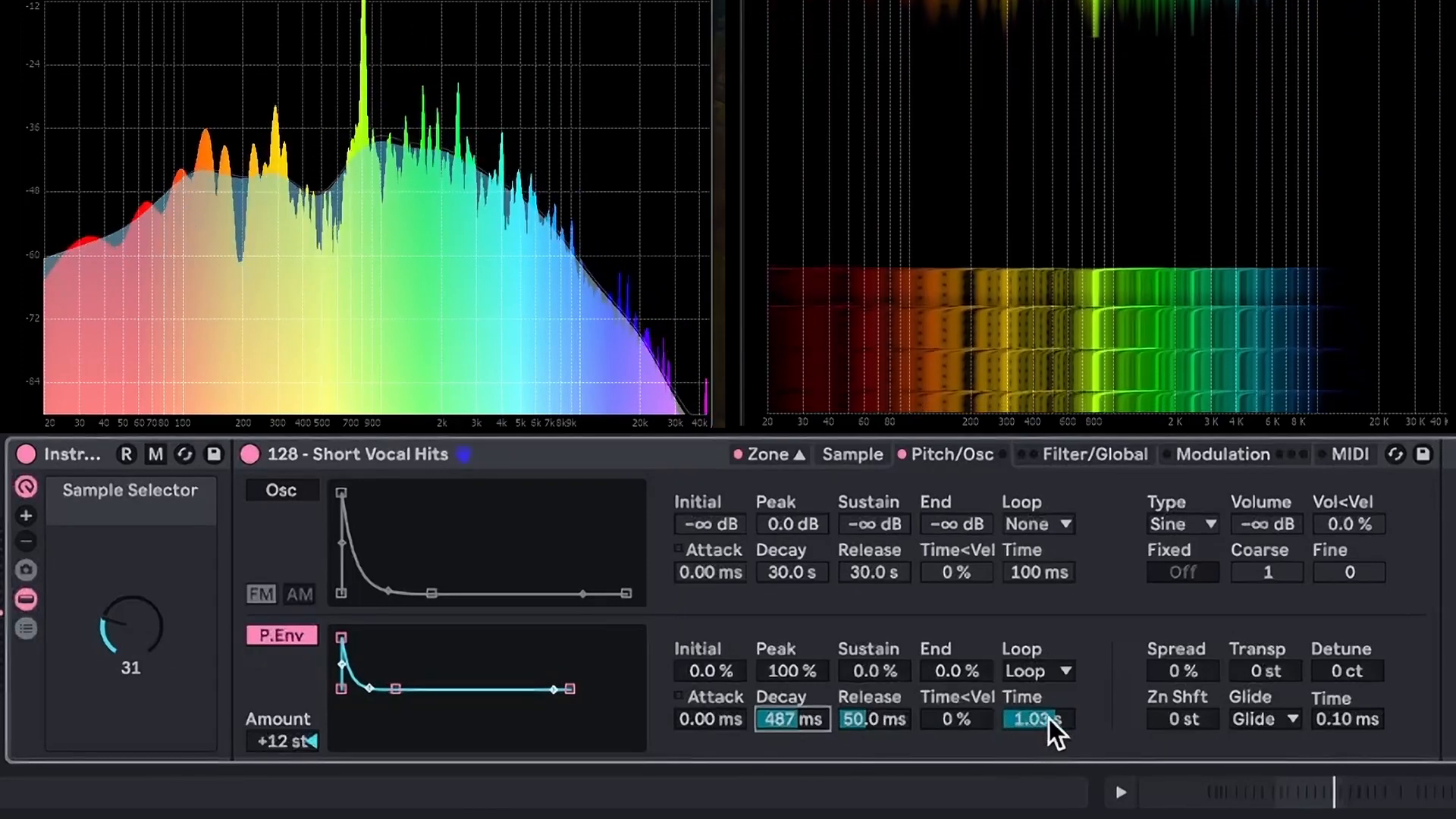
mouse_move(1049, 717)
mouse_down()
mouse_move(1048, 766)
mouse_move(1050, 717)
mouse_up()
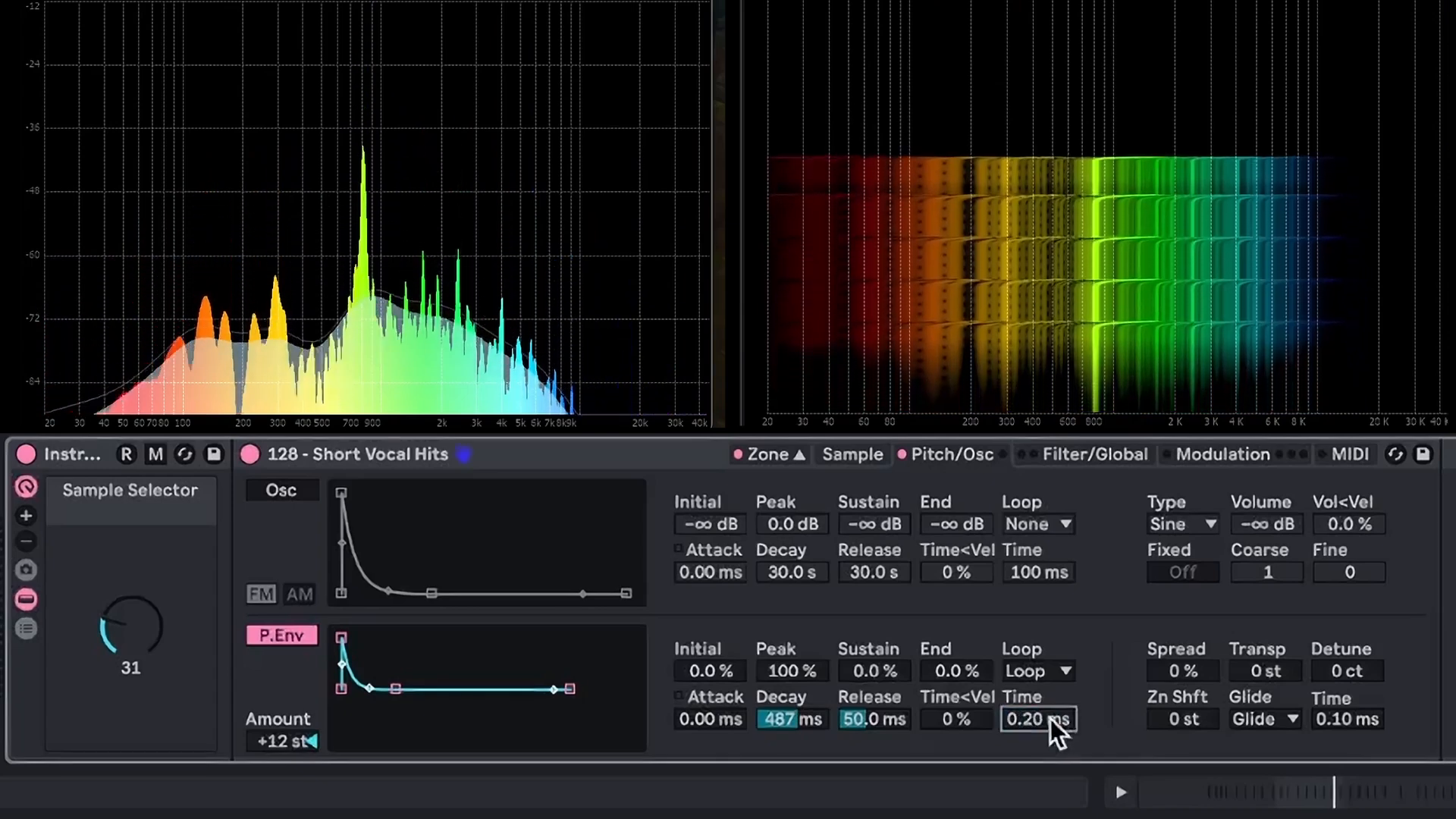
Set the looping pitch envelope's attack to 9.72 ms and decay to 40.3 ms
click(794, 717)
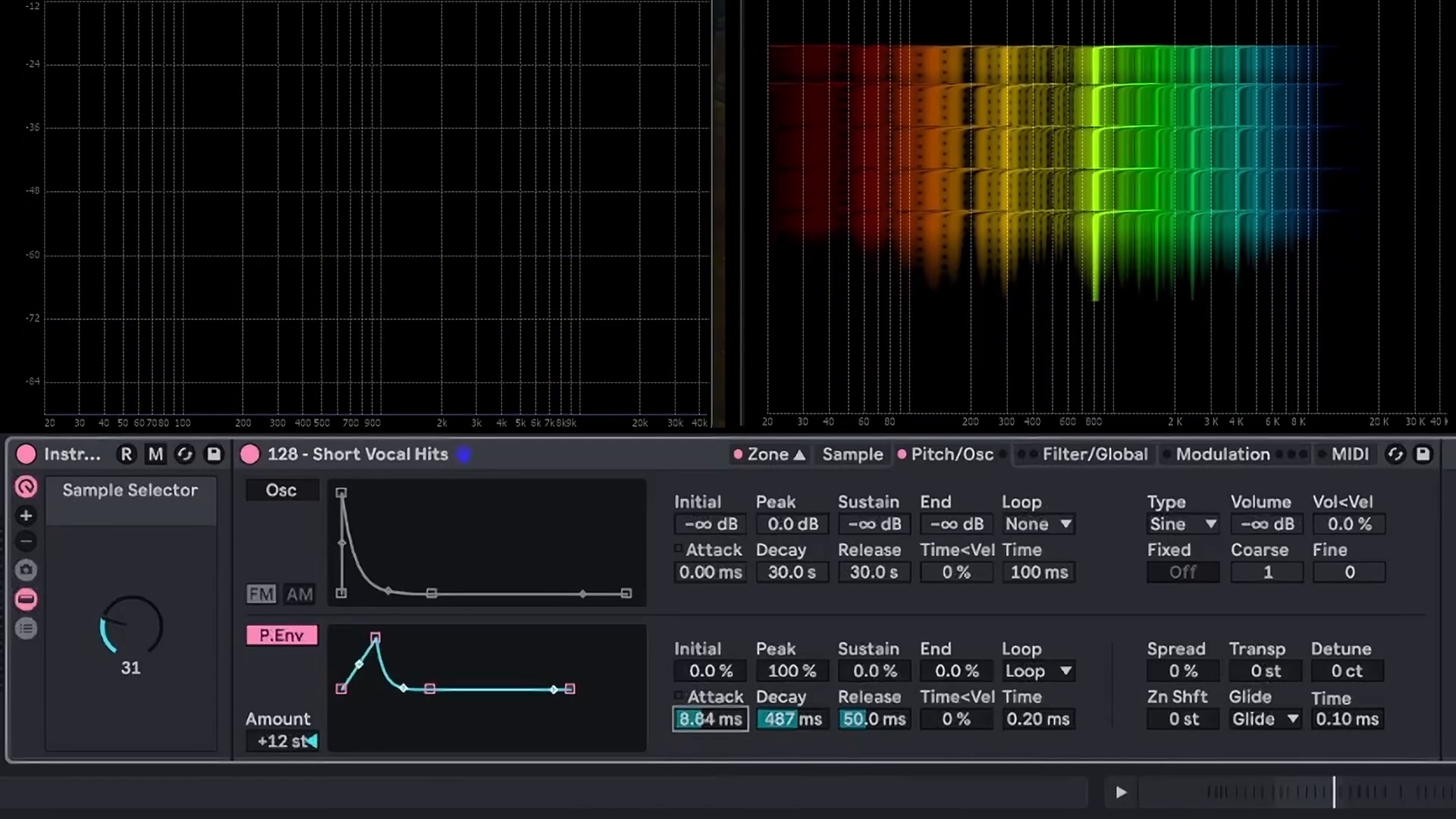
drag(768, 729, 768, 737)
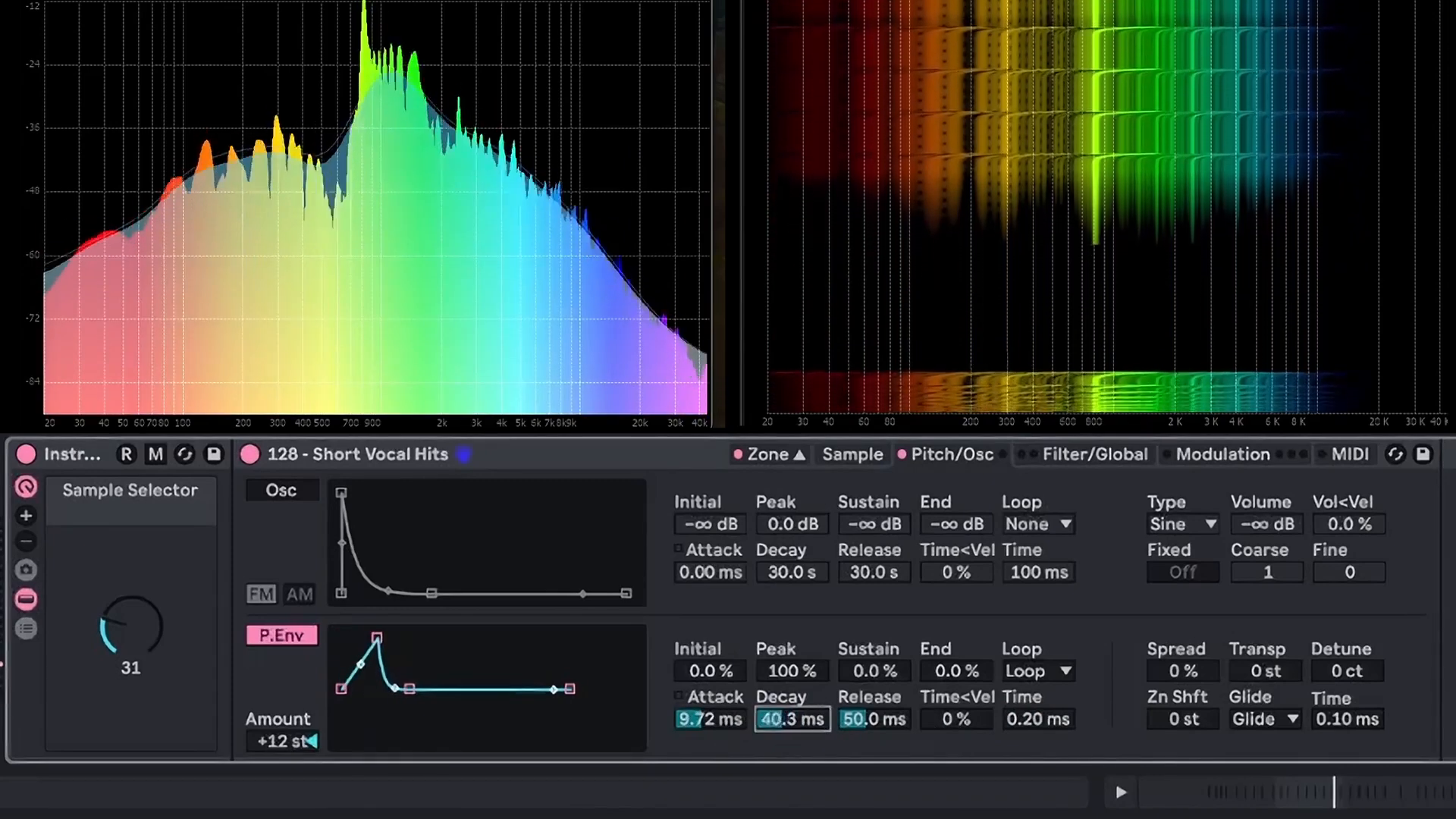
Try the pitch envelope with longer attacks and a -100 % peak, restore 100 % peak and 0.00 ms attack with 134 ms decay, and disable it
drag(716, 717, 716, 674)
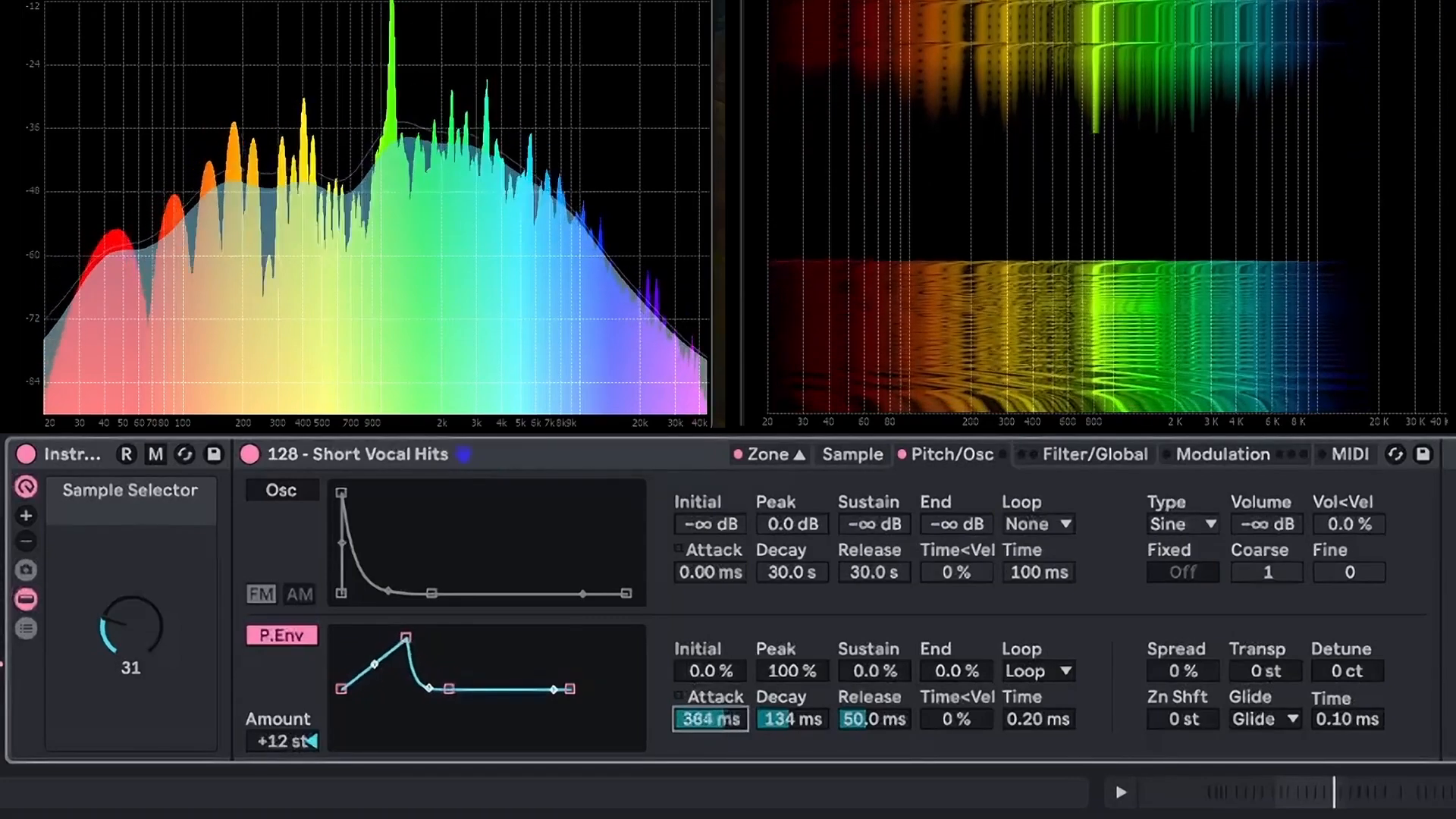
drag(709, 718, 709, 698)
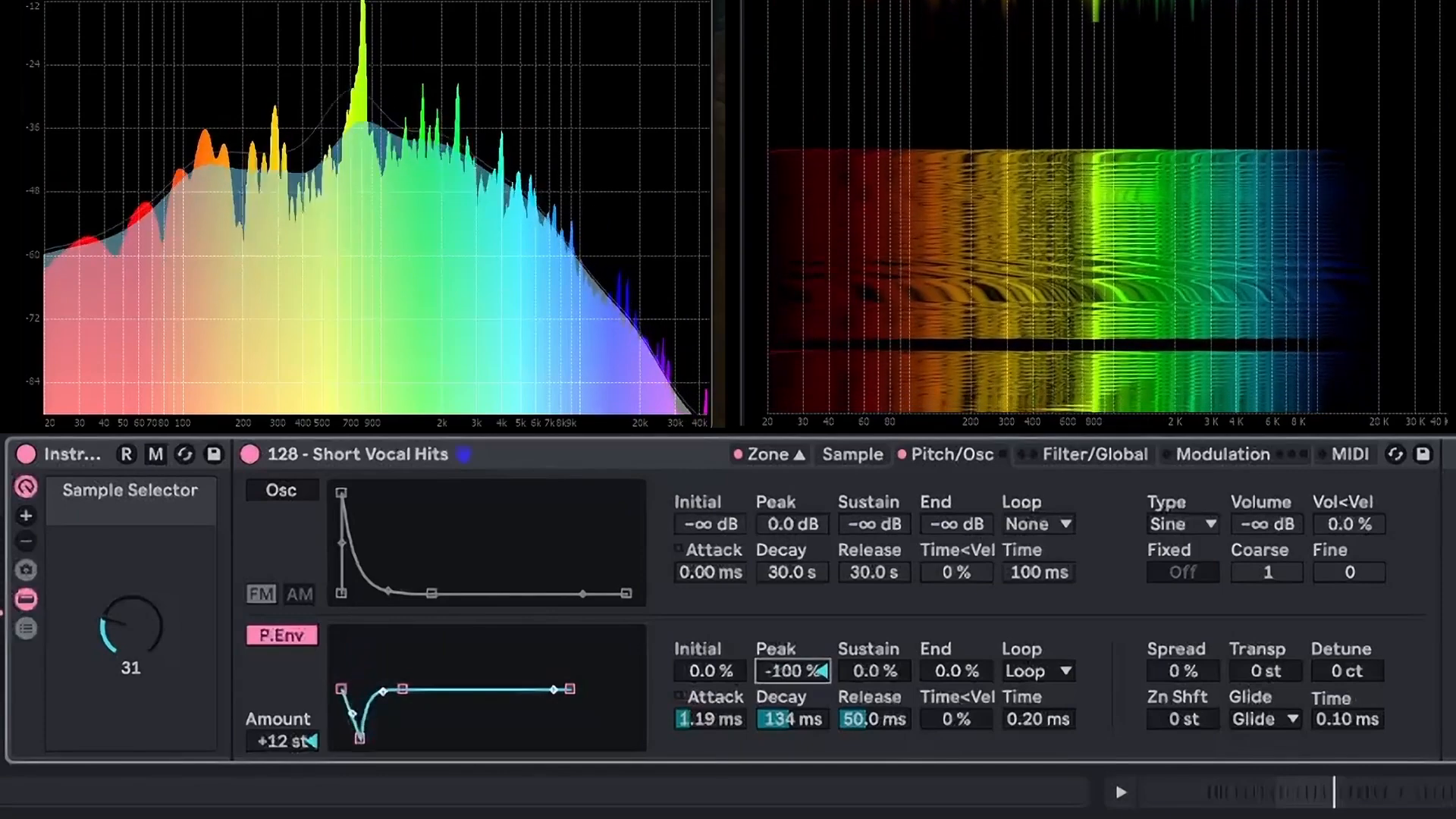
mouse_move(789, 670)
mouse_down()
mouse_move(788, 626)
mouse_move(792, 715)
mouse_move(808, 656)
mouse_up()
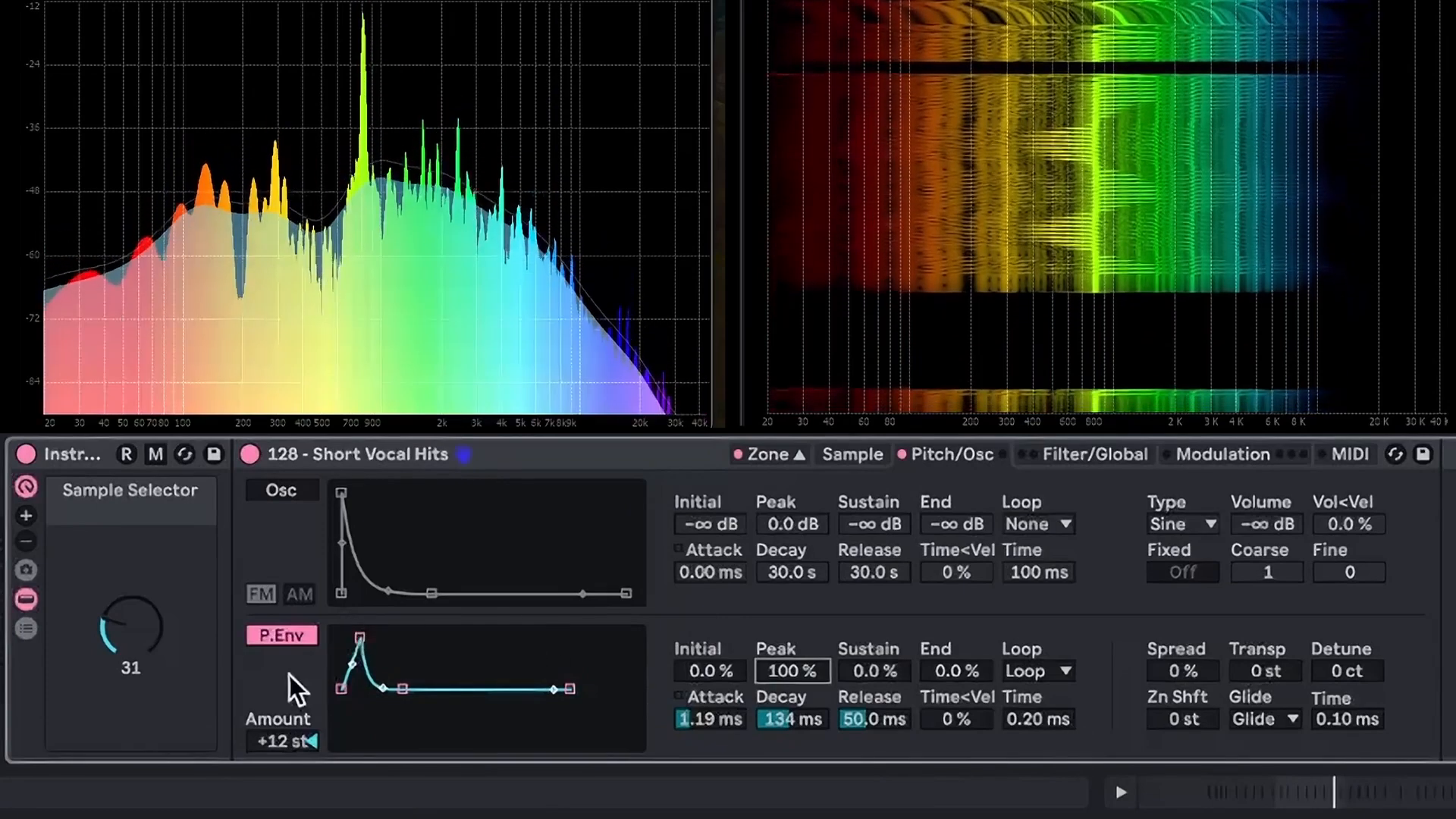
drag(731, 722, 652, 689)
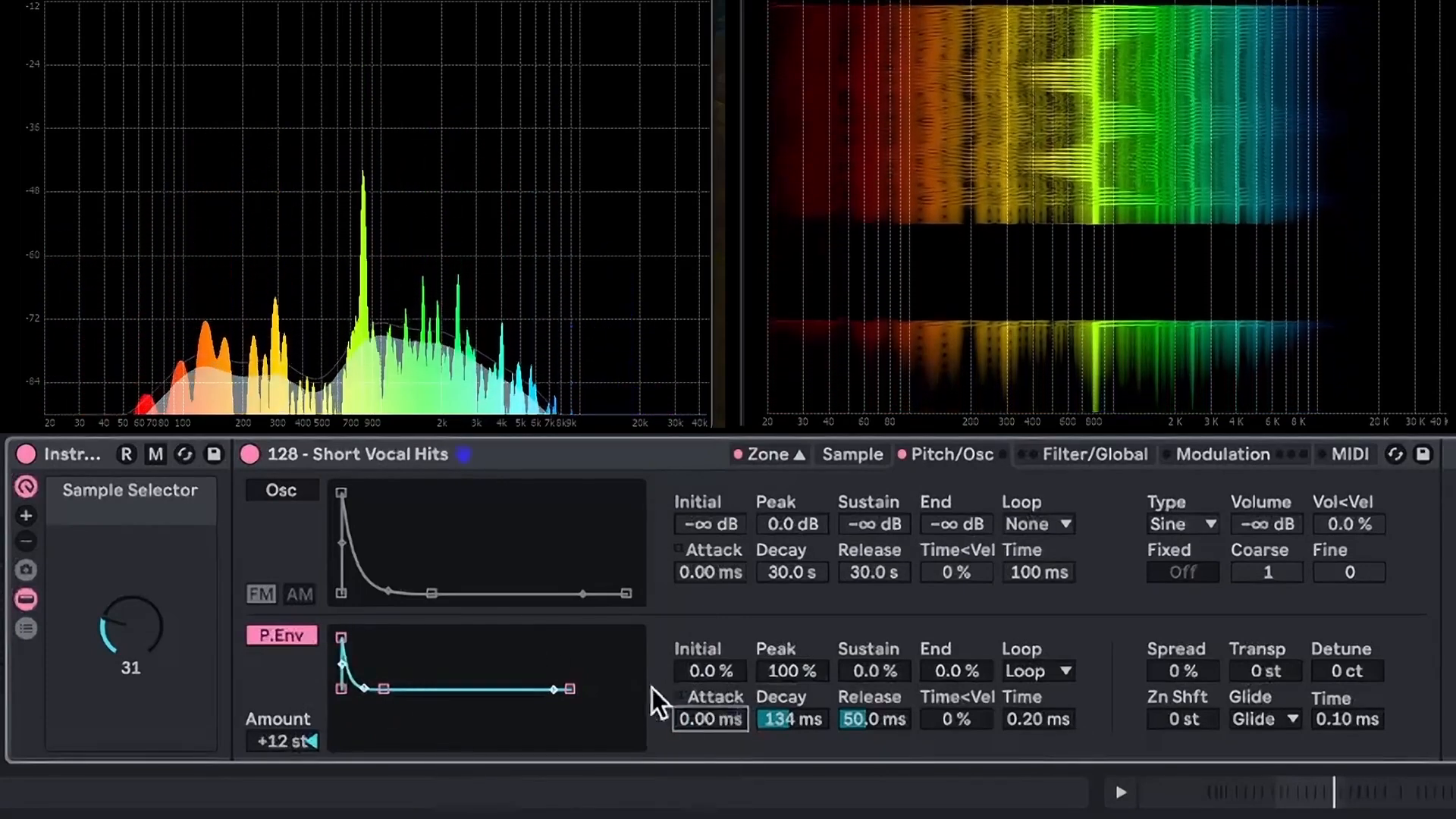
click(286, 634)
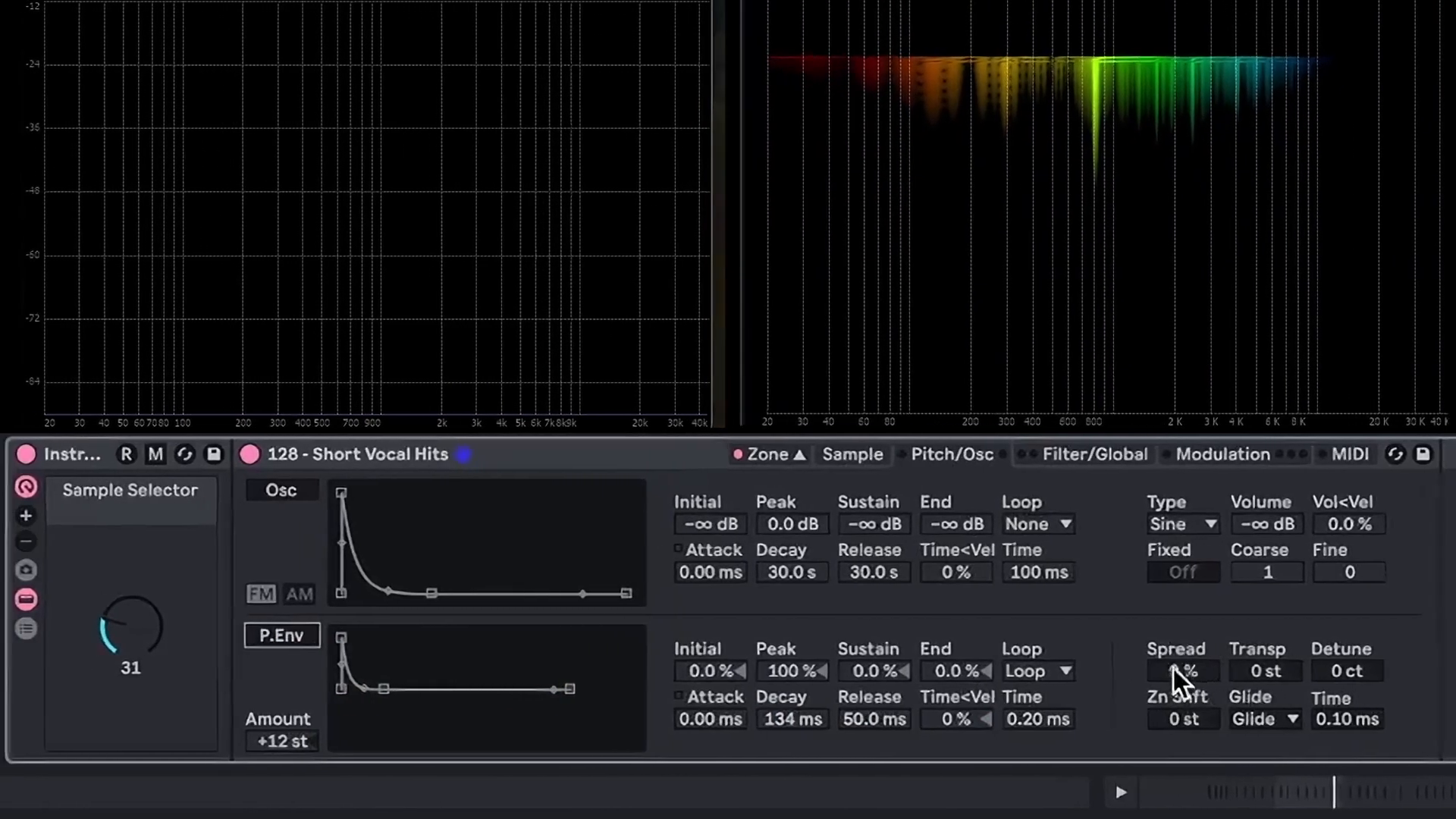
Try the Spread at 31 % and 100 % with Glide set to Off, and return the Spread to 0 %
mouse_move(1159, 680)
mouse_down()
mouse_move(1169, 643)
mouse_move(1169, 677)
mouse_move(1140, 673)
mouse_up()
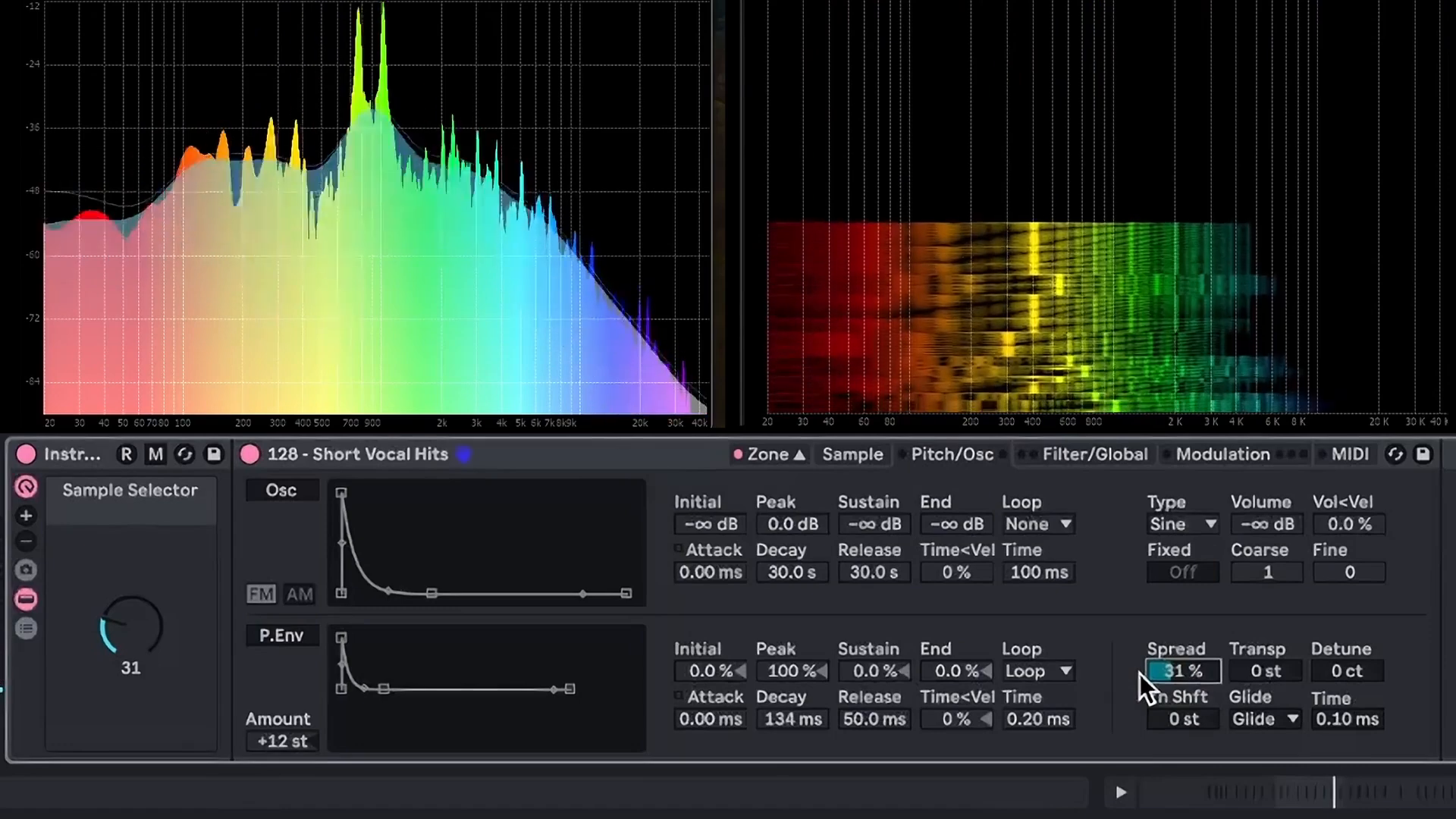
drag(1140, 673, 1140, 705)
drag(1207, 661, 1207, 585)
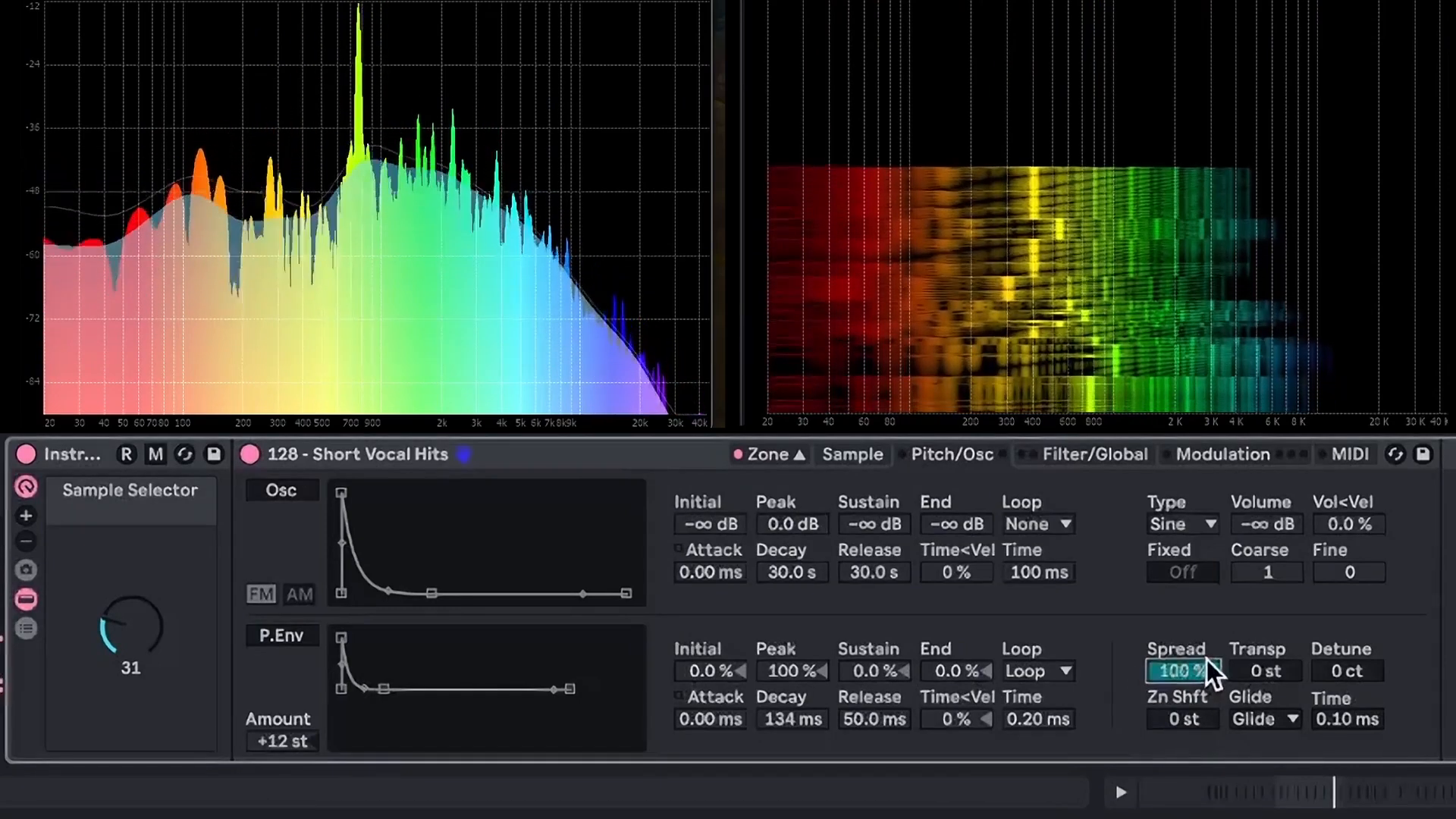
click(1272, 716)
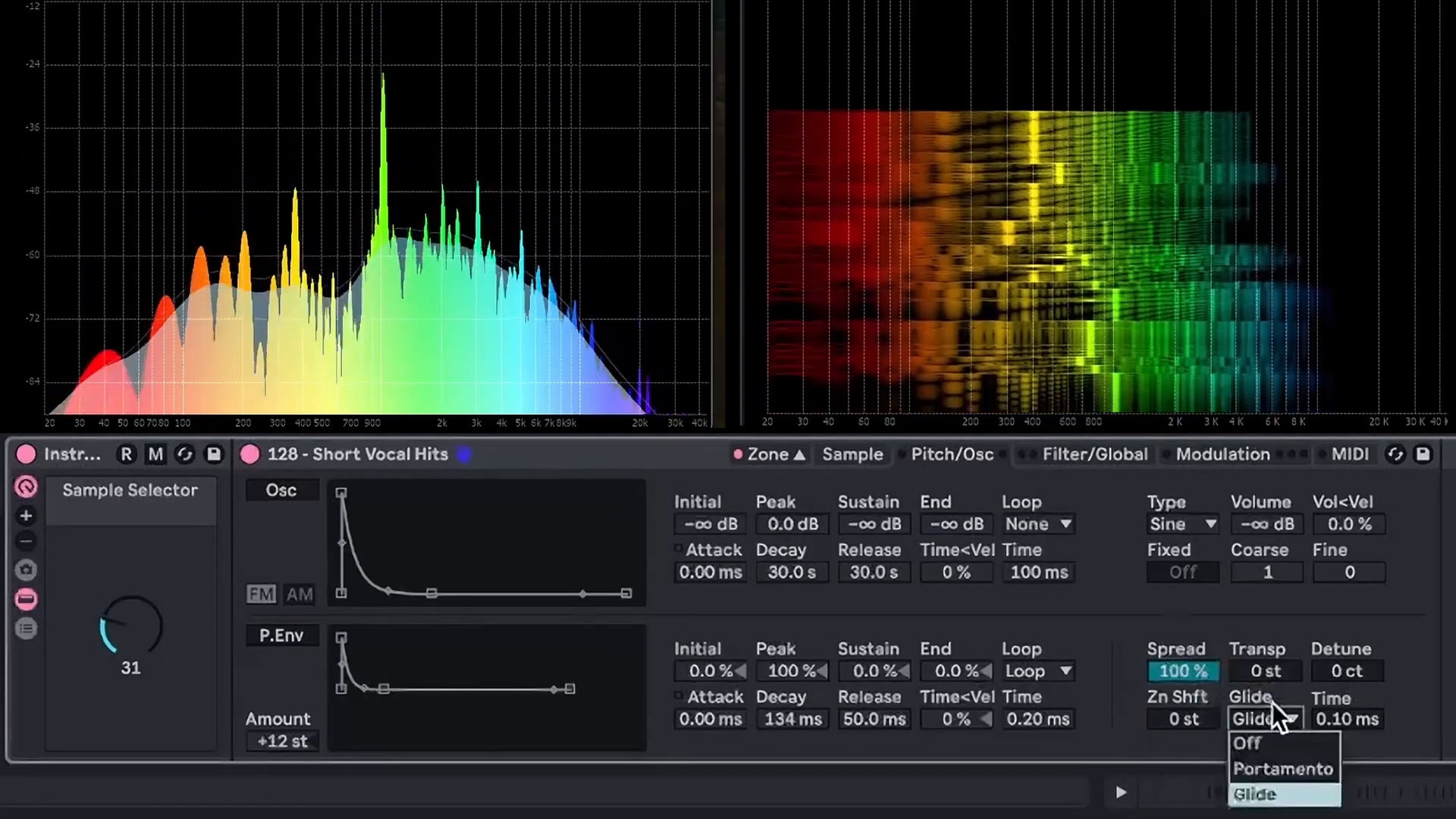
click(1251, 739)
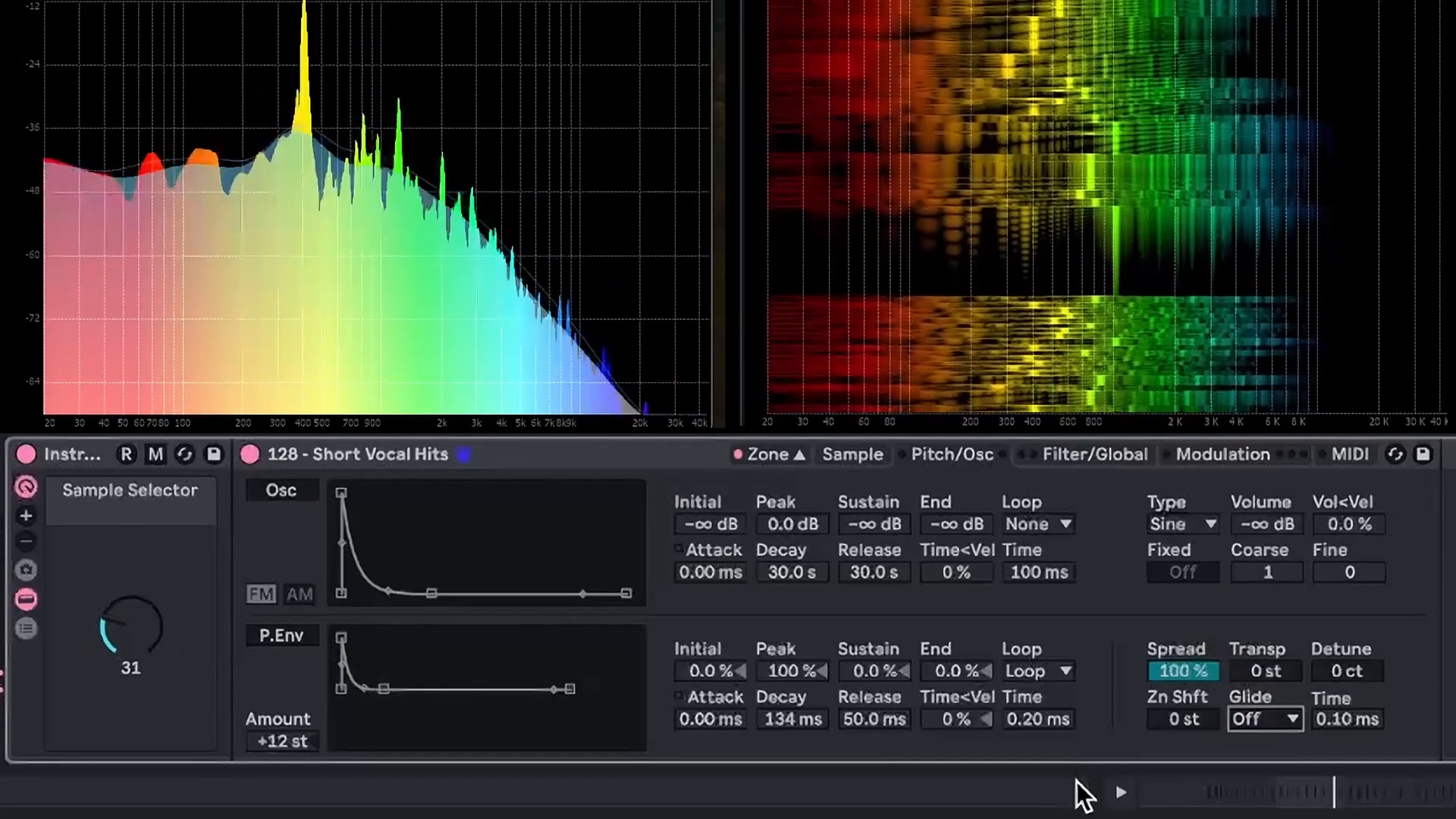
drag(1196, 672, 1195, 758)
Compare the Portamento and Glide modes with the glide time at 965 ms, leaving the mode on Portamento
click(1289, 718)
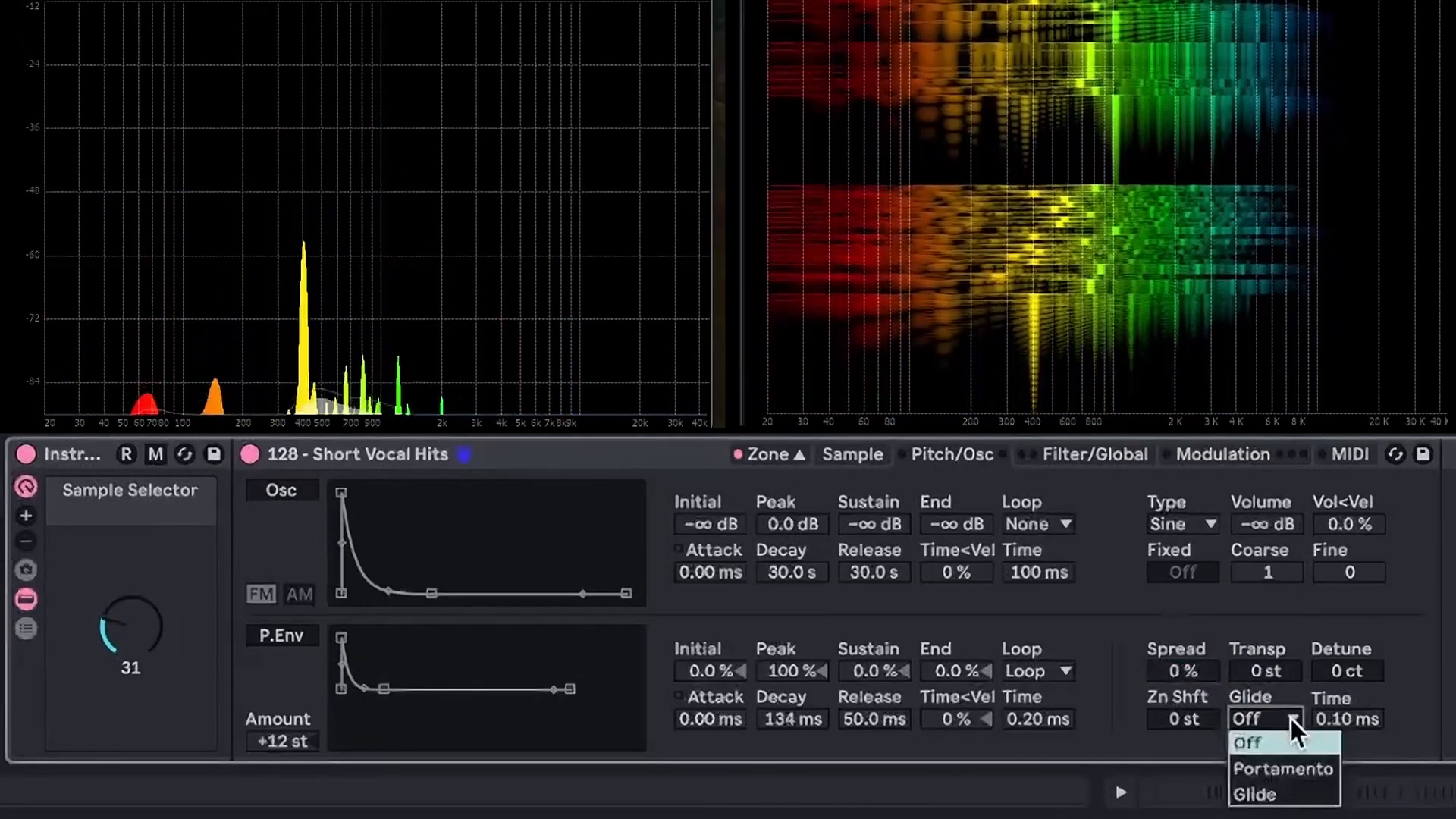
click(1302, 771)
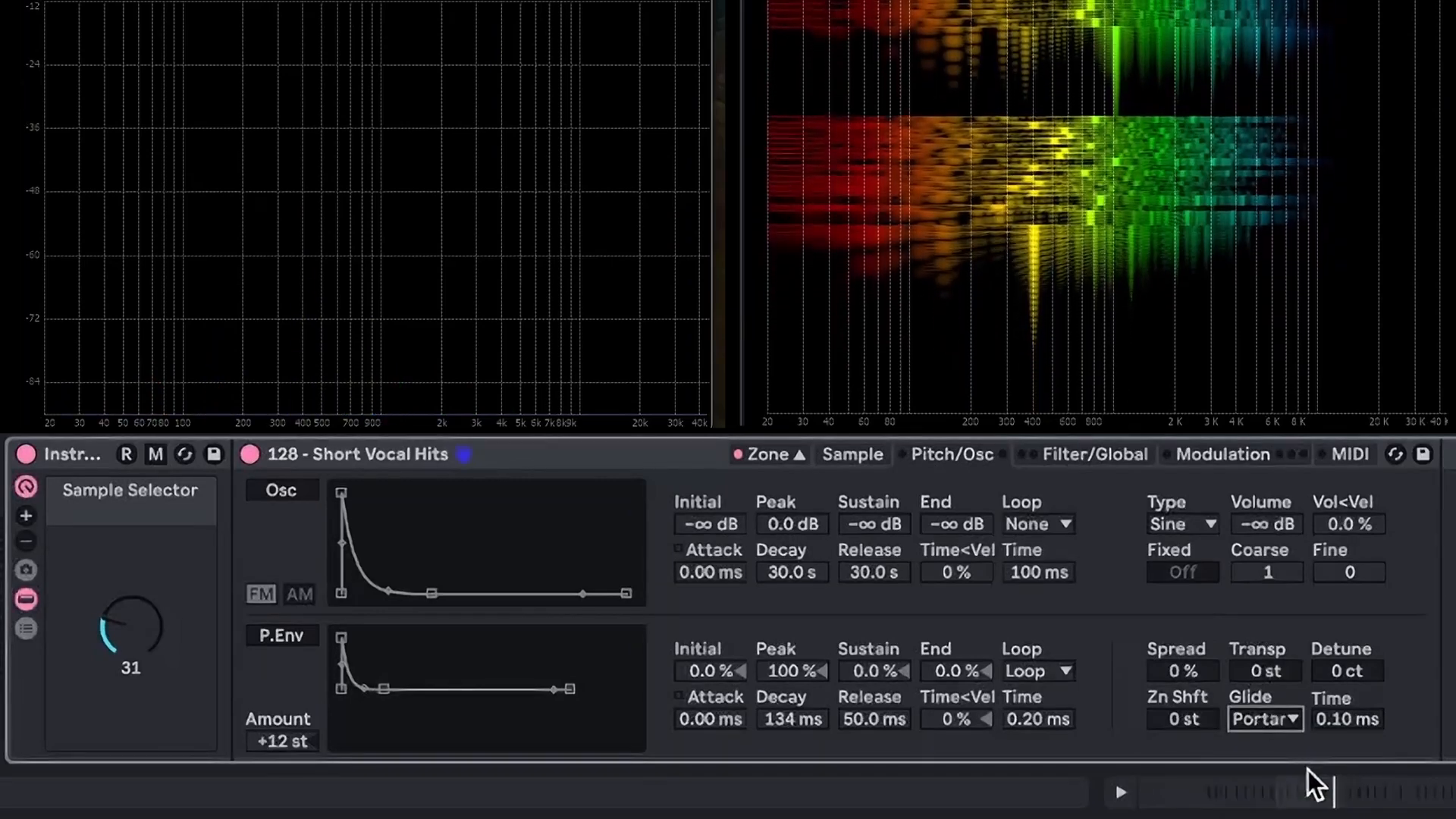
click(1253, 720)
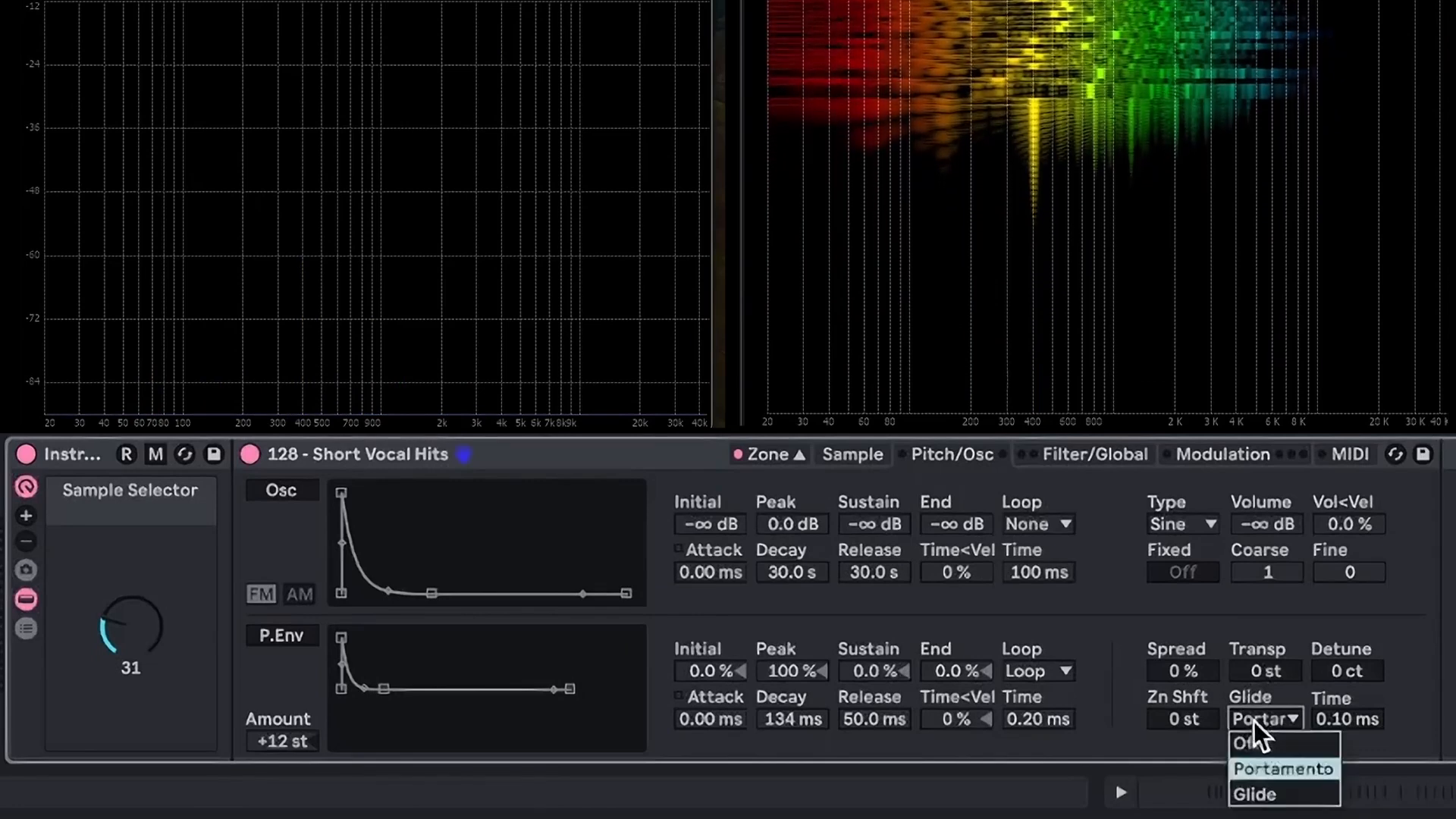
click(1275, 790)
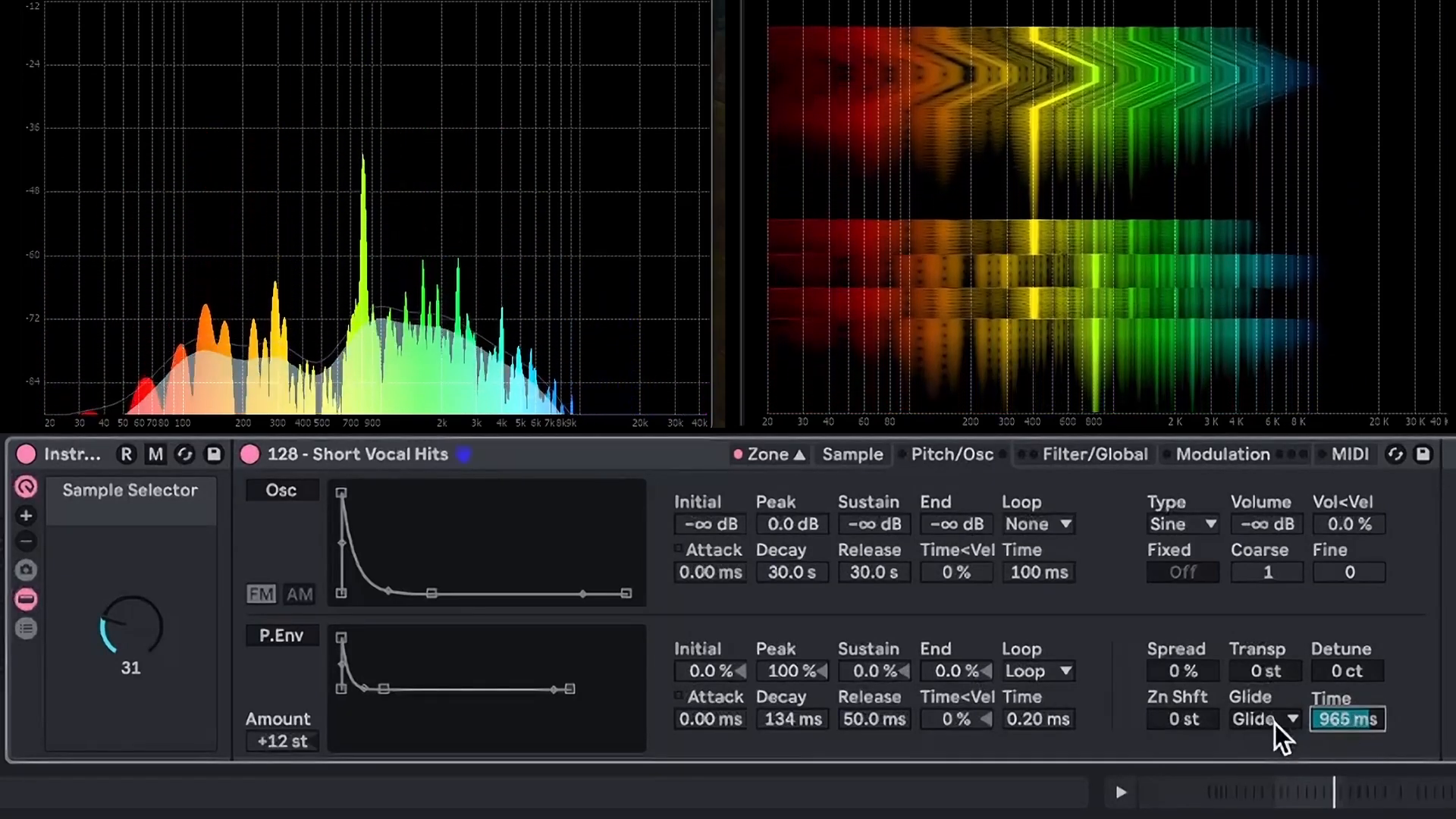
click(1275, 720)
click(1294, 767)
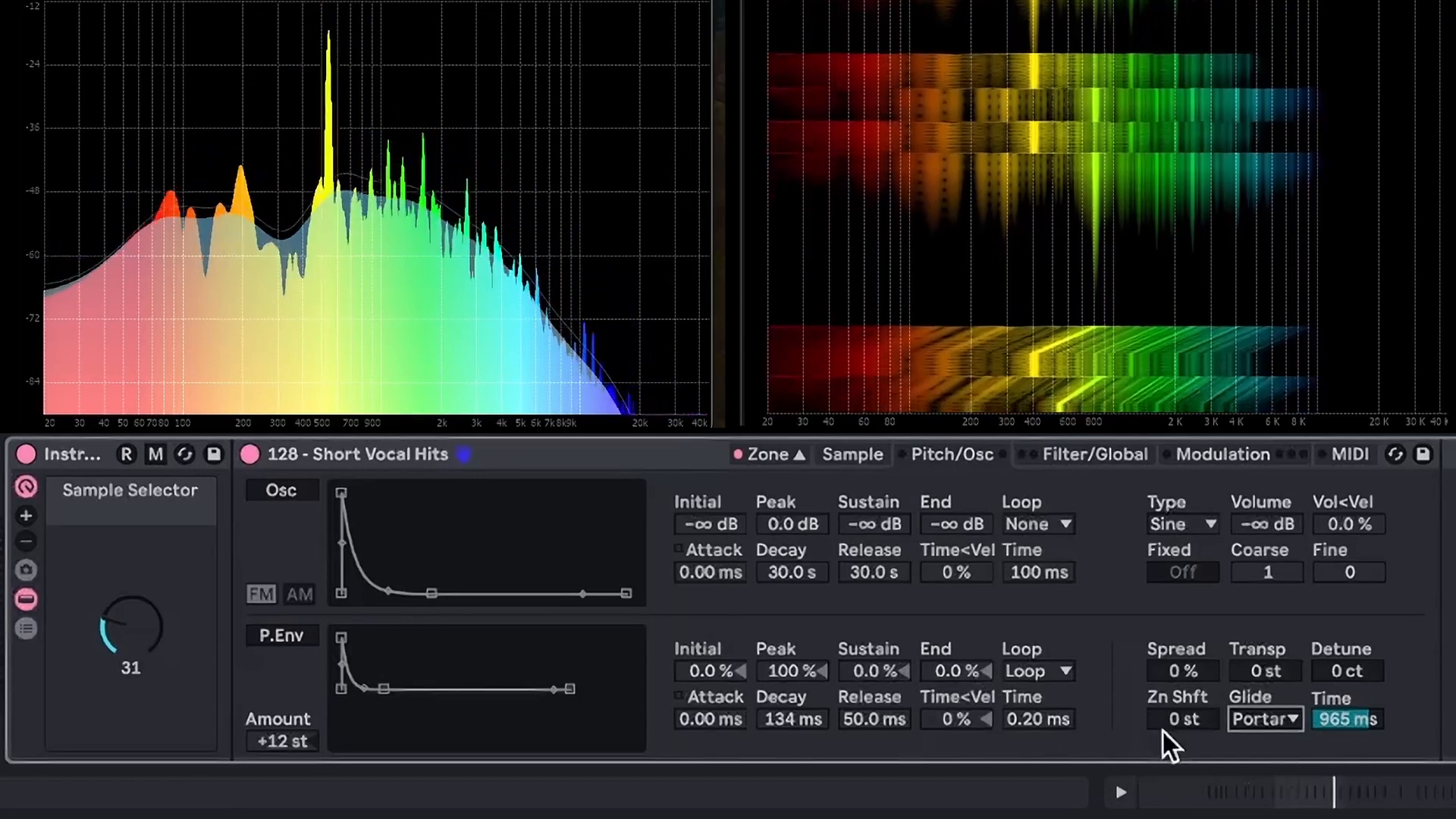
Set the Sampler's number of voices to 4 in the global settings
click(1108, 453)
click(1380, 741)
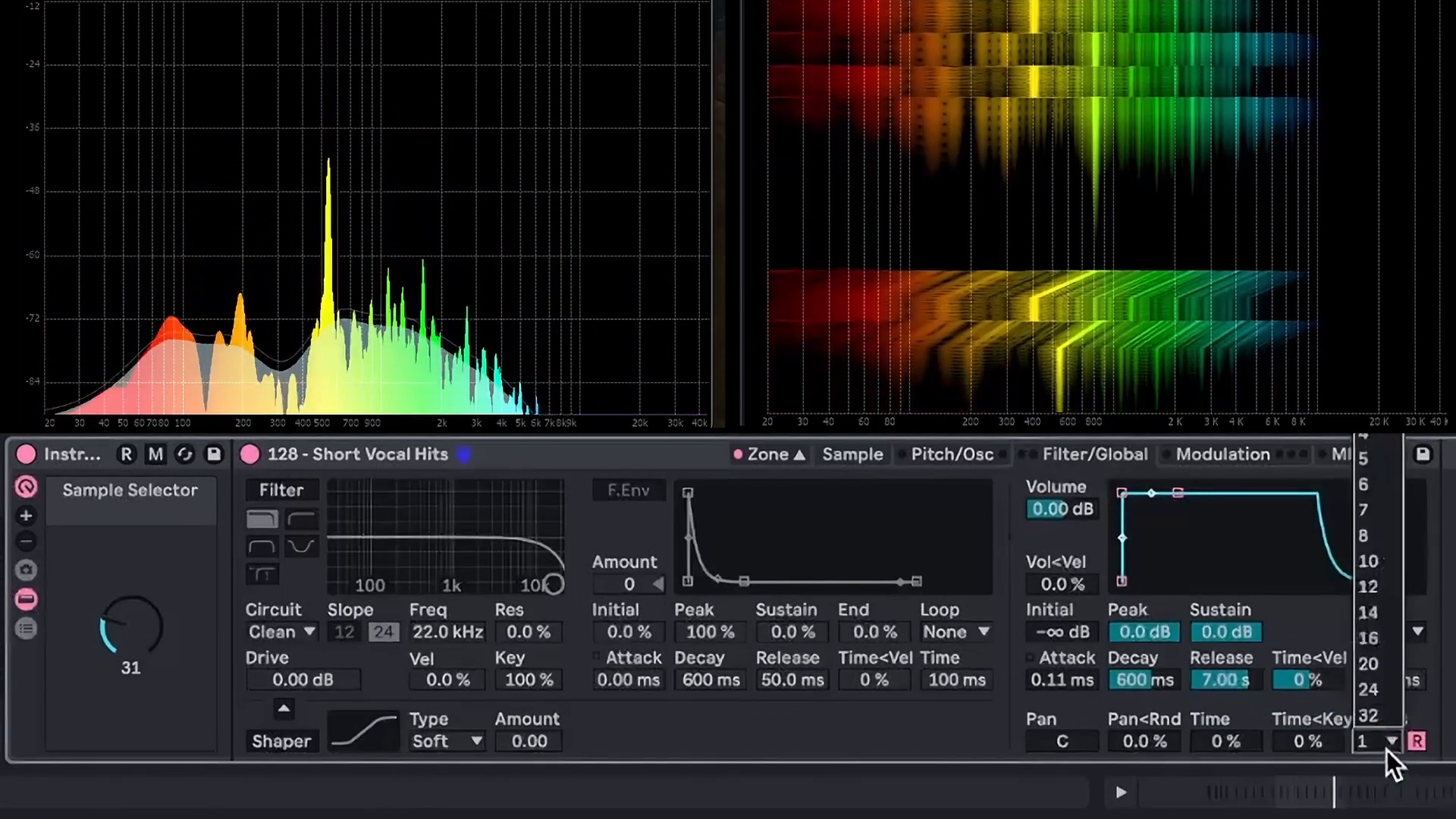
click(1377, 441)
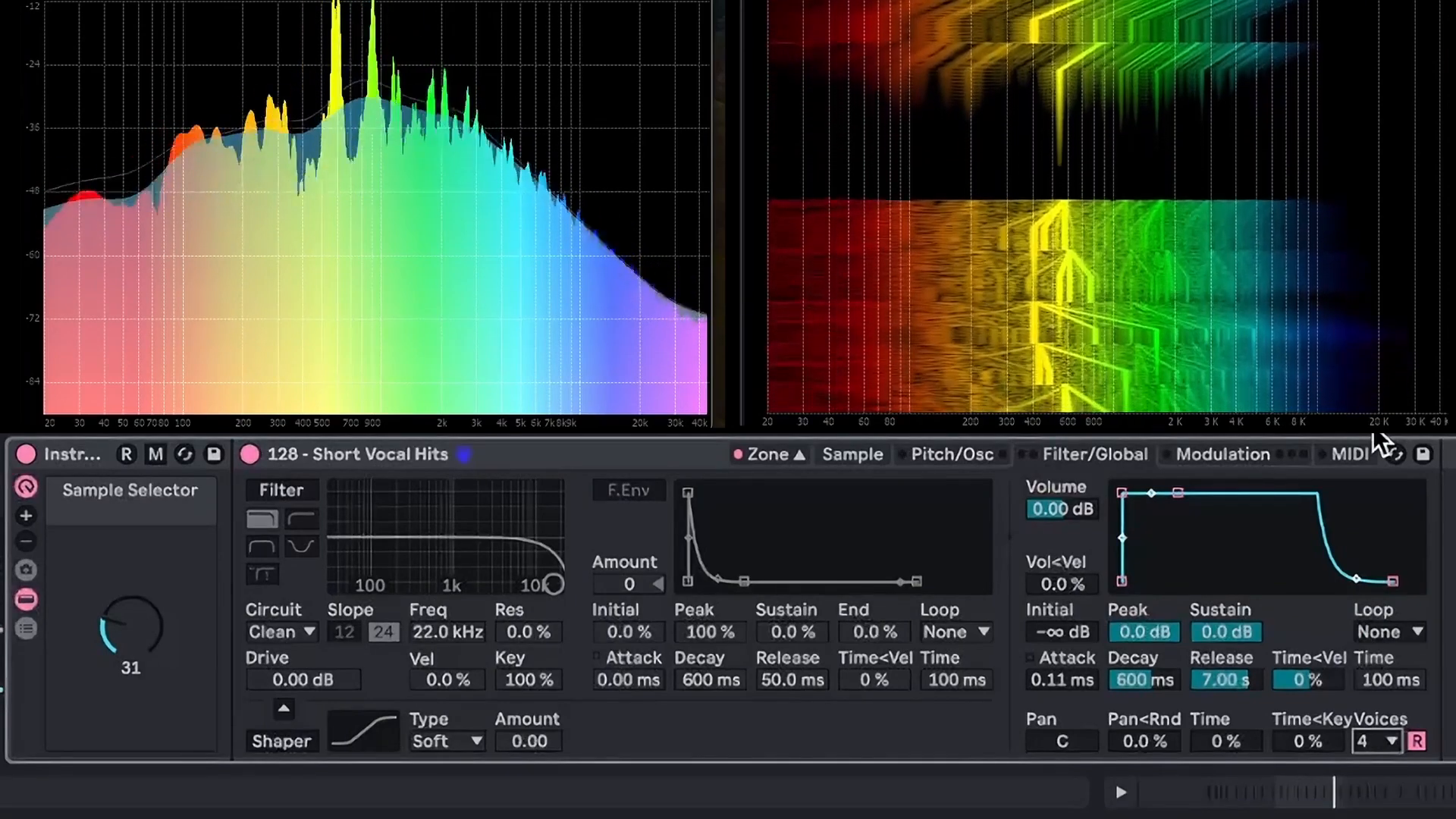
Try a glide time of 26.4 ms and the Glide mode, and settle on Portamento with 274 ms
click(945, 446)
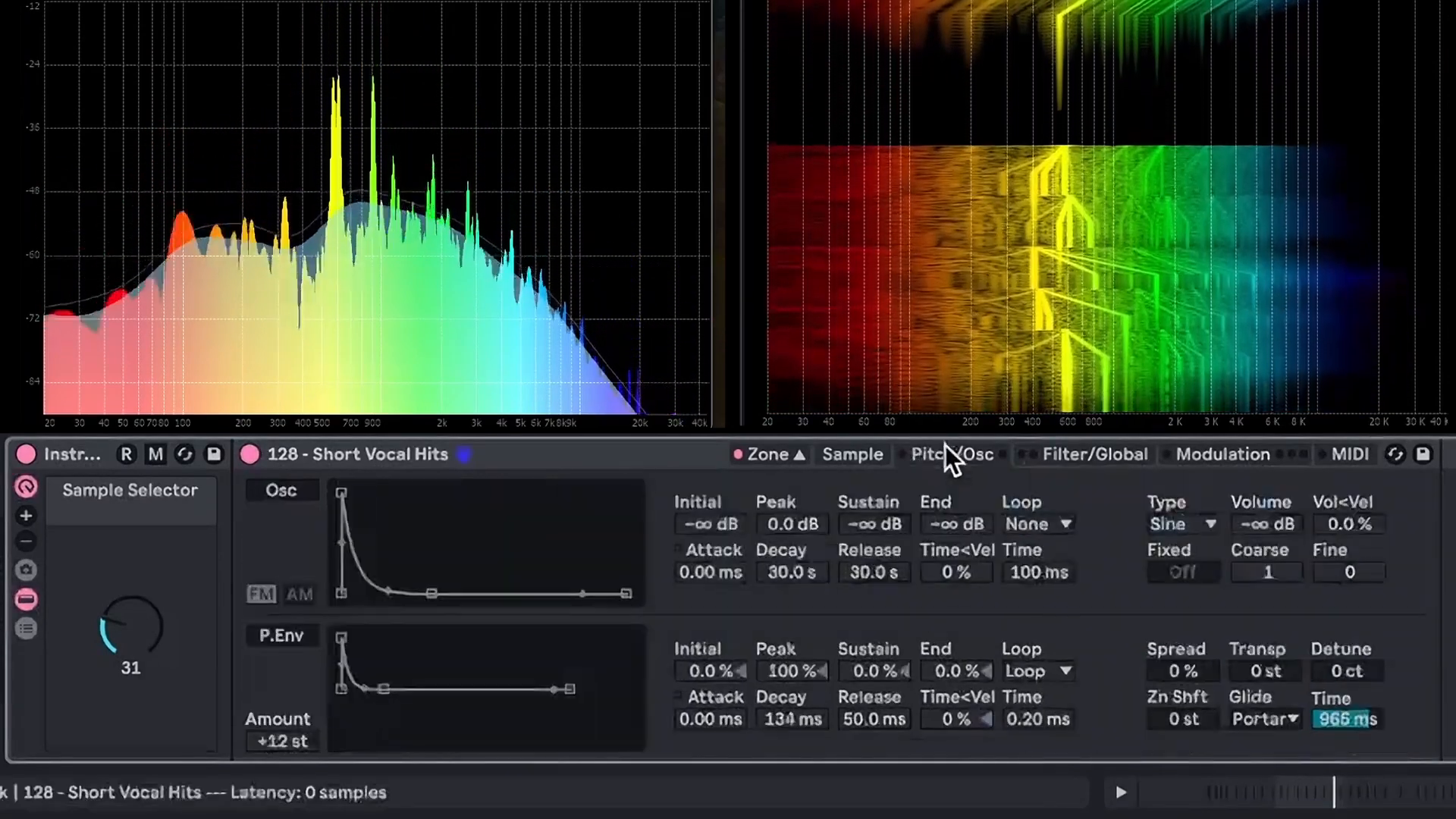
drag(1344, 726, 1344, 793)
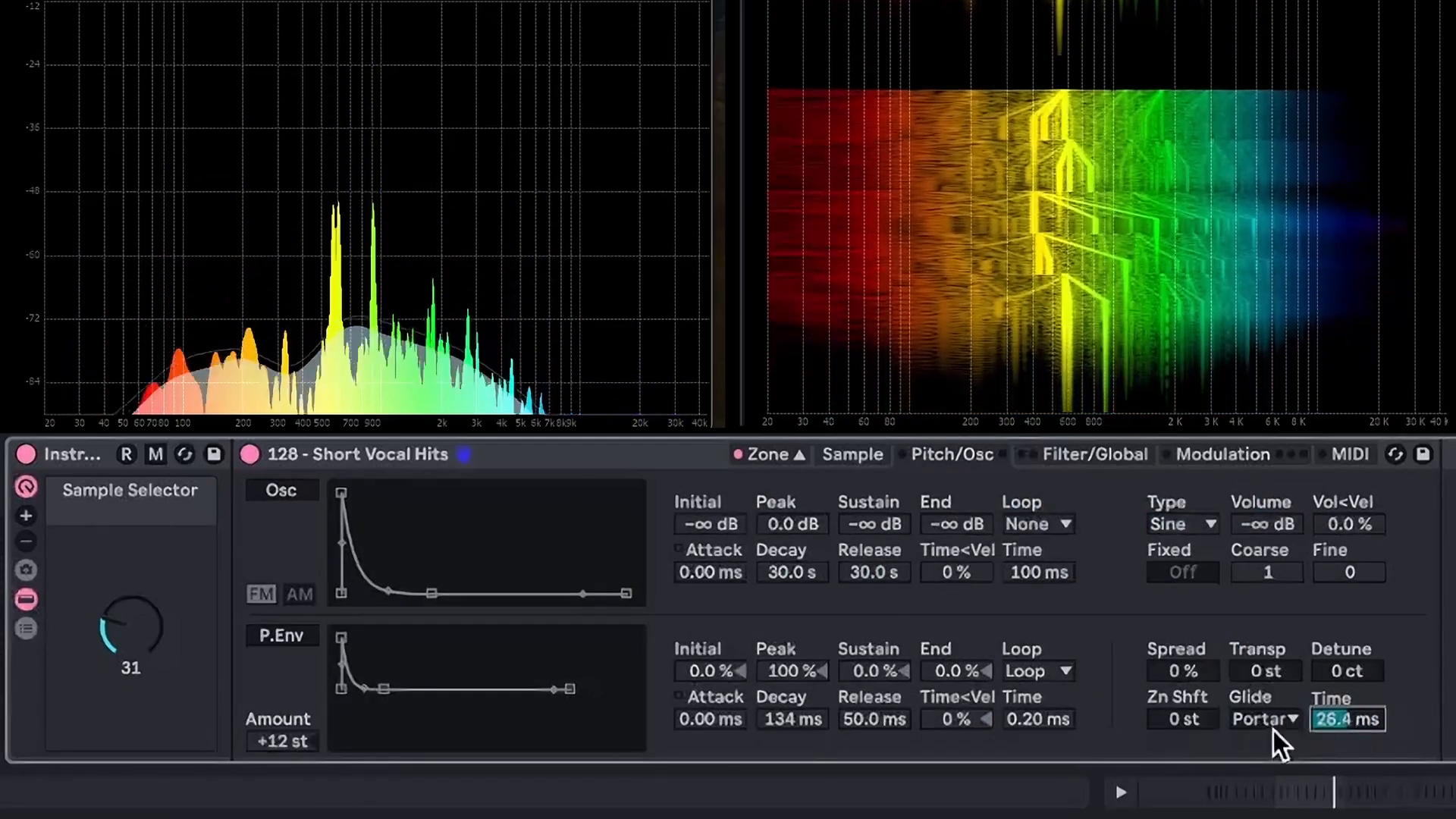
click(1267, 723)
click(1280, 788)
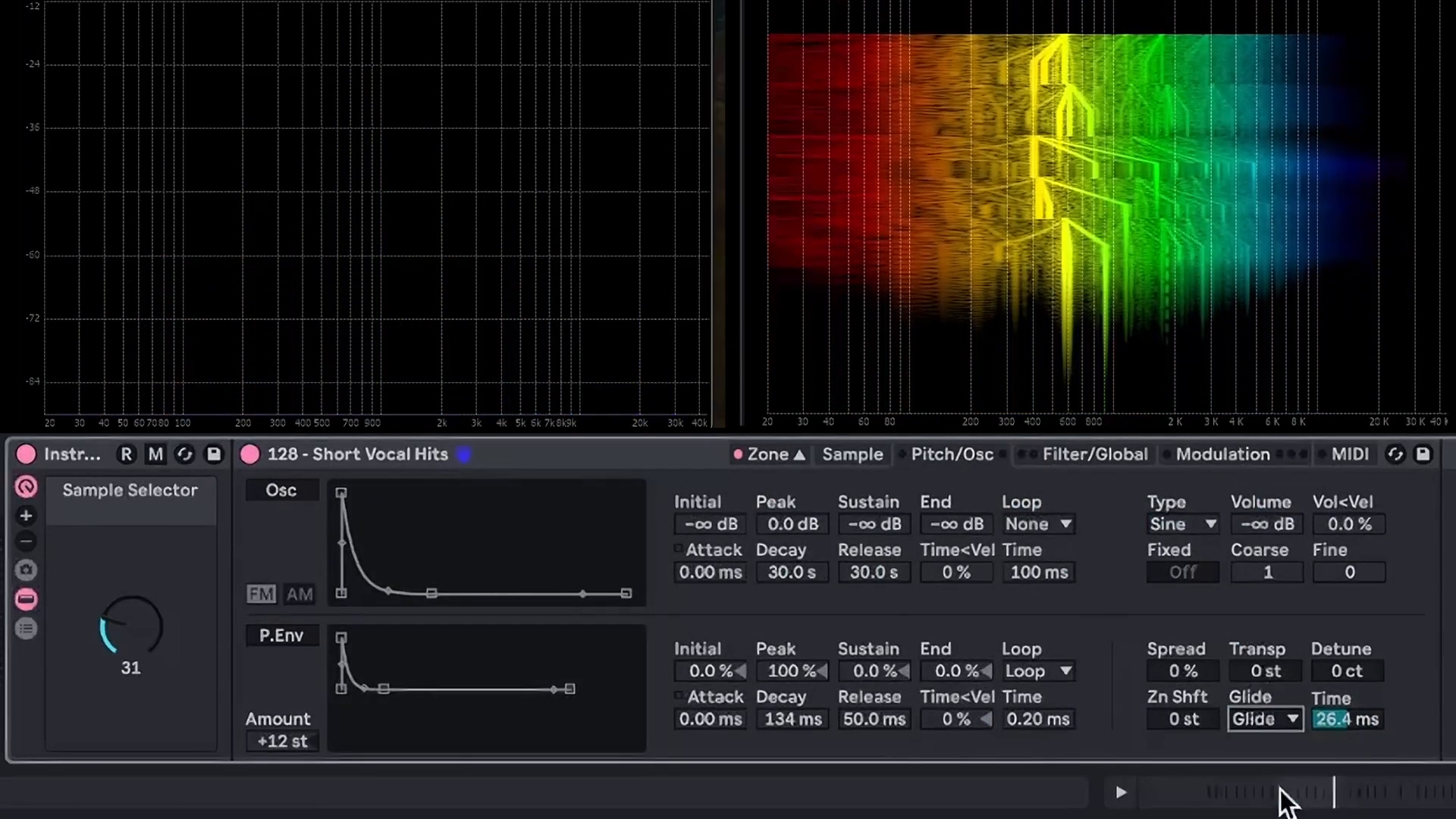
click(1284, 722)
click(1280, 768)
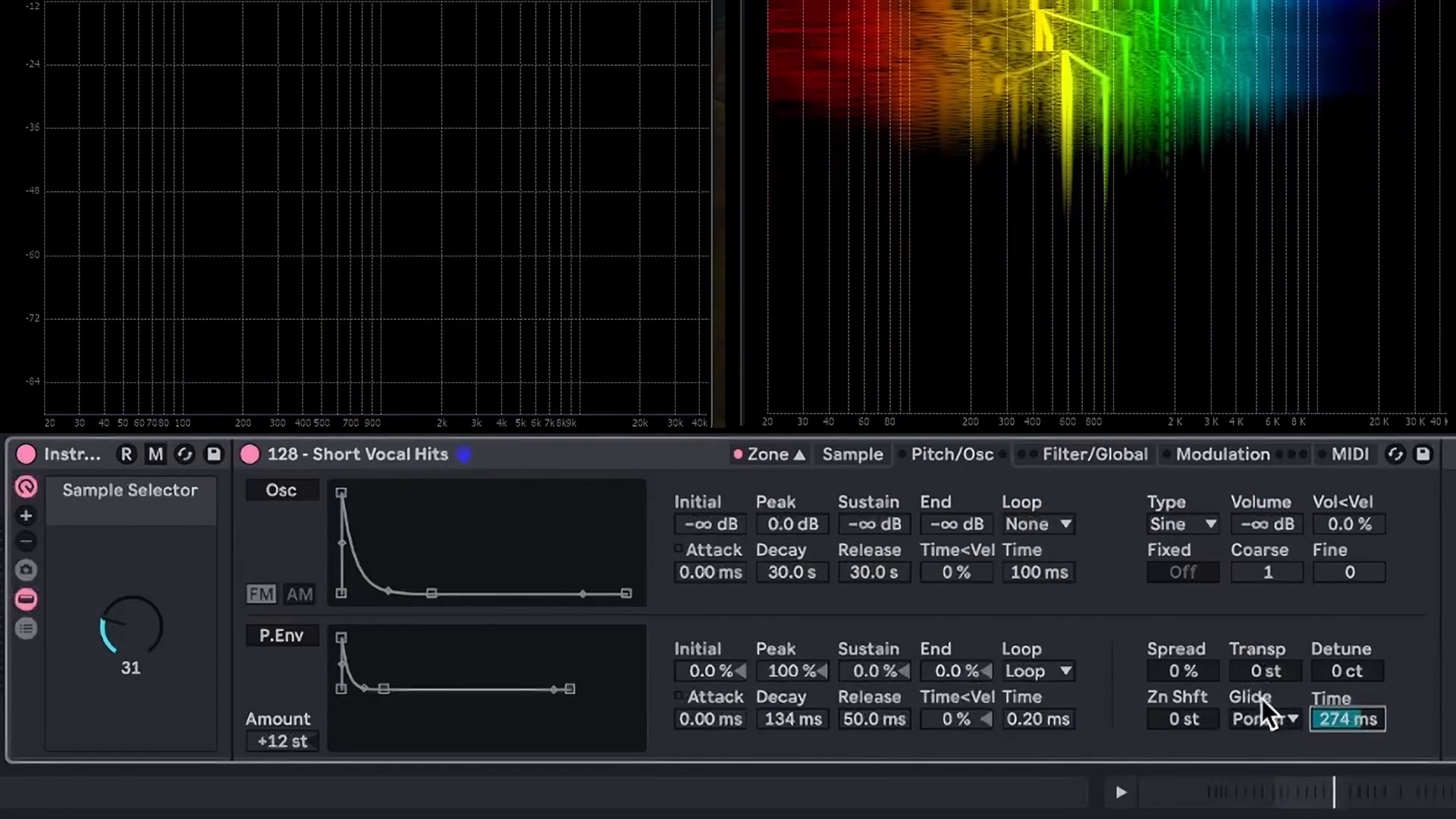
click(1264, 663)
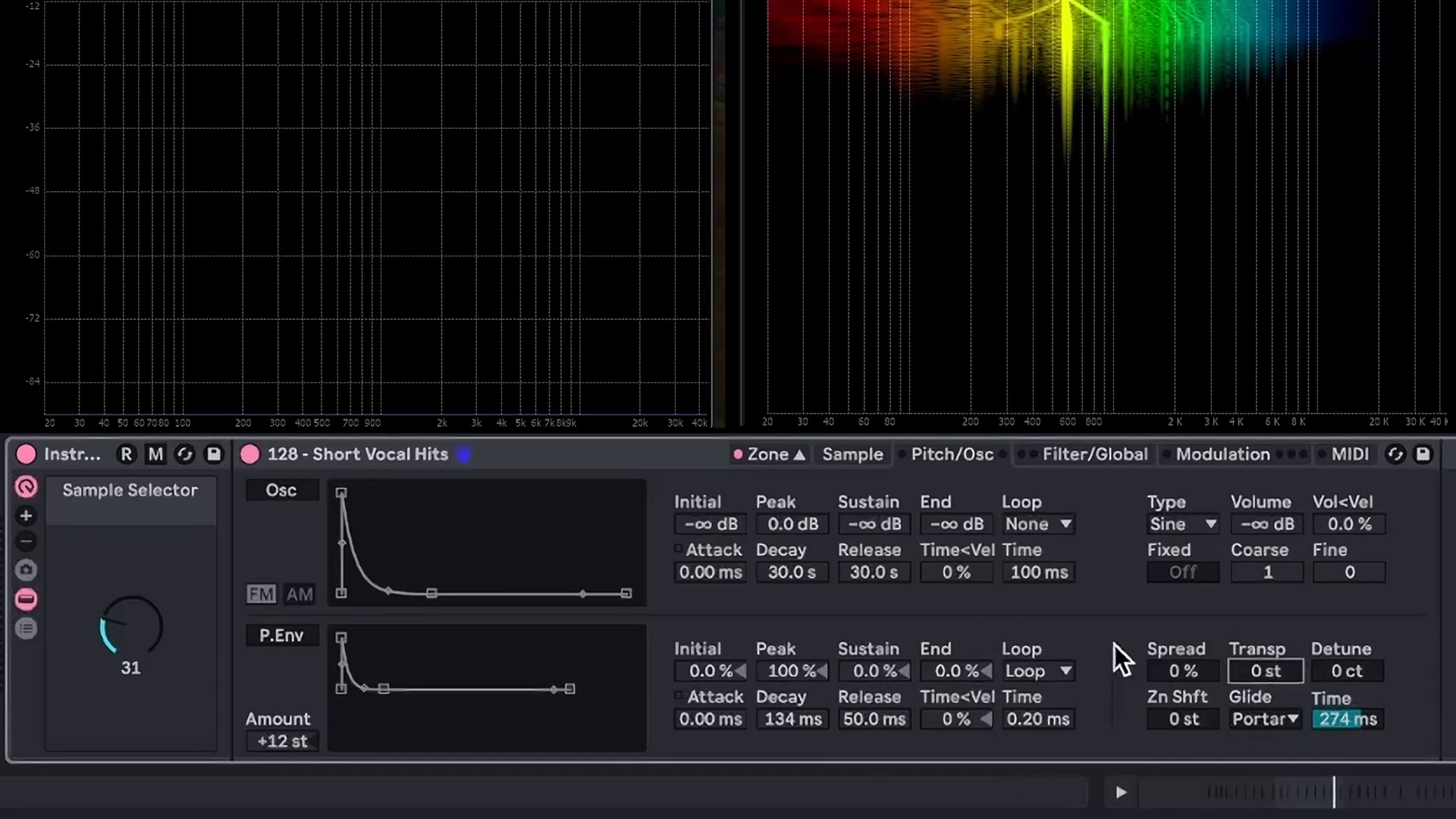
click(1332, 682)
click(1332, 681)
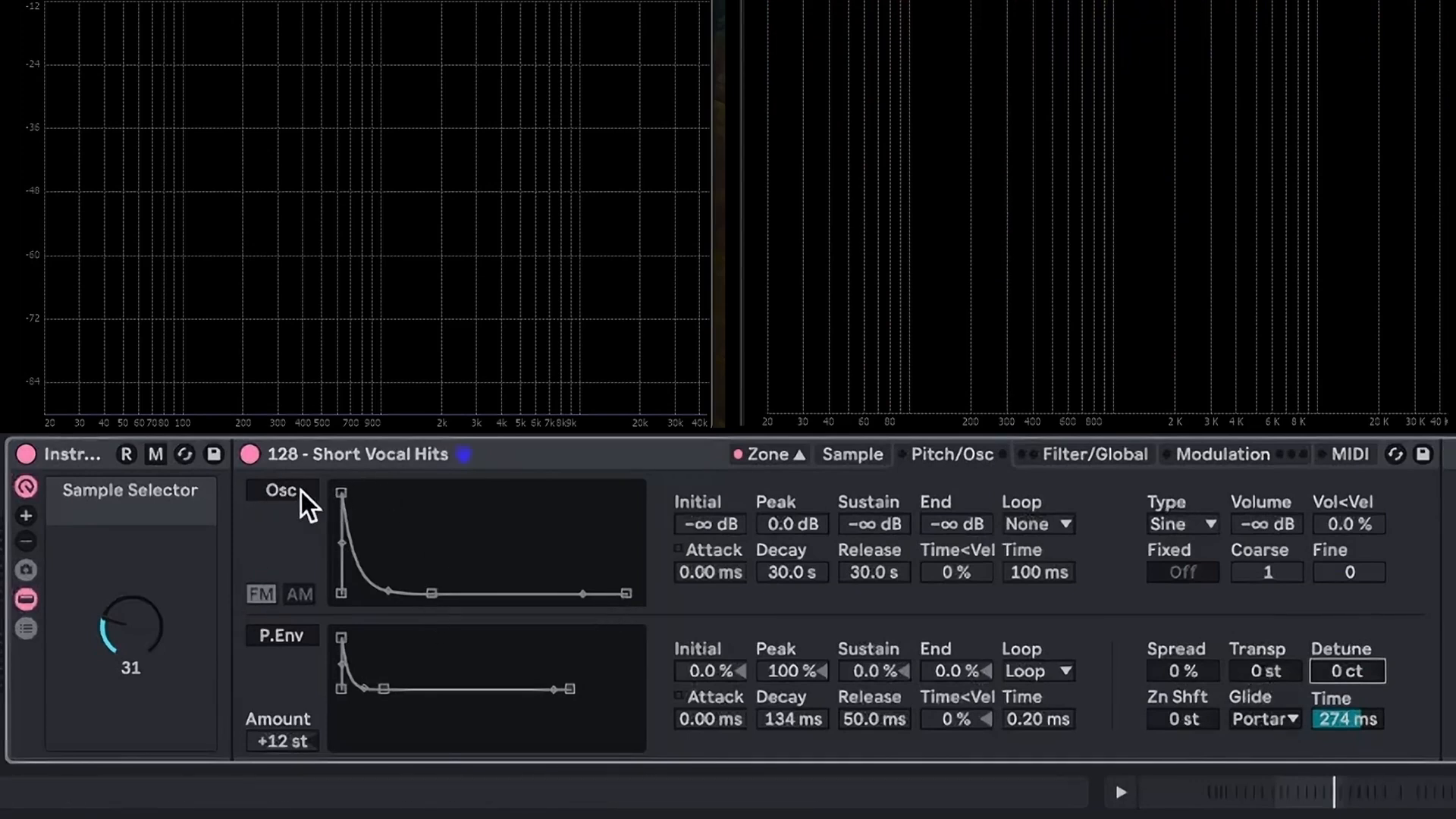
Search the browser for "ill.808 sh" and replace the current rack with the ill.SH-101-808-KickSubBass-Distortion-Selector-Menu-ALL.adg preset
key(super+Tab)
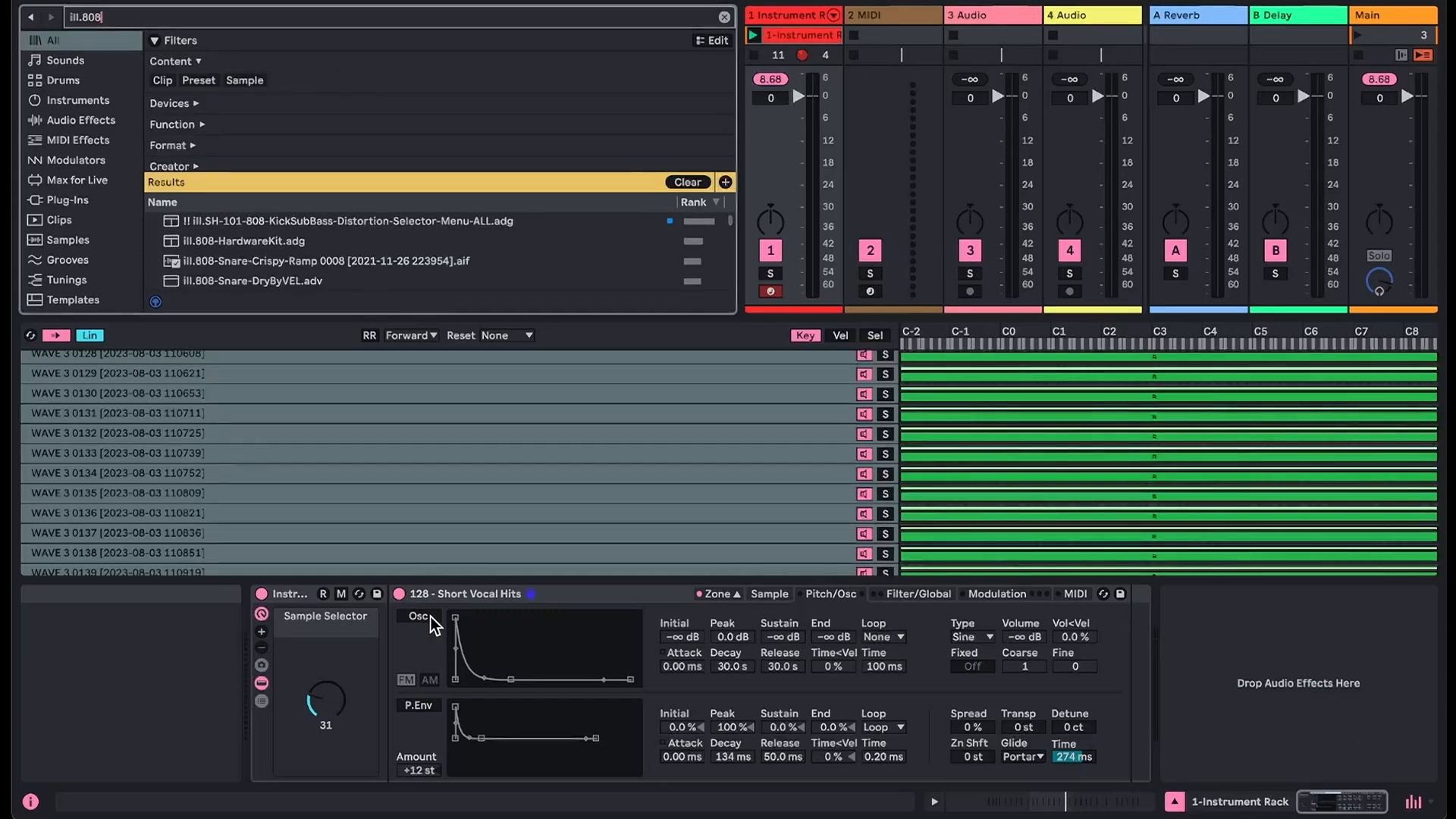
text(sh)
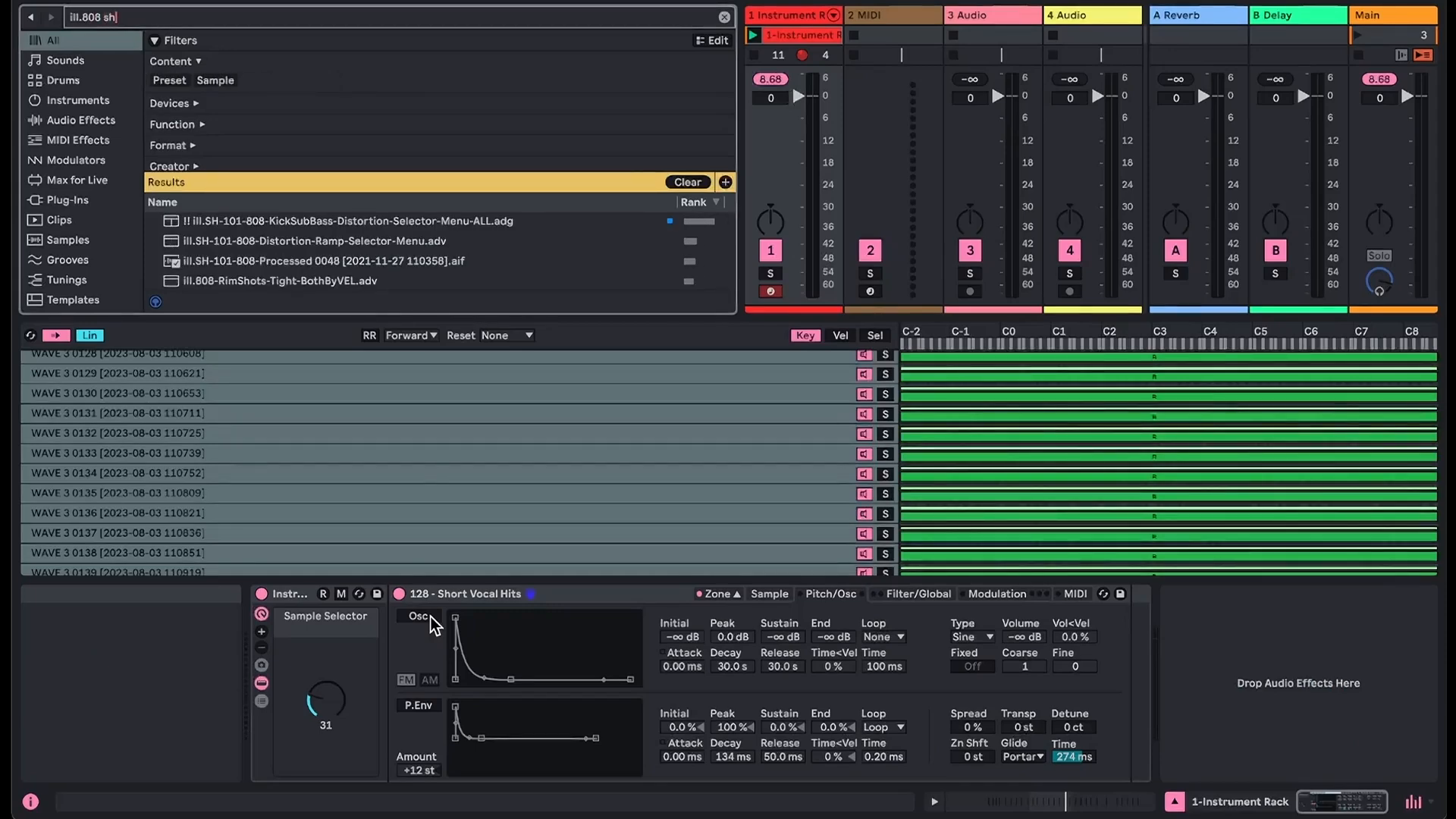
drag(282, 221, 308, 593)
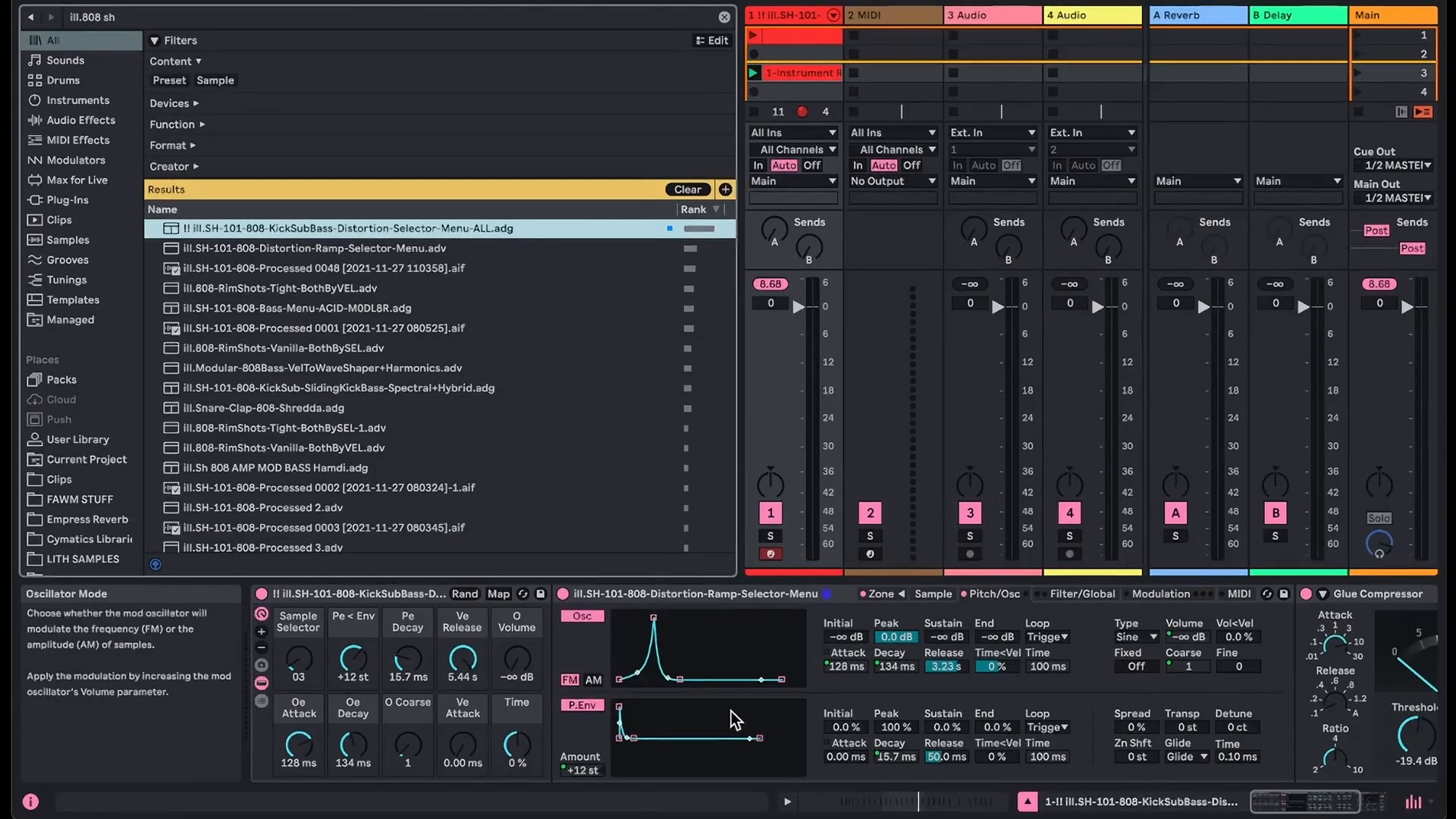
Display the new Sampler's velocity zones and select the first Slice 1 layer to view its waveform
click(932, 593)
click(881, 594)
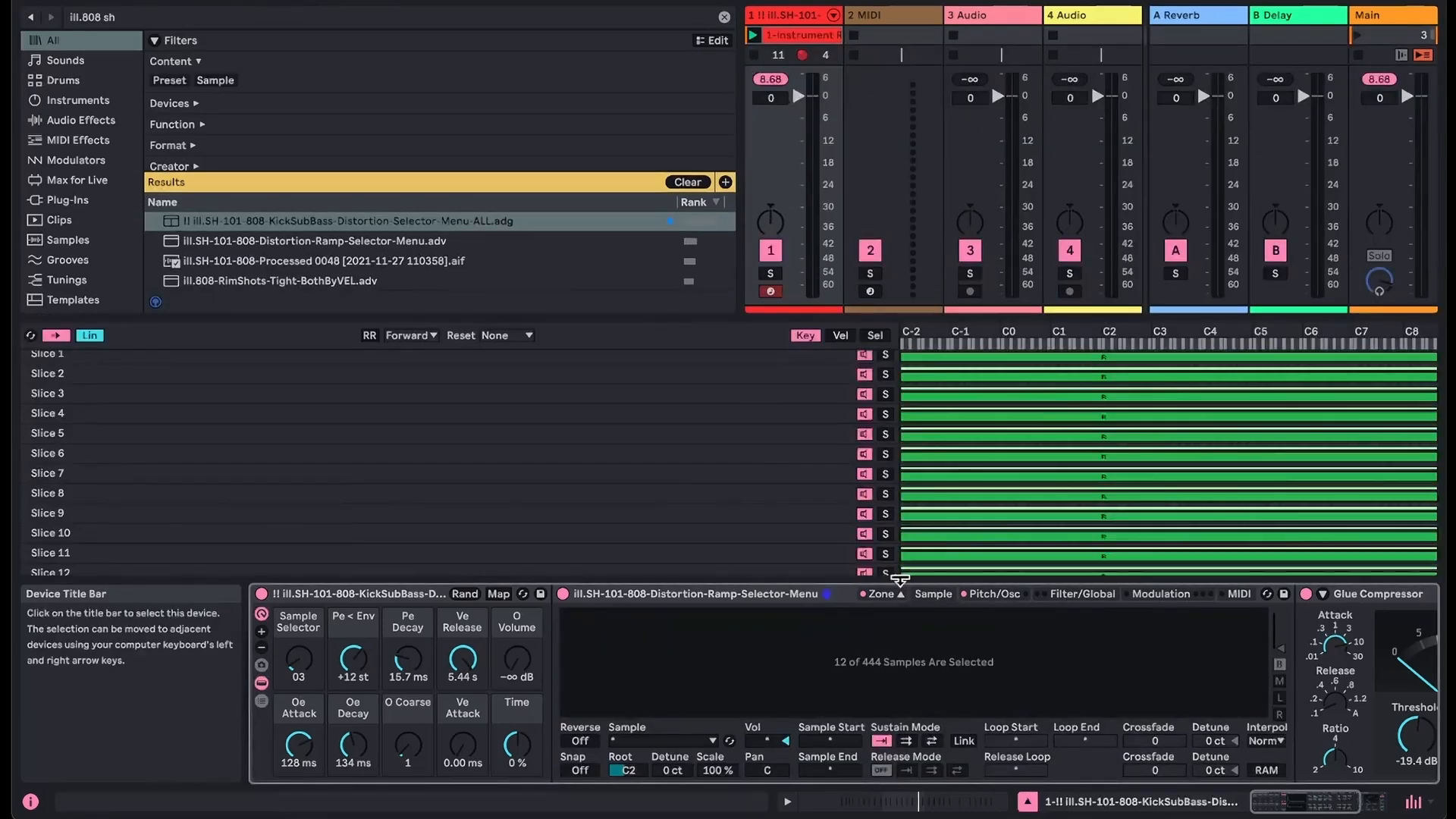
click(840, 335)
click(774, 361)
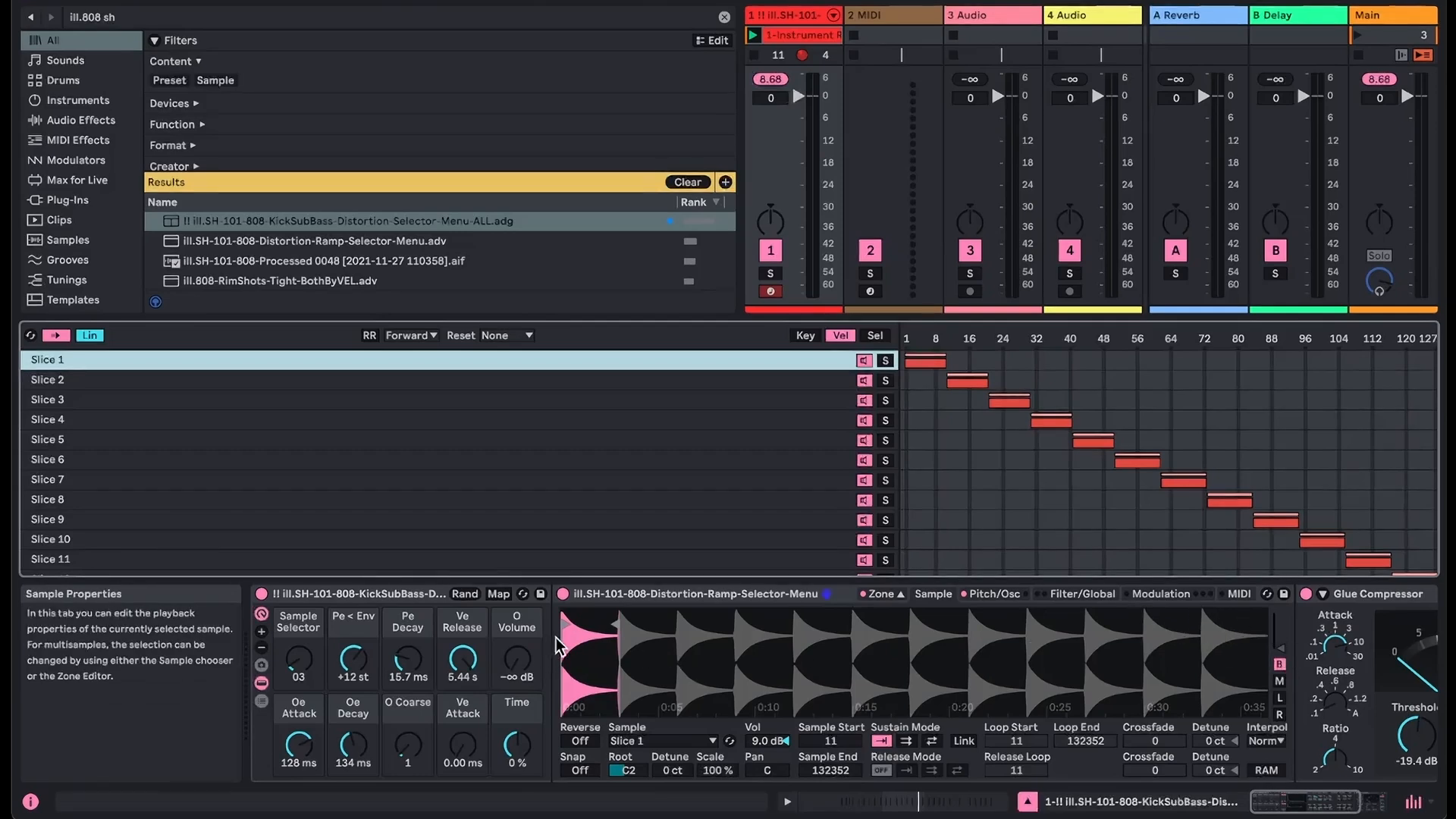
Look through the sample layer list, selecting various slices to examine their waveforms and velocity zones
scroll(590, 439, down, 2)
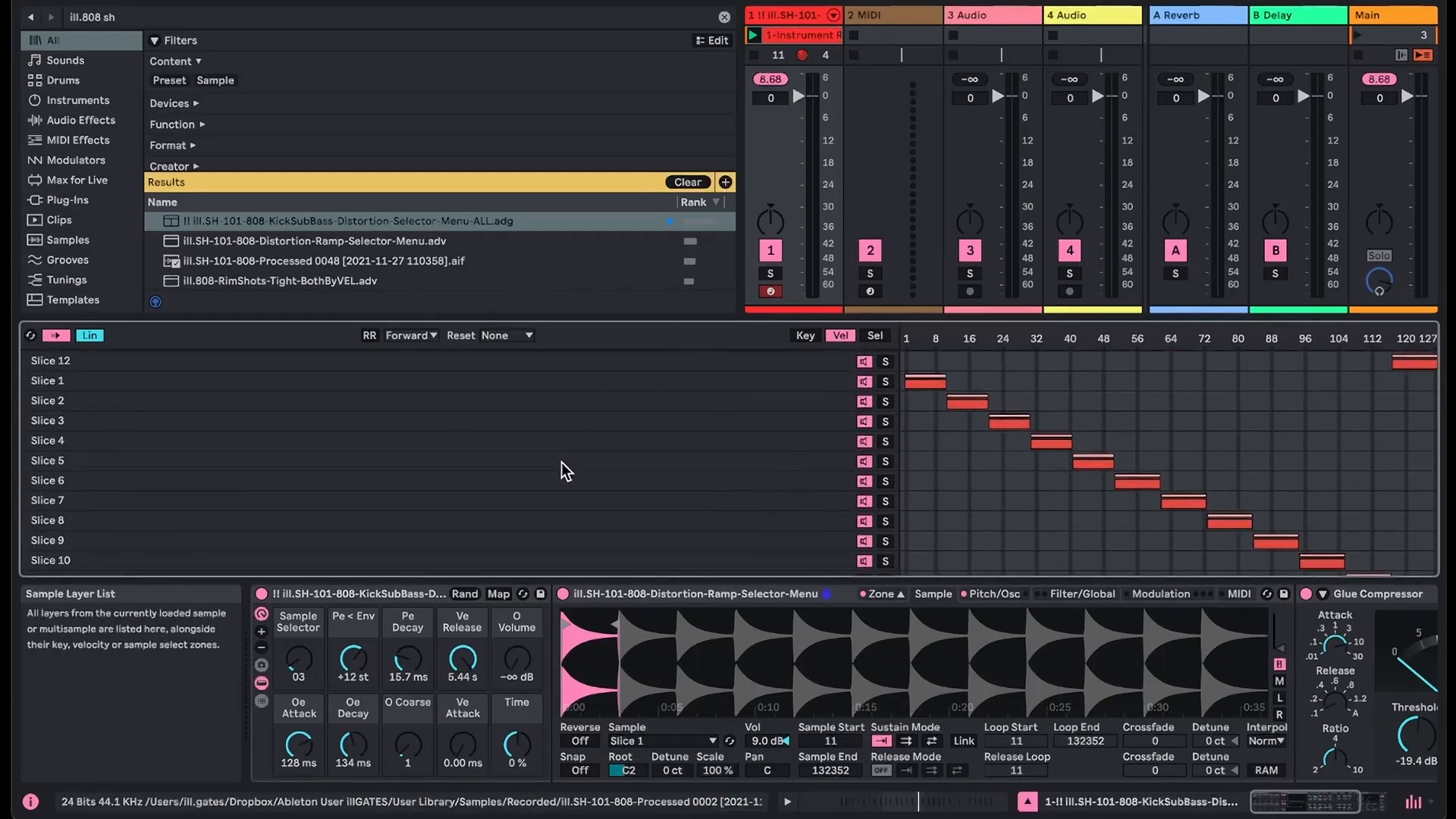
scroll(591, 504, up, 3)
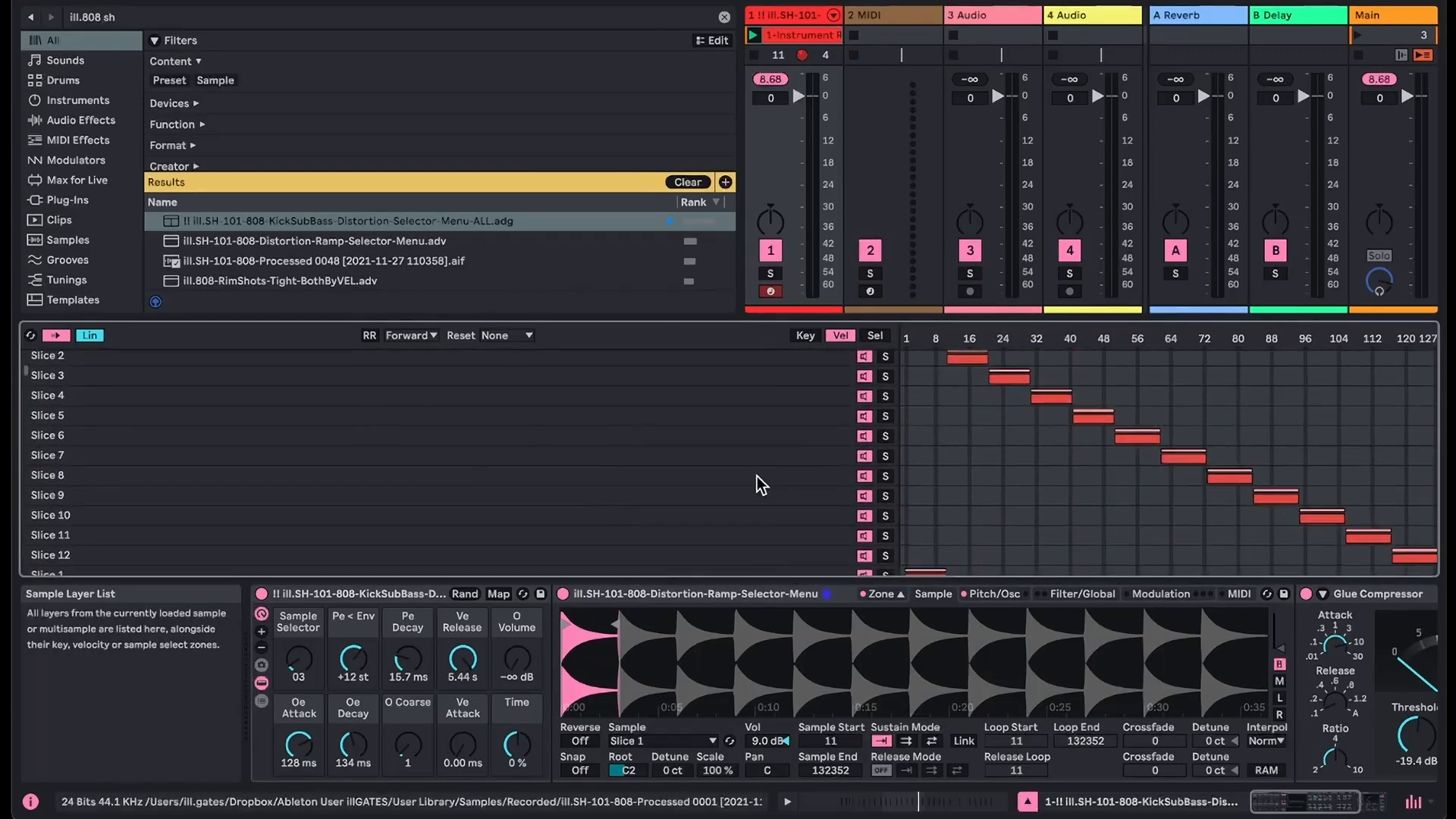
scroll(760, 484, up, 1)
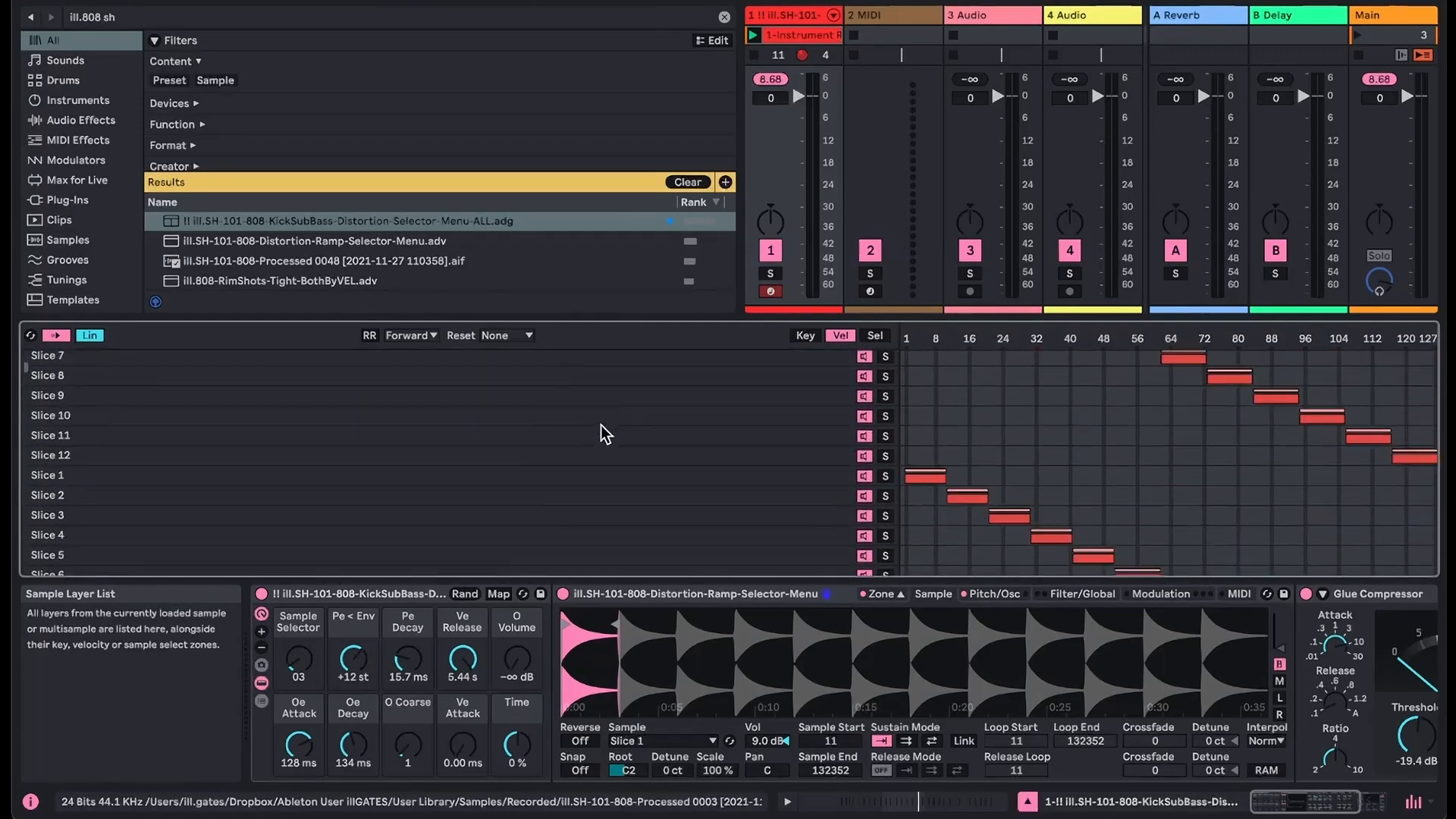
click(635, 470)
scroll(634, 468, down, 10)
click(635, 468)
scroll(635, 468, down, 4)
scroll(634, 468, up, 1)
click(634, 469)
scroll(635, 469, down, 3)
scroll(635, 467, down, 8)
click(635, 467)
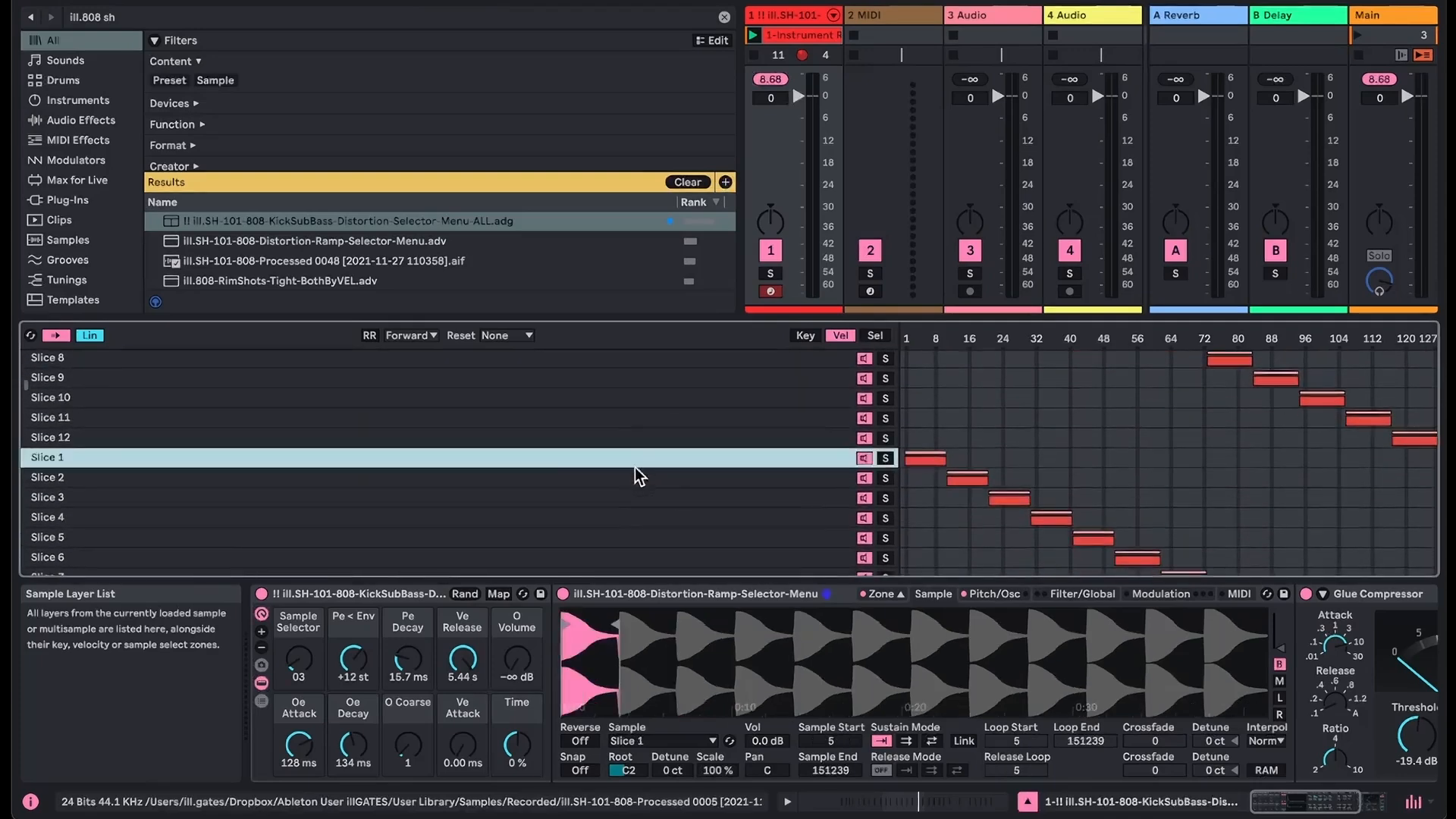
scroll(634, 467, down, 10)
click(634, 467)
scroll(634, 467, down, 8)
click(634, 467)
scroll(635, 468, down, 10)
click(635, 468)
scroll(634, 468, down, 8)
click(634, 468)
scroll(634, 467, down, 8)
scroll(634, 468, down, 8)
click(634, 467)
scroll(635, 468, down, 8)
click(634, 468)
scroll(635, 467, down, 8)
scroll(634, 467, down, 8)
click(635, 468)
scroll(636, 470, down, 8)
scroll(732, 370, down, 8)
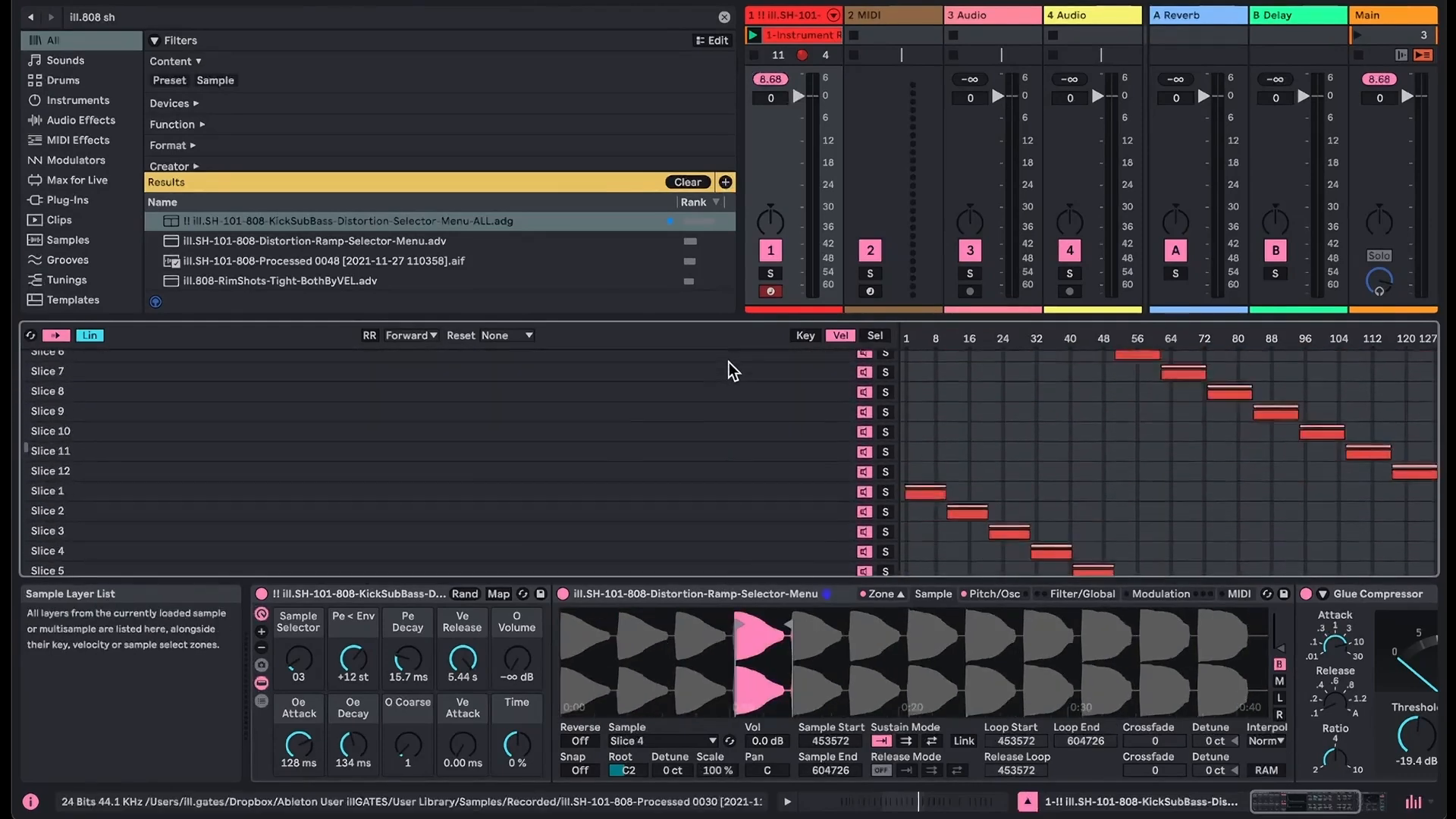
Select the Slice 4 layer in the first sample group and examine the layers' sample select zones
click(767, 419)
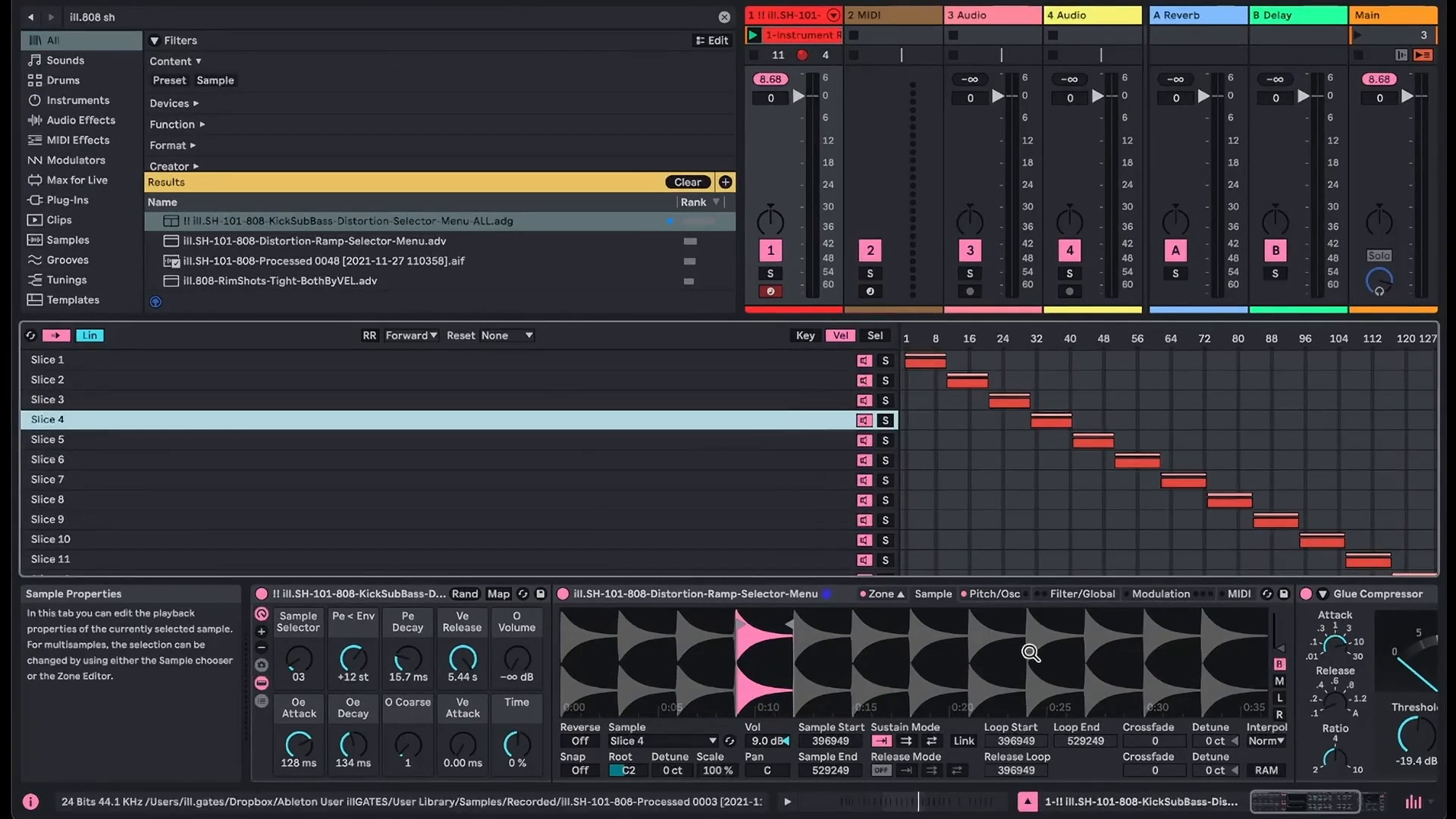
click(880, 335)
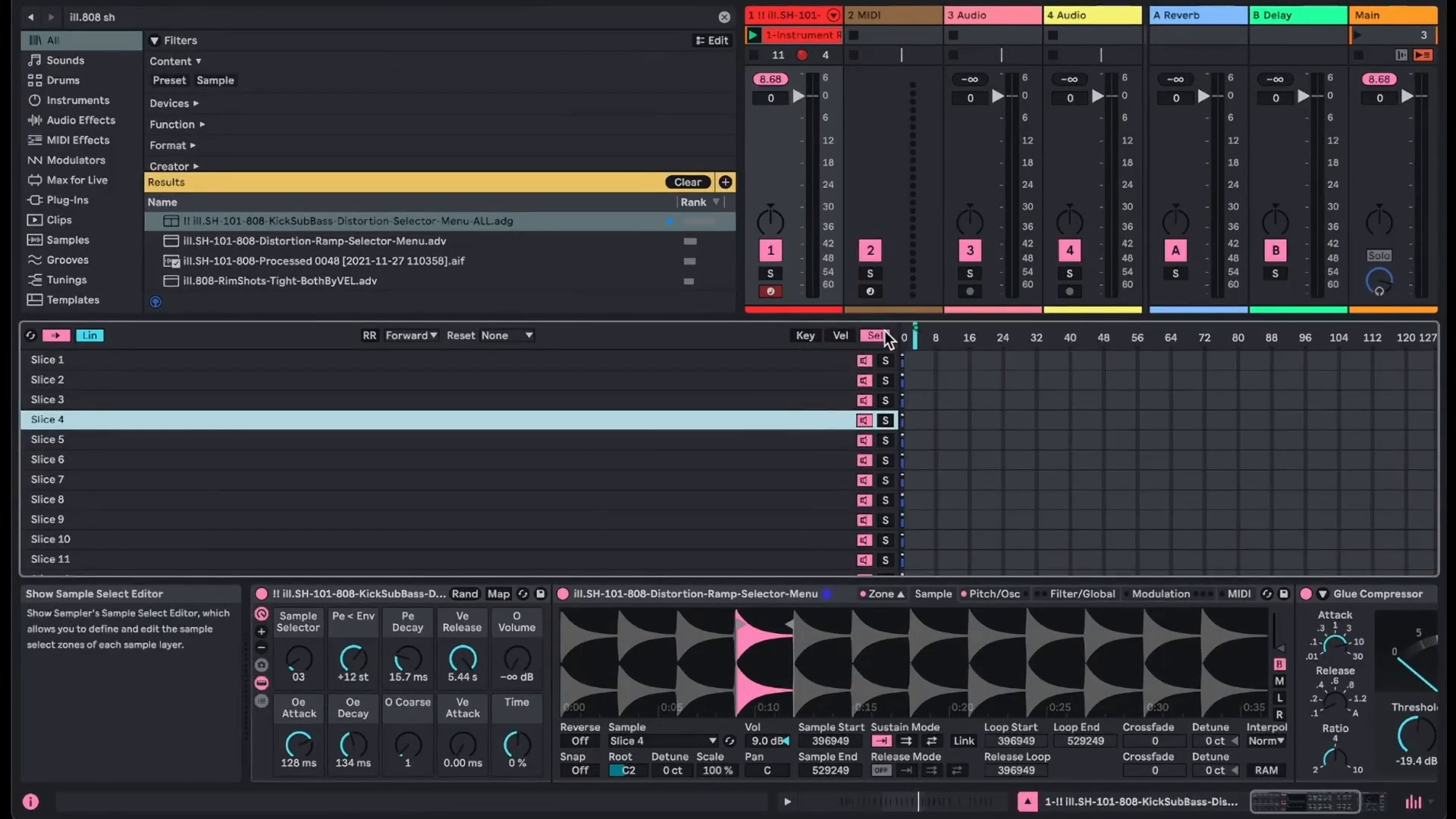
scroll(693, 461, down, 1)
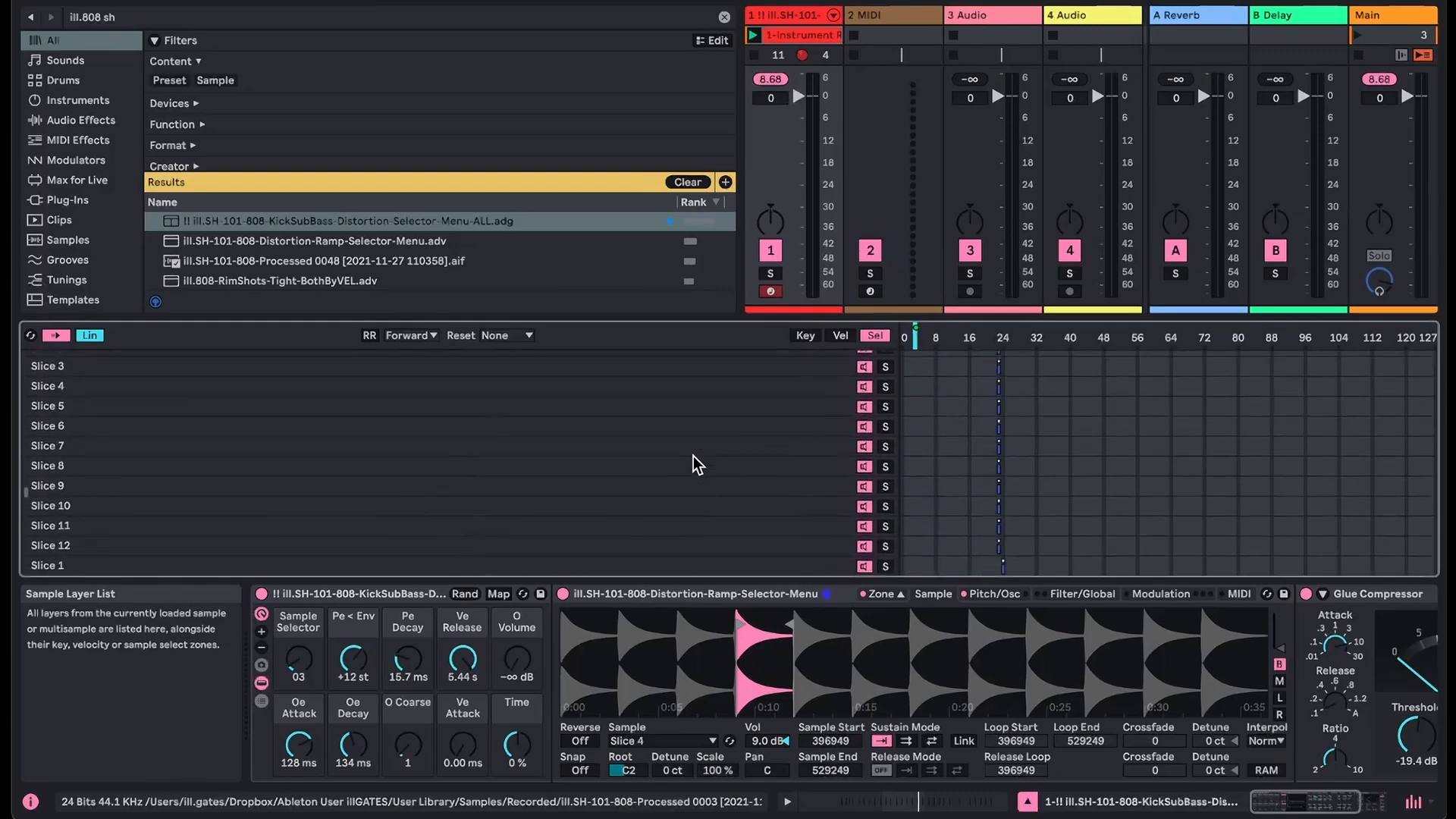
Scroll back to the start of the sample layer list and display the layers' key zones
scroll(692, 455, up, 20)
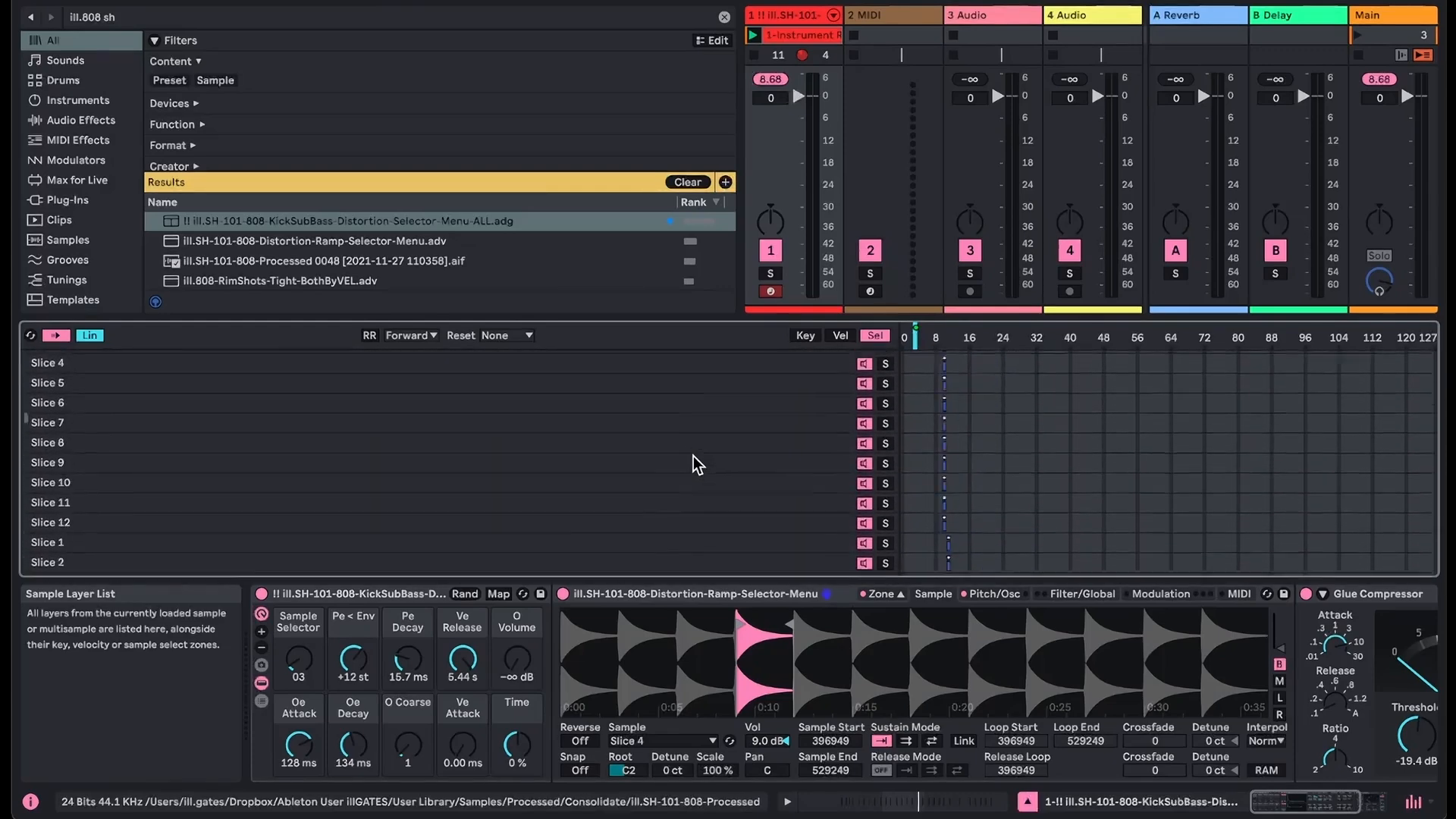
click(805, 336)
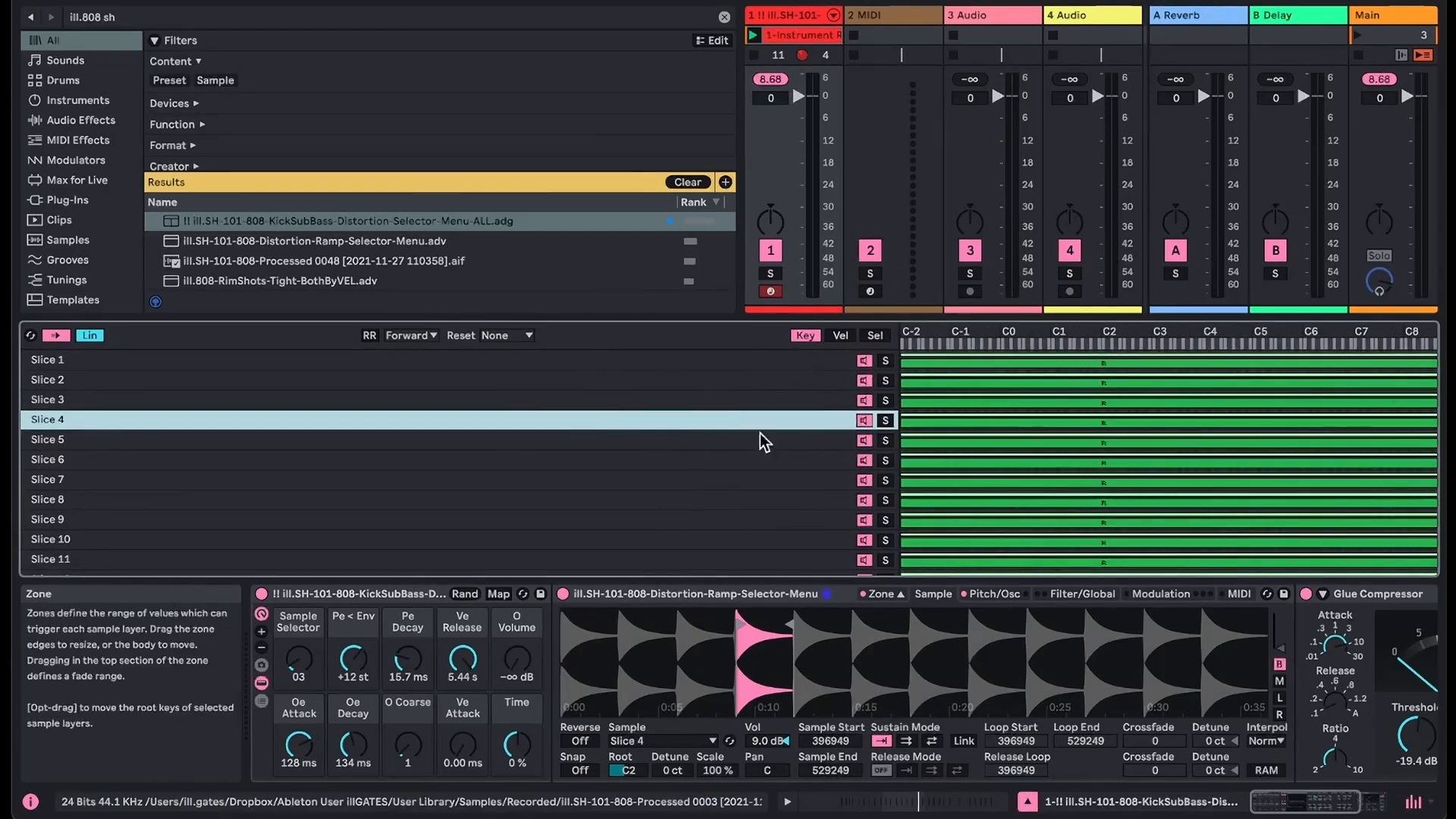
scroll(795, 444, down, 1)
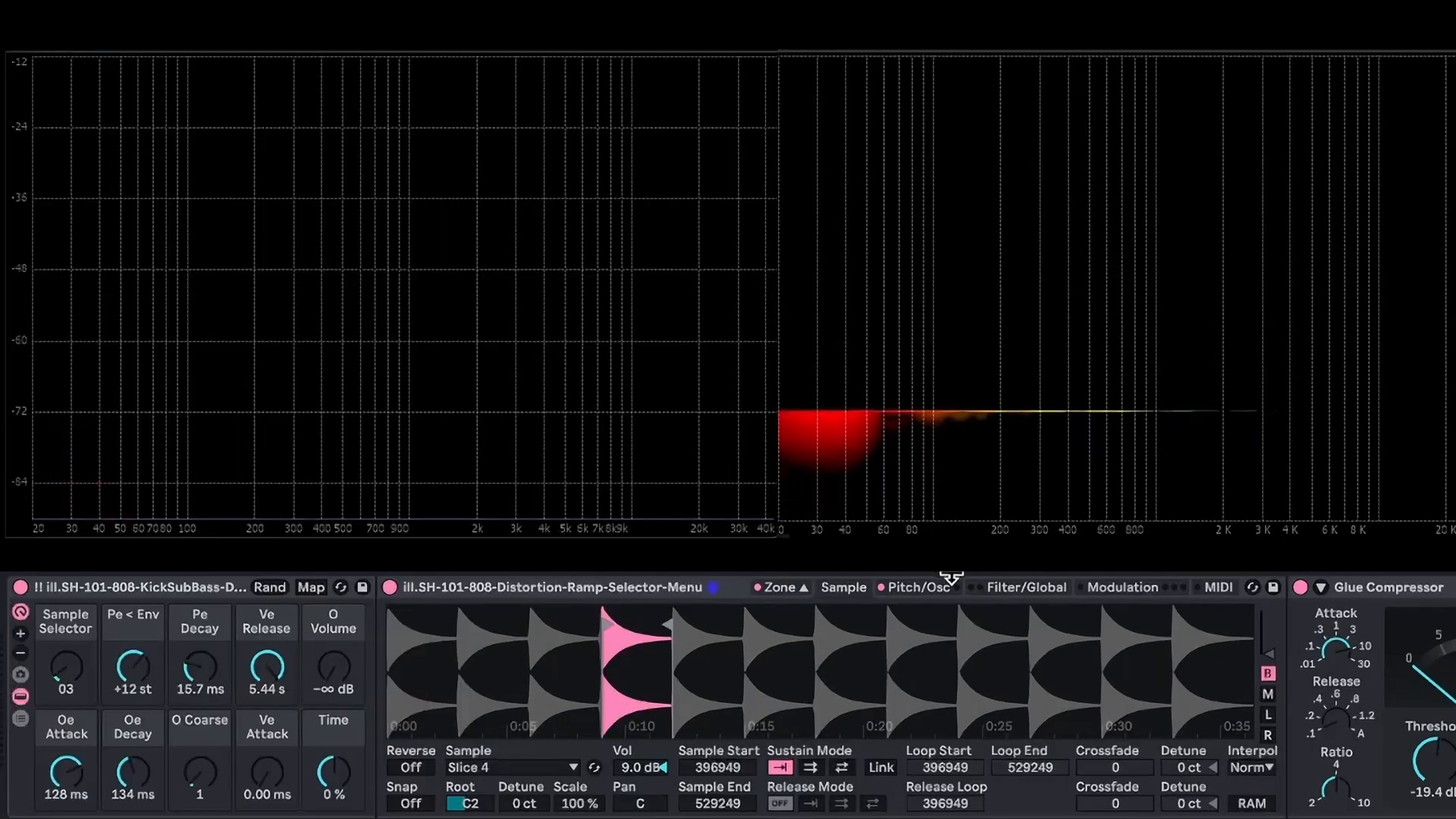
Display the Sampler's pitch and oscillator settings and set Pe < Env to 0 st, Oe Attack to 0 ms and Oe Decay to 4.09 s
click(948, 583)
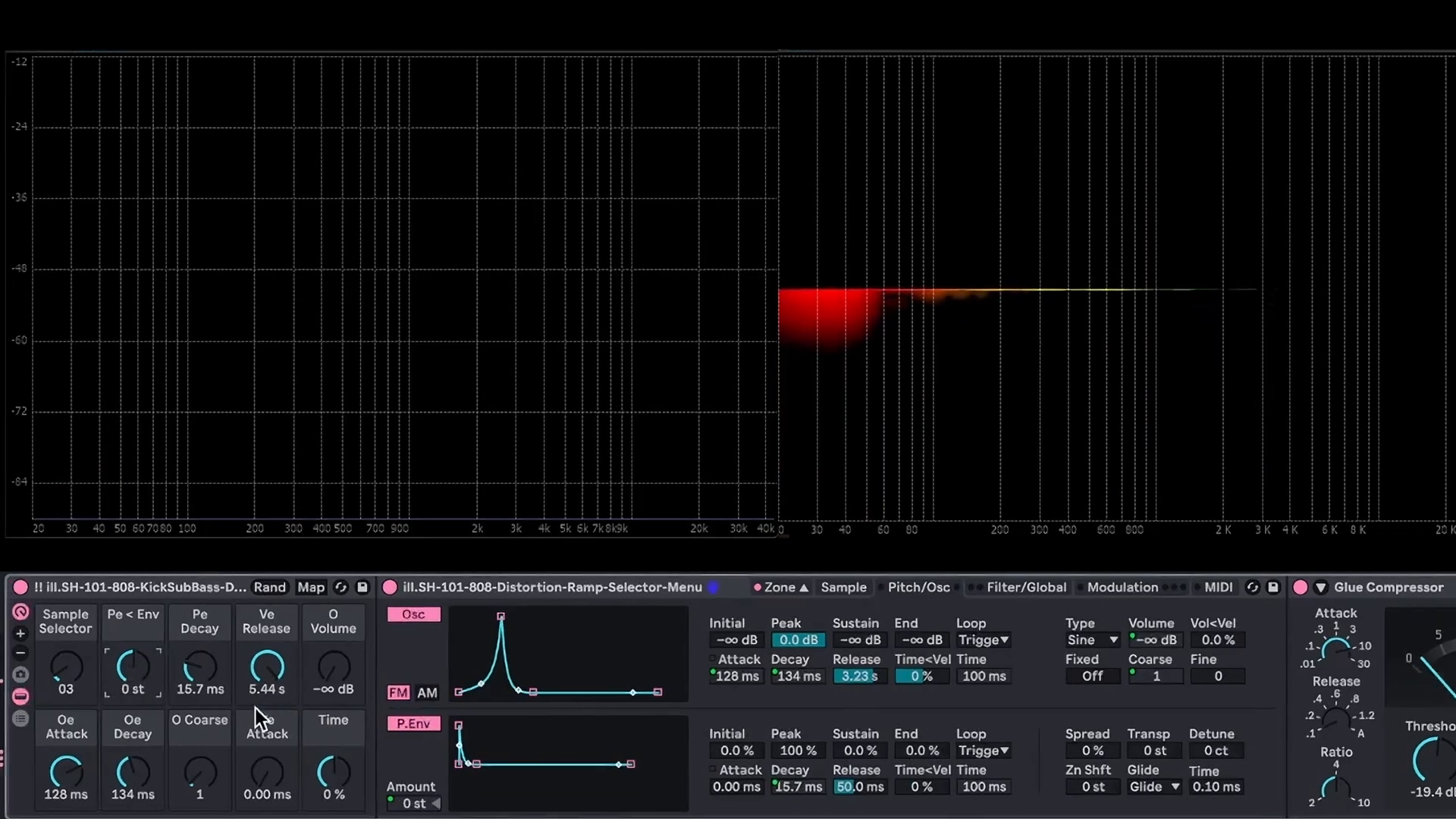
mouse_move(334, 671)
mouse_down()
mouse_move(334, 656)
mouse_move(330, 682)
mouse_up()
drag(71, 770, 67, 735)
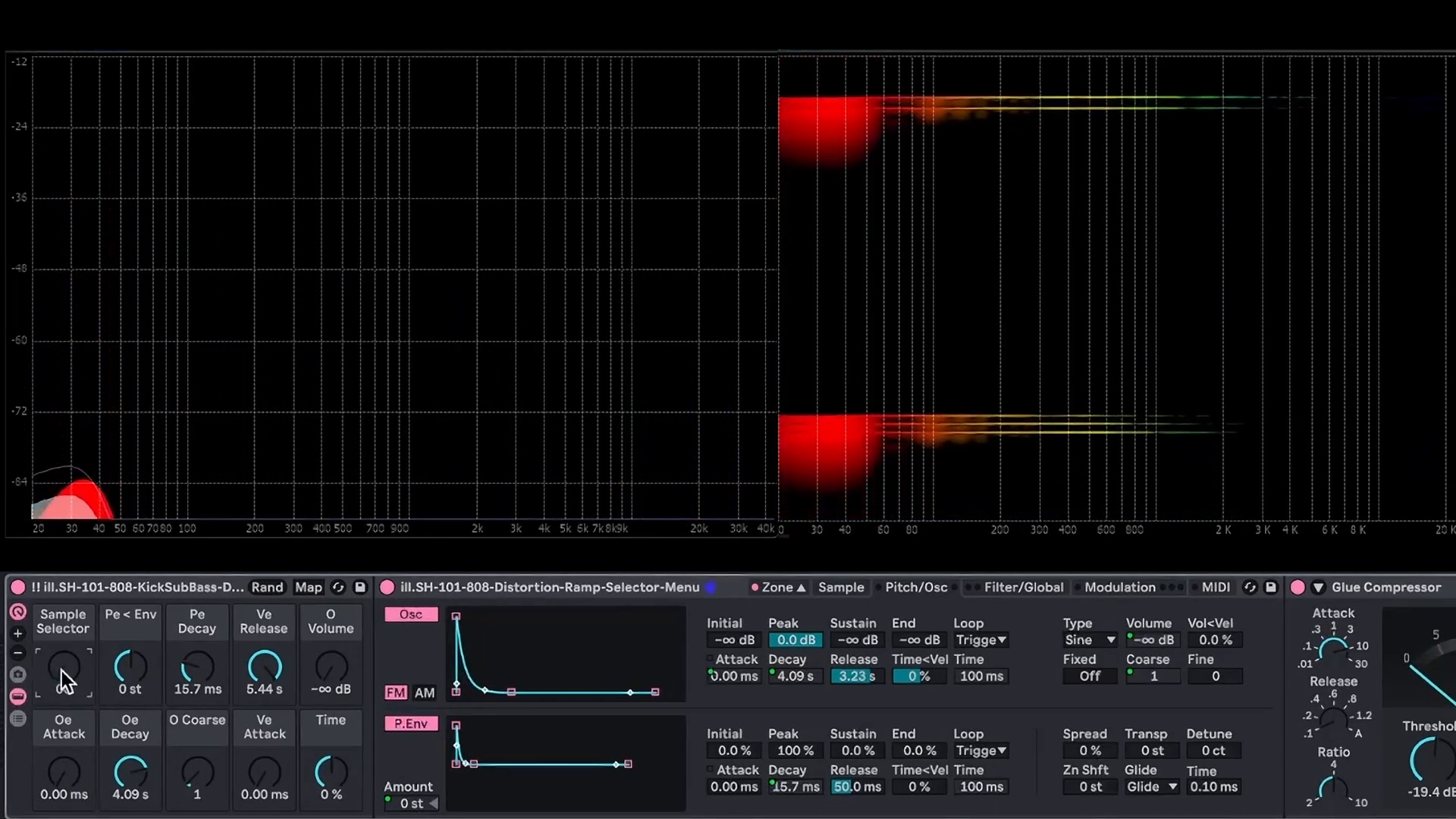
Sweep the Sample Selector macro across its range to audition the samples, return it to 00 and set Oe Decay to 60 s
drag(61, 671, 61, 690)
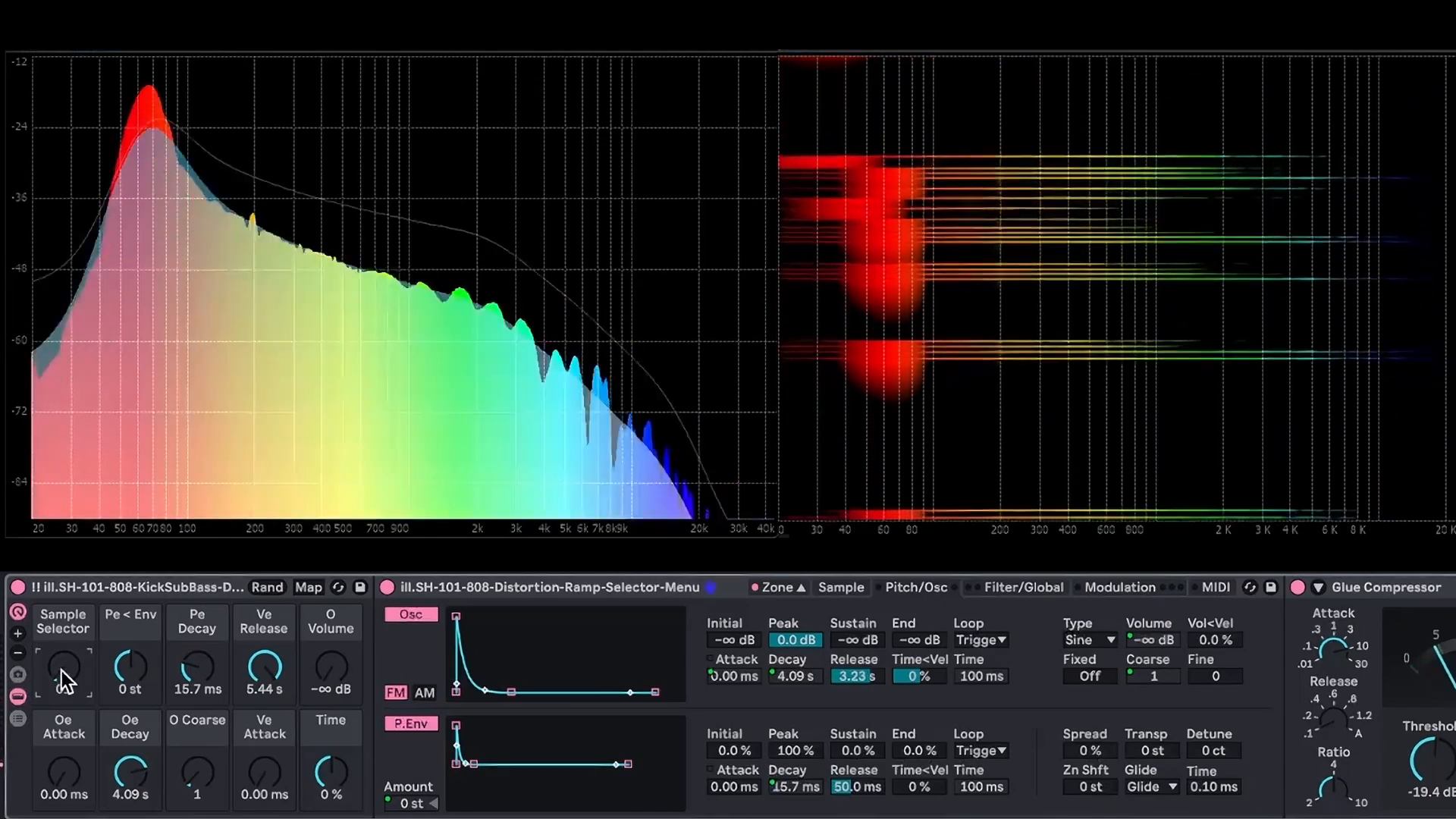
drag(61, 671, 61, 662)
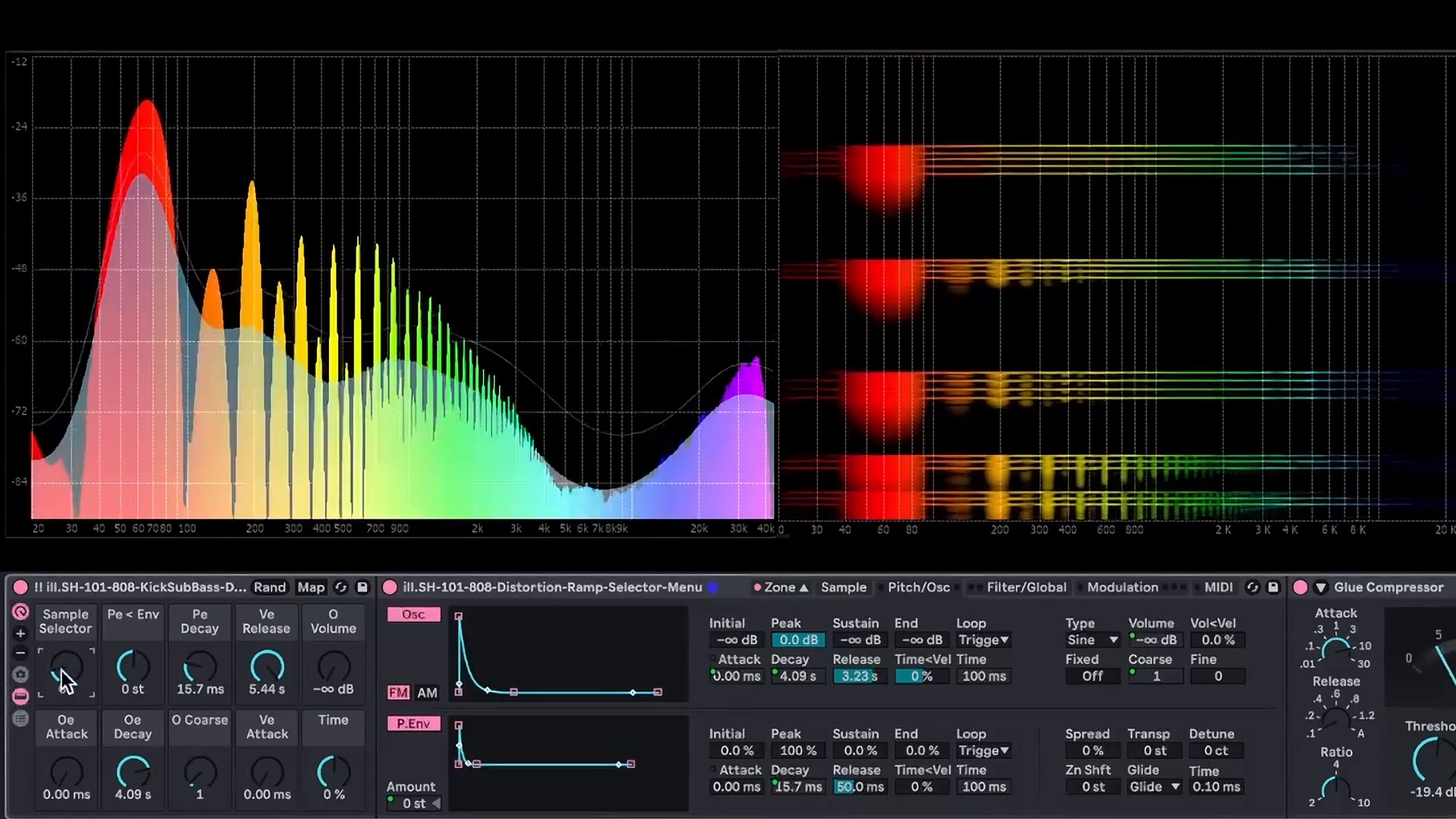
drag(62, 670, 62, 657)
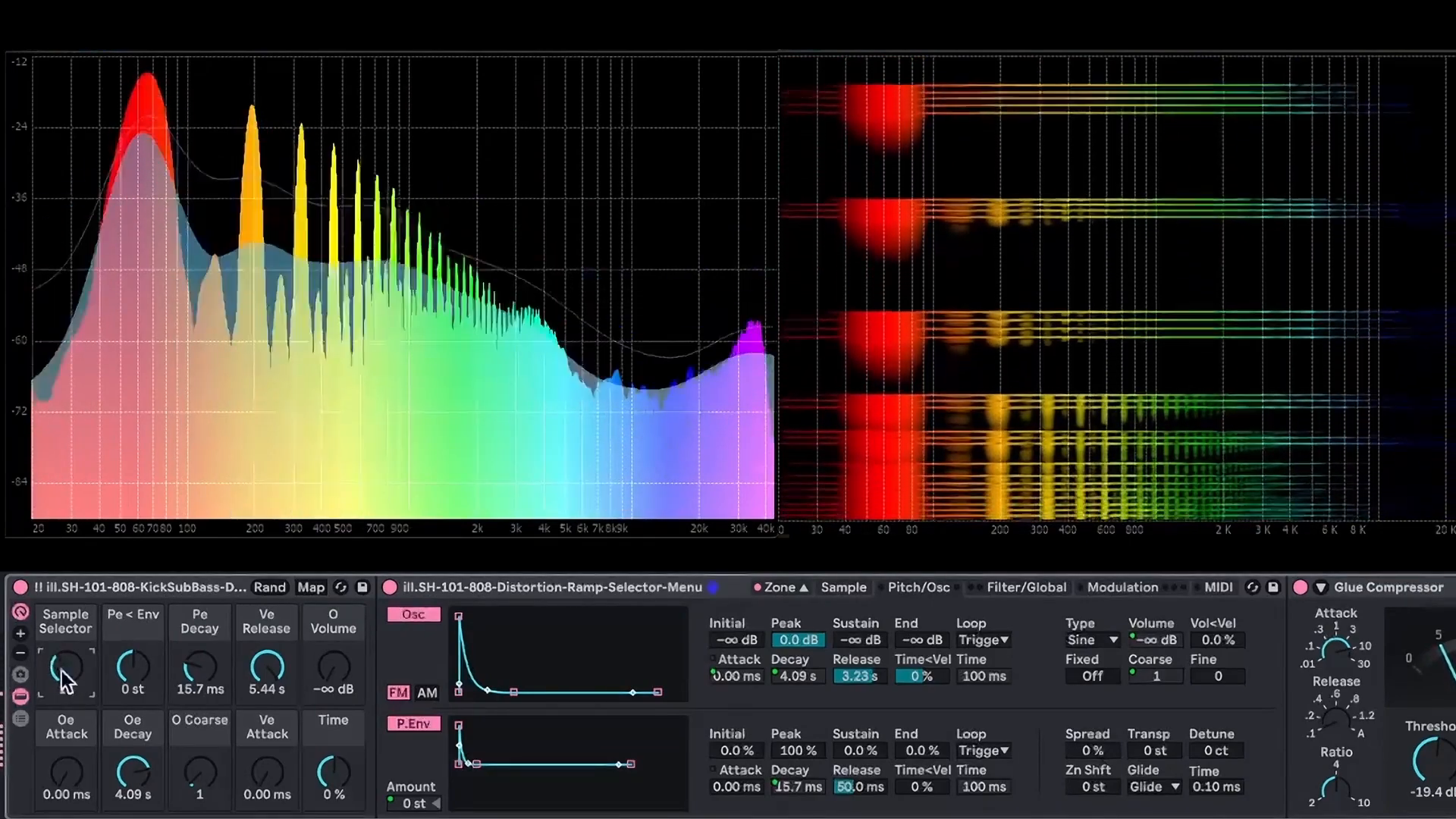
drag(62, 670, 61, 657)
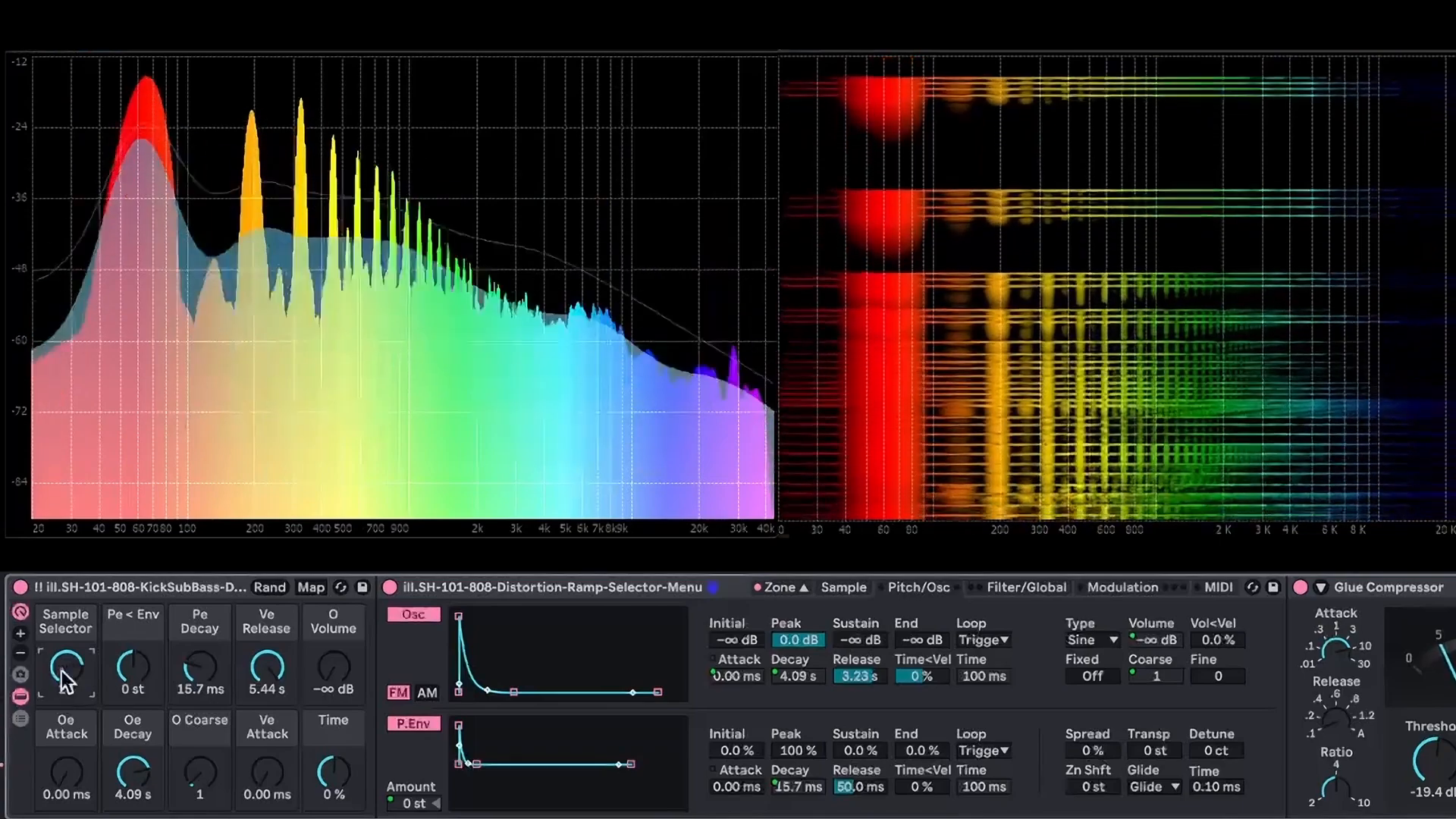
mouse_move(62, 671)
mouse_down()
mouse_move(62, 657)
mouse_move(61, 670)
mouse_up()
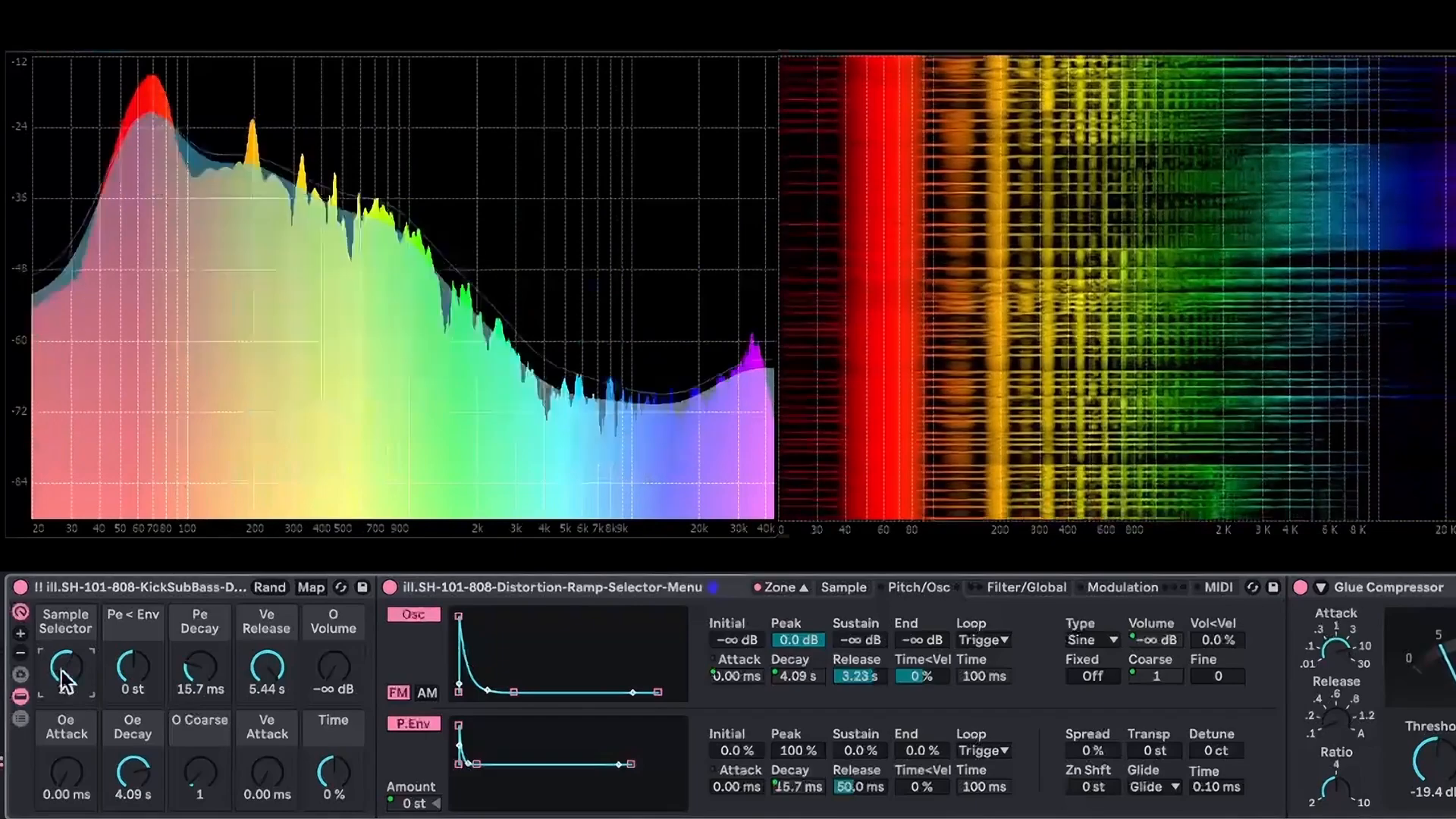
drag(62, 670, 62, 672)
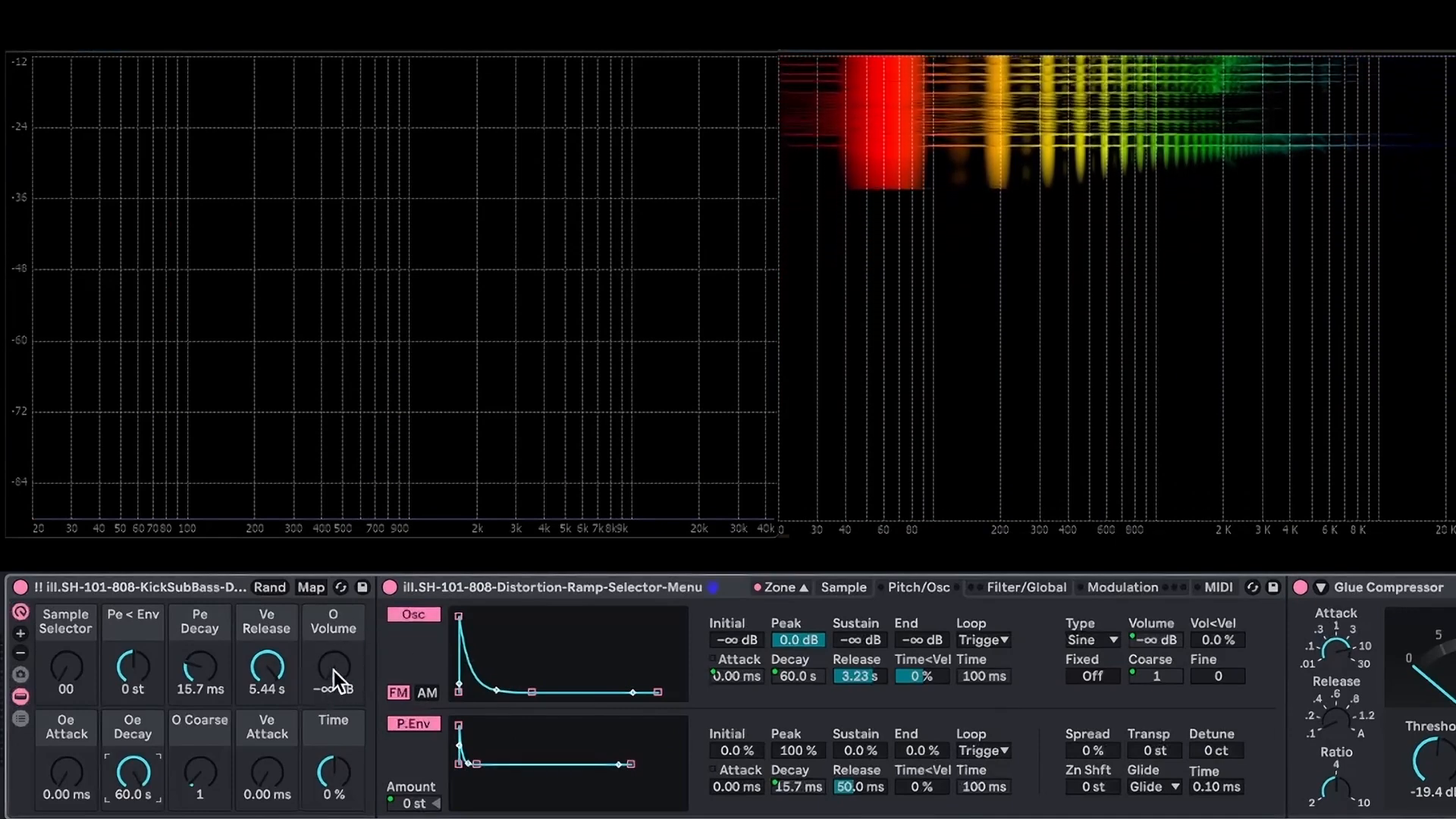
Try several oscillator volume and volume envelope attack amounts, settling on O Volume -14 dB and Ve Attack 17.3 ms
drag(333, 670, 333, 640)
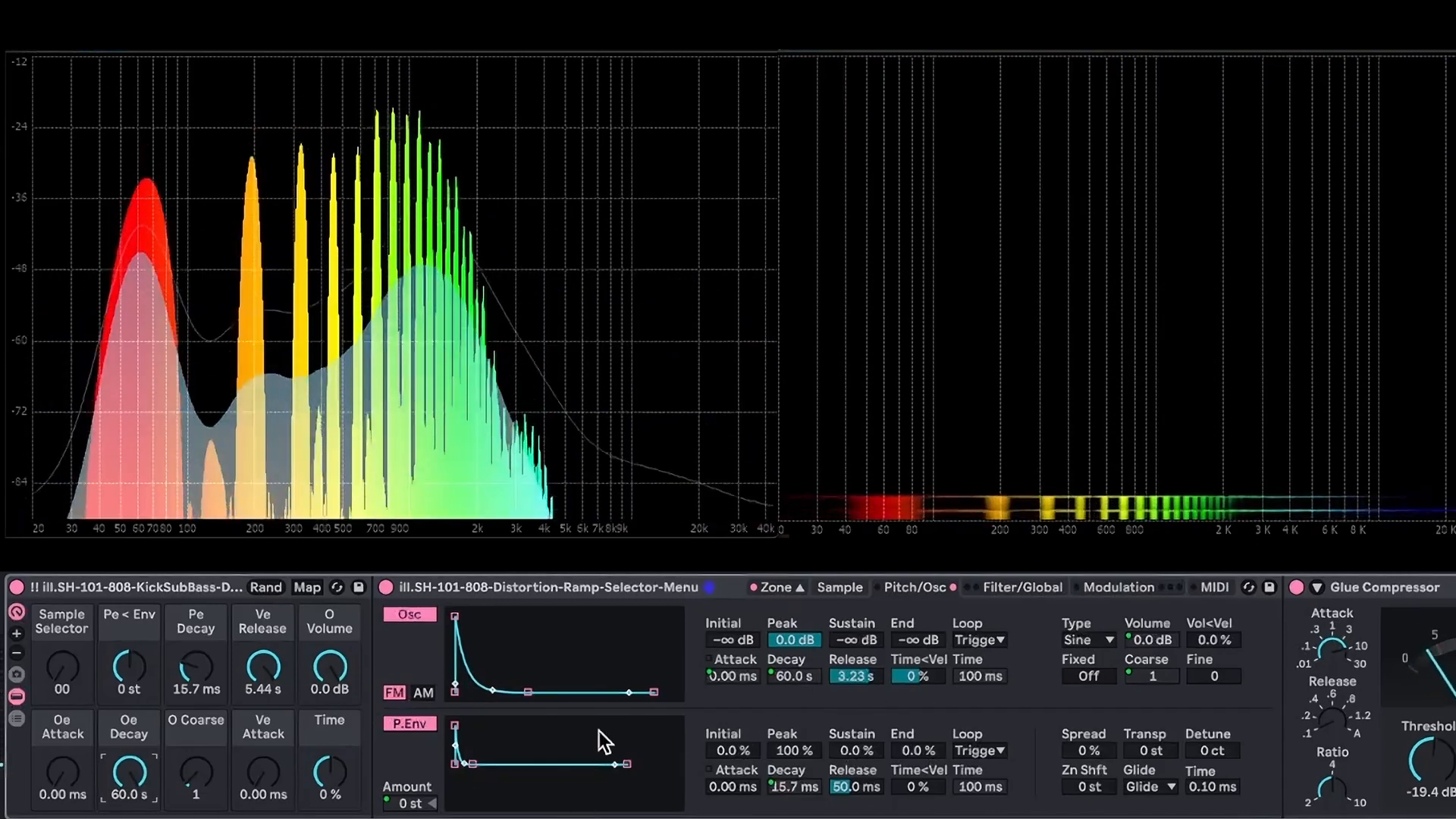
mouse_move(334, 660)
mouse_down()
mouse_move(335, 686)
mouse_move(335, 661)
mouse_up()
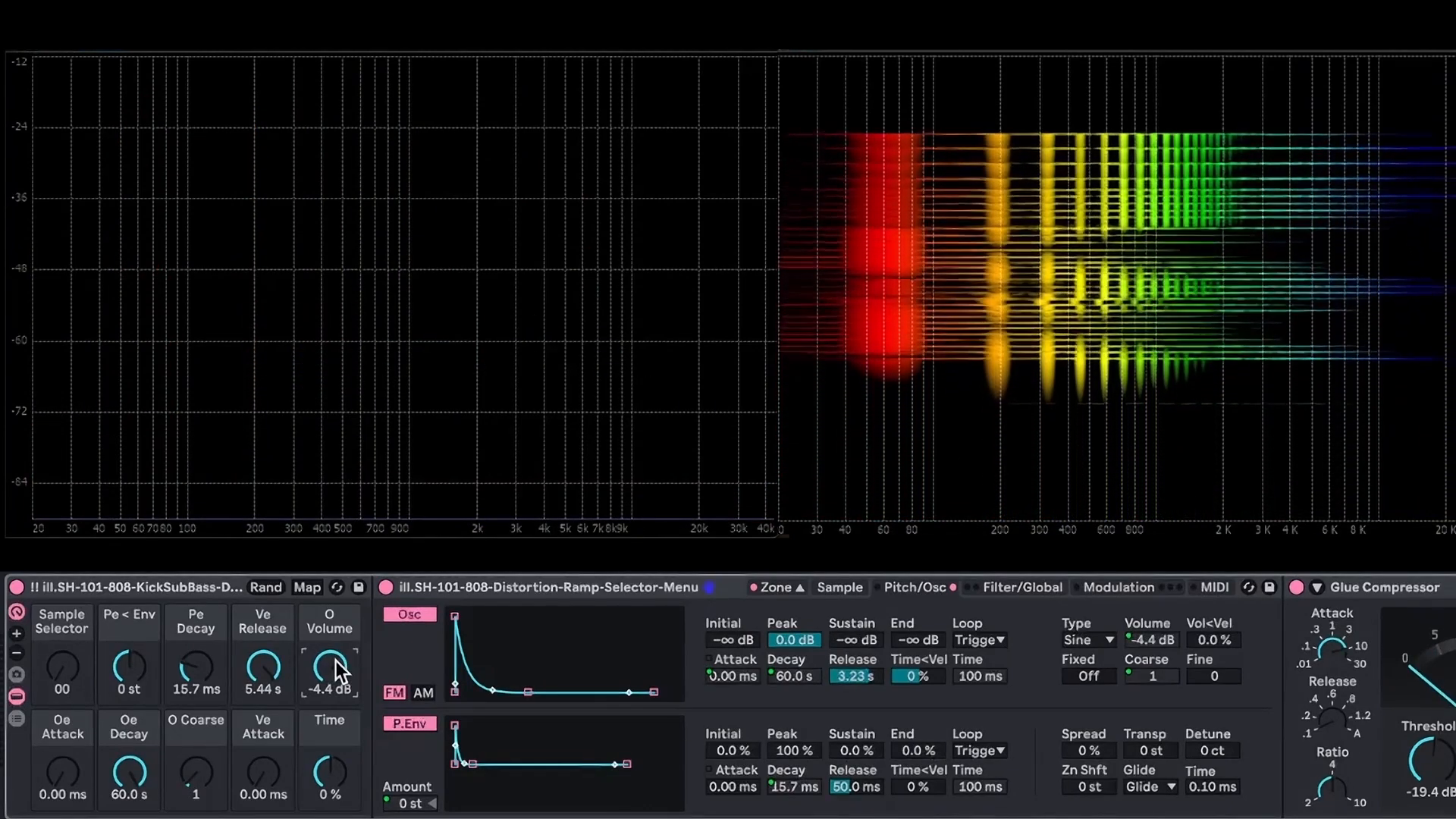
mouse_move(335, 662)
mouse_down()
mouse_move(335, 681)
mouse_move(335, 667)
mouse_up()
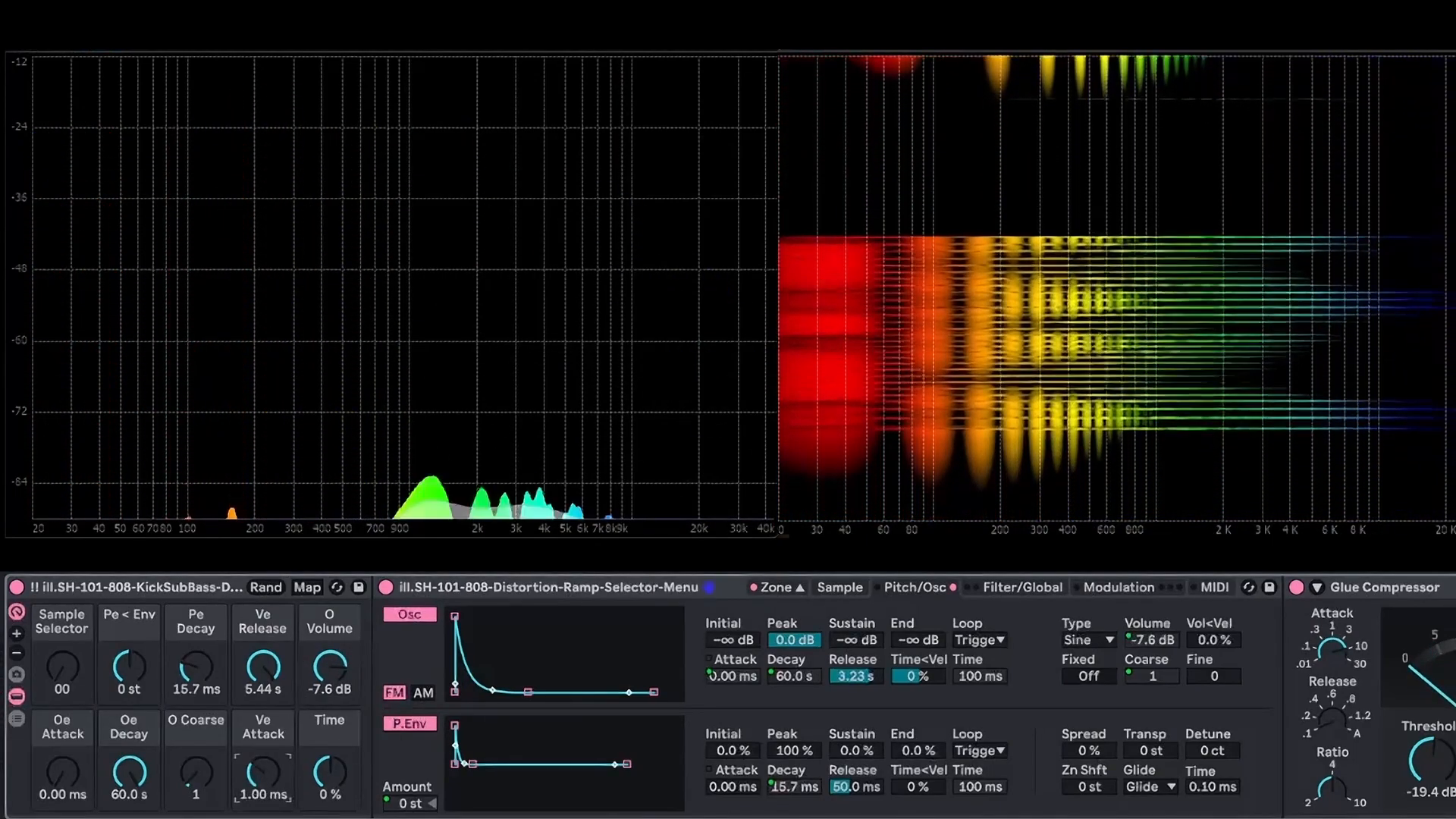
click(1031, 592)
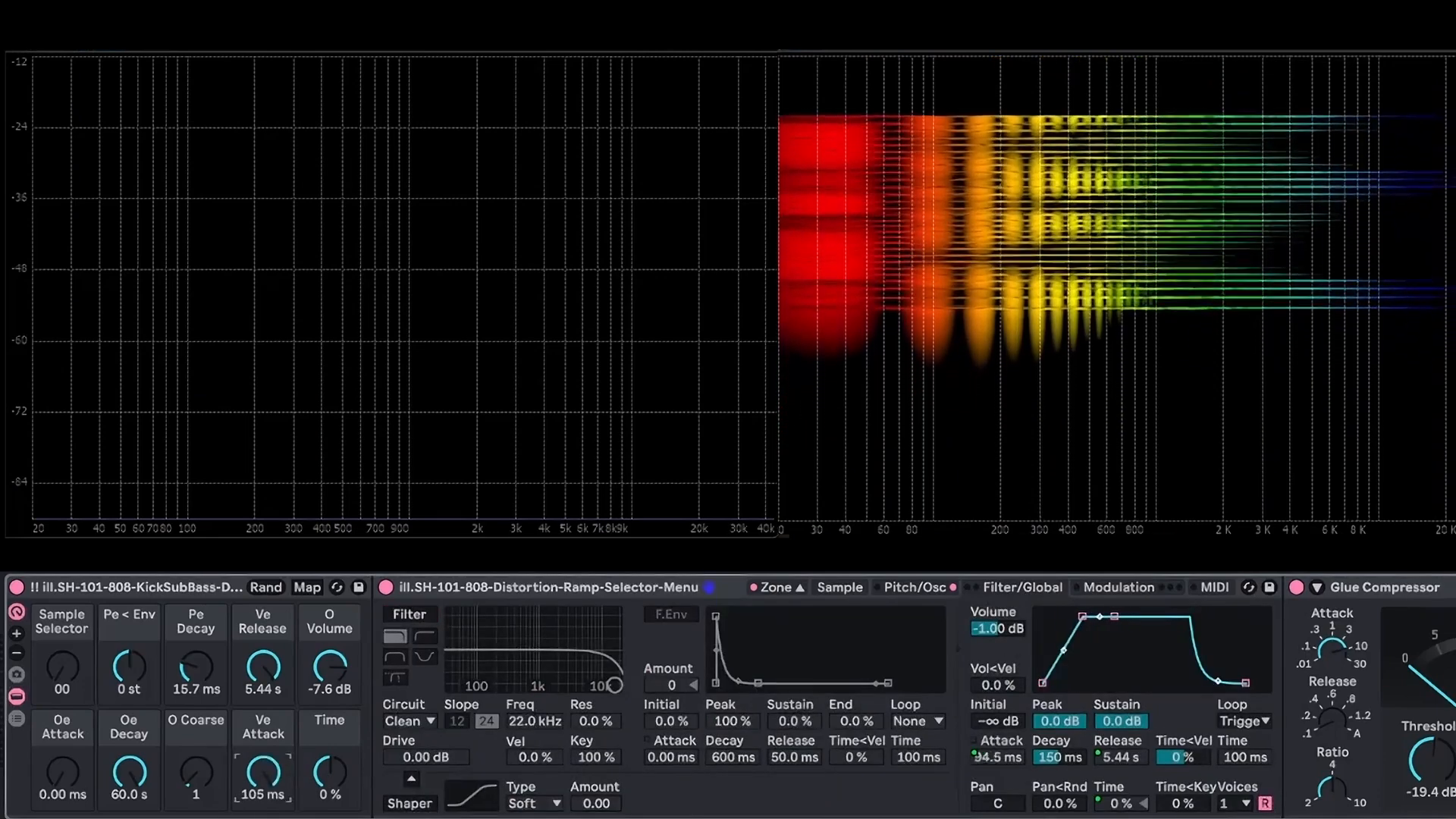
drag(263, 771, 263, 781)
mouse_move(334, 669)
mouse_down()
mouse_move(335, 686)
mouse_move(334, 664)
mouse_up()
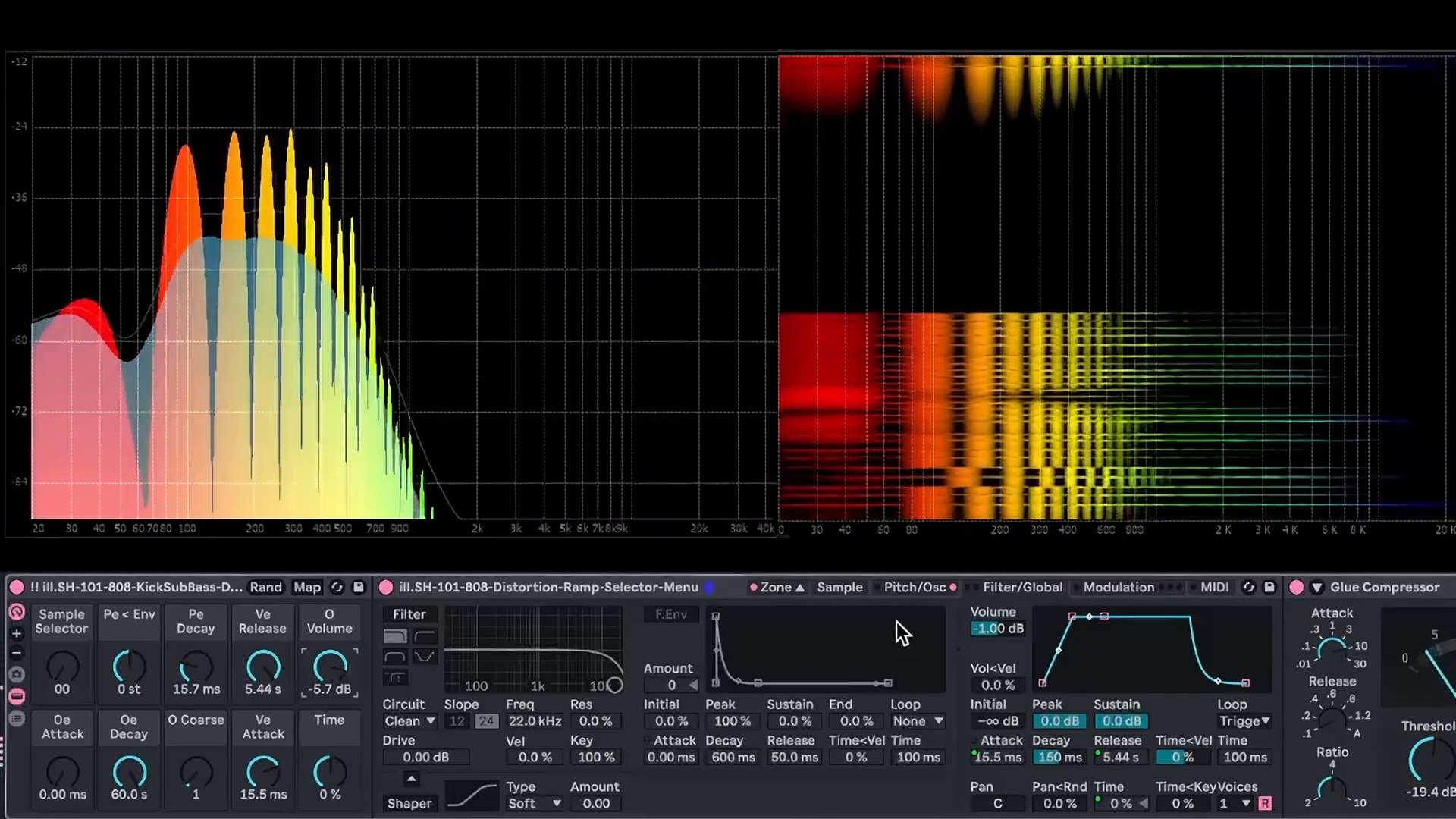
drag(266, 781, 270, 776)
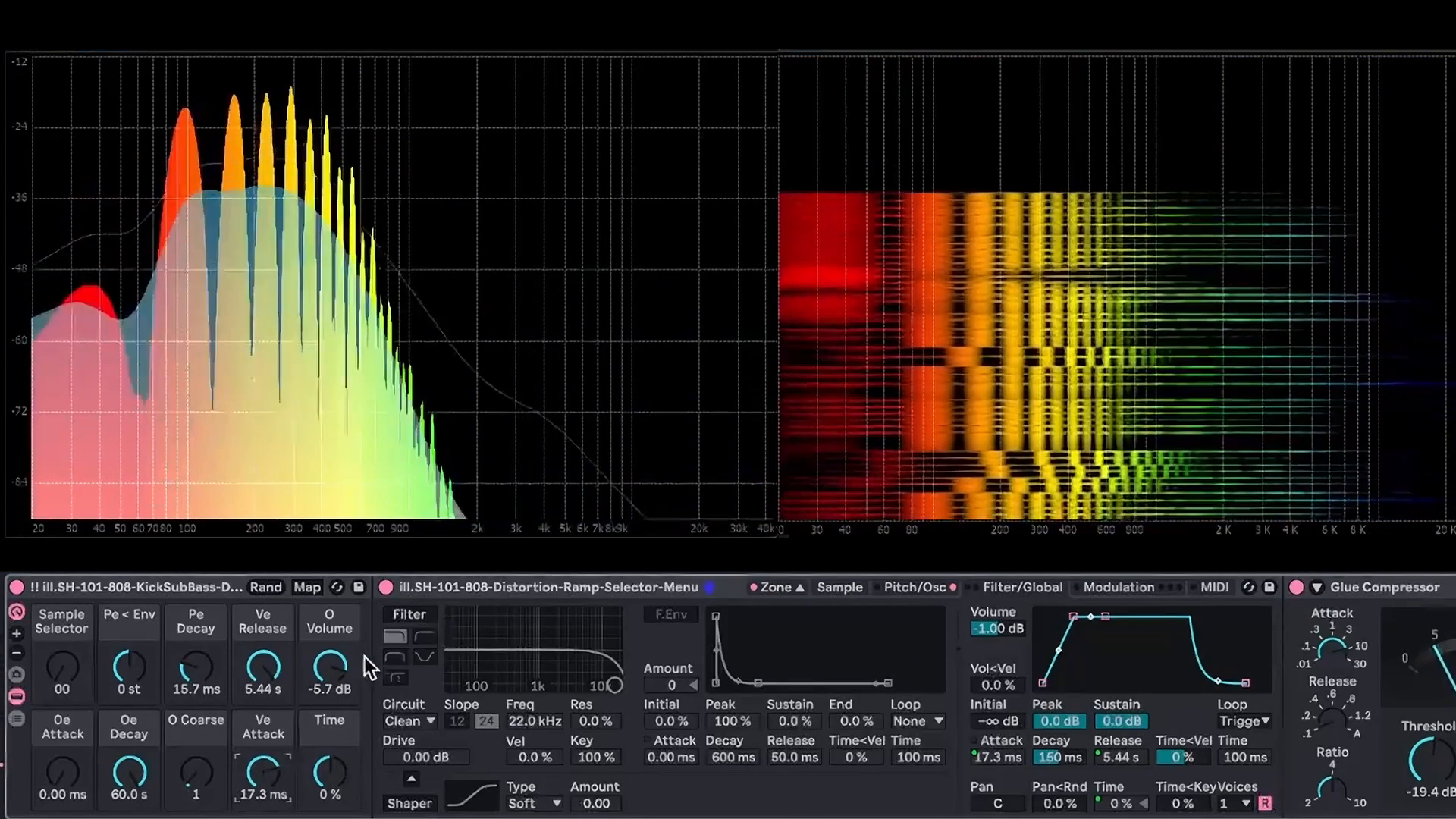
drag(330, 667, 314, 705)
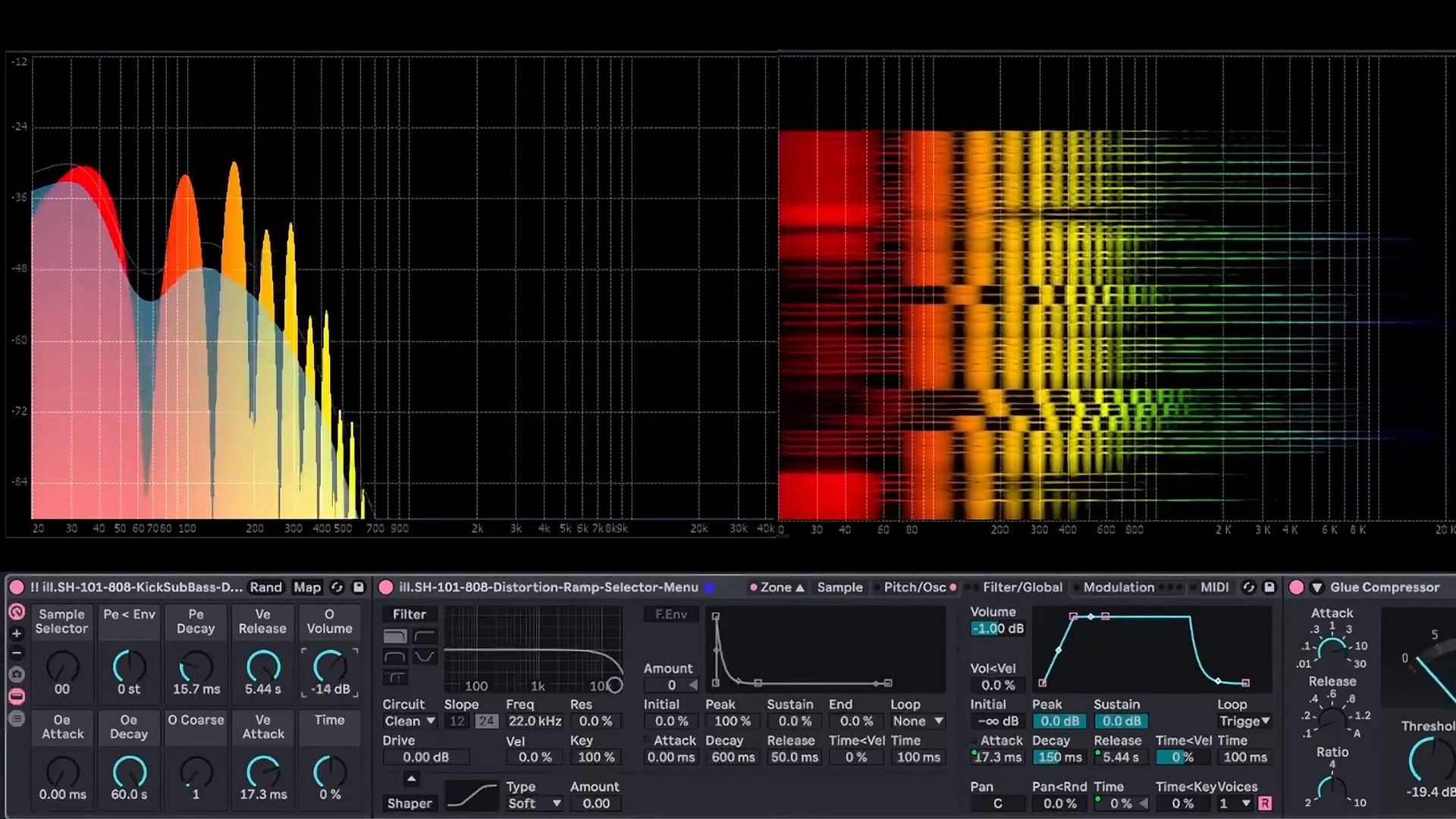
Set the Sampler oscillator's coarse tuning to 0.25 and its waveform type to Sw 64
click(906, 589)
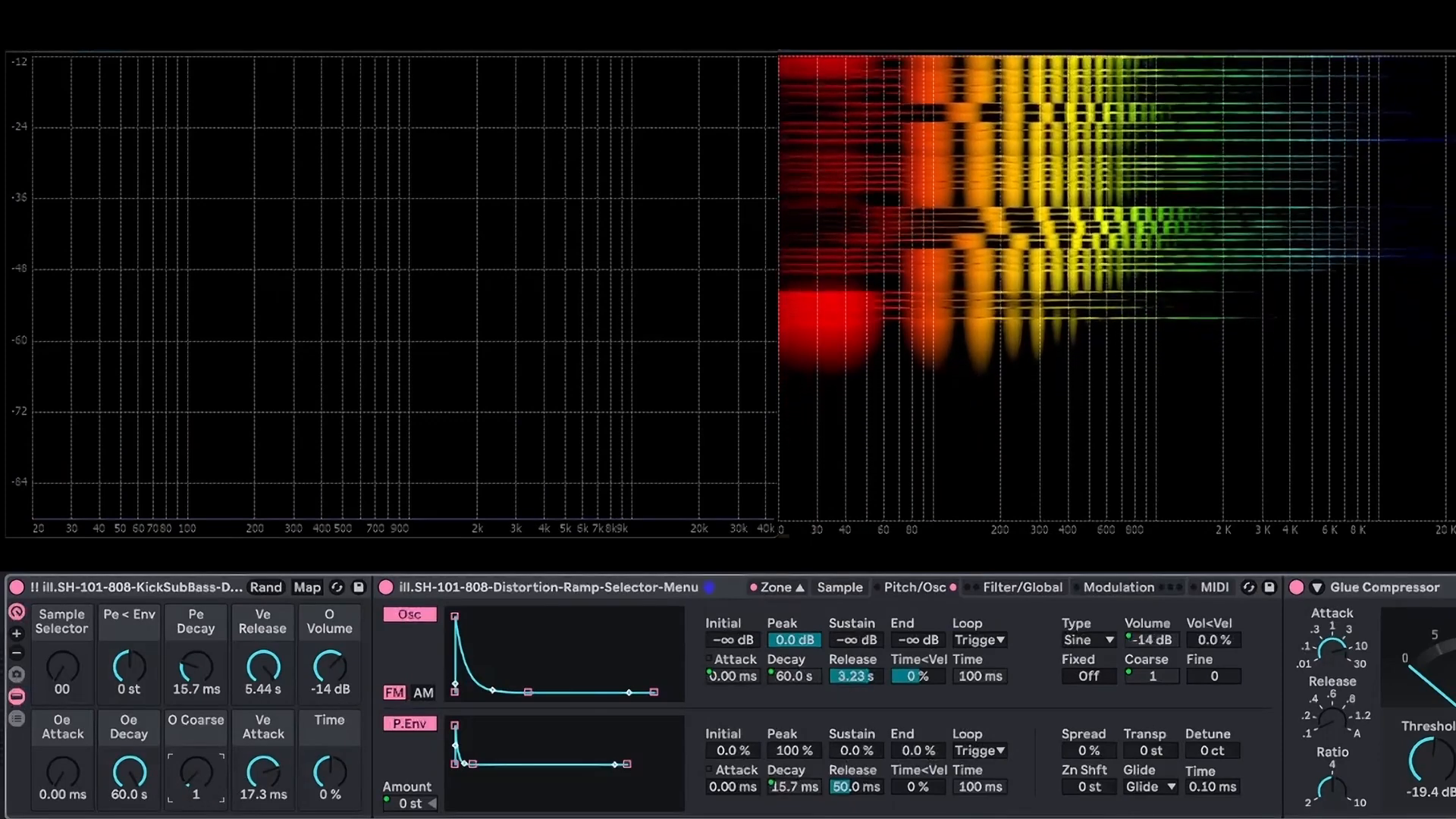
drag(197, 775, 195, 788)
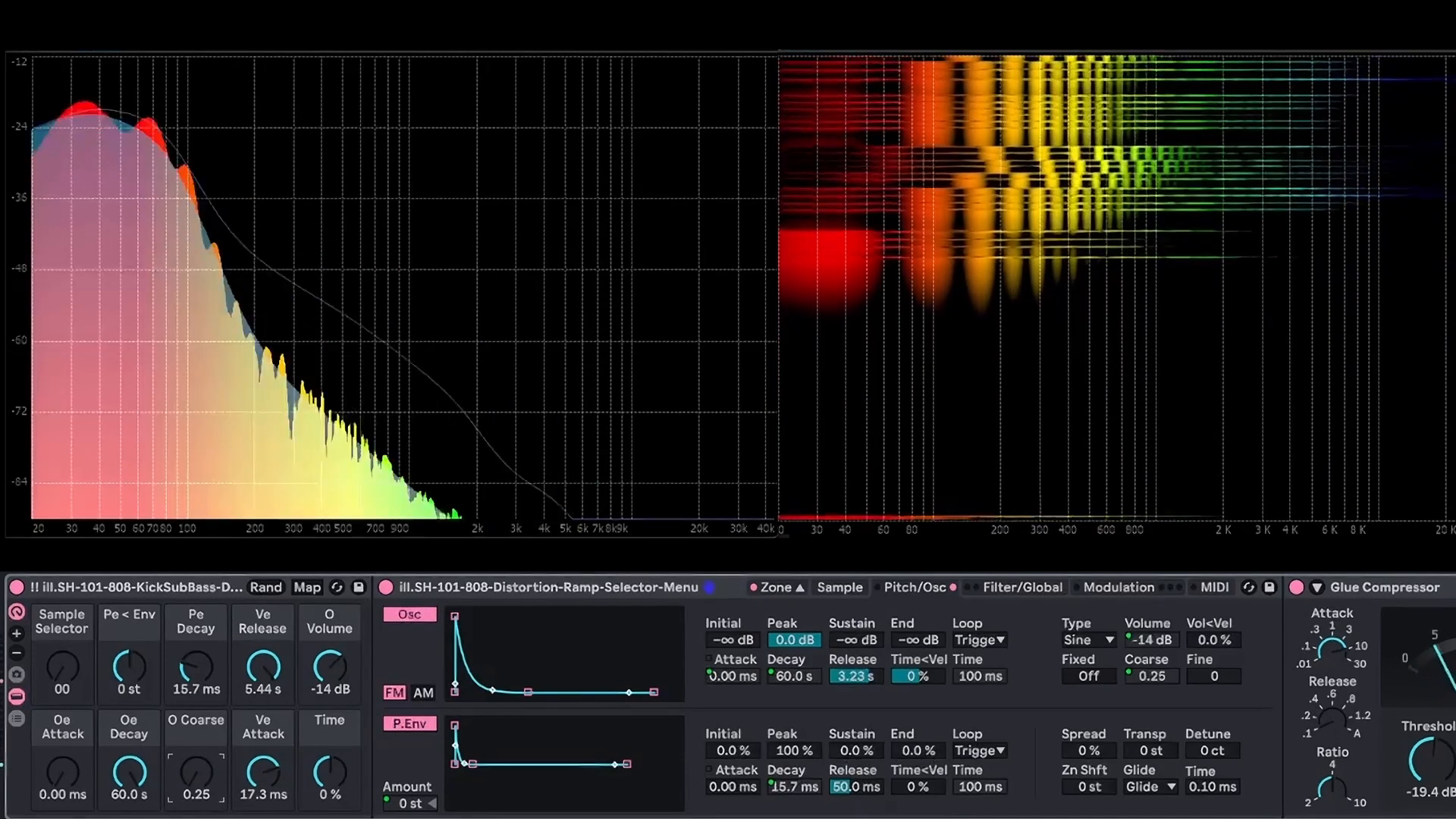
click(1090, 645)
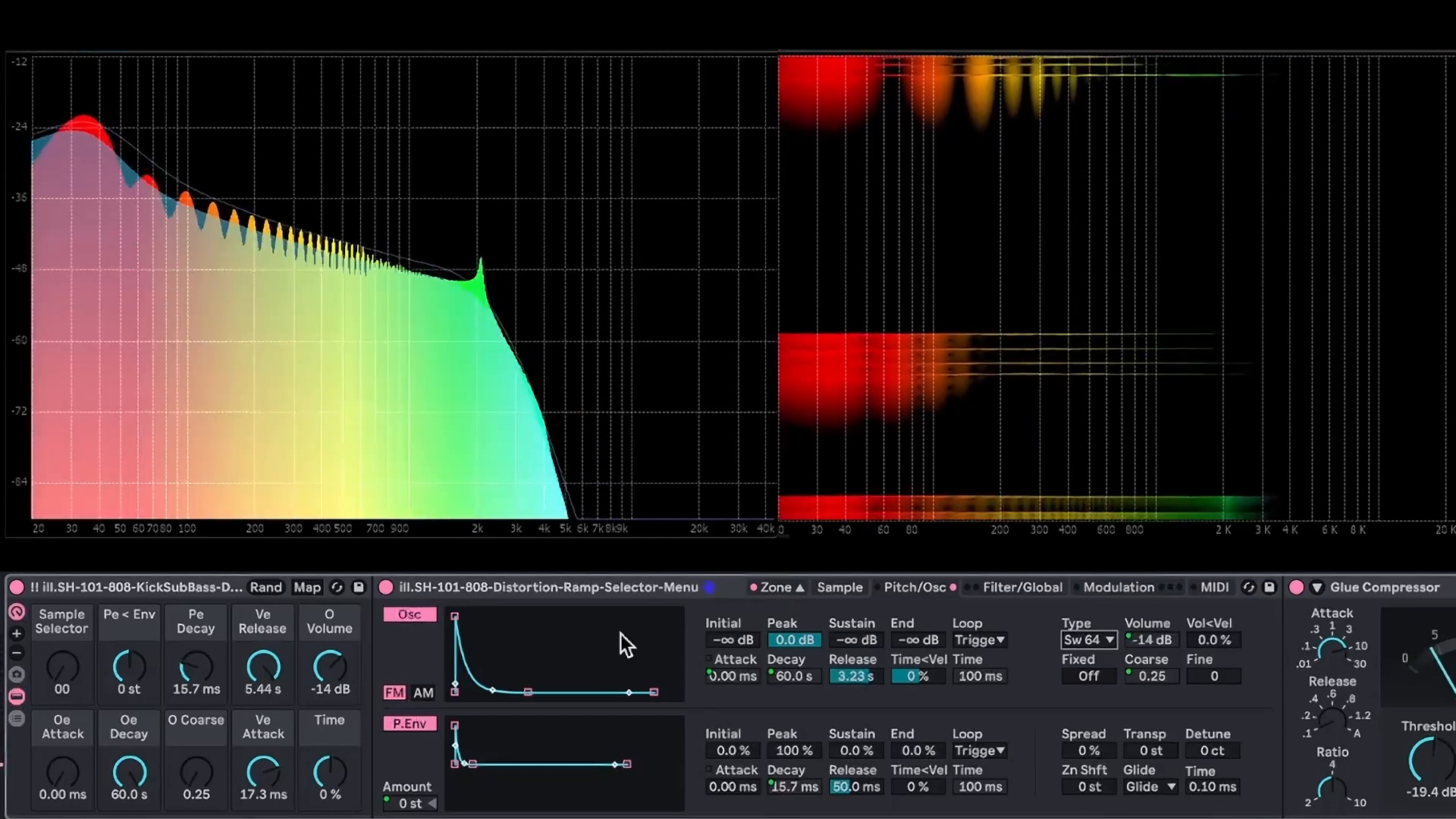
scroll(296, 758, right, 1)
scroll(315, 701, left, 1)
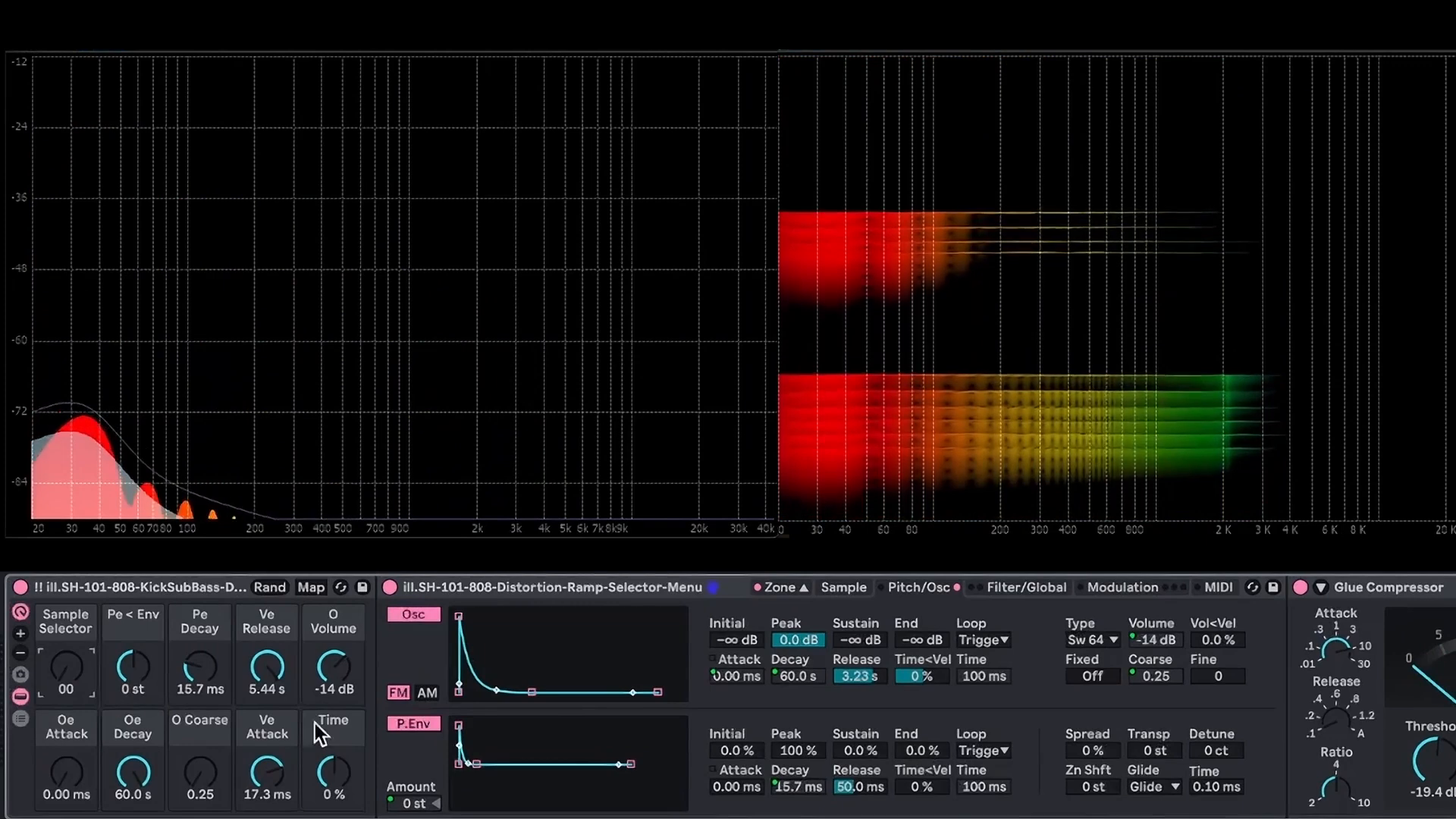
Set the Oe Attack macro to 50.7 ms and try O Volume at -5 dB before lowering it to -13 dB
mouse_move(330, 662)
mouse_down()
mouse_move(330, 629)
mouse_move(330, 659)
mouse_up()
mouse_move(66, 777)
mouse_down()
mouse_move(65, 732)
mouse_move(71, 754)
mouse_up()
drag(333, 668, 333, 646)
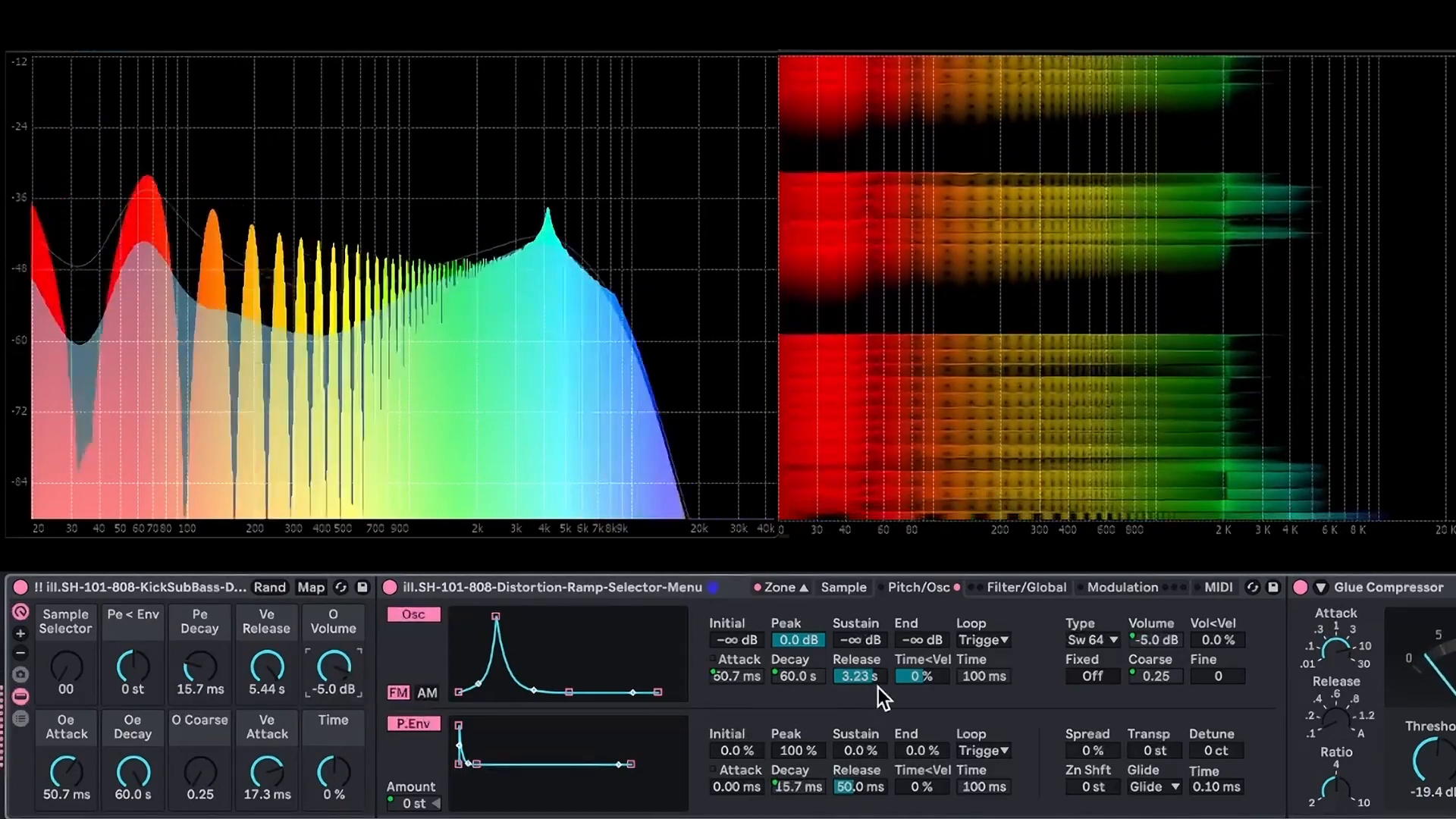
drag(333, 667, 333, 695)
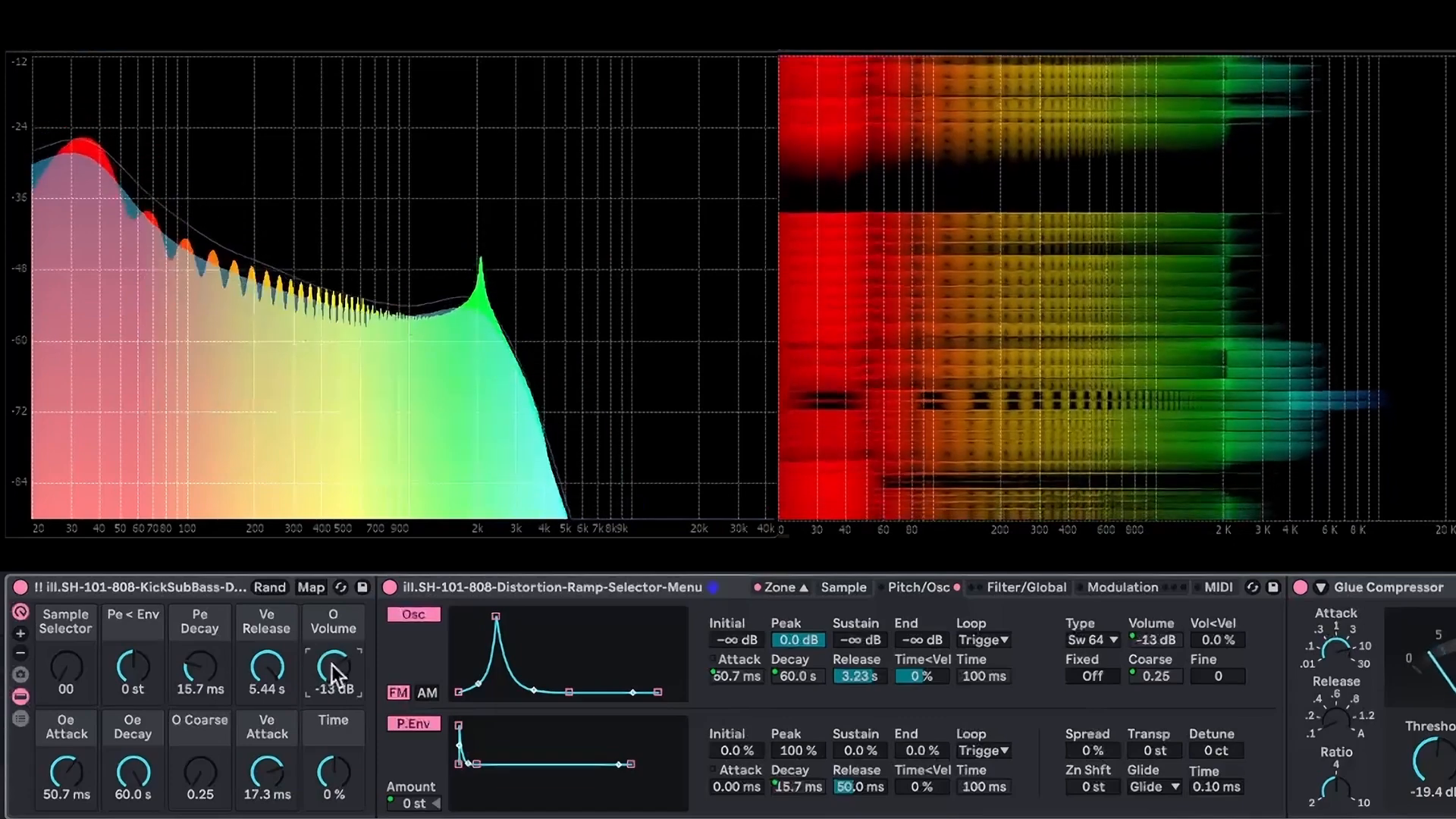
Switch the oscillator type to Sine 4 and set the O Volume macro to -14 dB
click(1105, 641)
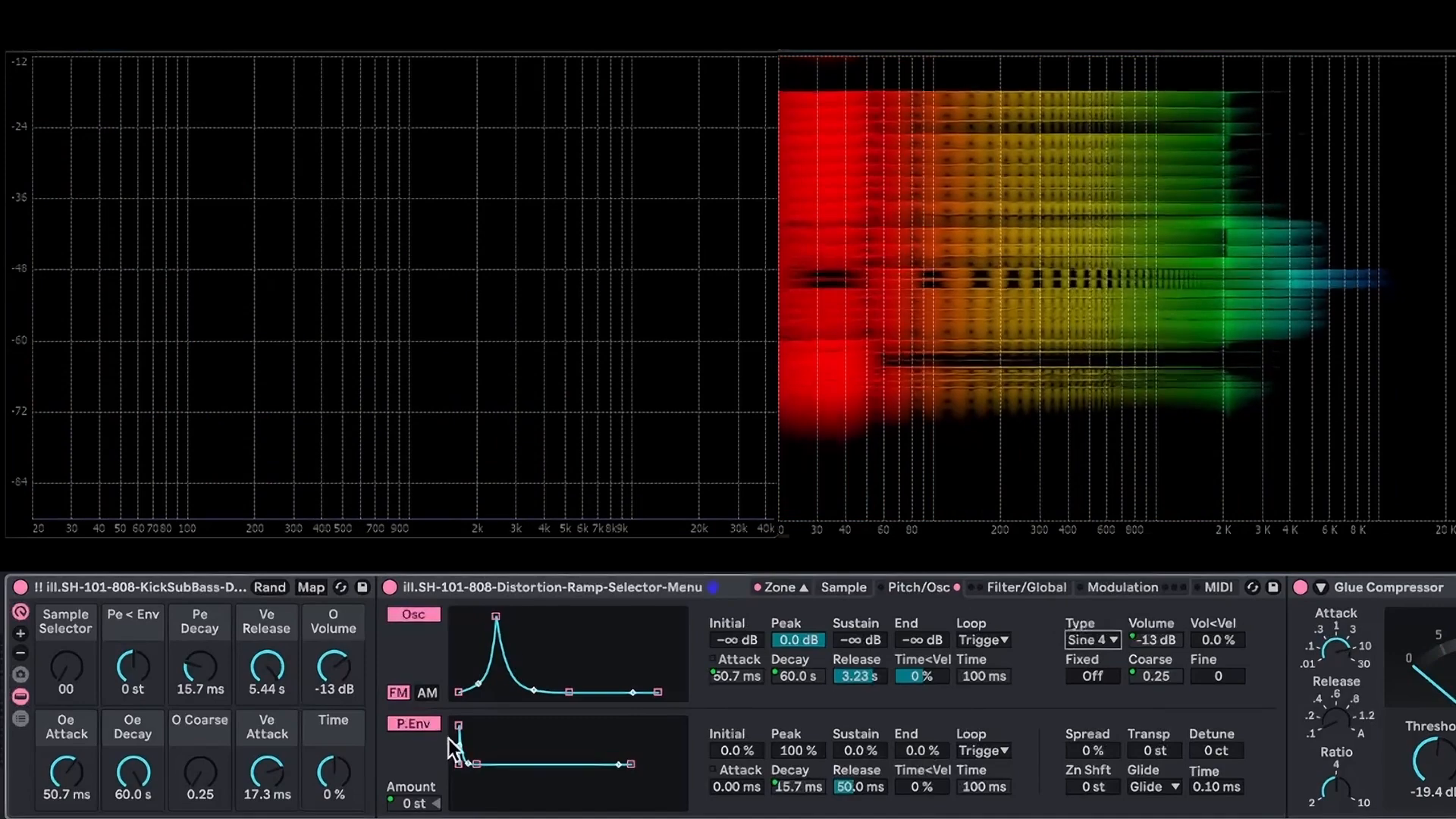
scroll(448, 739, right, 1)
scroll(331, 665, down, 1)
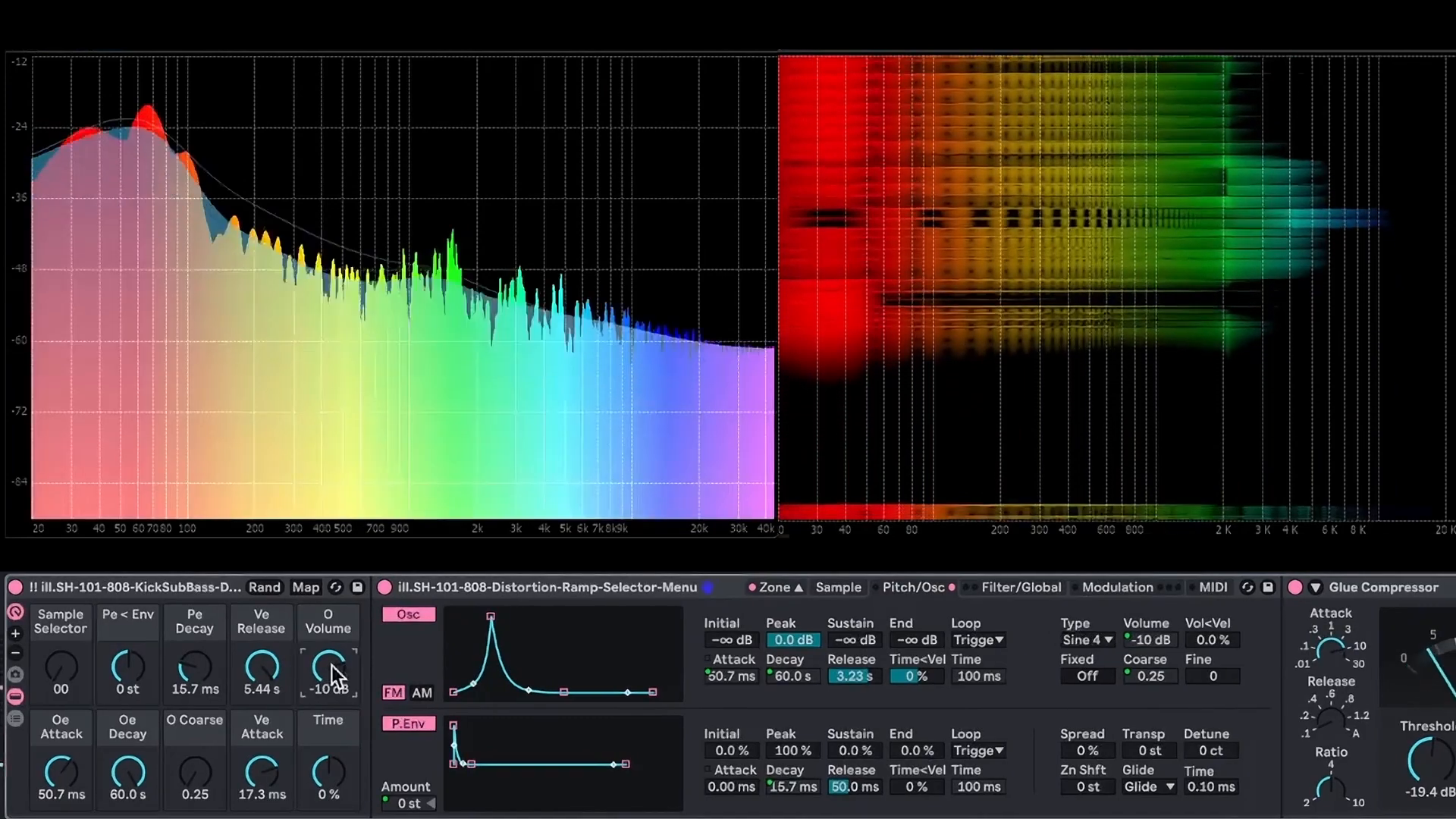
scroll(331, 665, down, 2)
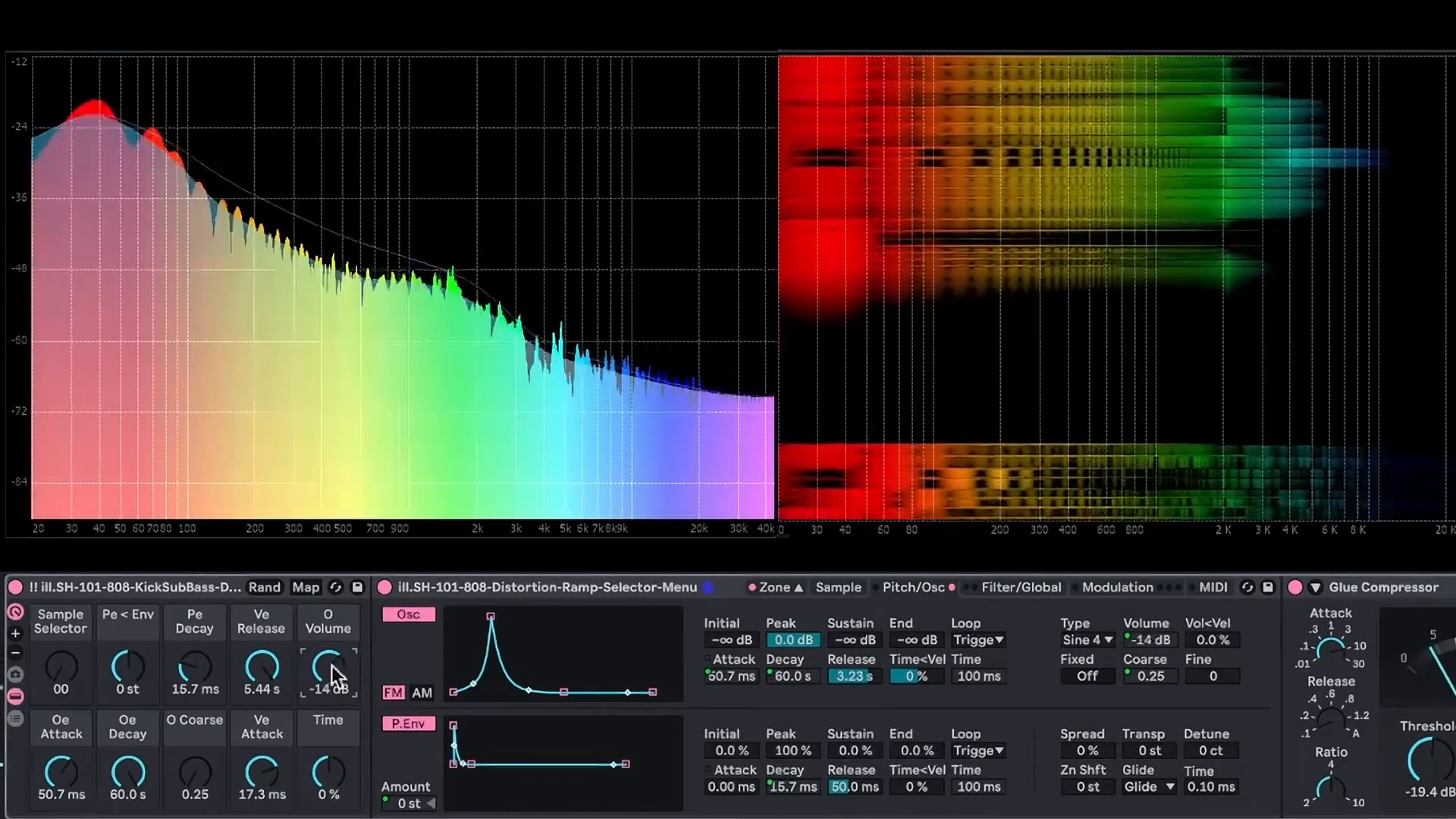
Set the sample's interpolation quality to None and audition the sound
click(1012, 590)
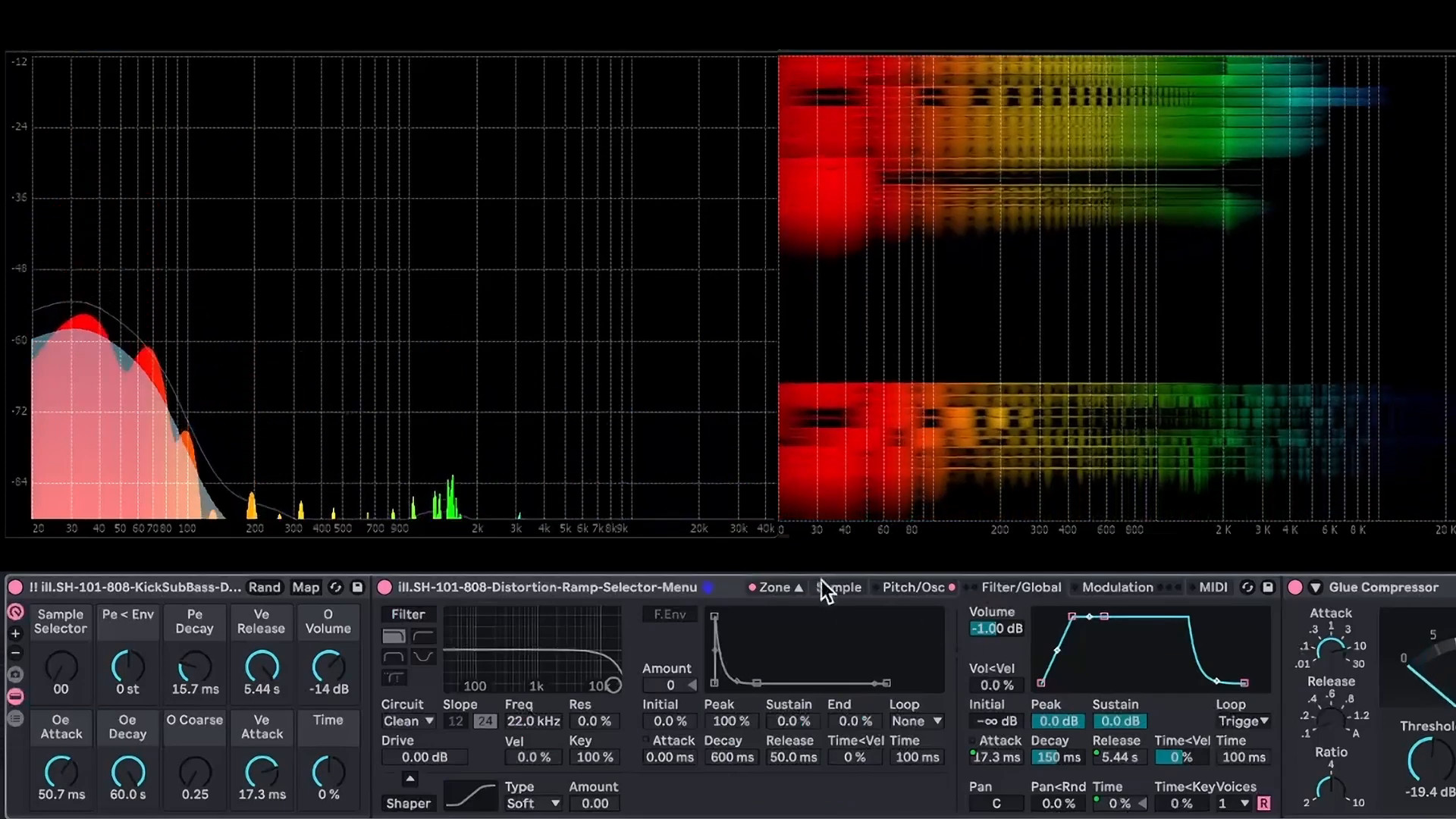
click(834, 588)
click(1244, 768)
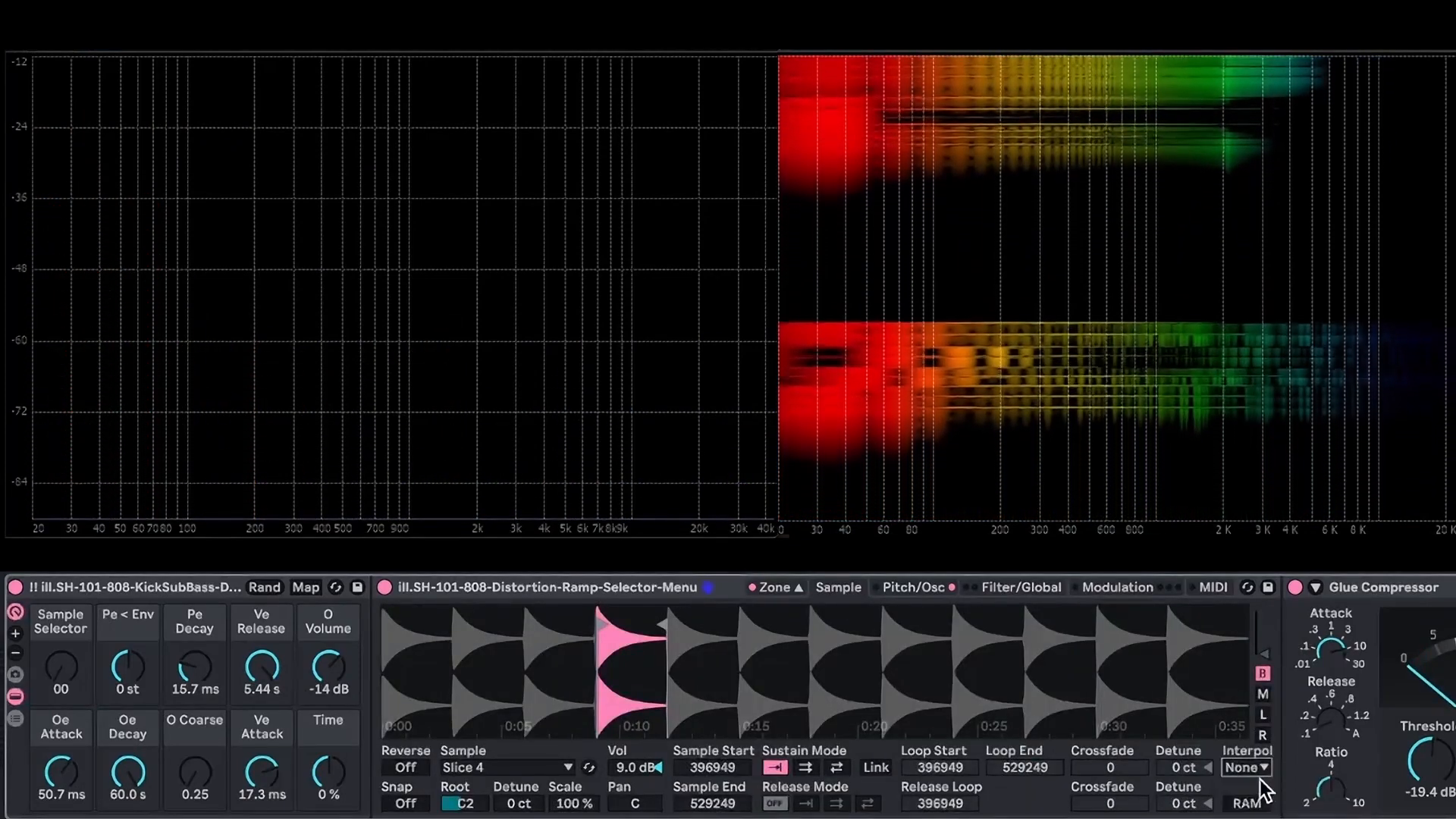
key(space)
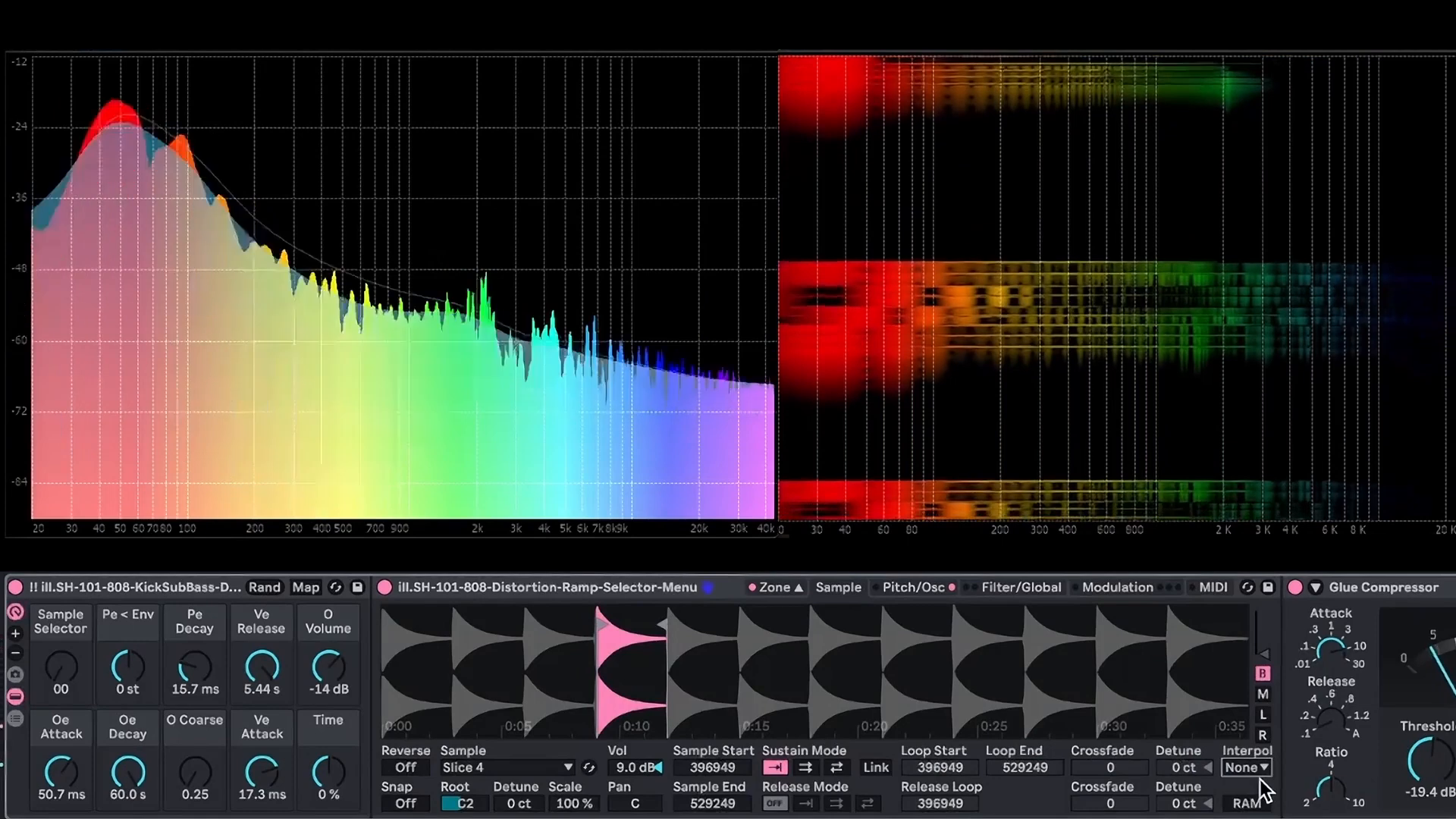
Audition the Shaper with type 4Bit and amount 53, turning it off again and returning to the pitch and oscillator settings
click(1038, 590)
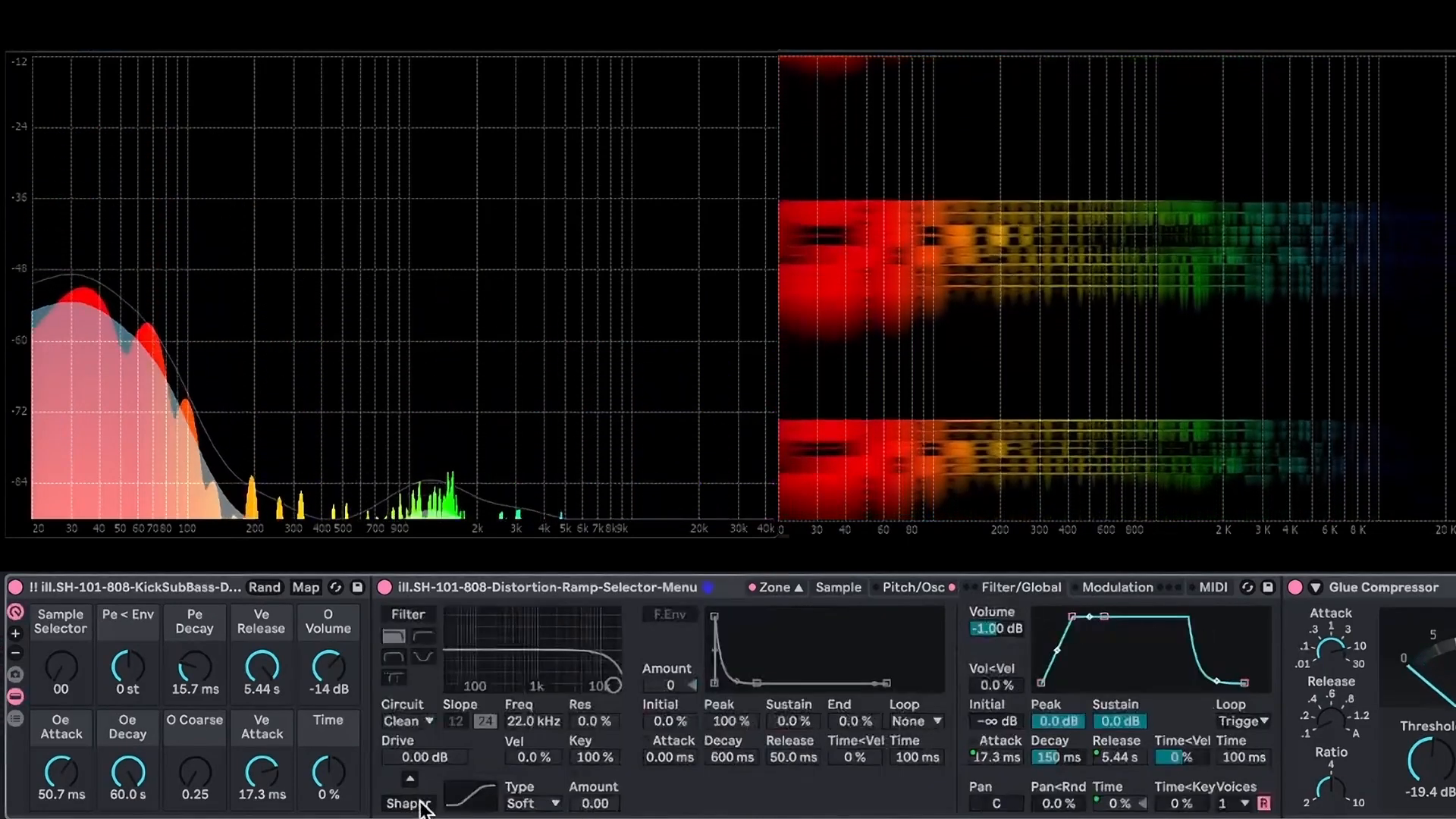
click(556, 804)
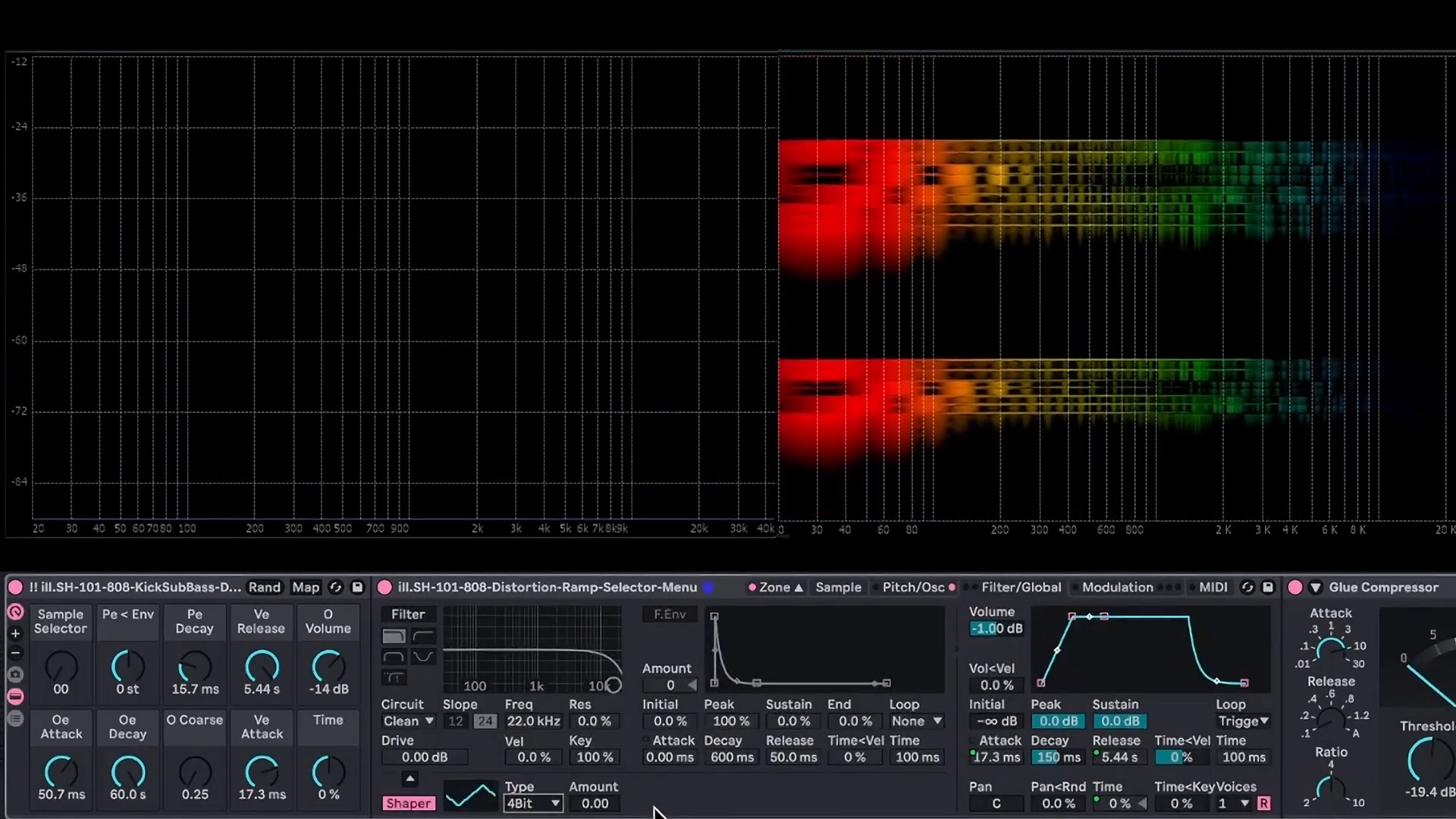
drag(591, 803, 591, 763)
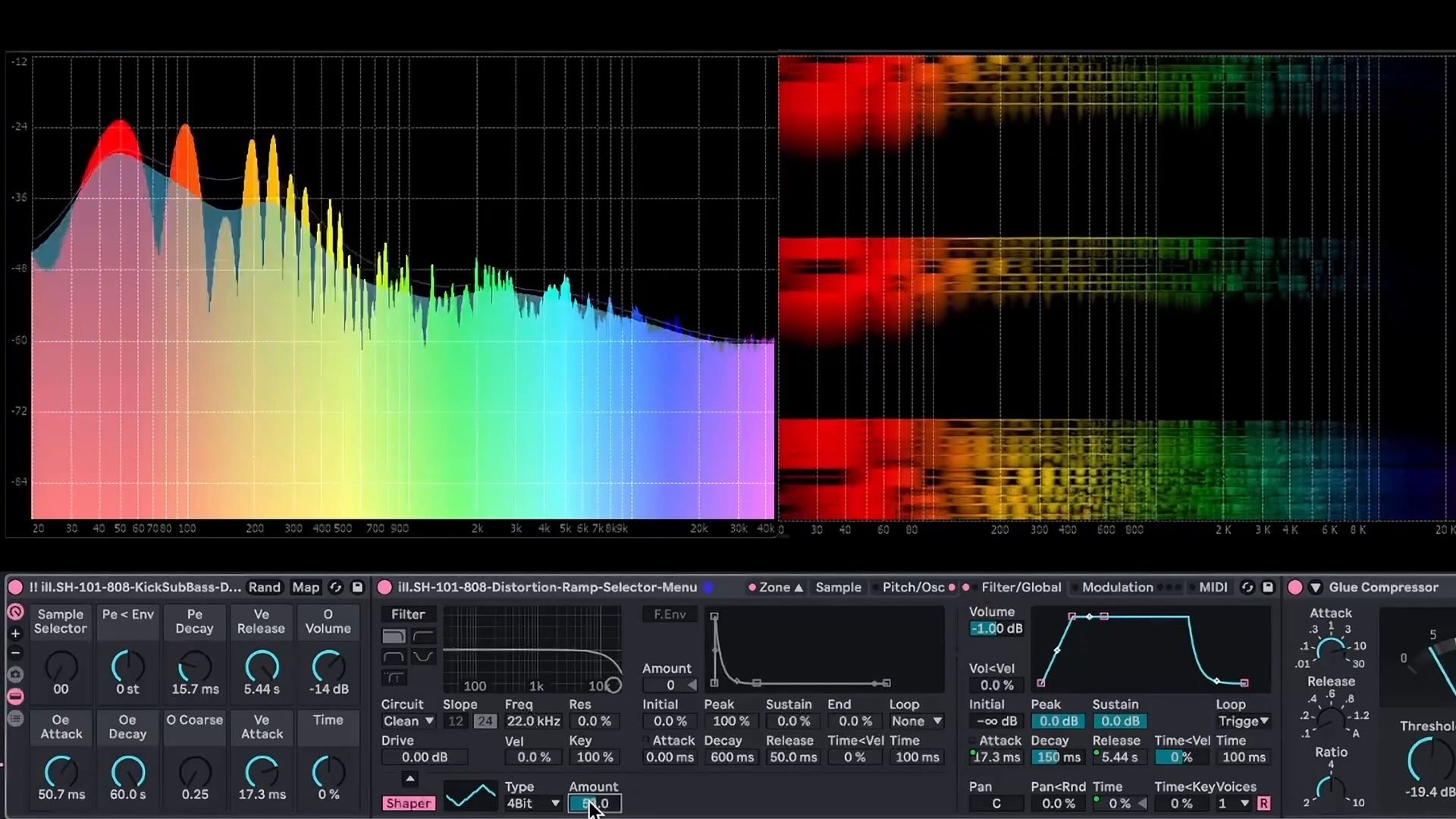
click(408, 804)
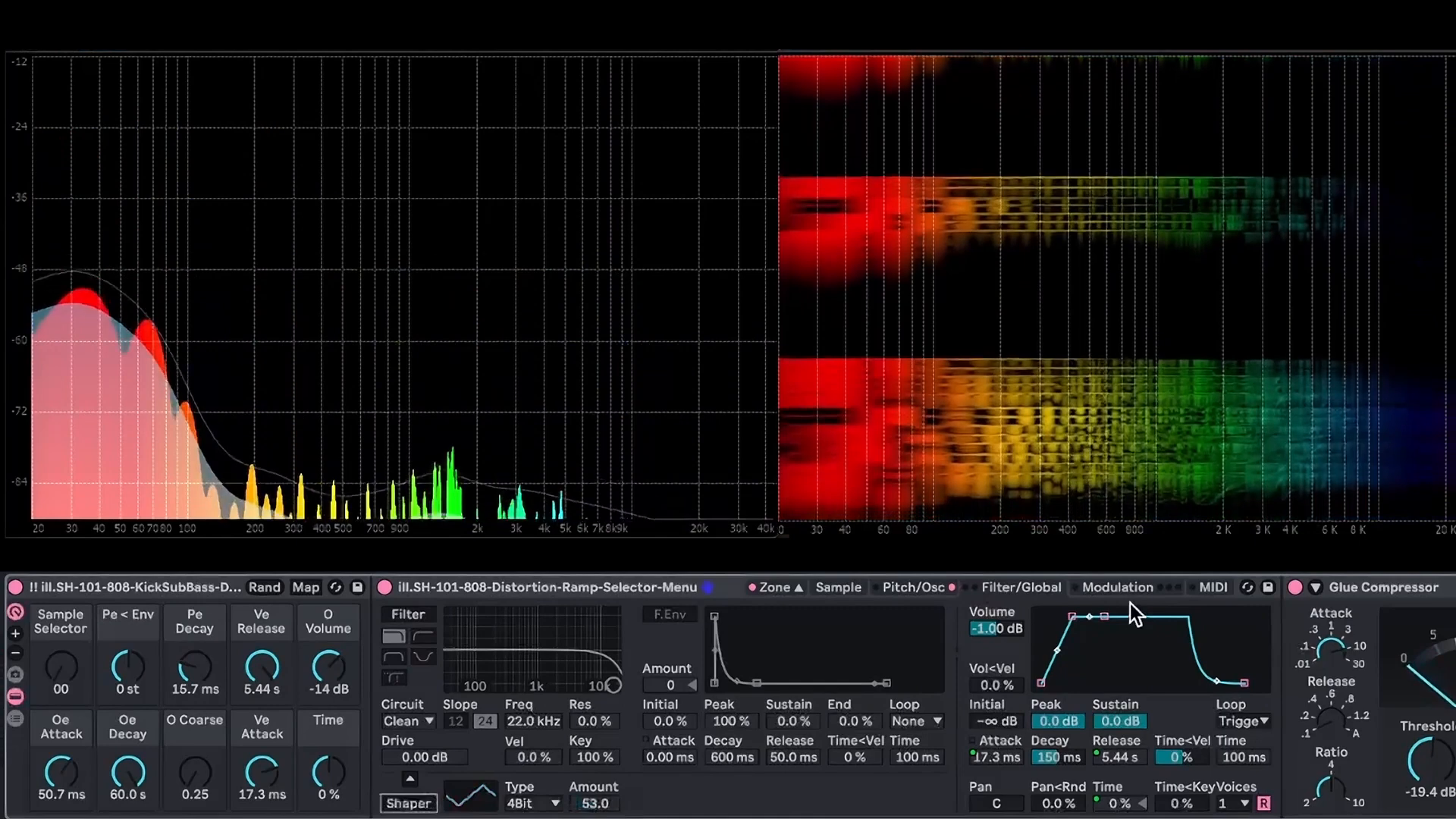
click(918, 587)
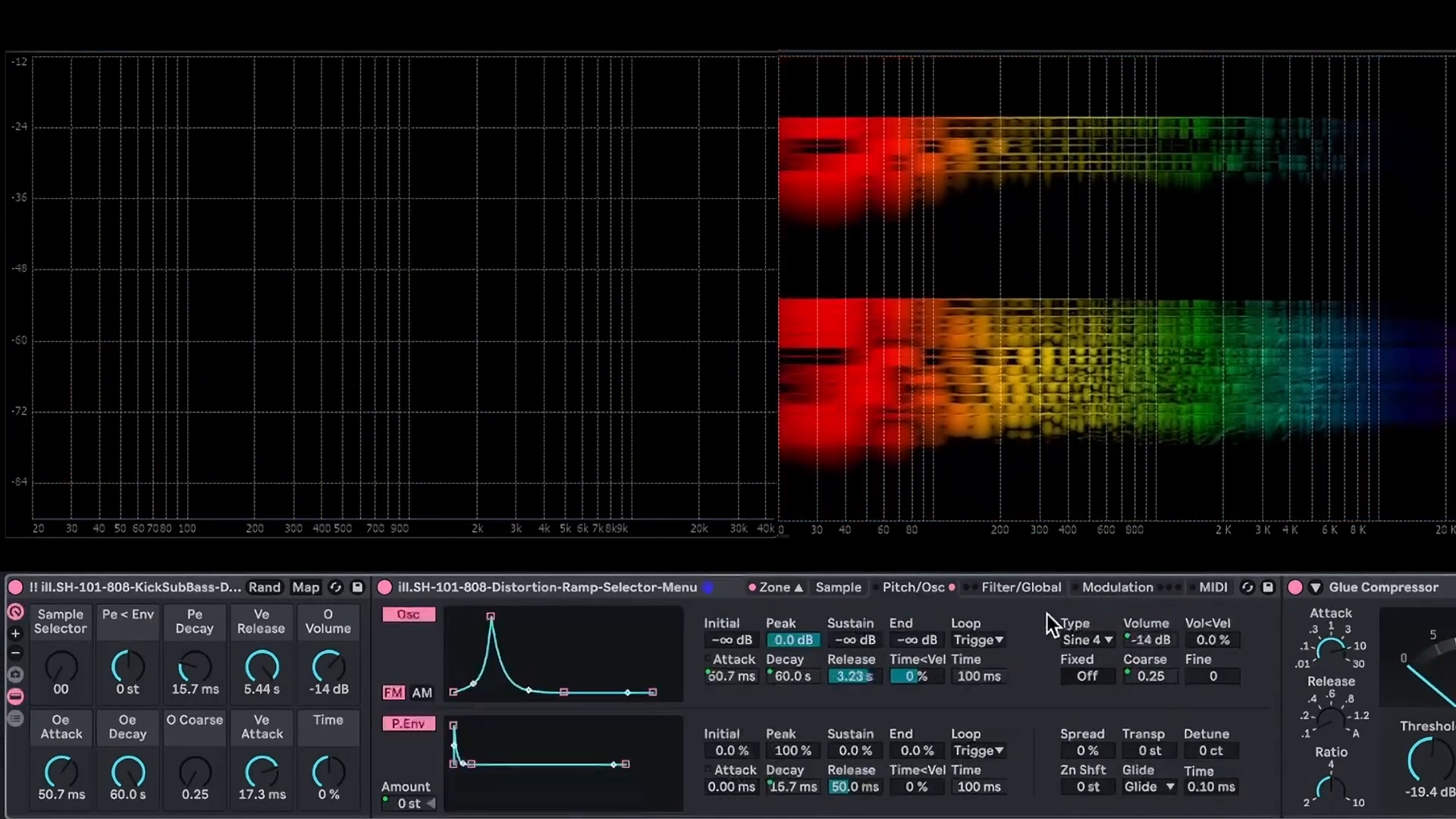
Restore the sample's interpolation quality to Normal and raise the O Volume macro to -4.7 dB
click(1021, 587)
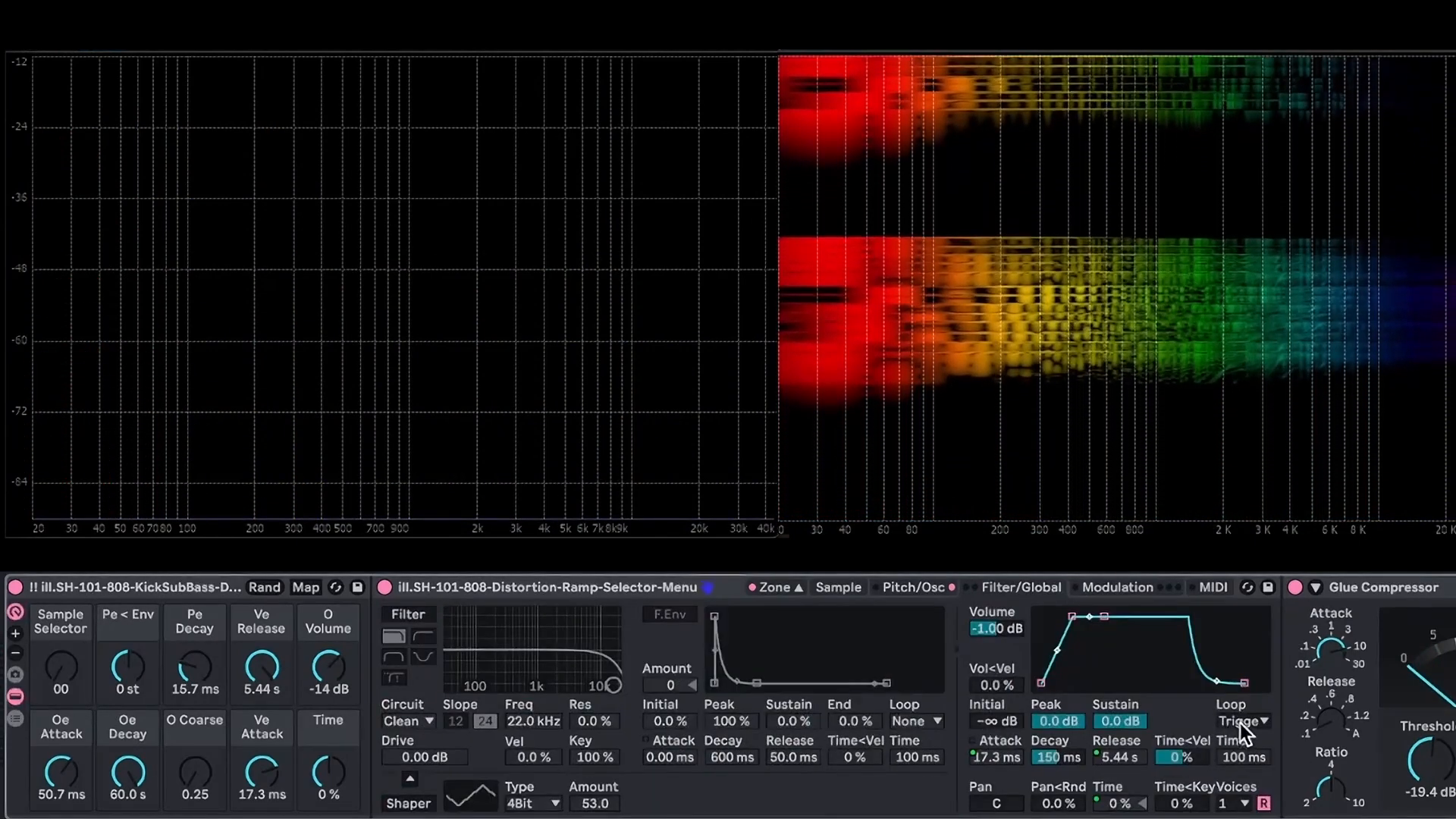
click(838, 588)
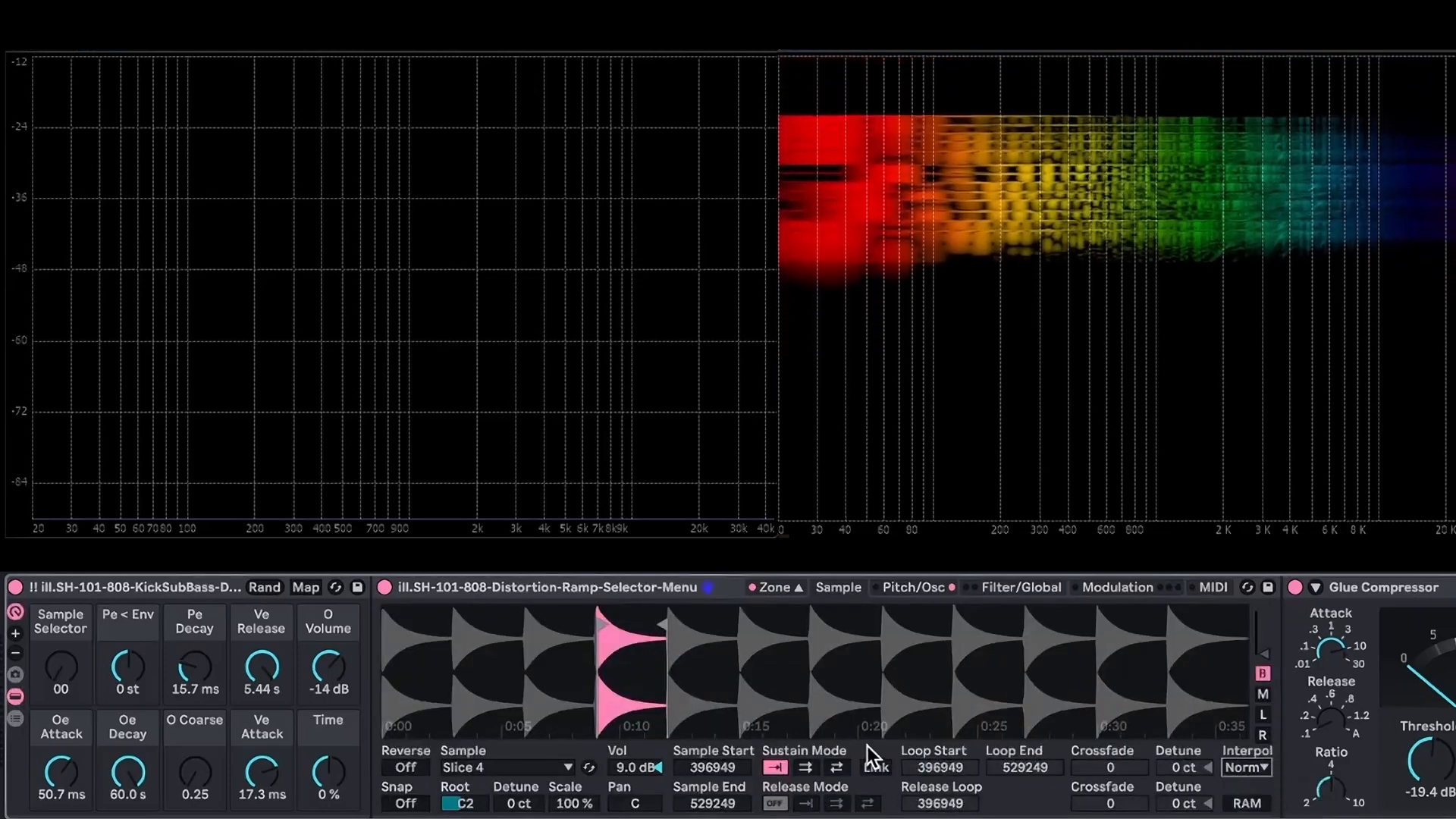
drag(326, 671, 326, 637)
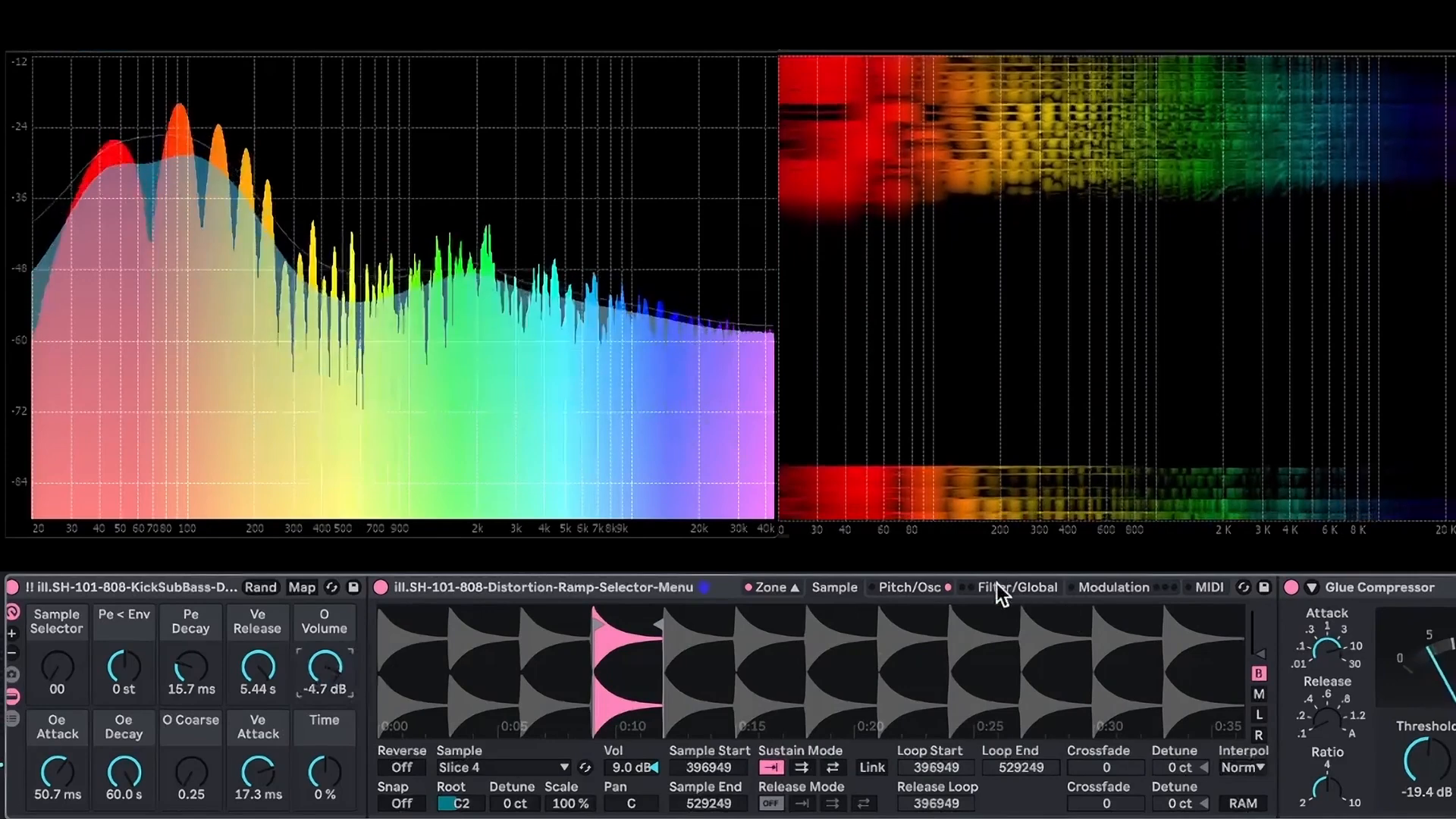
Switch the FM oscillator type to Sine and set the O Coarse macro to 0.5
click(1002, 590)
click(1076, 642)
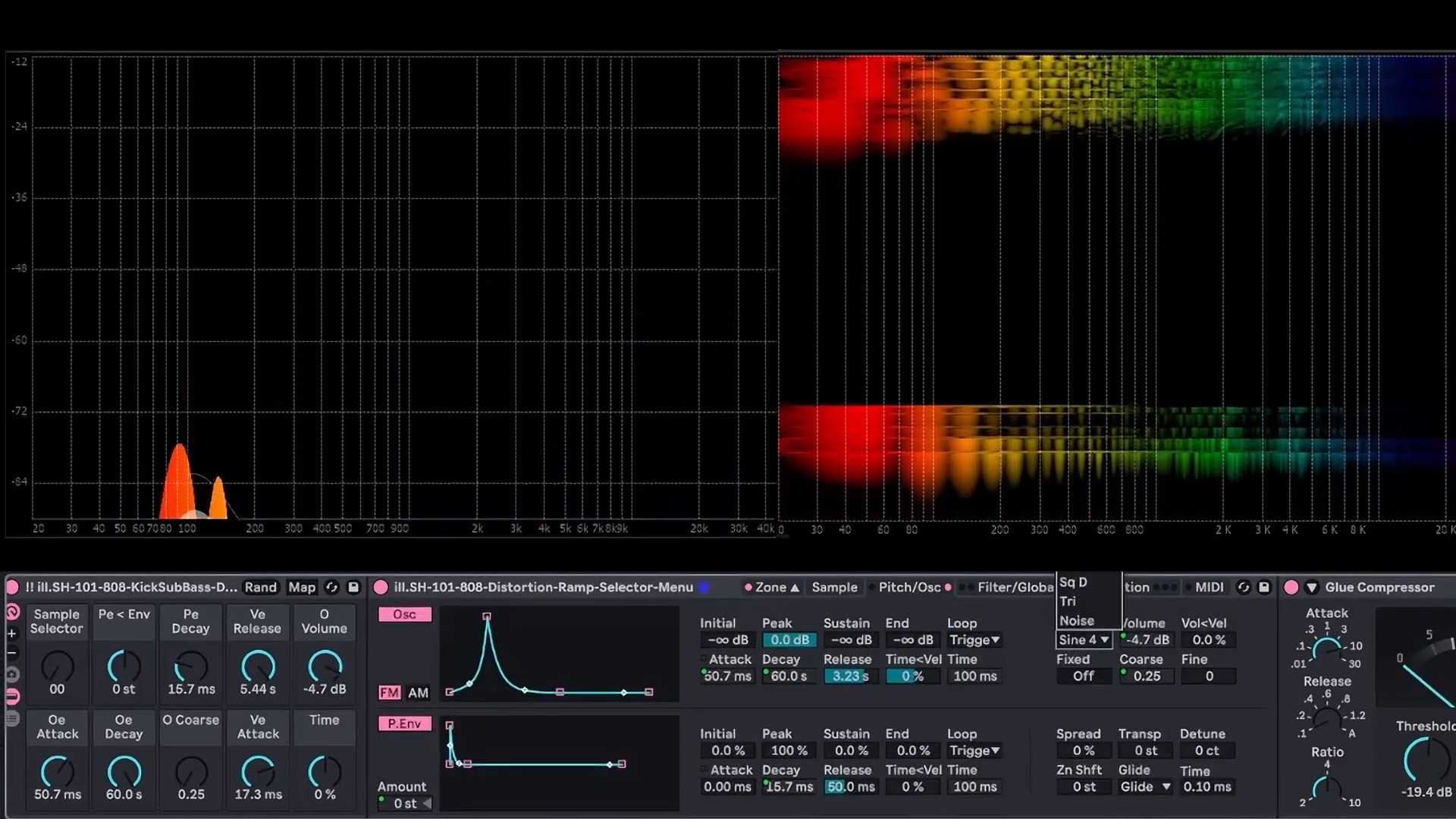
click(1076, 640)
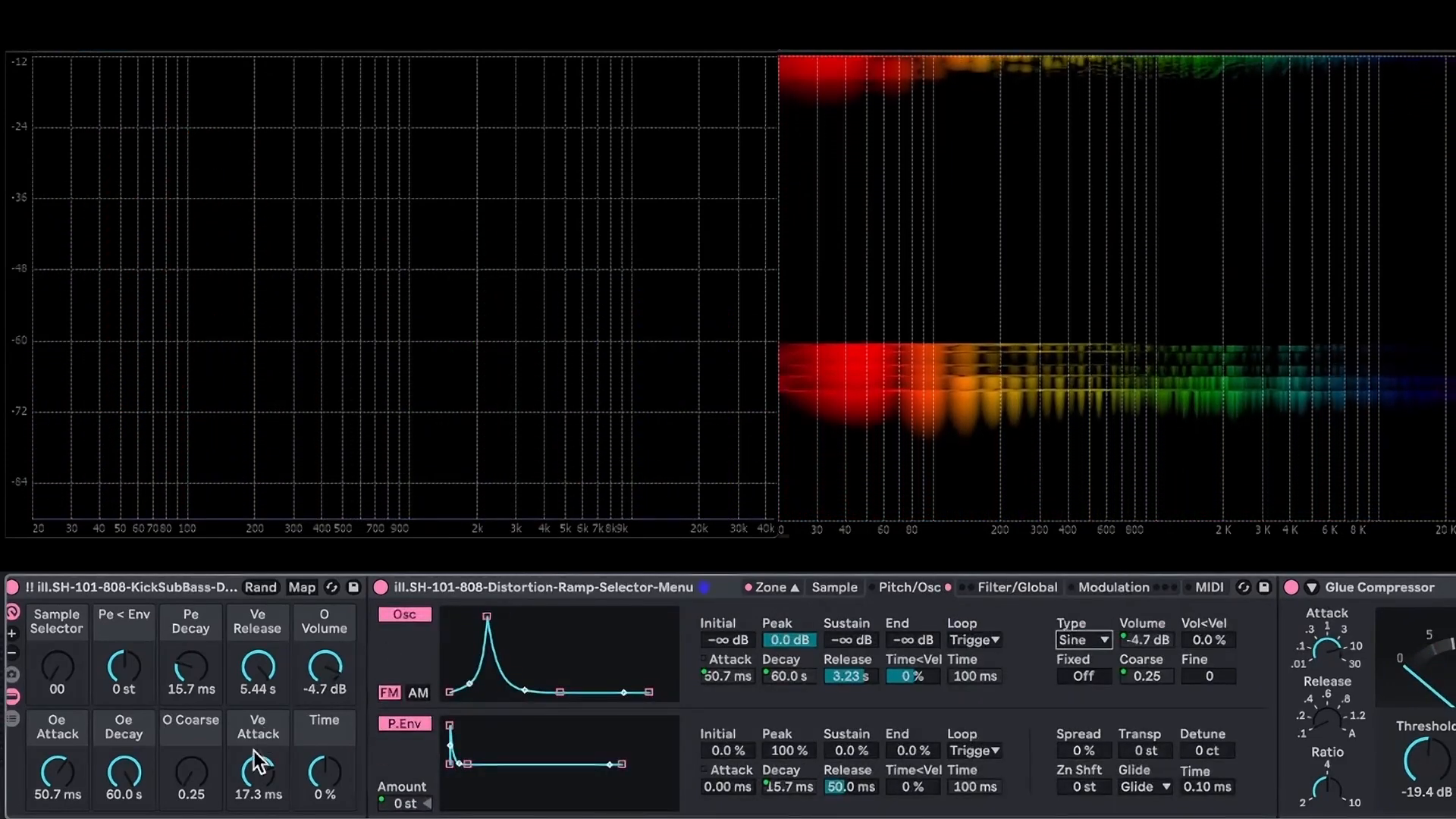
drag(192, 781, 192, 766)
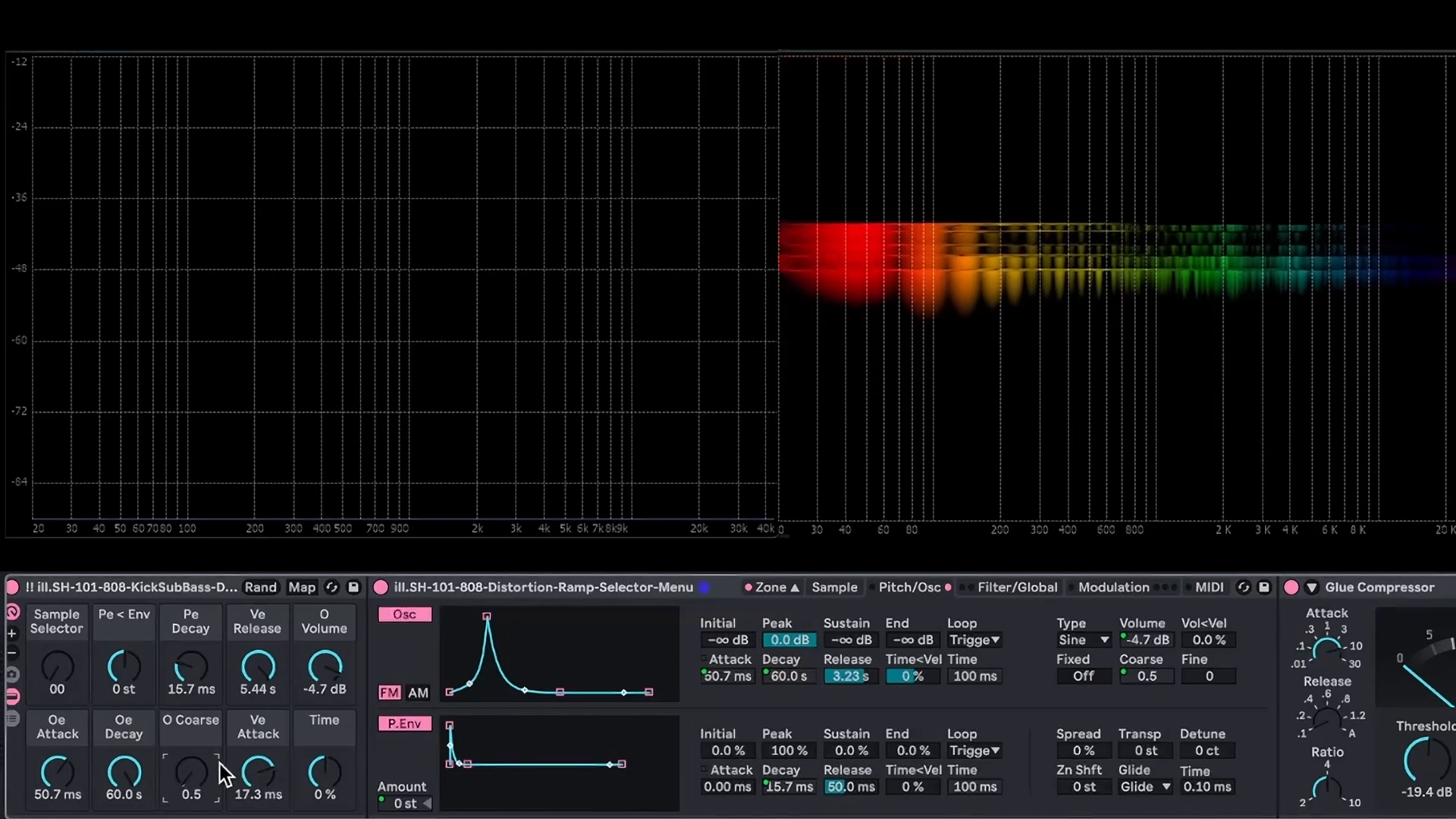
scroll(177, 777, right, 1)
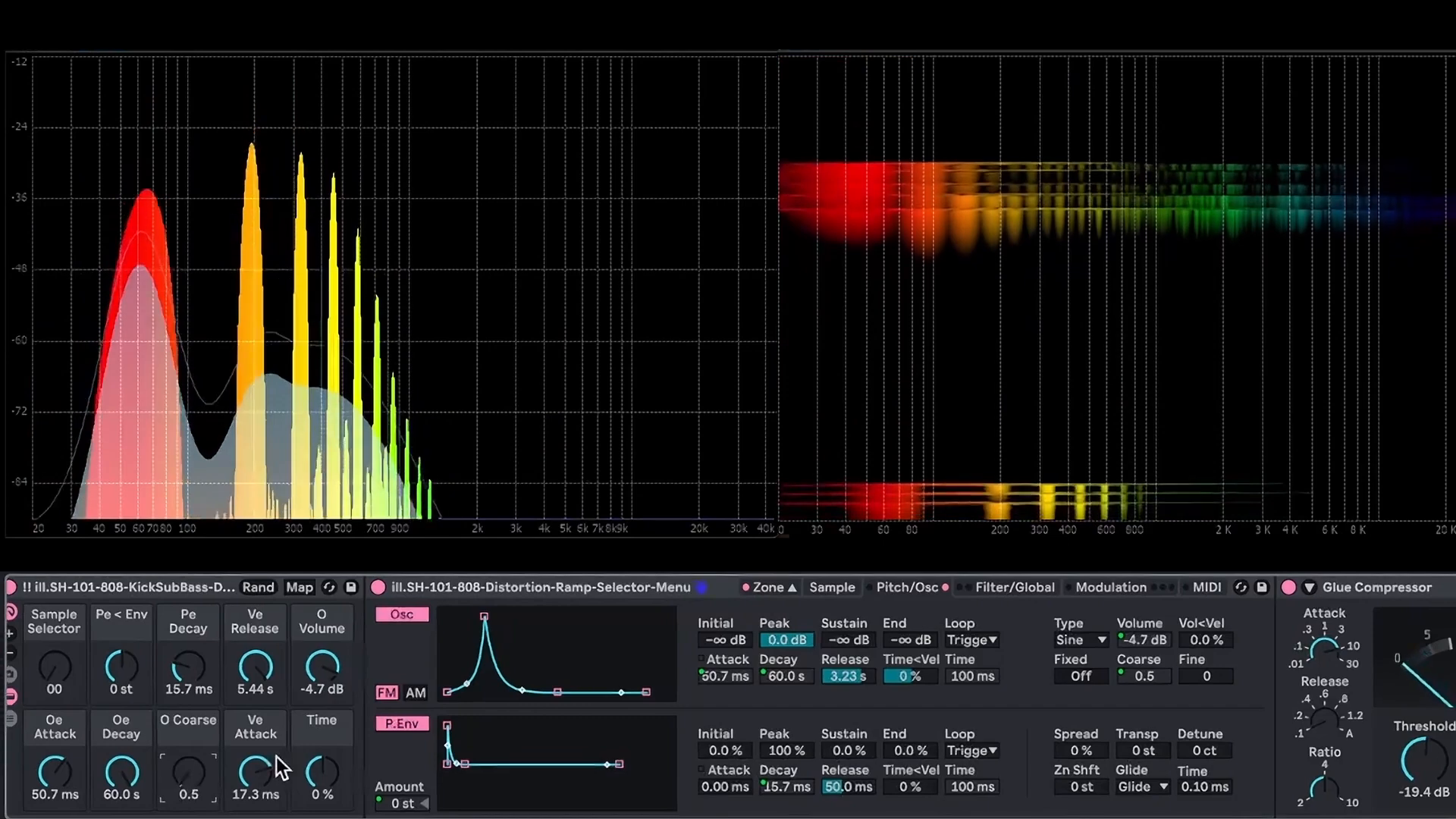
Adjust the envelope macros to 75.2 ms Oe Attack, 2.43 s Oe Decay and 9.99 ms Ve Attack
drag(53, 774, 53, 759)
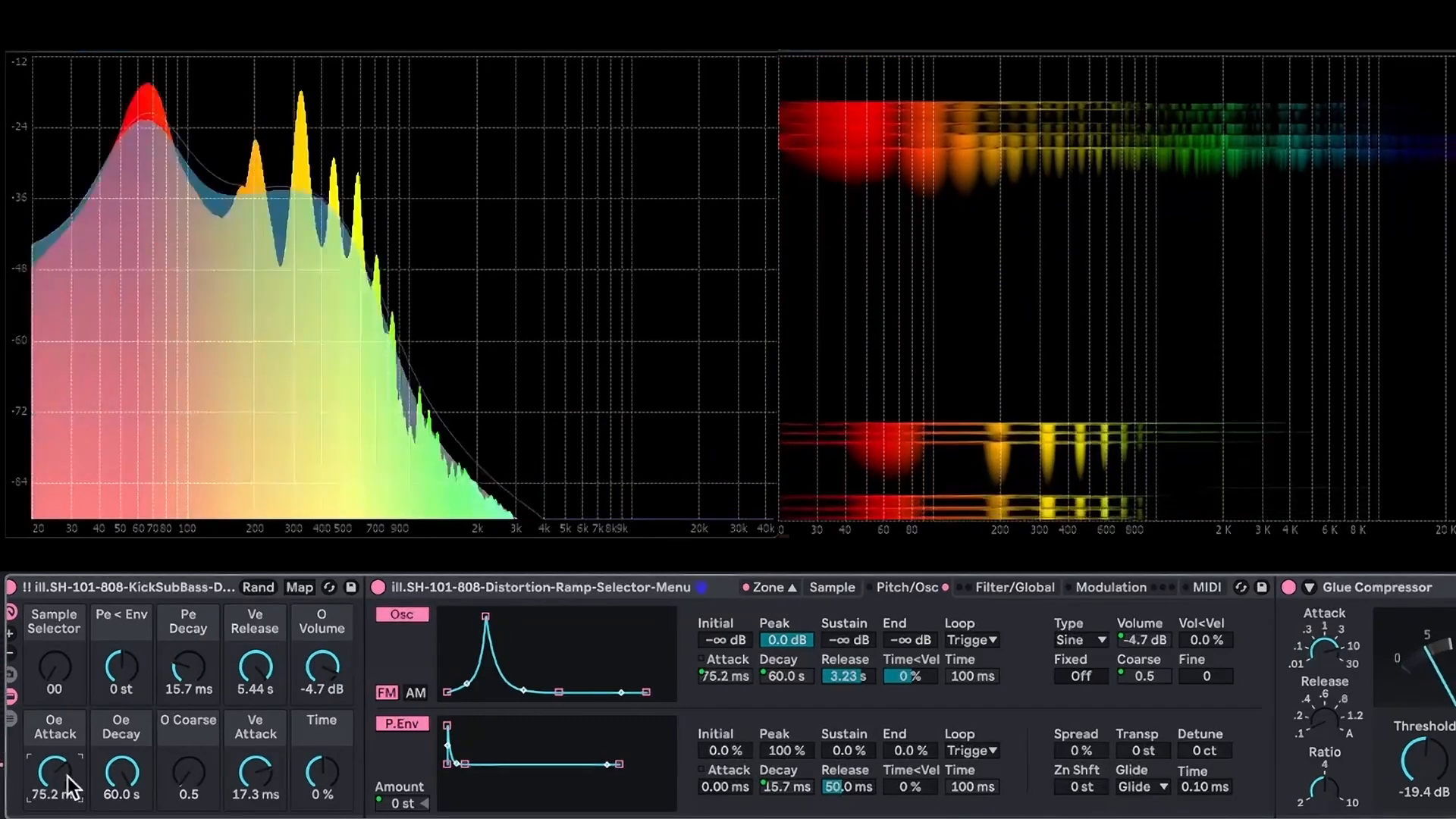
drag(117, 776, 116, 796)
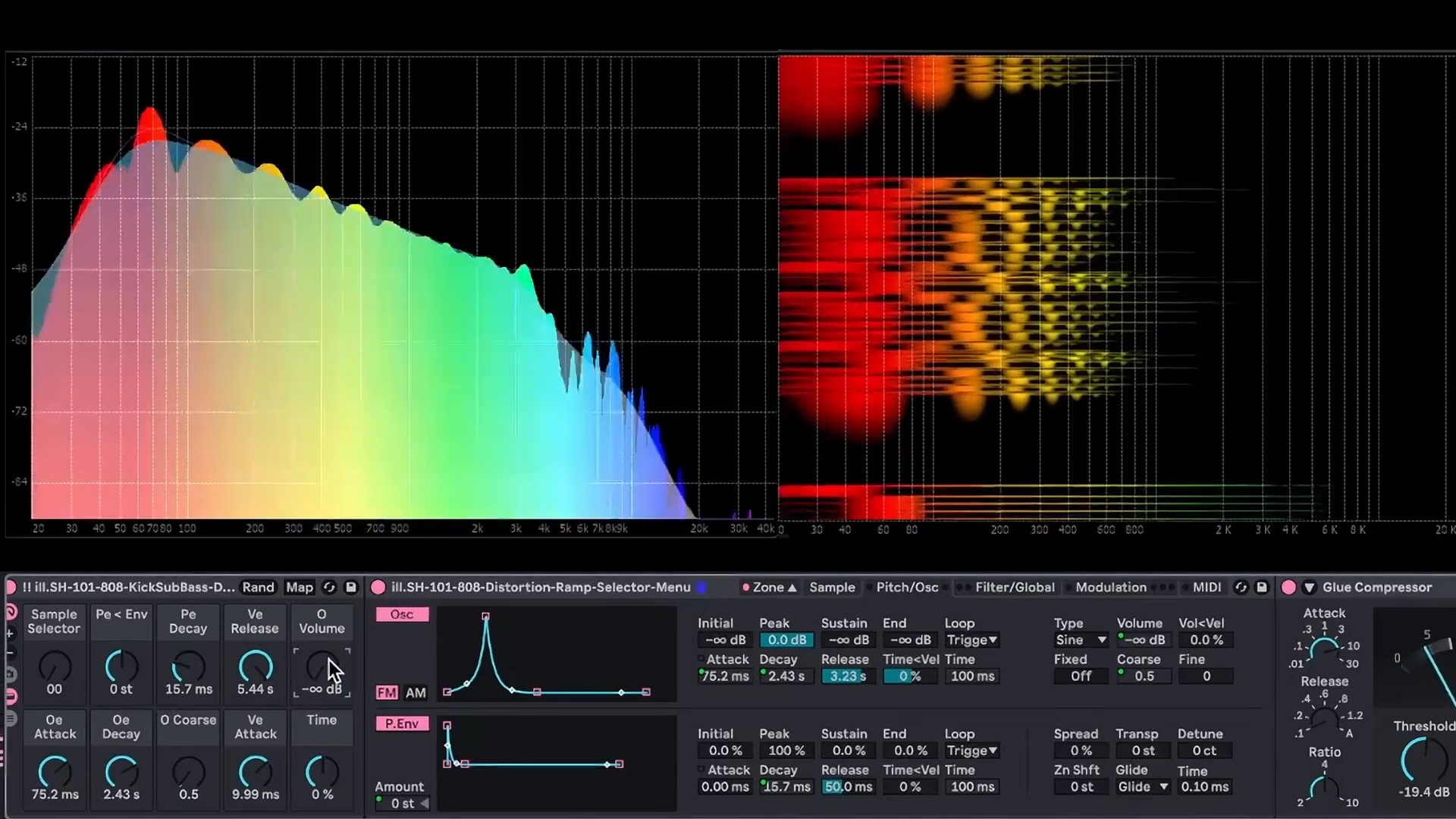
Try the O Volume macro at -15 dB before raising it to -9.4 dB
drag(329, 660, 329, 621)
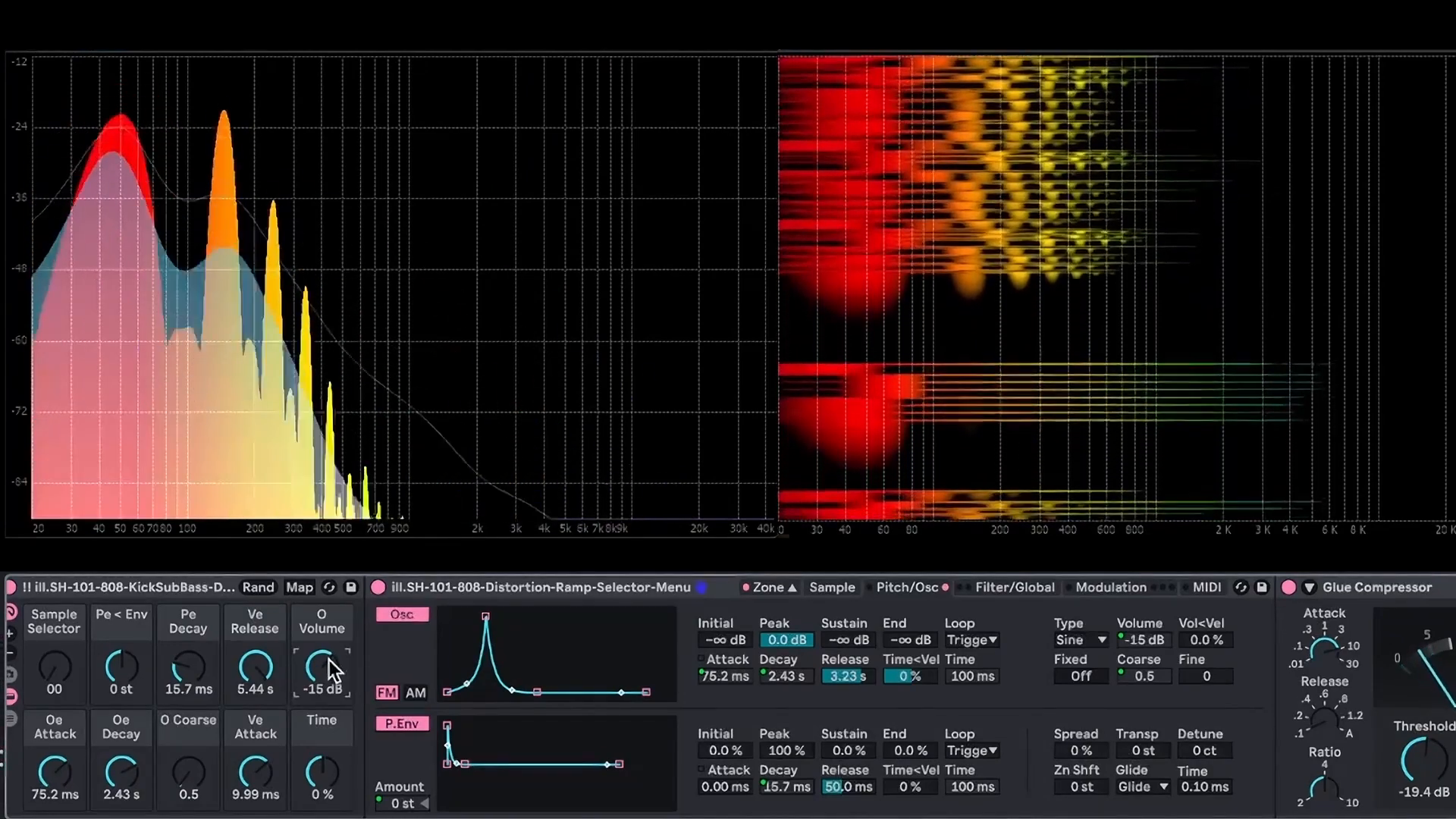
drag(329, 660, 329, 650)
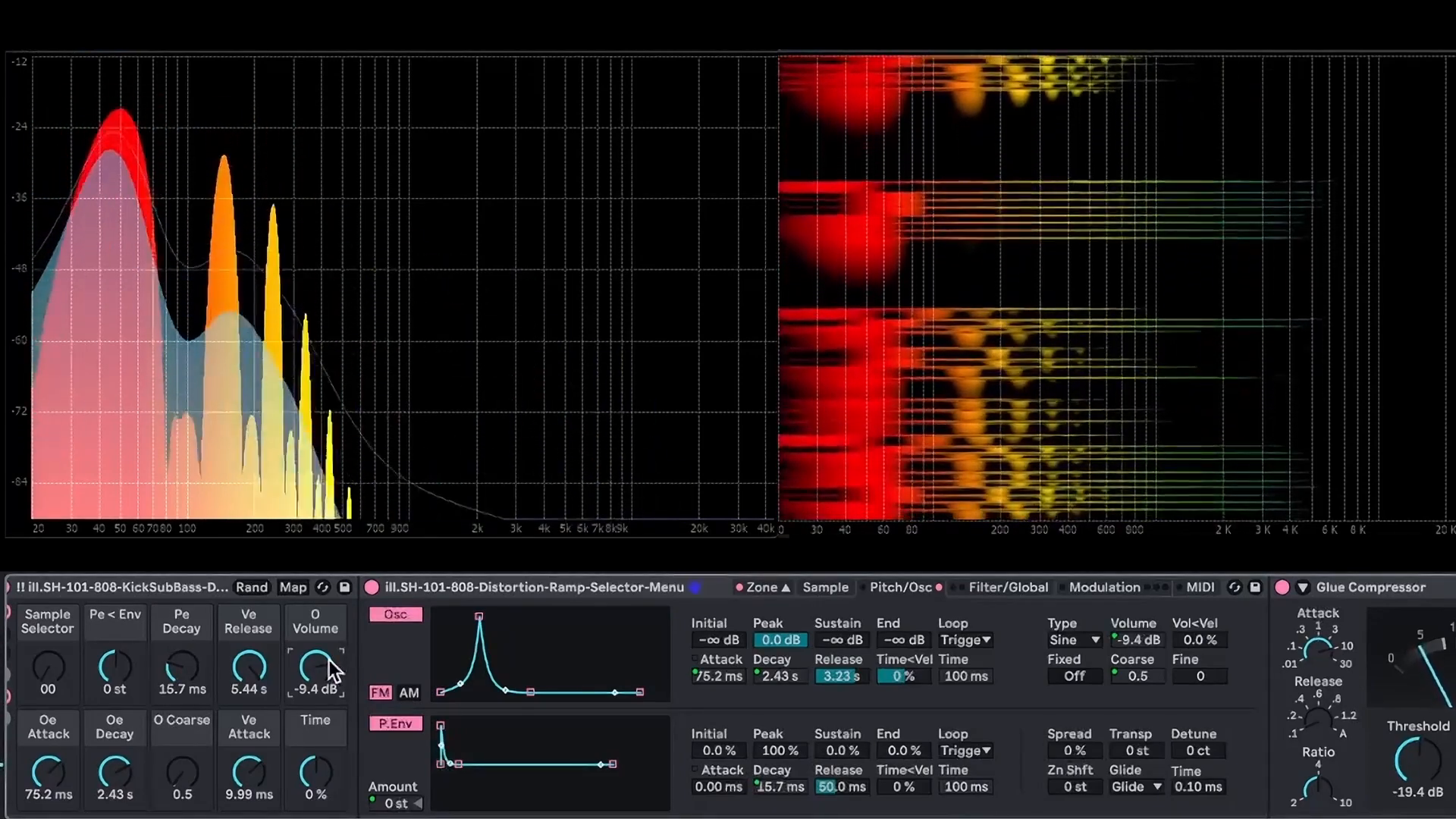
scroll(329, 660, right, 2)
scroll(244, 669, left, 2)
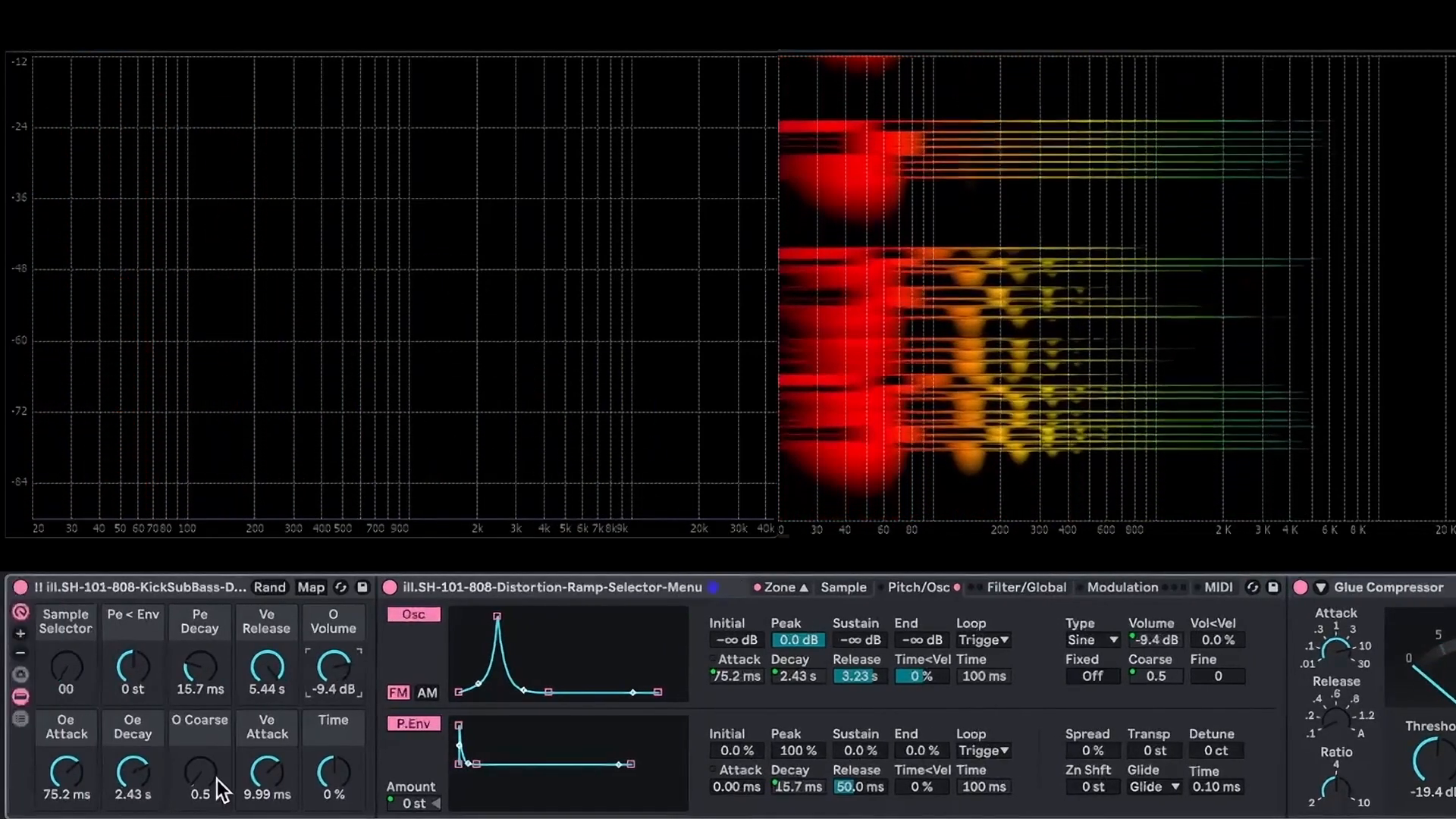